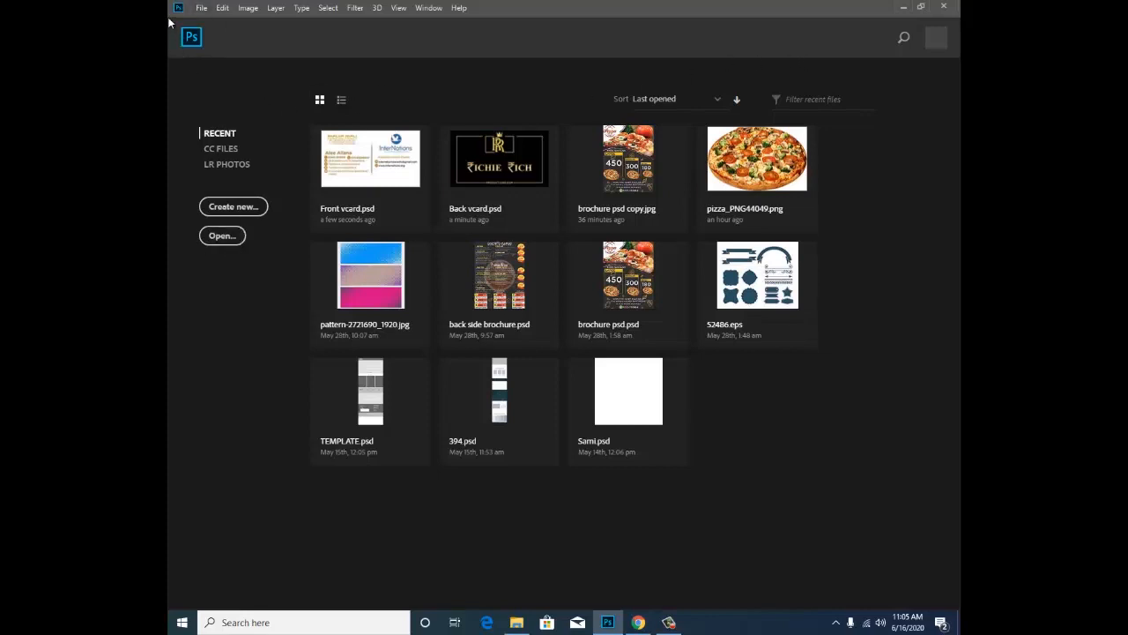
Step: Start a new document and show the saved blank document presets
left_click(201, 9)
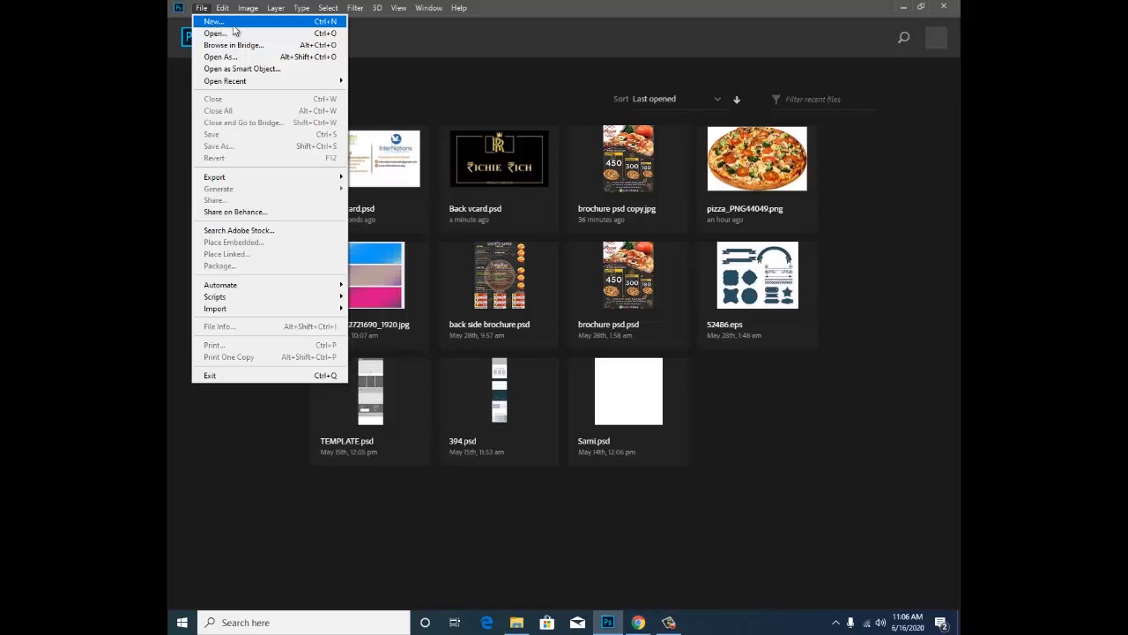
left_click(301, 22)
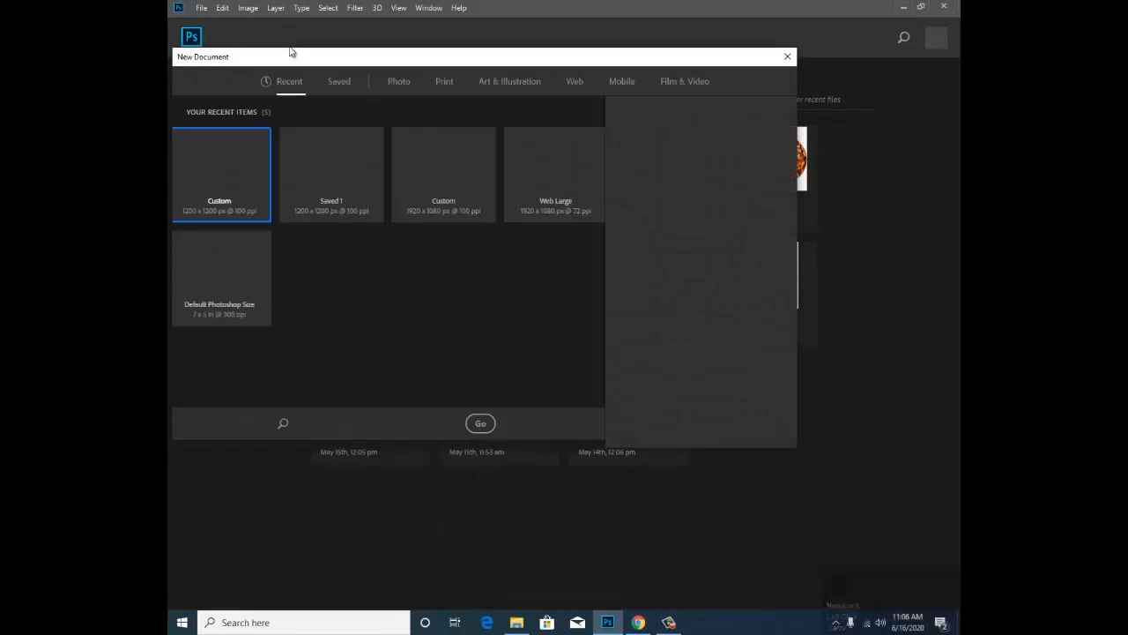
left_click_drag(297, 63, 396, 57)
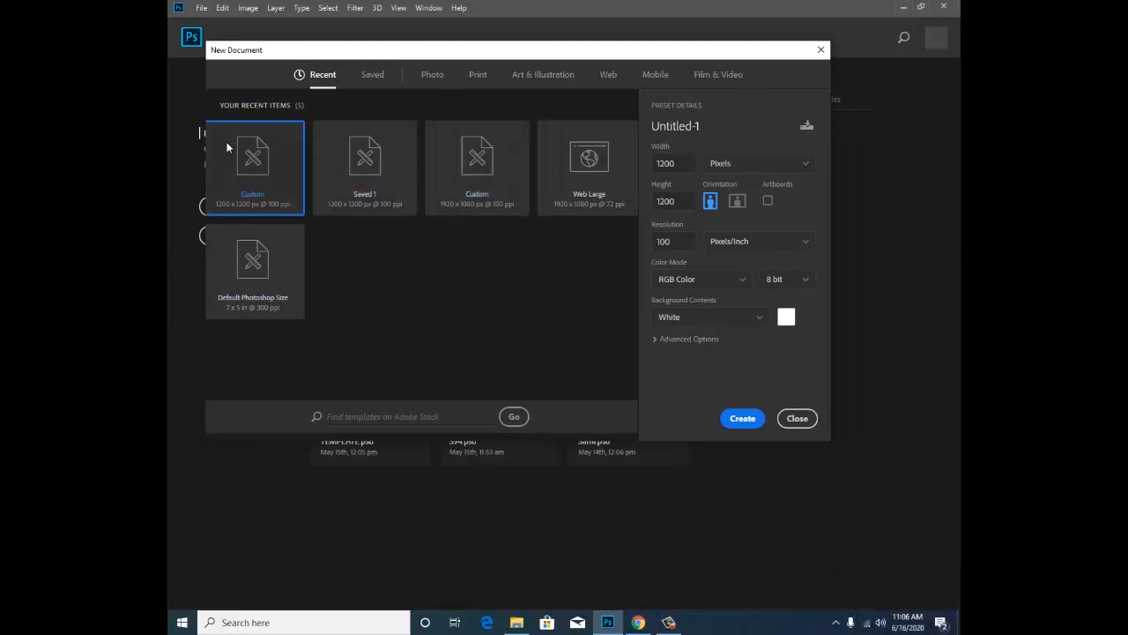
left_click(372, 74)
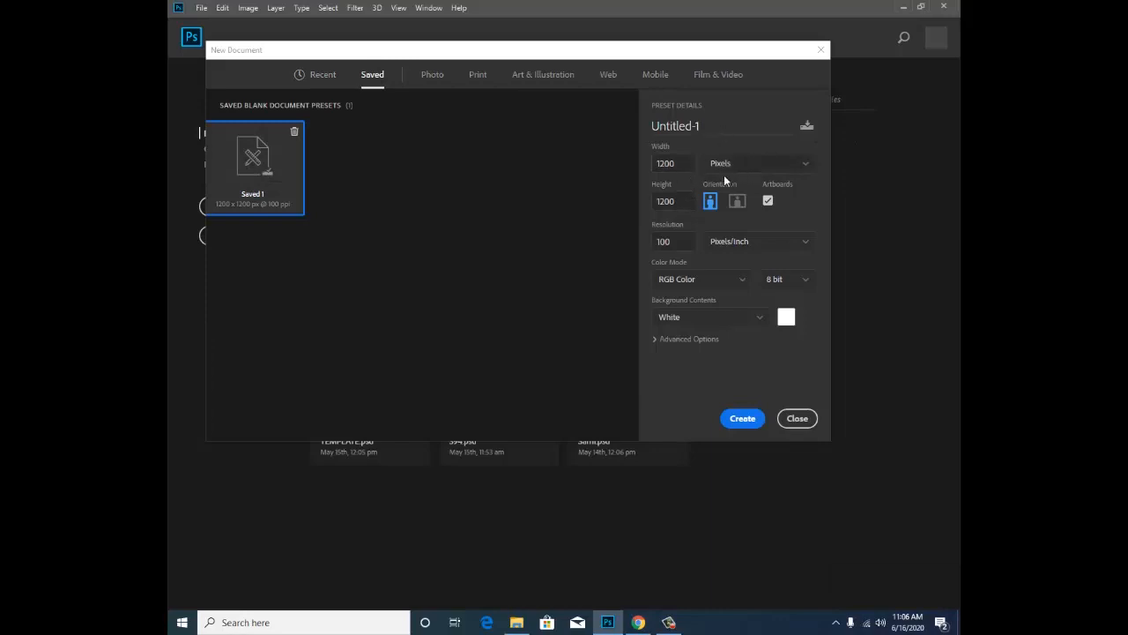
Step: Set the new document's width and height to 1500 pixels each
left_click(677, 162)
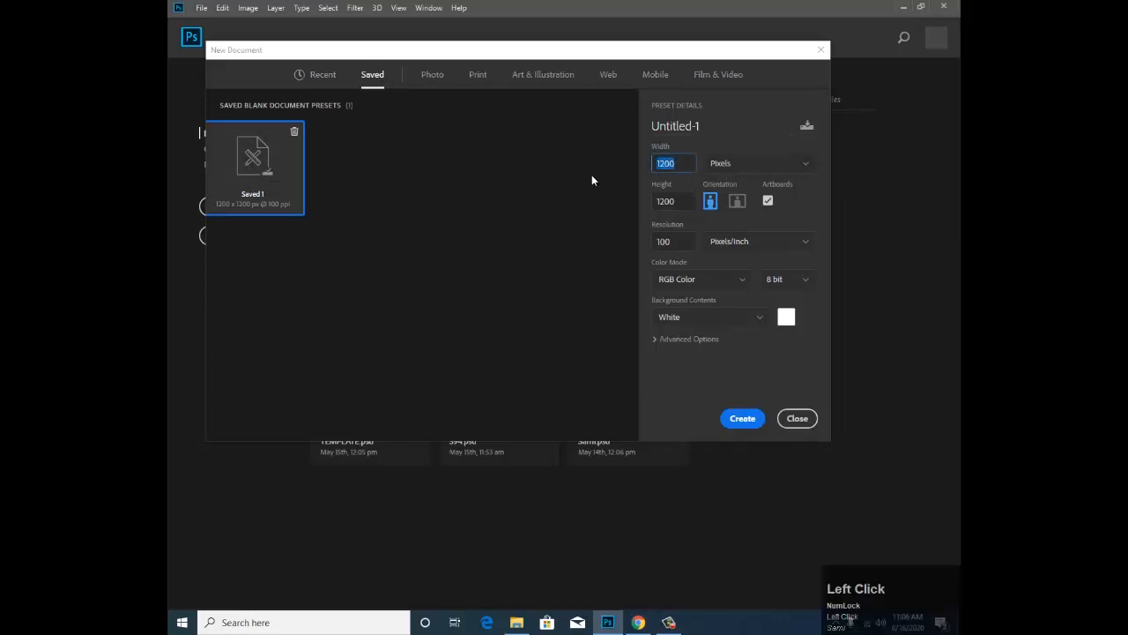
type("1500")
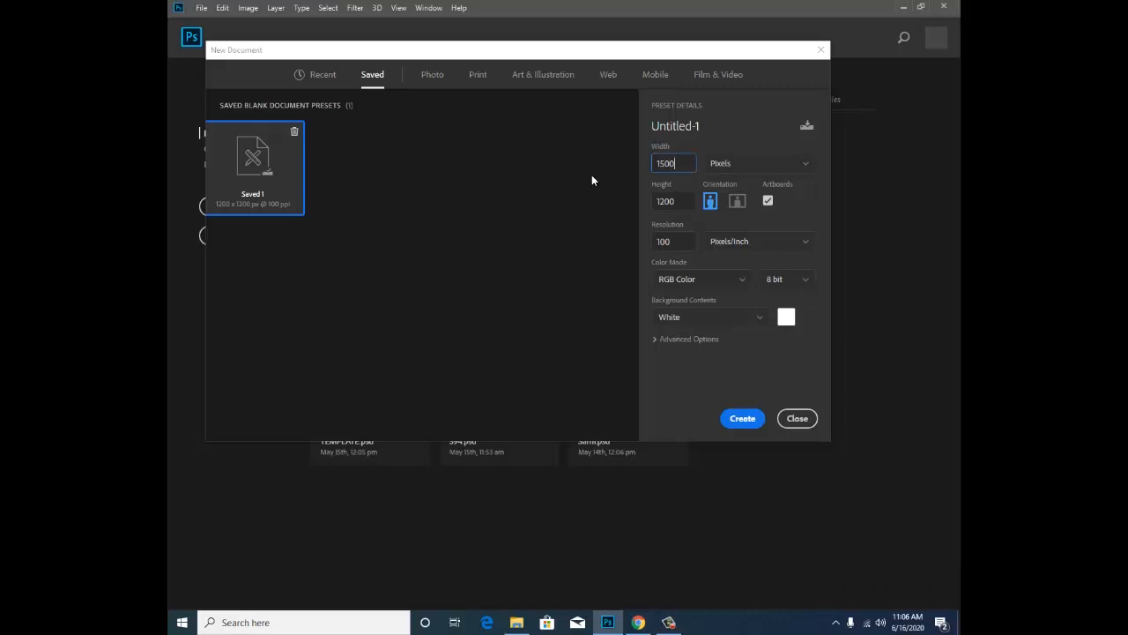
left_click(685, 203)
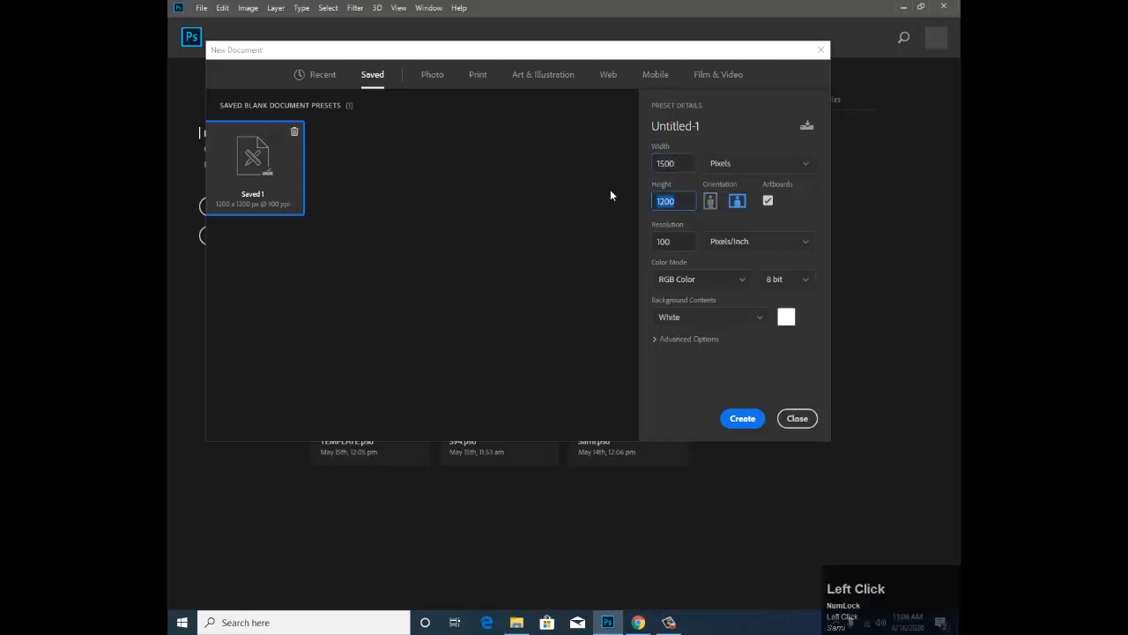
type("1500")
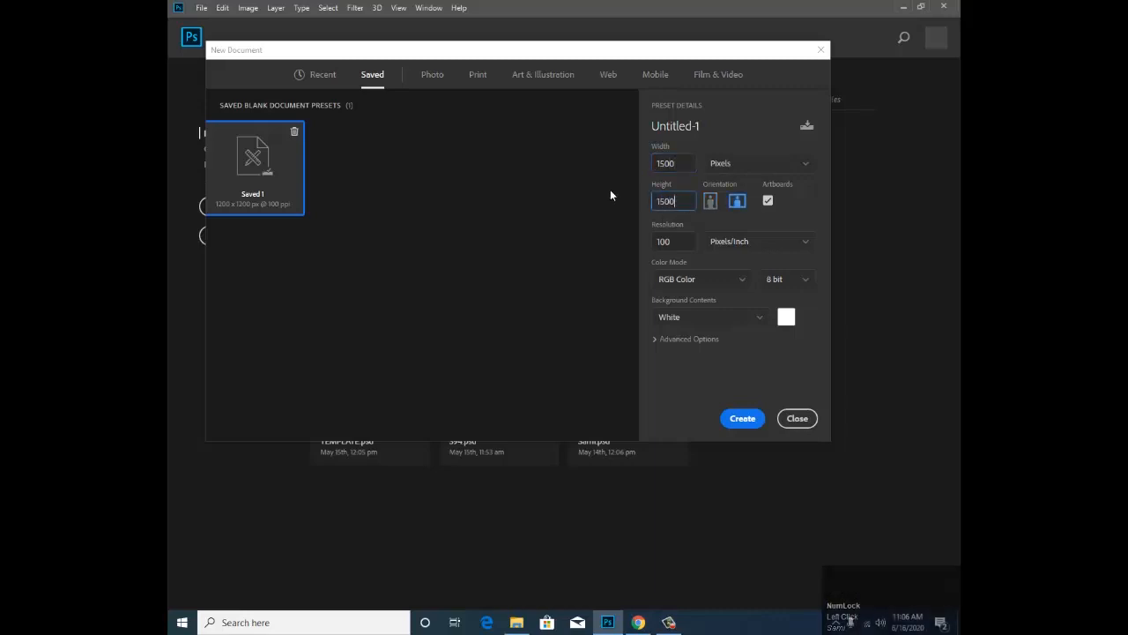
Step: Look through the size units, switch the document's dimensions to Inches and return them to Pixels
left_click(748, 170)
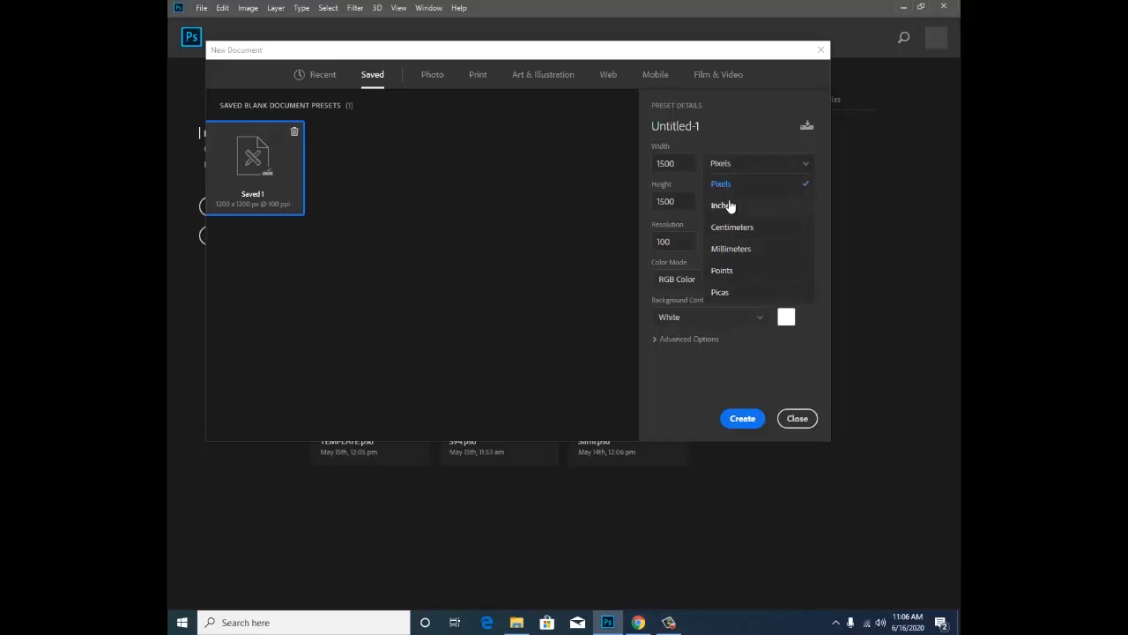
left_click(737, 163)
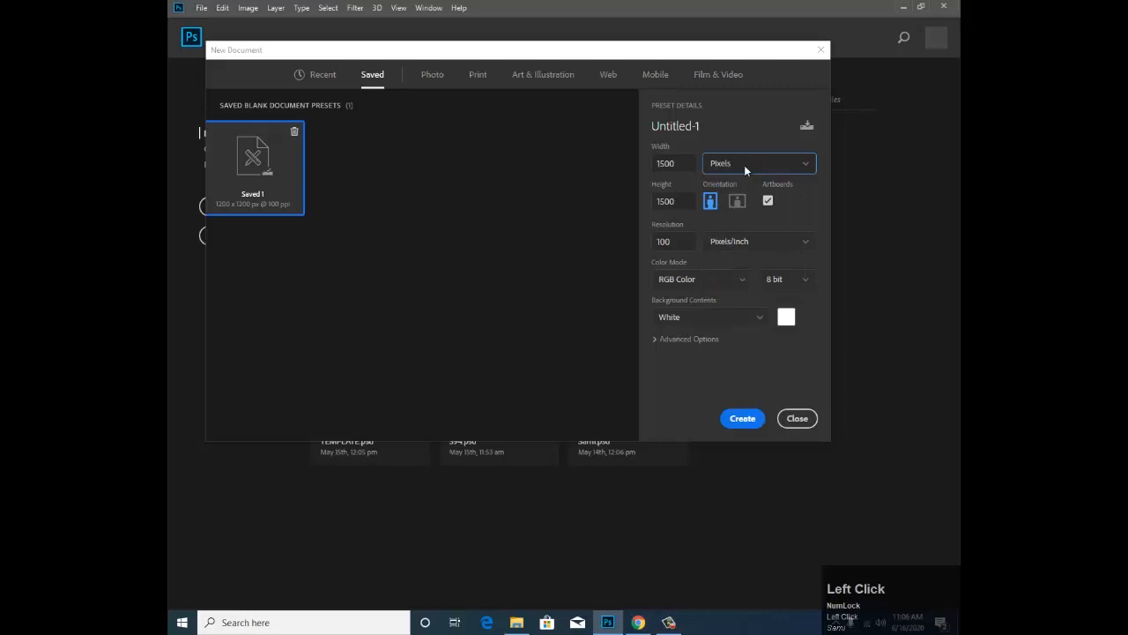
left_click(760, 164)
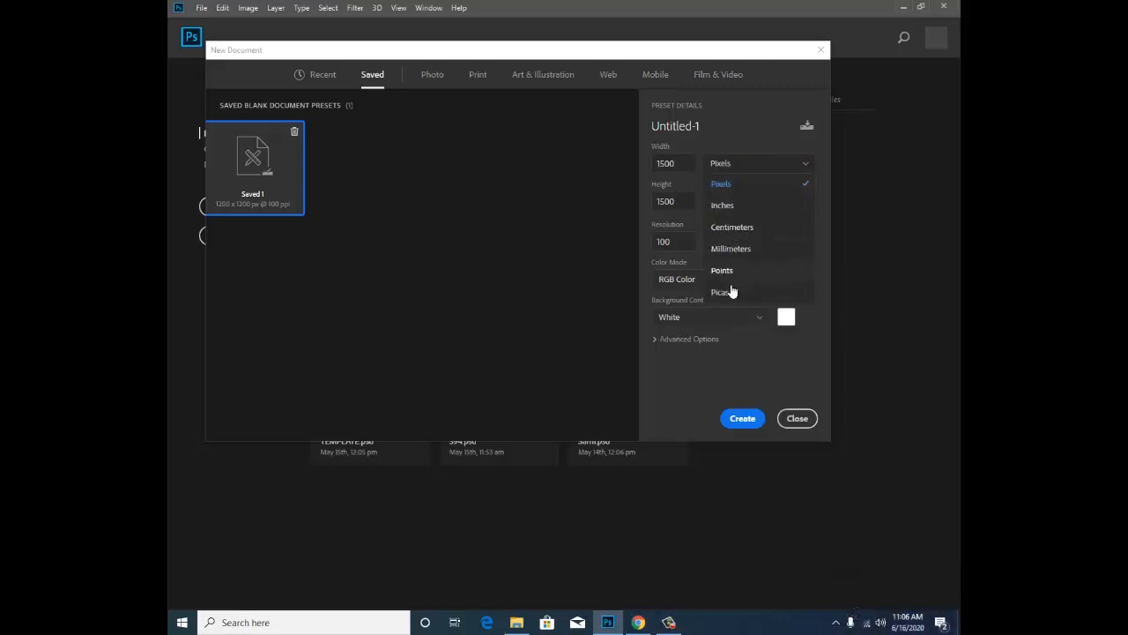
left_click(749, 155)
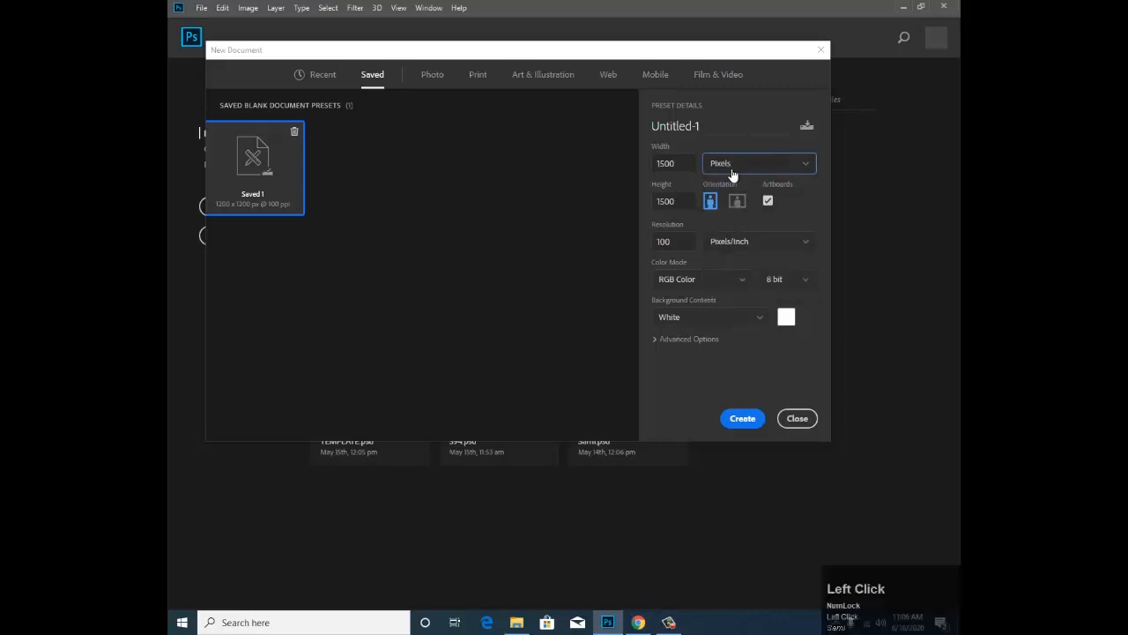
left_click(734, 169)
left_click(736, 205)
left_click(732, 159)
left_click(737, 184)
Step: Name the new document "Flyer" and save its settings as the document preset "Saved 2"
left_click_drag(696, 129, 599, 138)
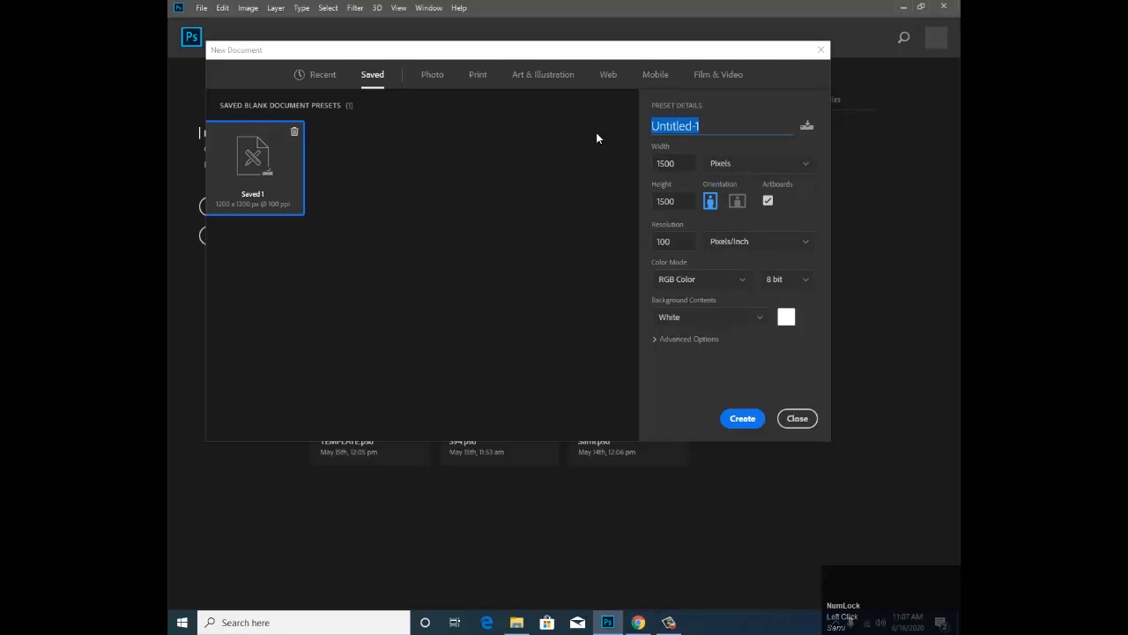
type("Flyer")
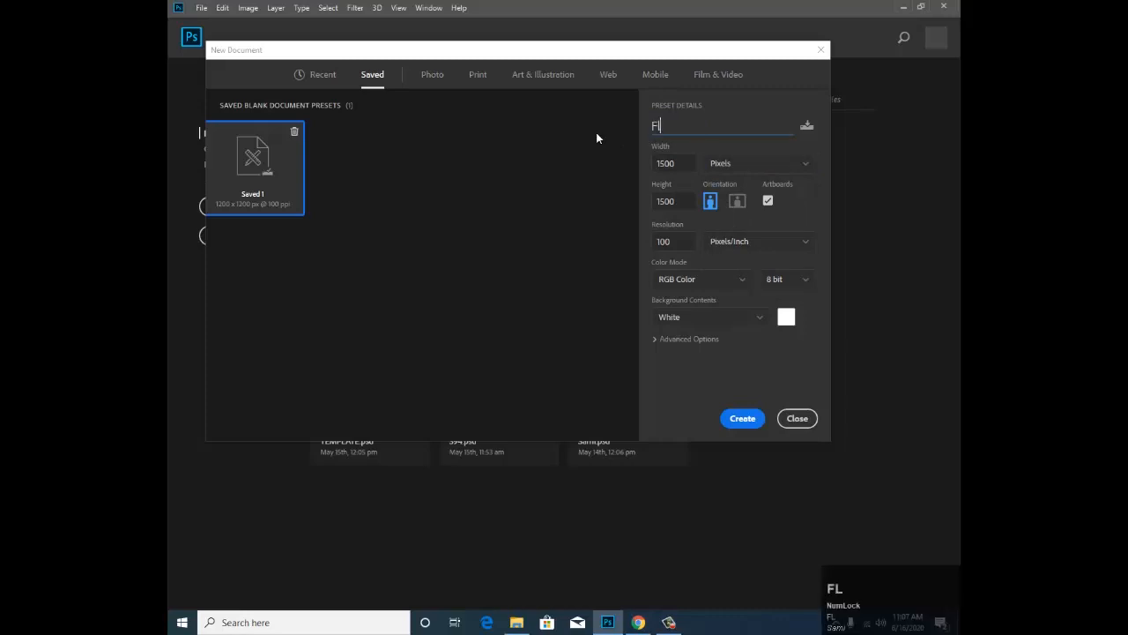
left_click(806, 128)
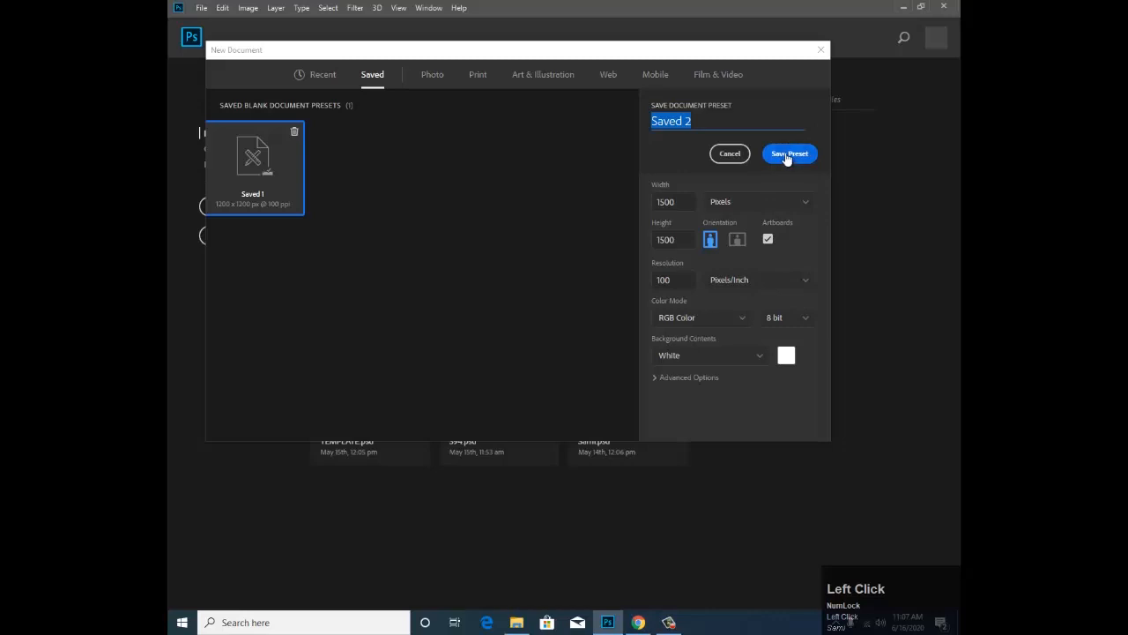
left_click(787, 156)
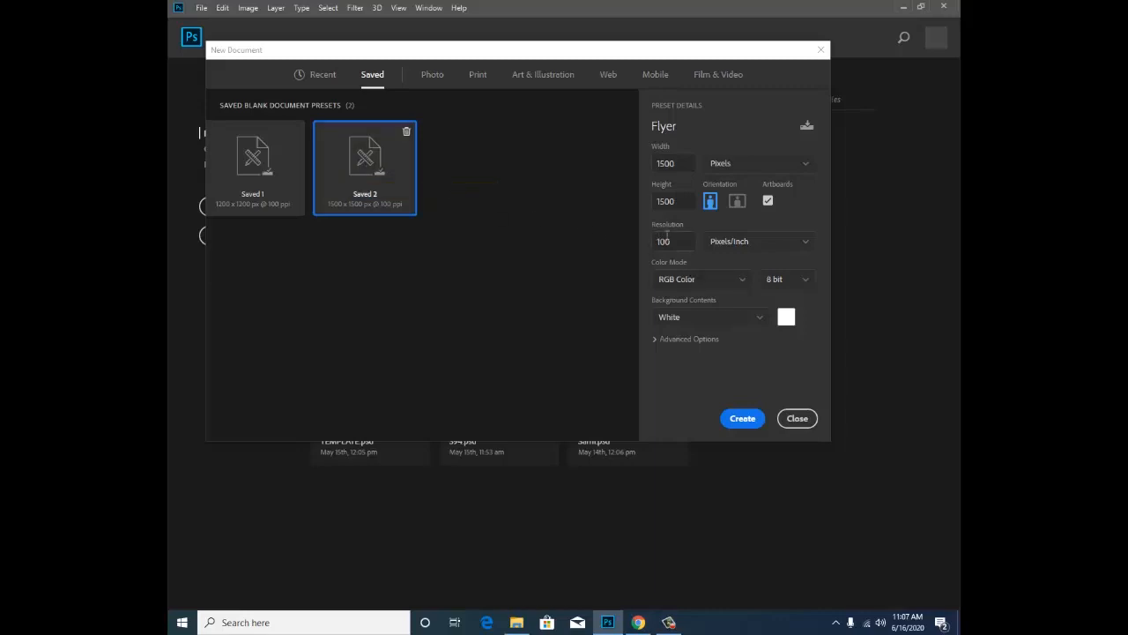
Step: Set the height to 1200 pixels and apply portrait orientation for a 1200 x 1500 pixel document
left_click(742, 203)
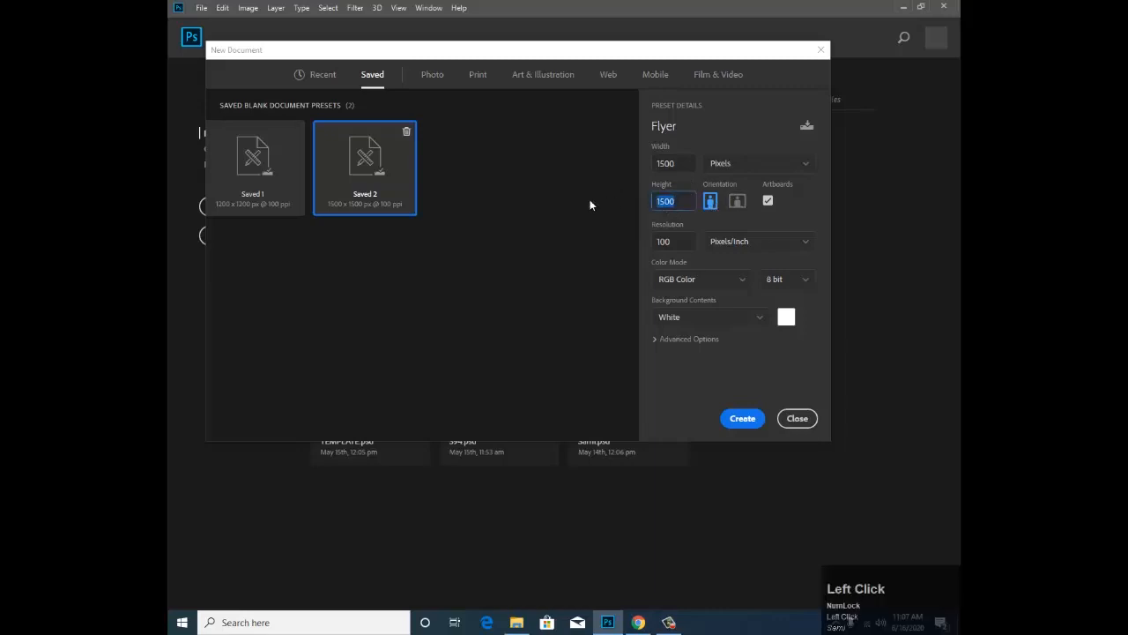
type("1200")
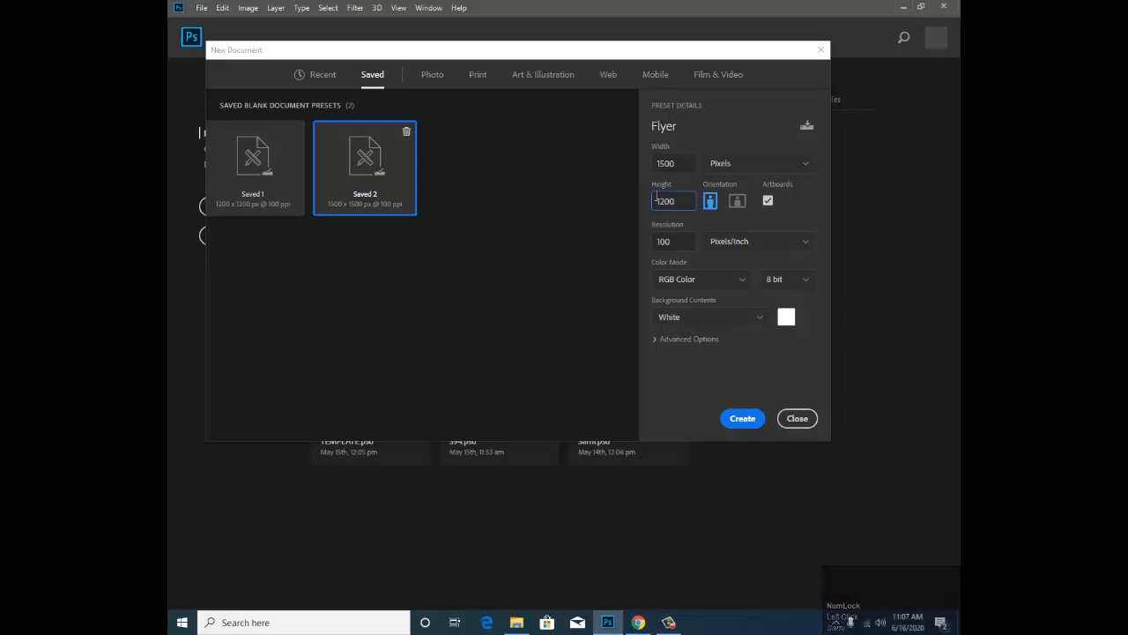
left_click(710, 205)
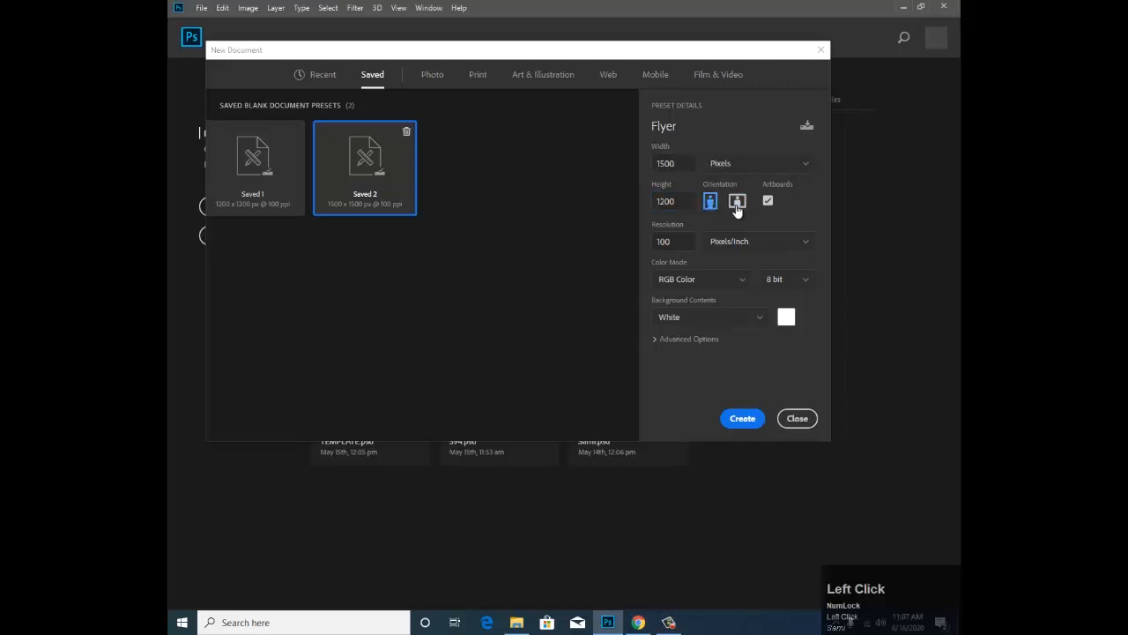
left_click(736, 208)
left_click(714, 204)
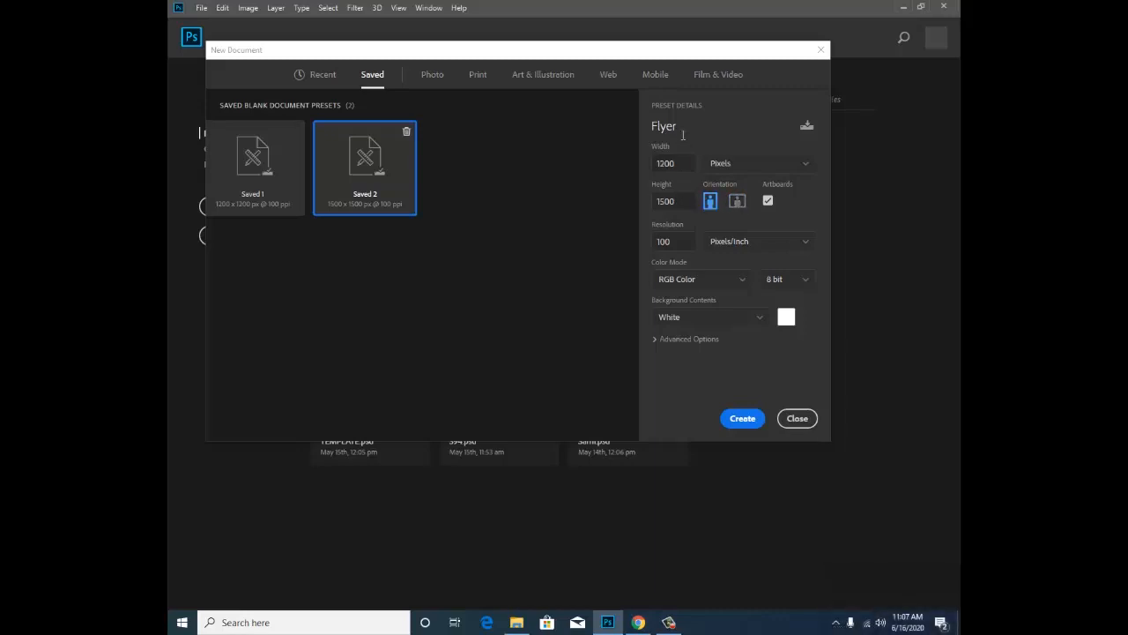
Step: Turn off artboards and set the resolution to 300 Pixels/Inch
left_click(769, 202)
left_click(692, 243)
type("300")
left_click(765, 246)
left_click(765, 240)
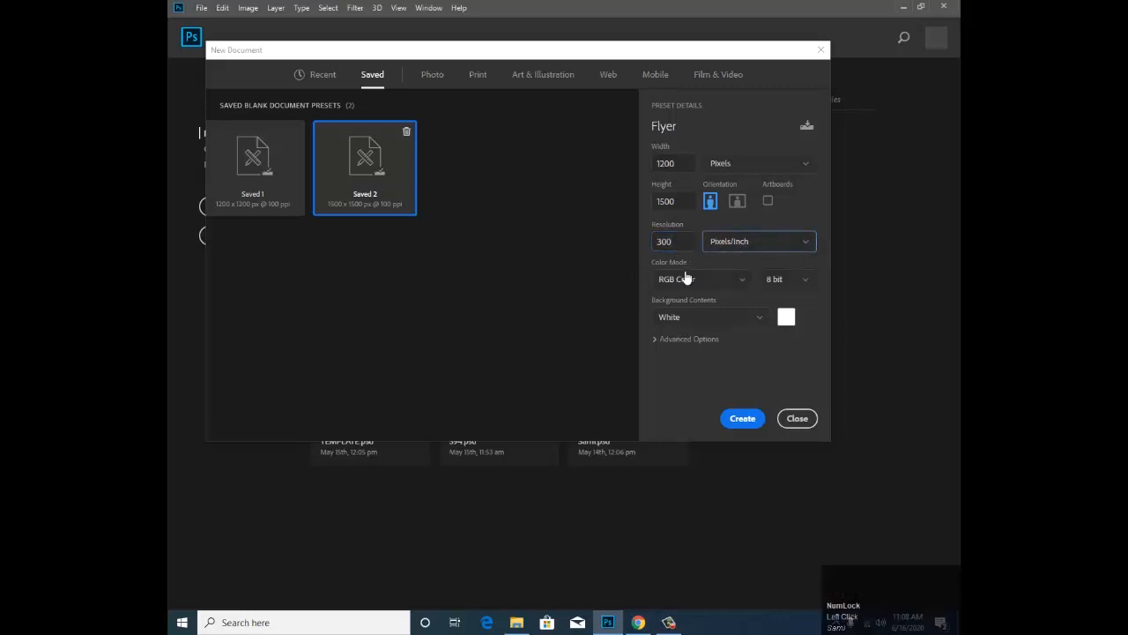
Step: Change the new document's color mode to CMYK Color and return it to RGB Color
left_click(726, 278)
left_click(726, 279)
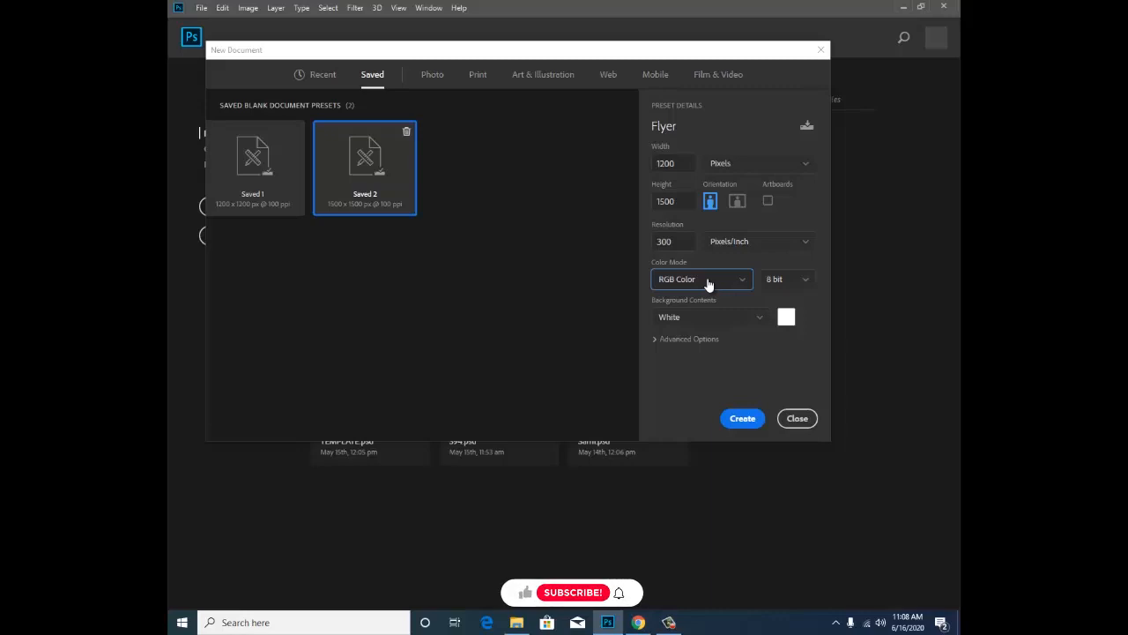
left_click(708, 282)
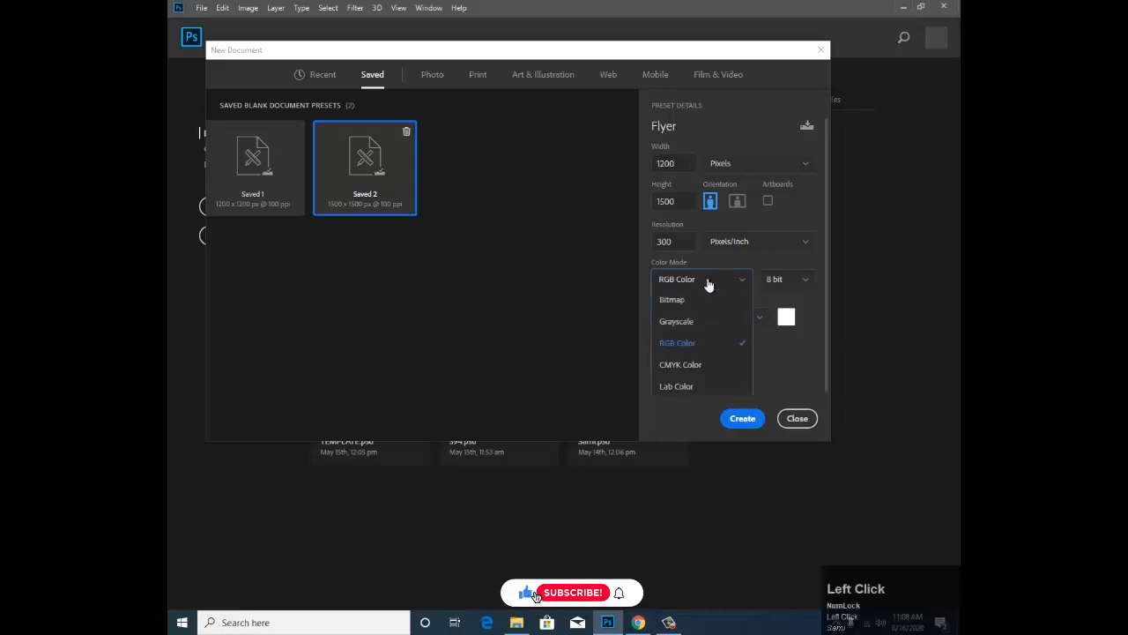
left_click(683, 365)
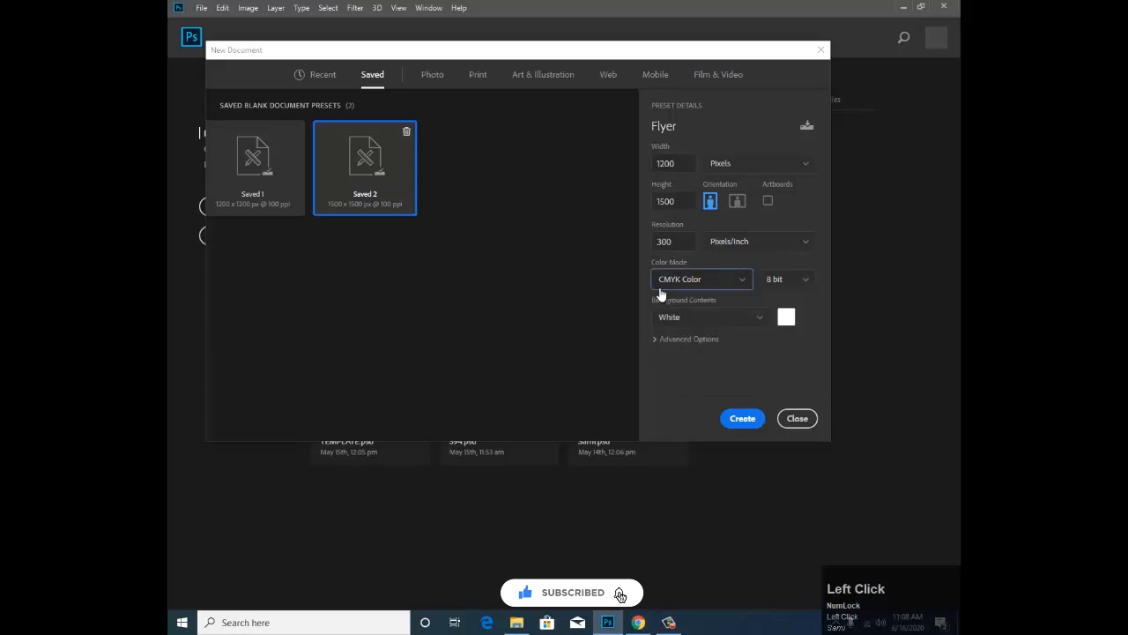
left_click_drag(640, 260, 732, 279)
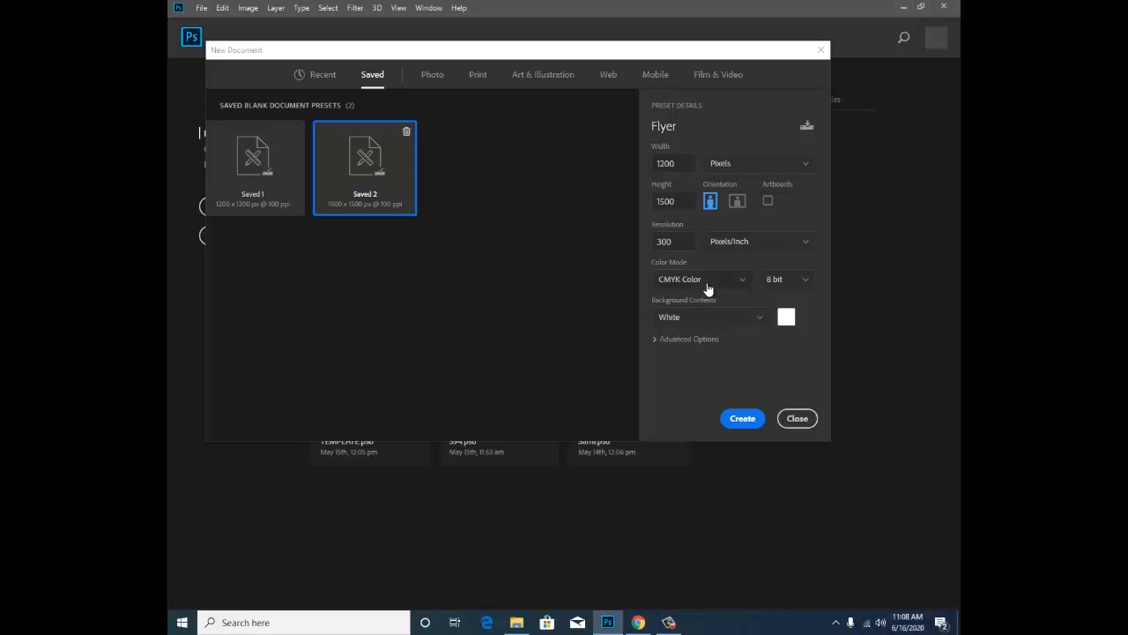
left_click(706, 280)
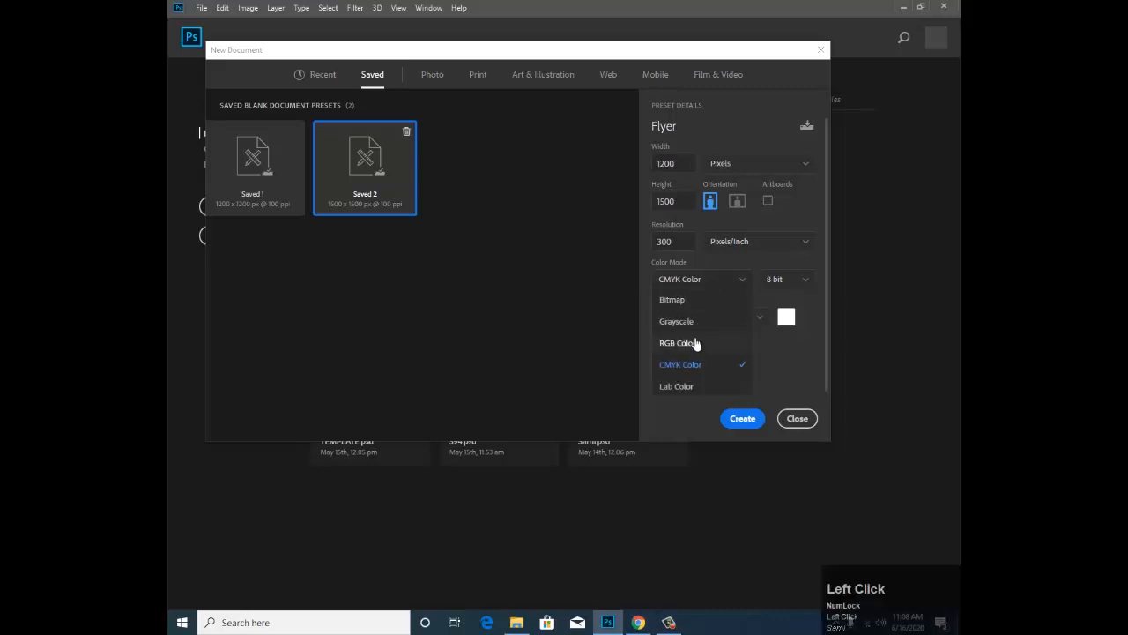
left_click(681, 342)
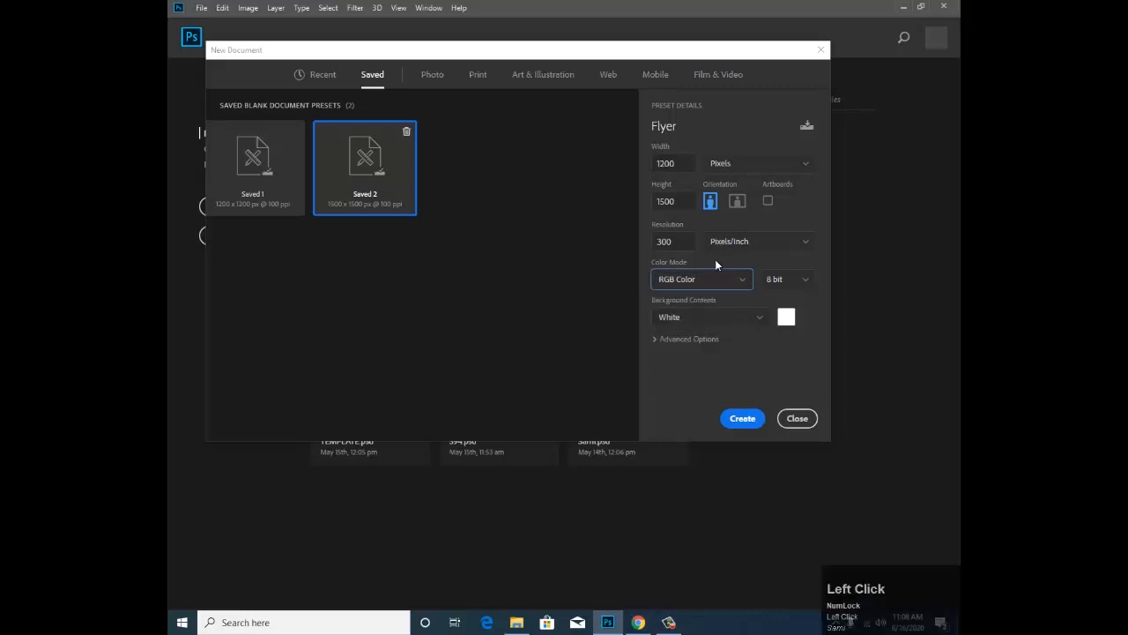
Step: Review the color modes and bit depths available for the new document
left_click(681, 285)
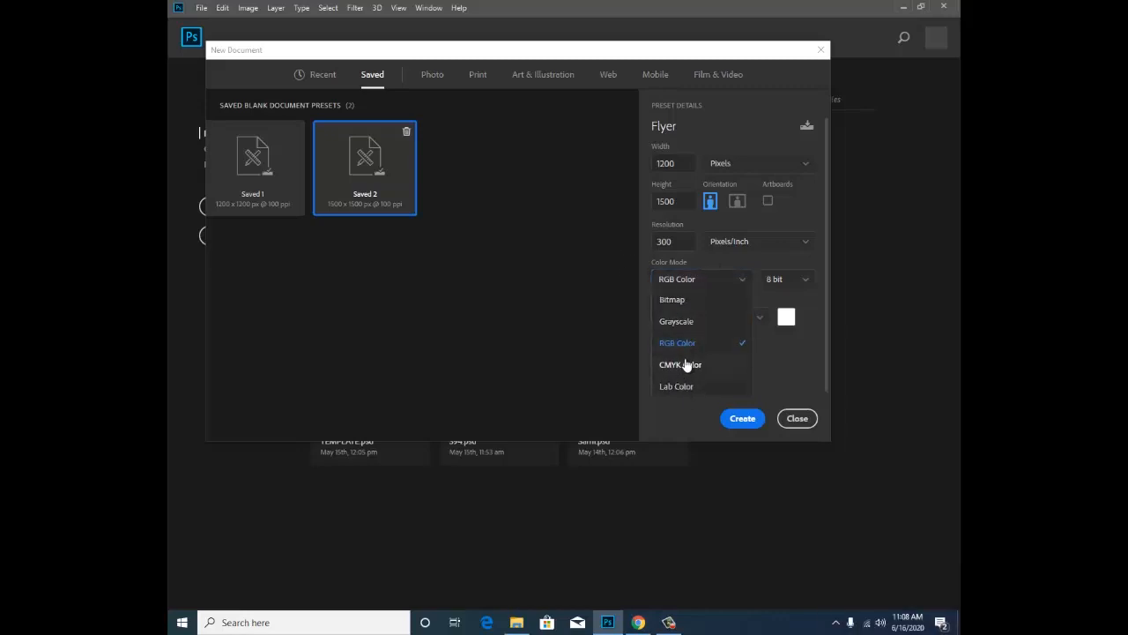
scroll(687, 404, "down", 1)
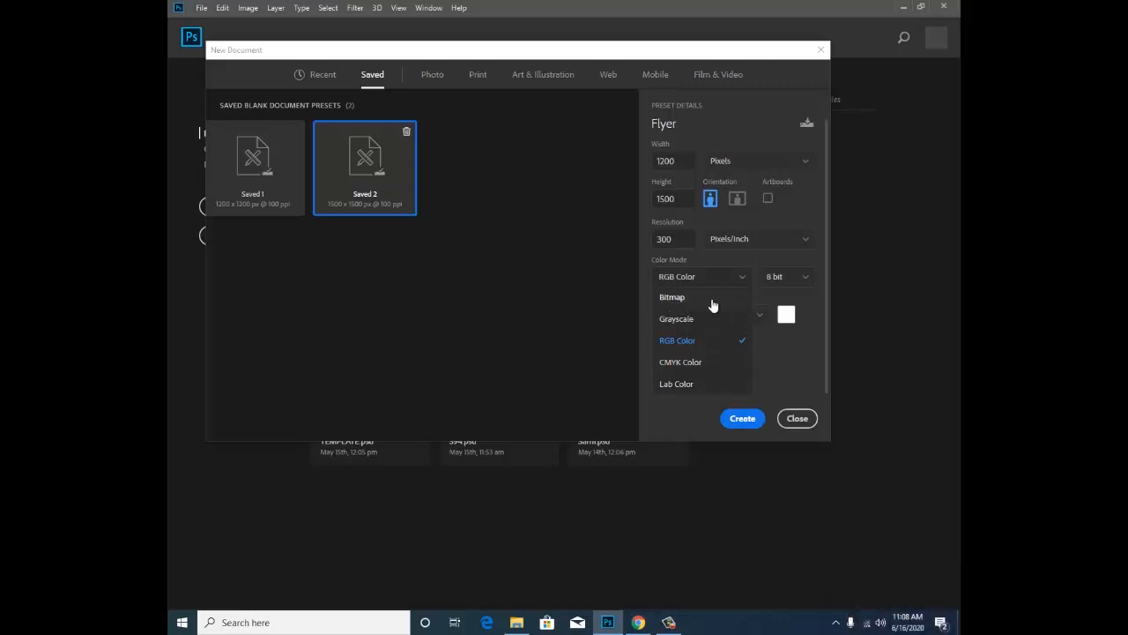
left_click(741, 262)
left_click(803, 281)
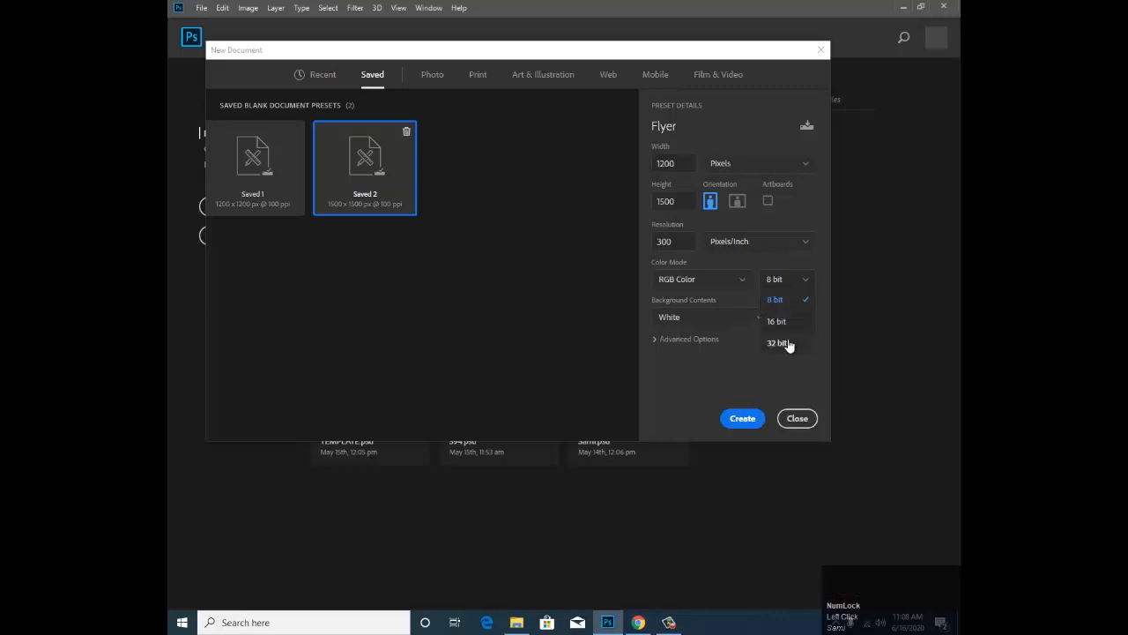
left_click(774, 265)
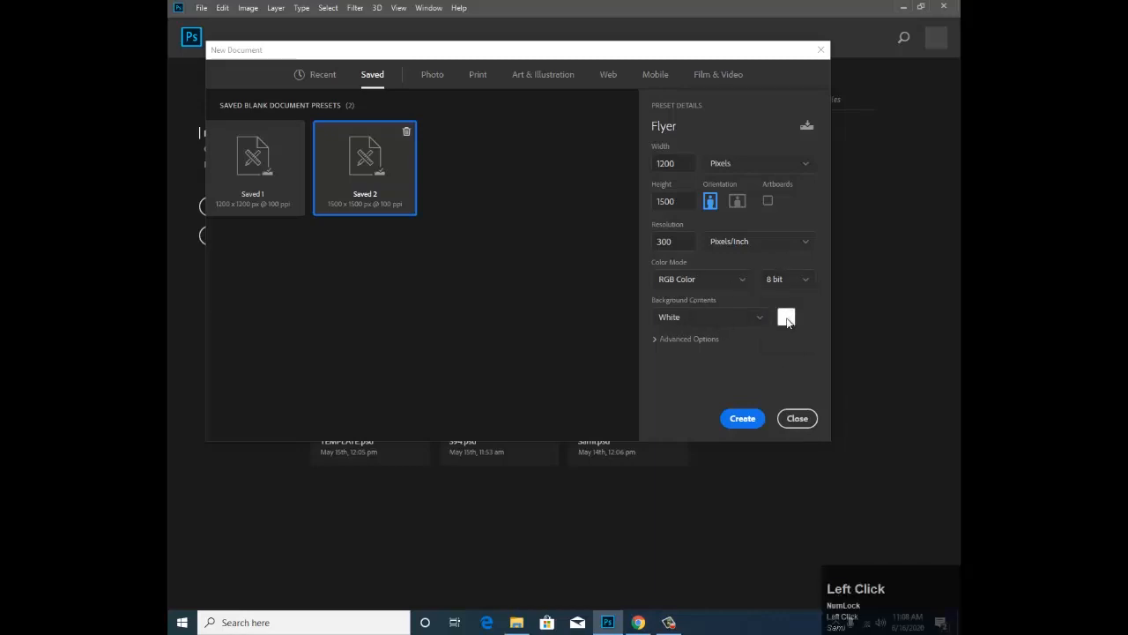
left_click(787, 318)
left_click(411, 87)
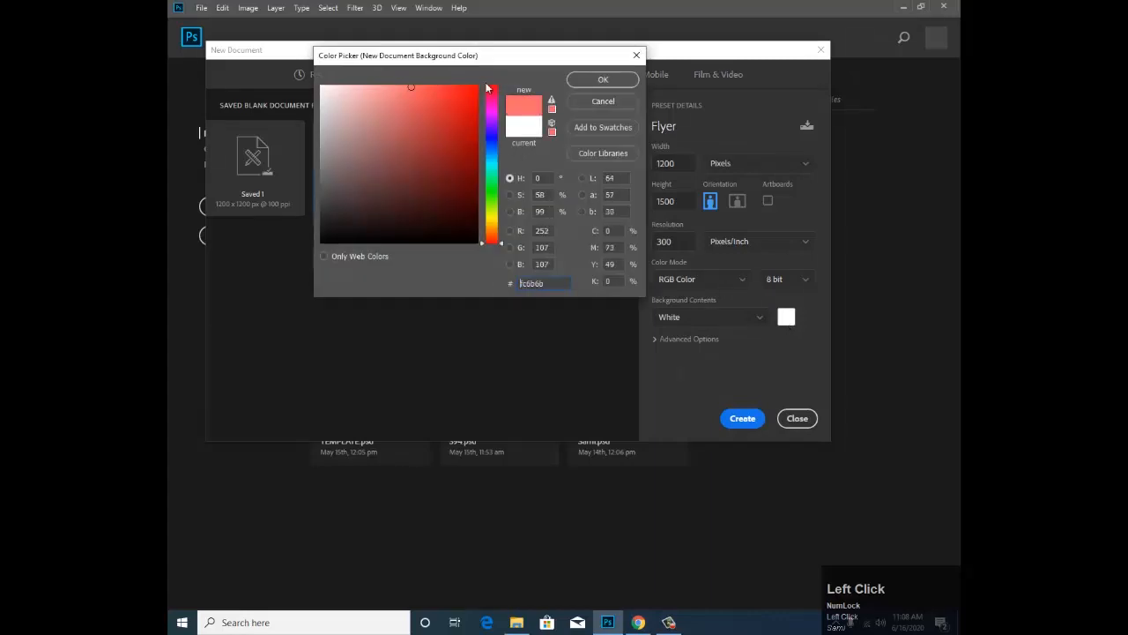
left_click(571, 102)
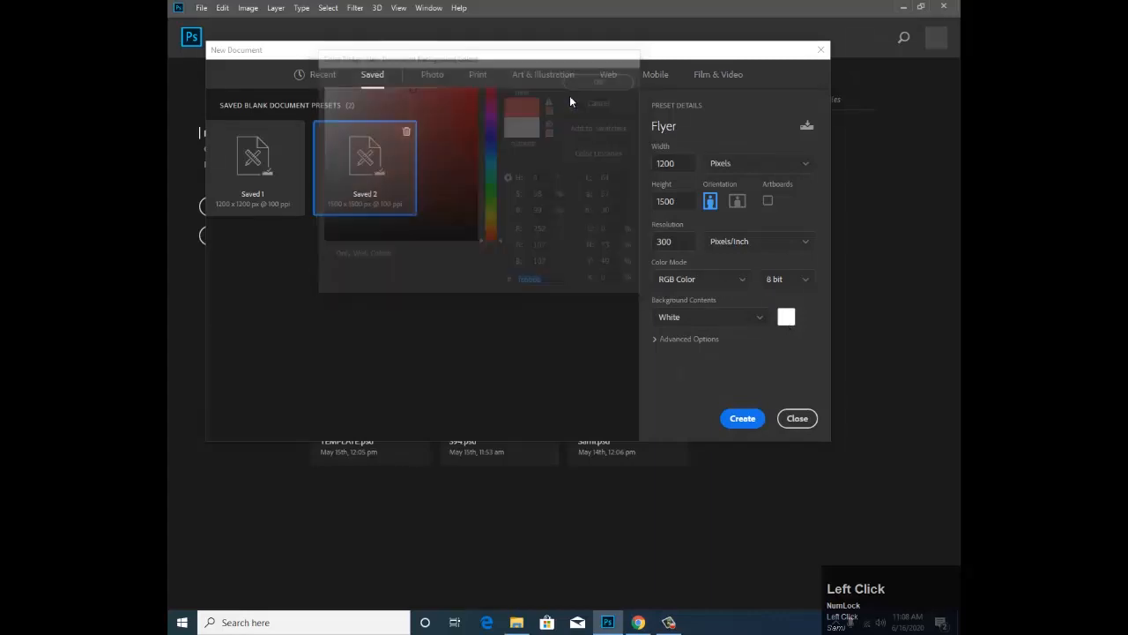
Step: Set the new document's background contents to Custom with a turquoise color chosen in the color picker
left_click(714, 313)
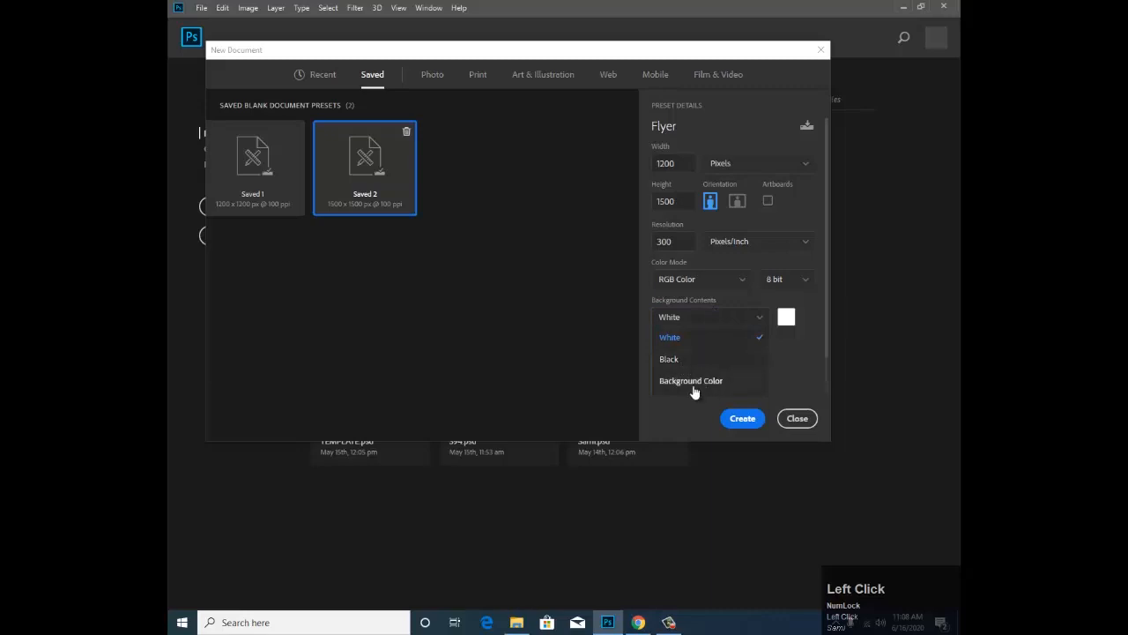
scroll(697, 386, "down", 1)
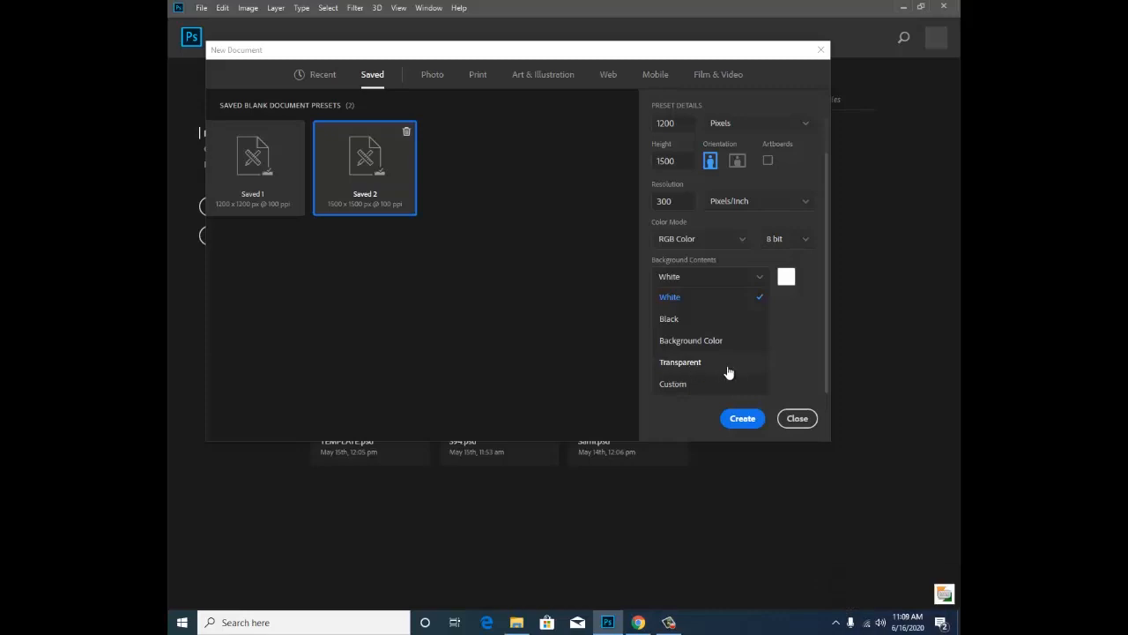
left_click(687, 388)
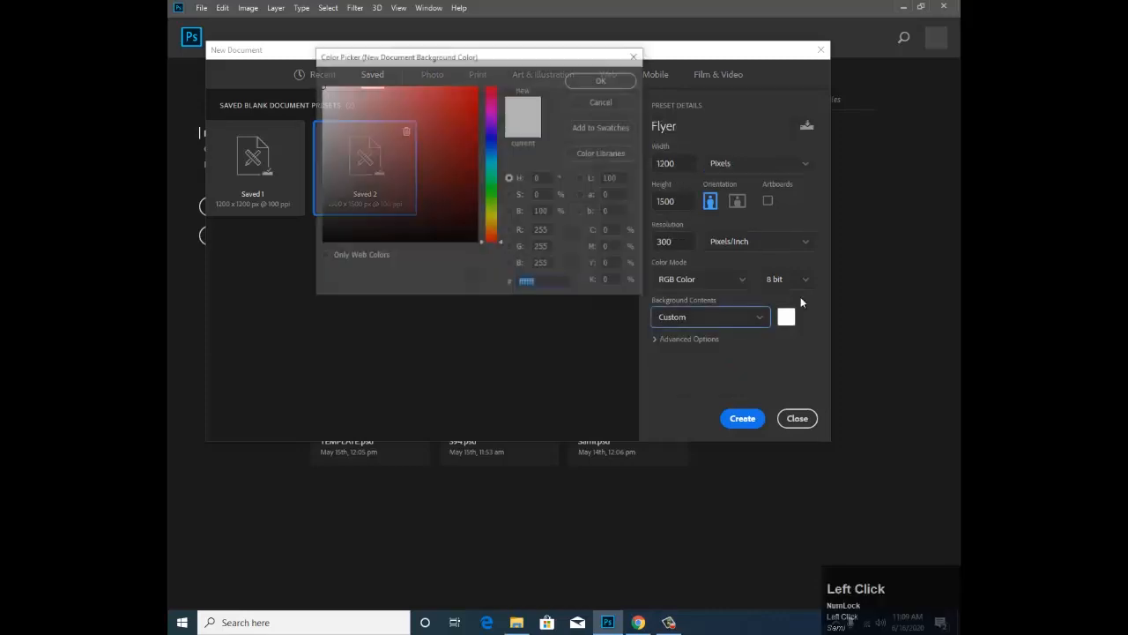
left_click_drag(422, 156, 366, 53)
mouse_move(491, 88)
left_mouse_down()
mouse_move(469, 167)
mouse_move(478, 98)
left_mouse_up()
left_click(591, 83)
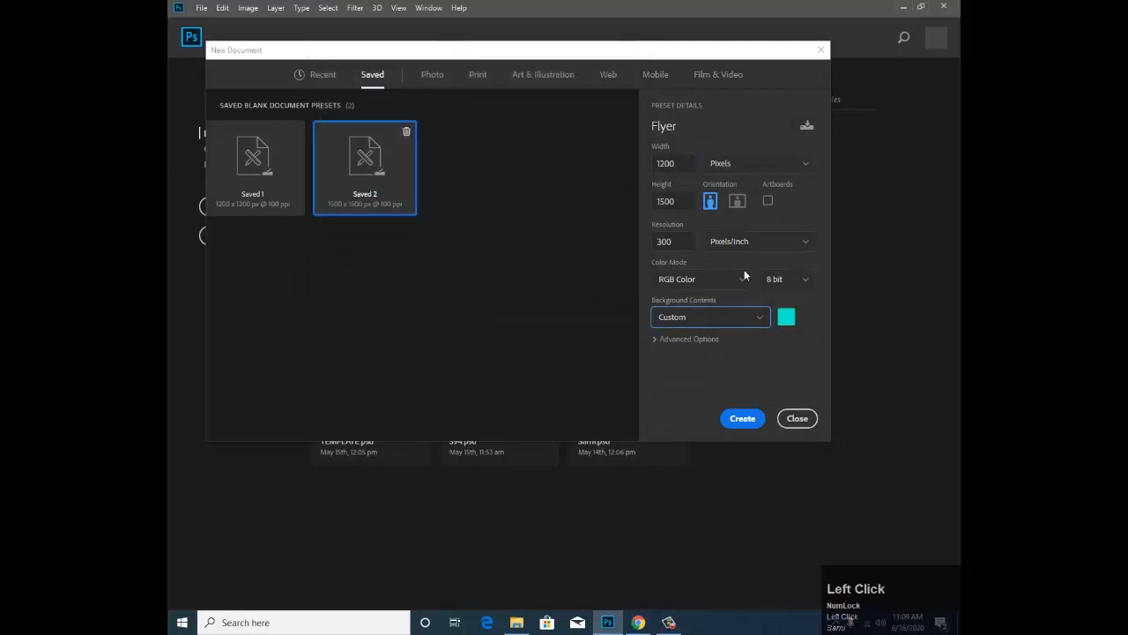
Step: Return the background contents to White and create the Flyer document
left_click(726, 321)
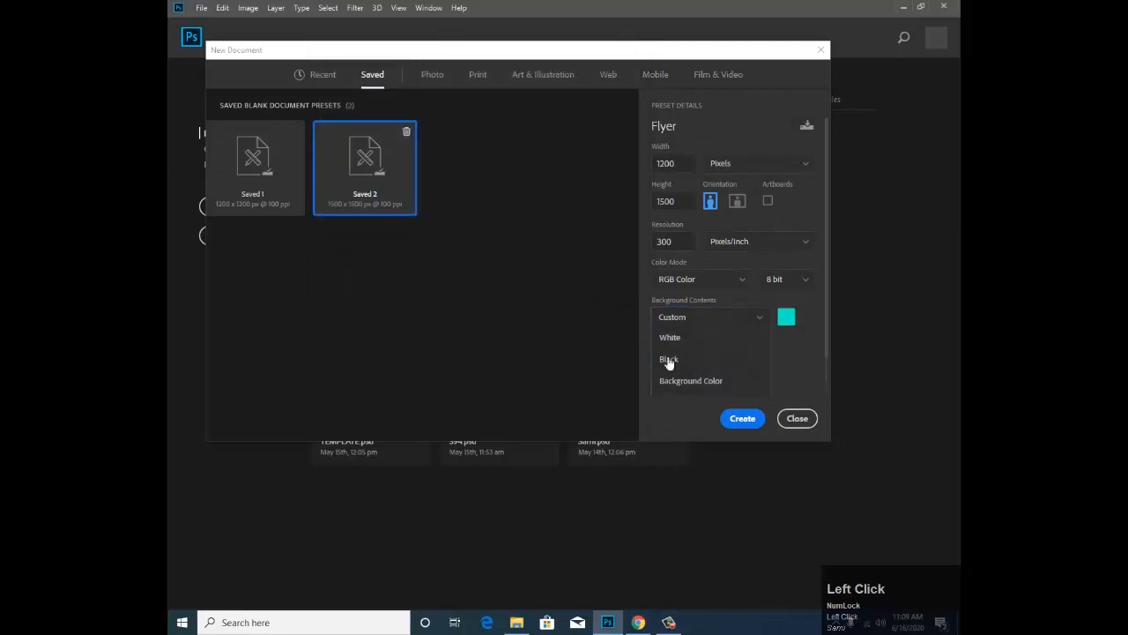
left_click(681, 340)
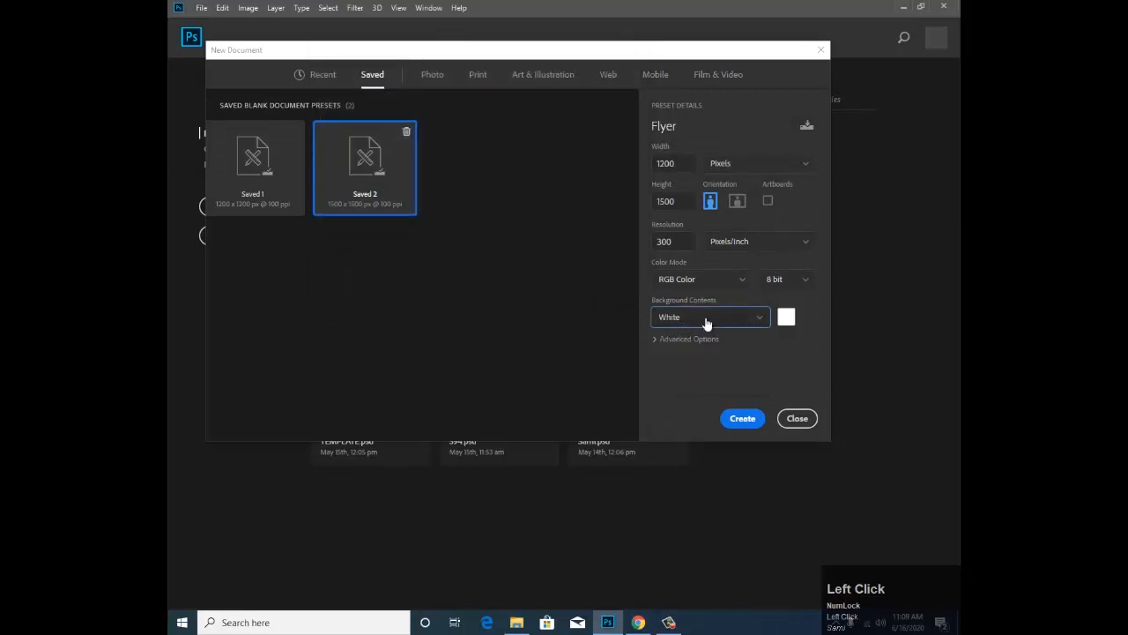
left_click(737, 421)
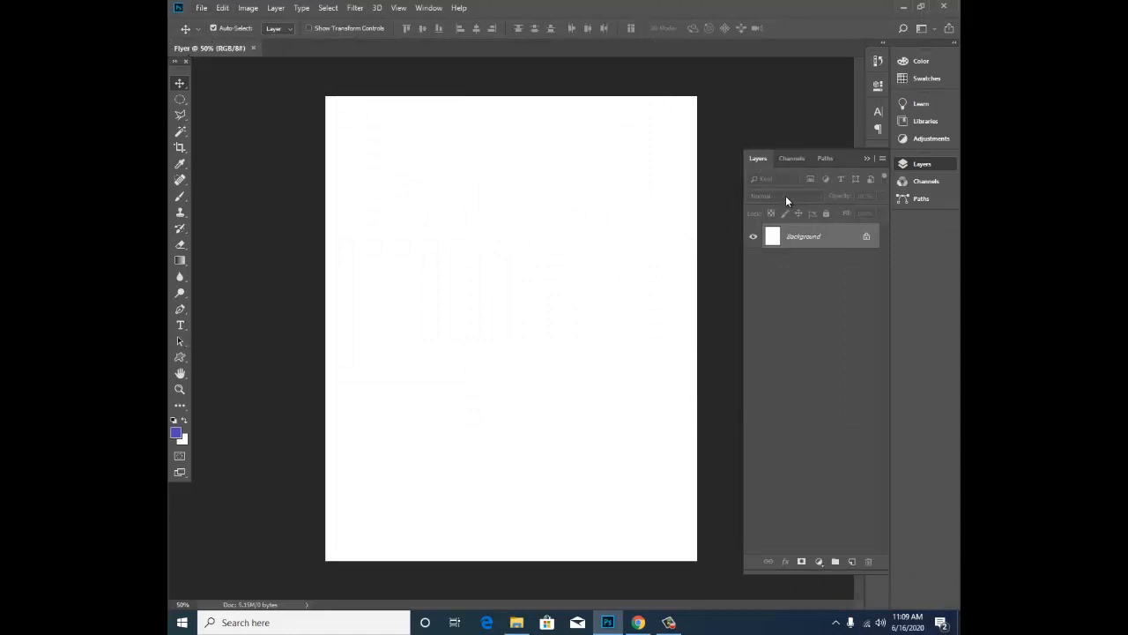
Step: Add a new layer with the default New Layer settings and undo its creation
left_click(839, 318)
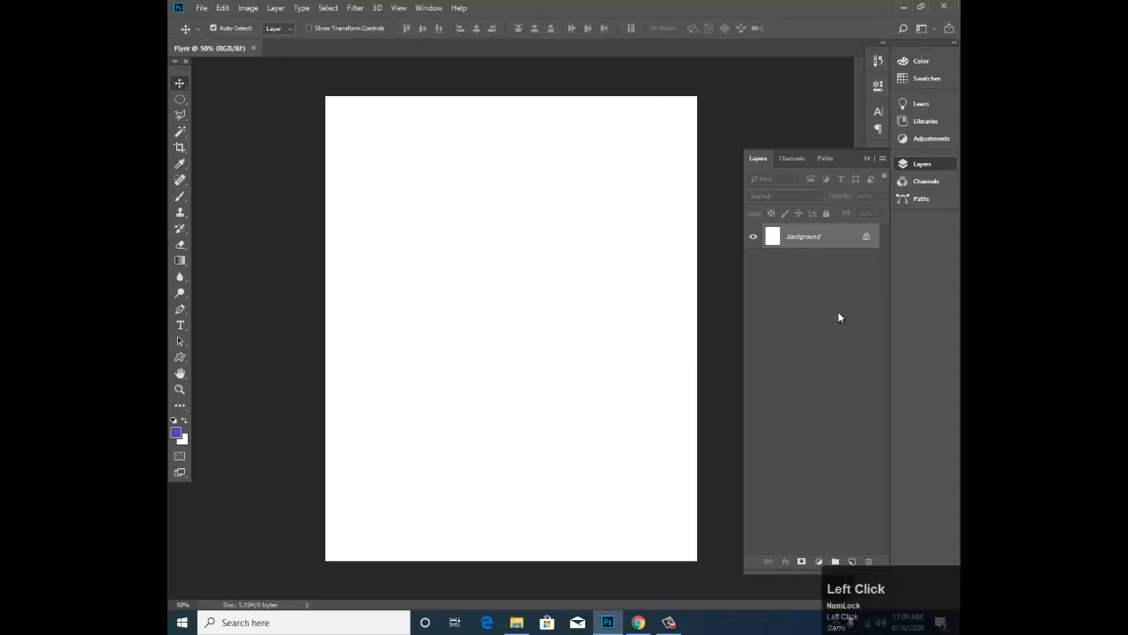
left_click(800, 278)
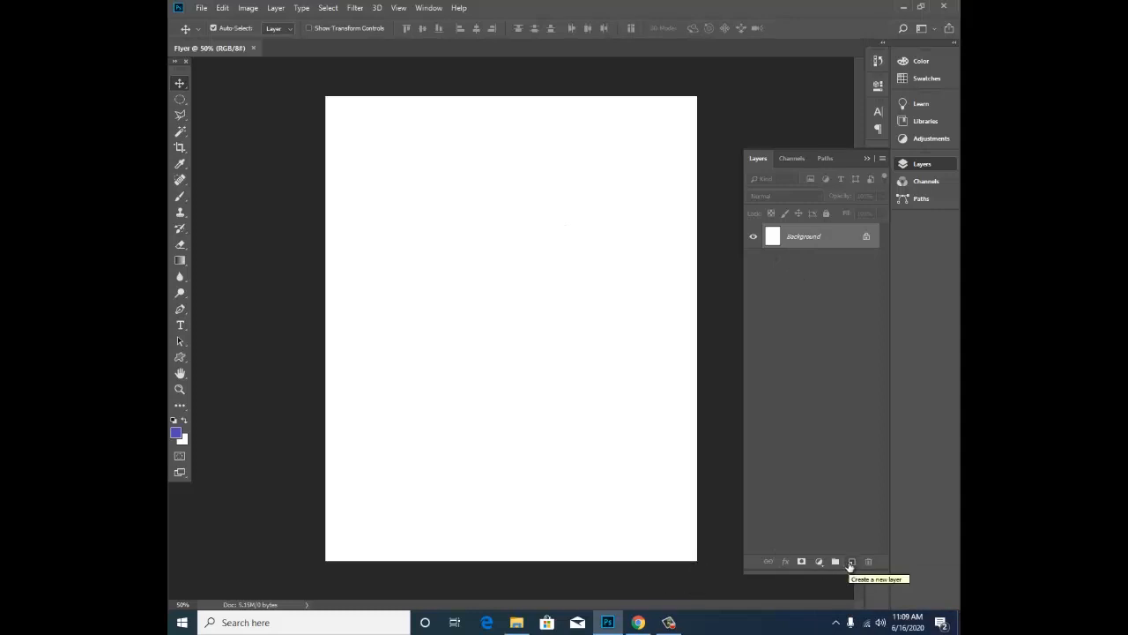
key("ctrl")
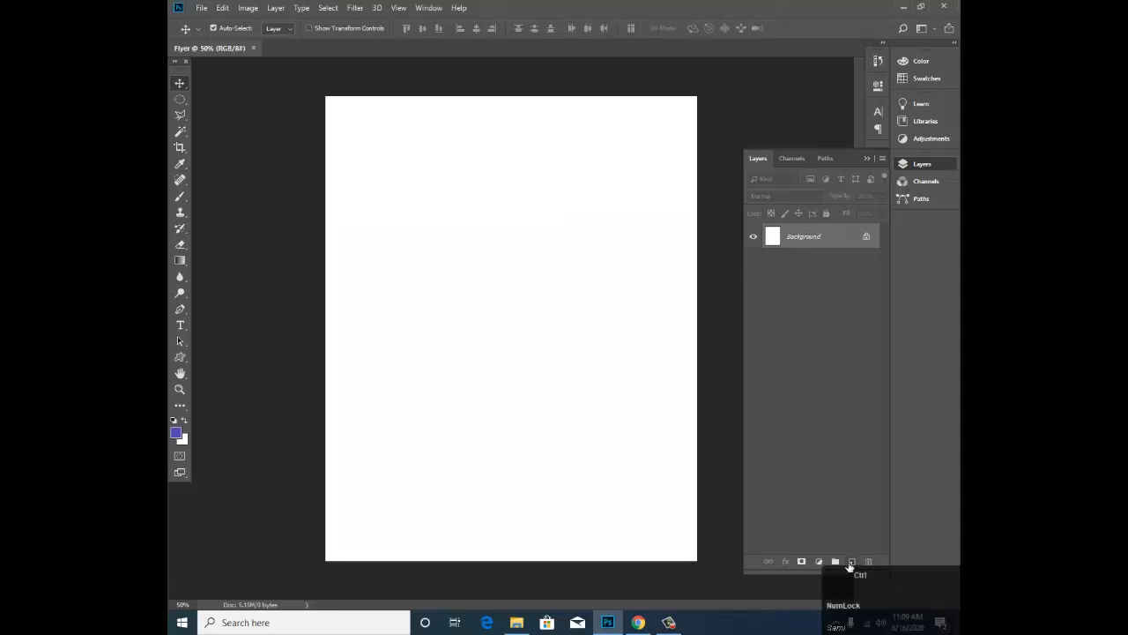
key("ctrl+shift+b")
key("ctrl+shift+n")
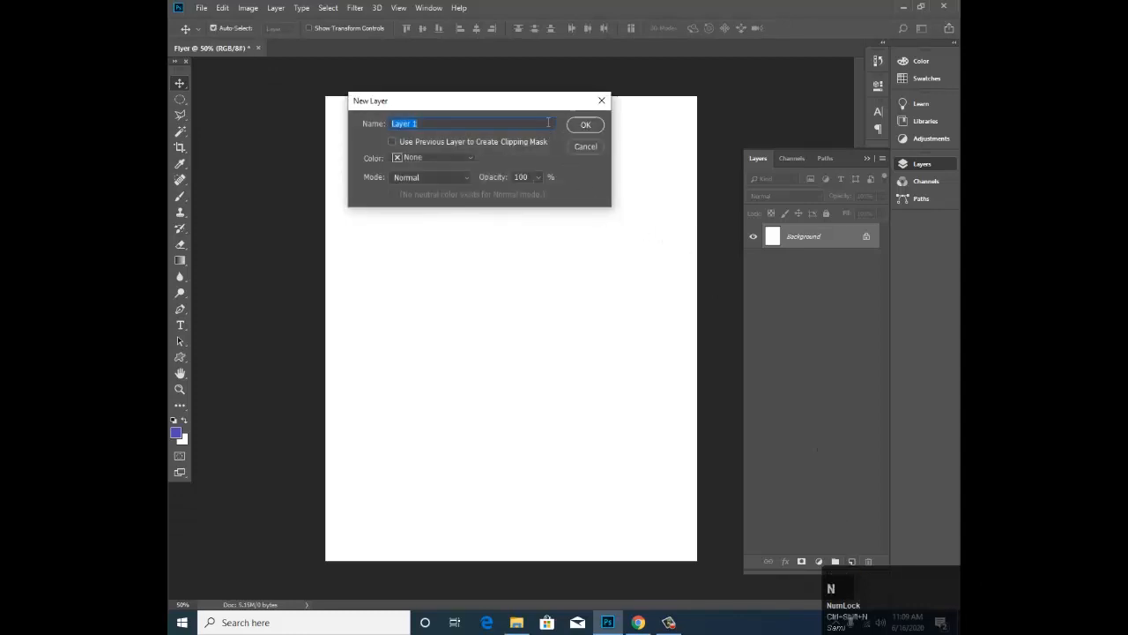
left_click(586, 127)
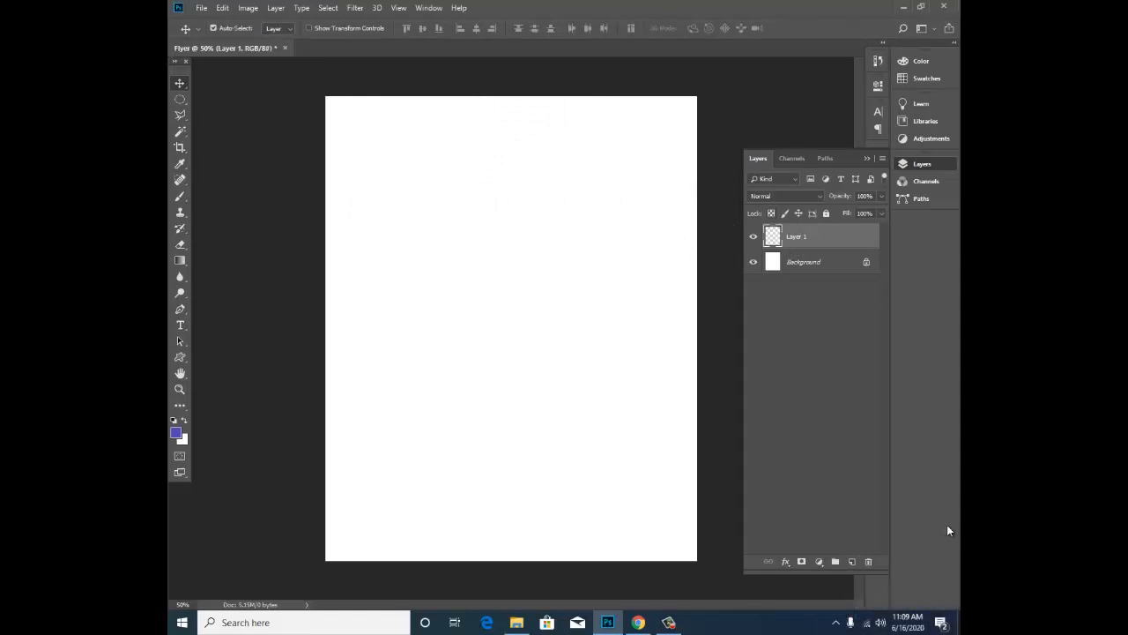
key("ctrl+z")
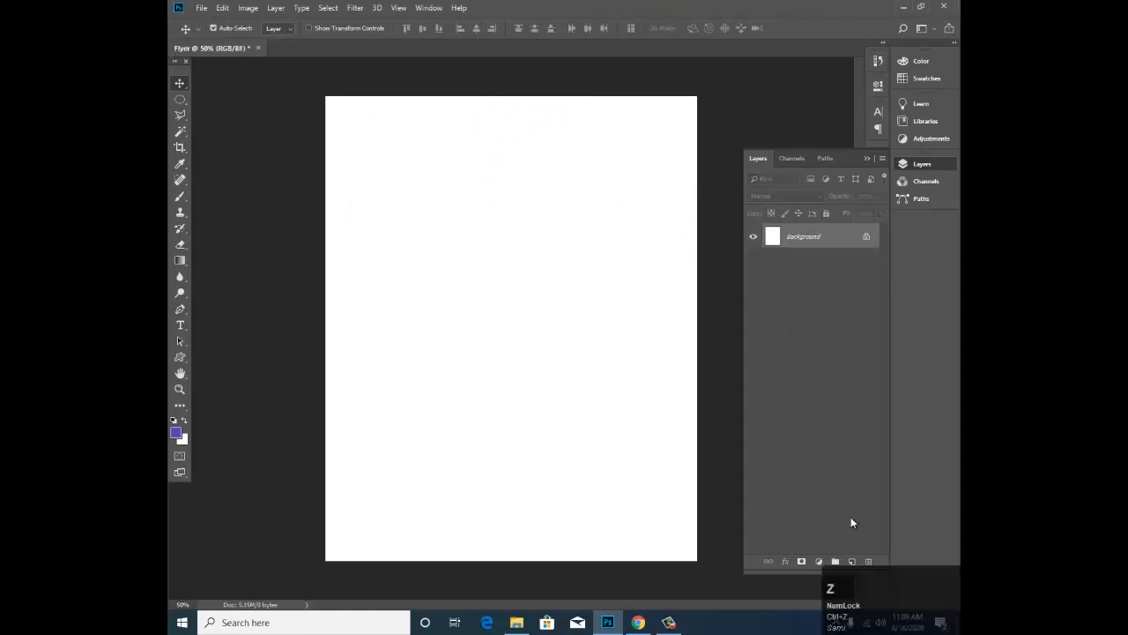
Step: Add a new empty layer above the Background and try to draw a selection across the page
left_click(853, 563)
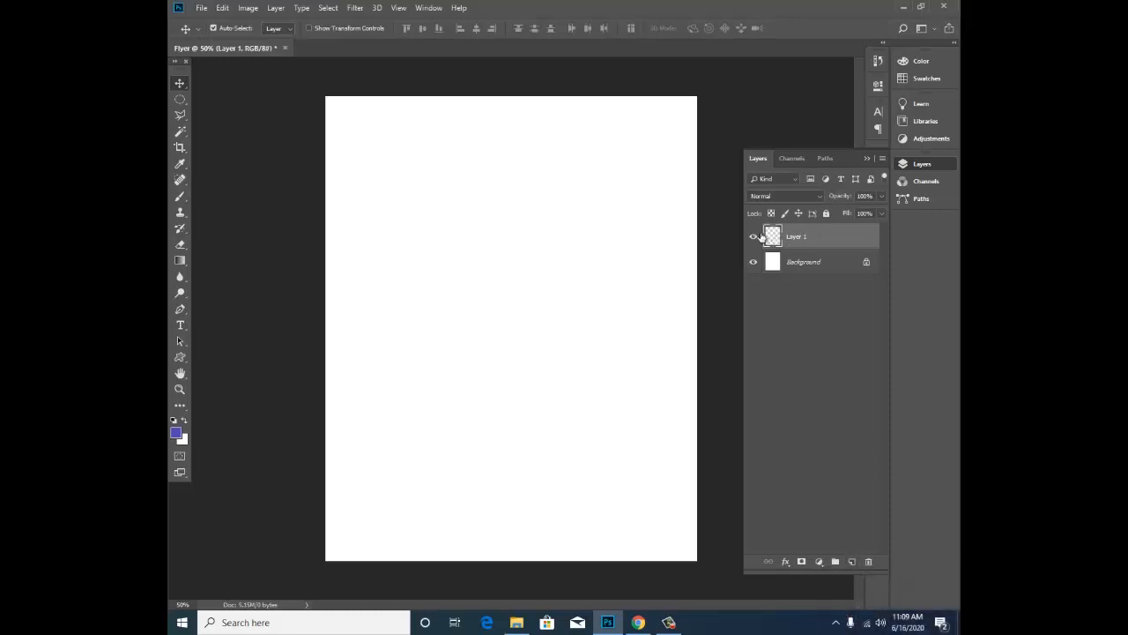
left_click(180, 98)
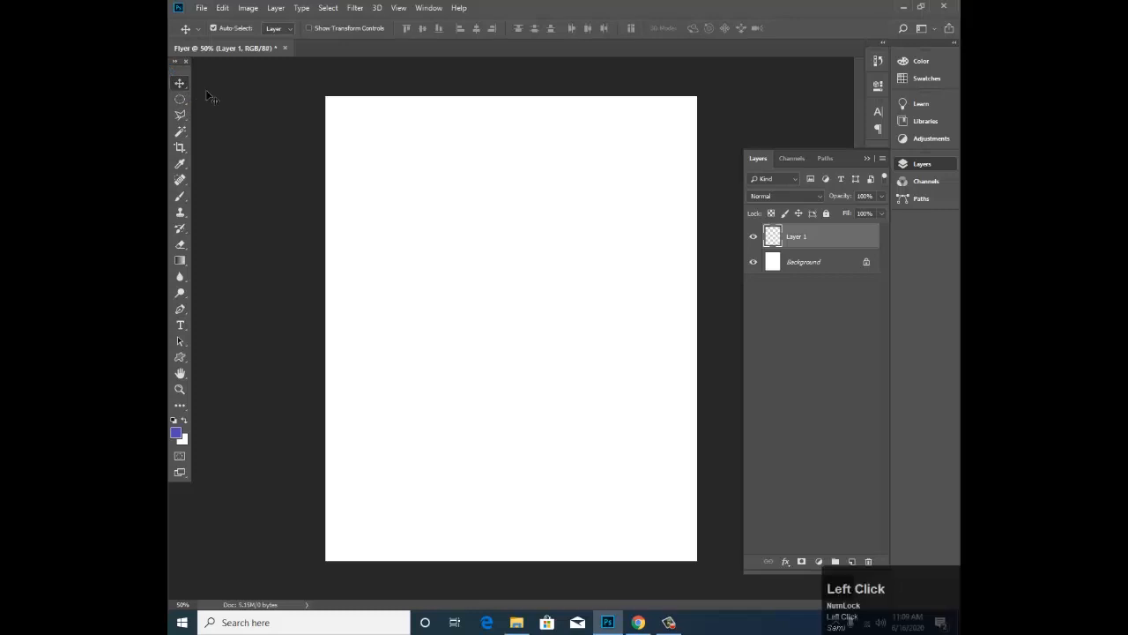
left_click_drag(363, 121, 553, 216)
left_click_drag(276, 117, 498, 295)
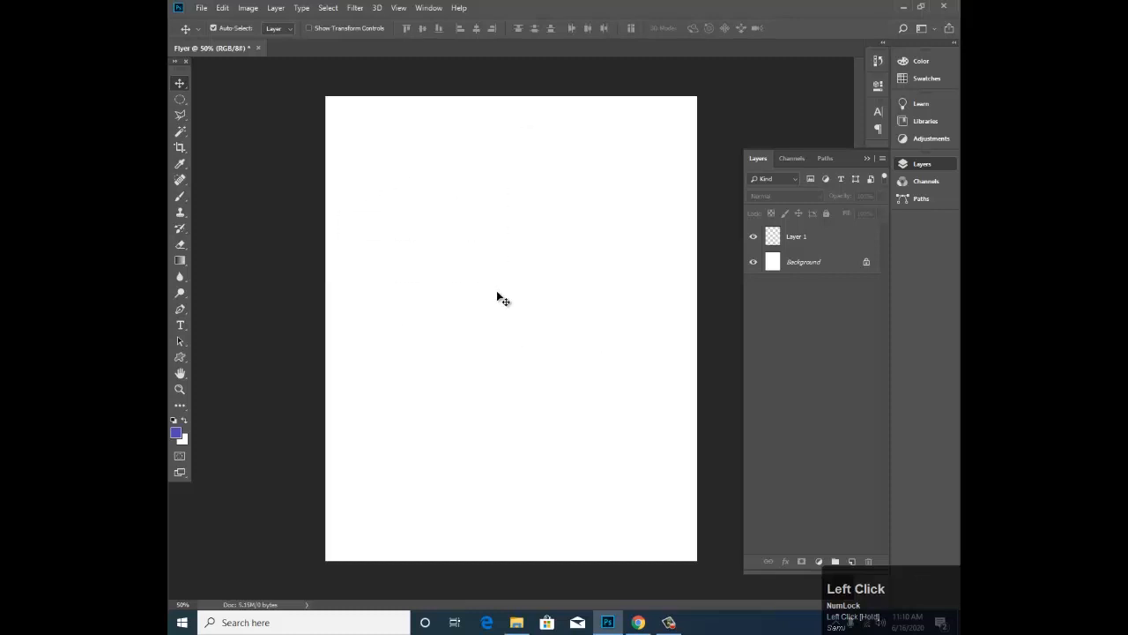
Step: Draw a rectangular marquee in the page's upper-left area on the empty layer, fill it with the blue foreground color and deselect
right_click(180, 99)
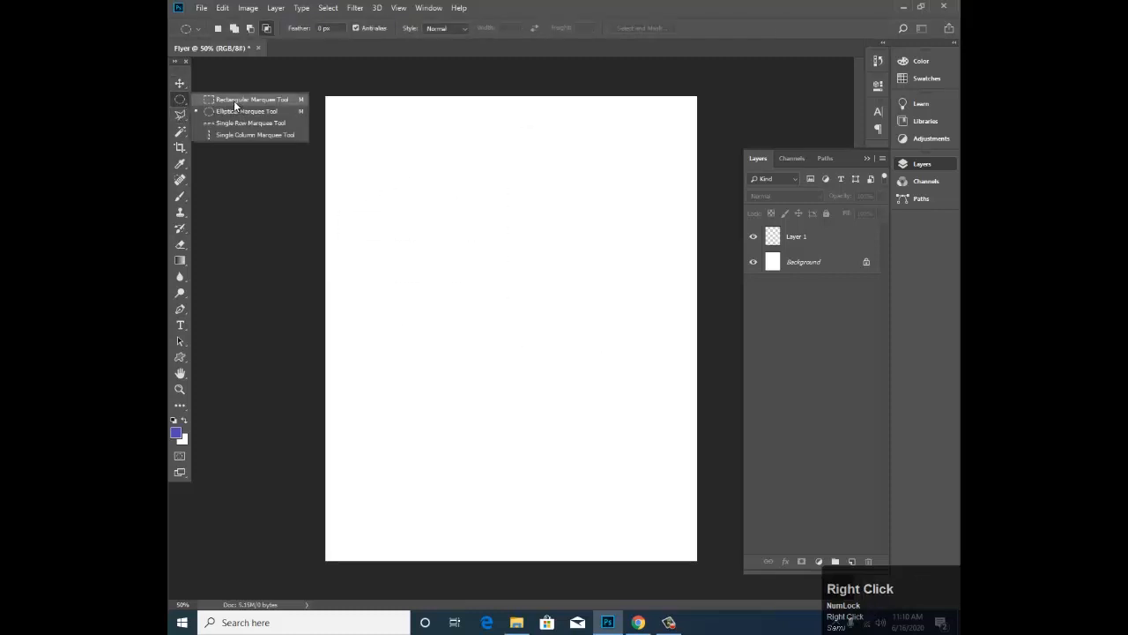
left_click(233, 100)
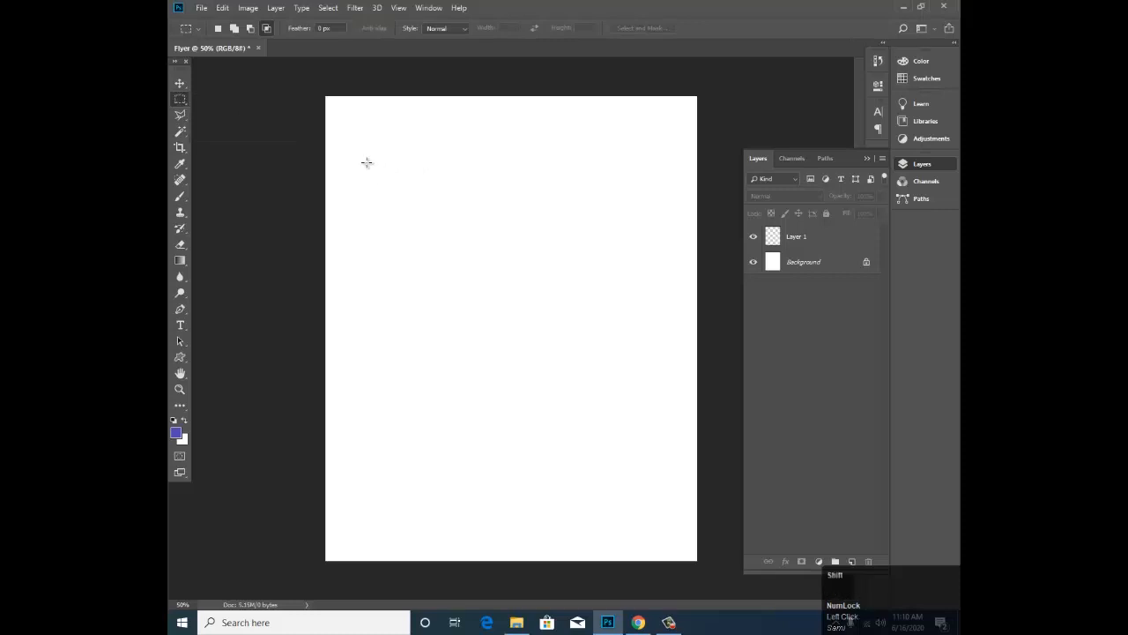
left_click(813, 242)
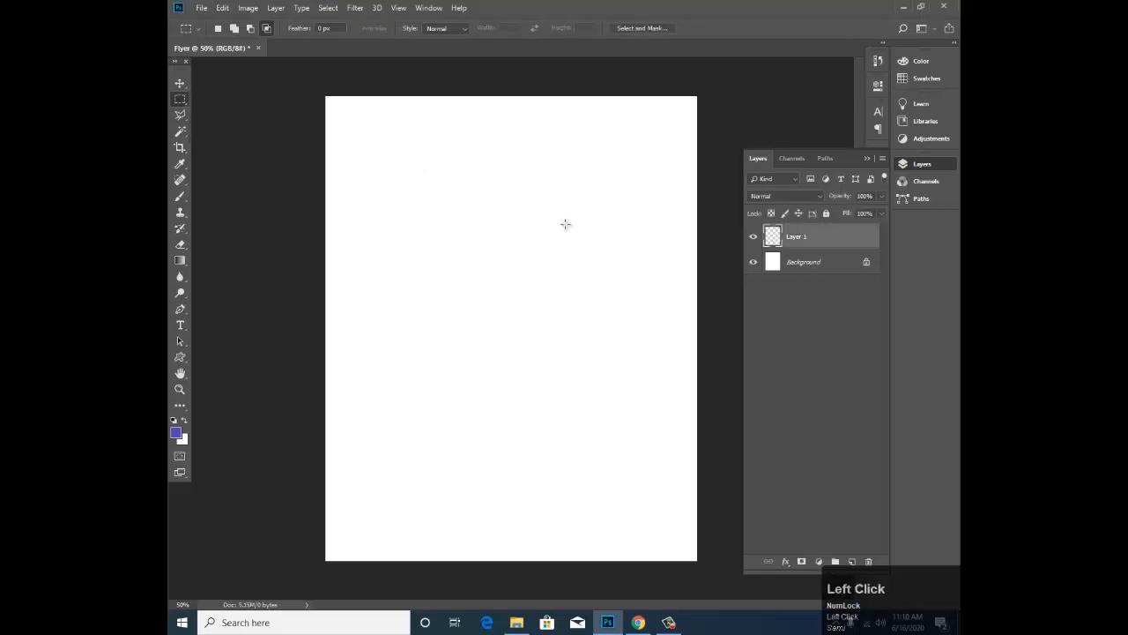
left_click_drag(387, 177, 492, 291)
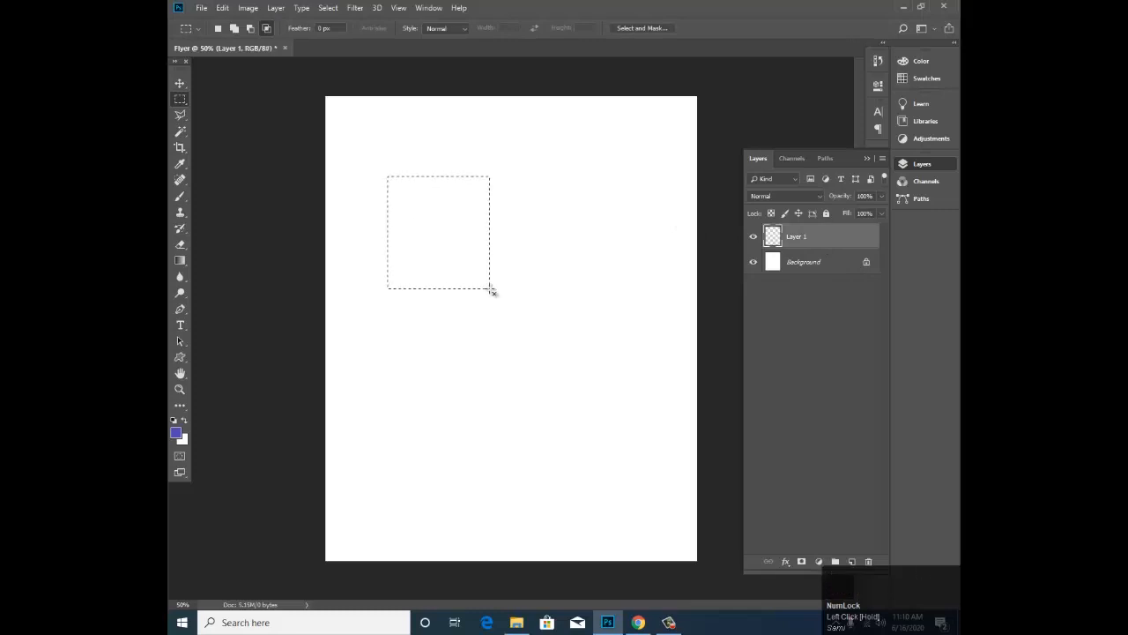
key("alt+BackSpace")
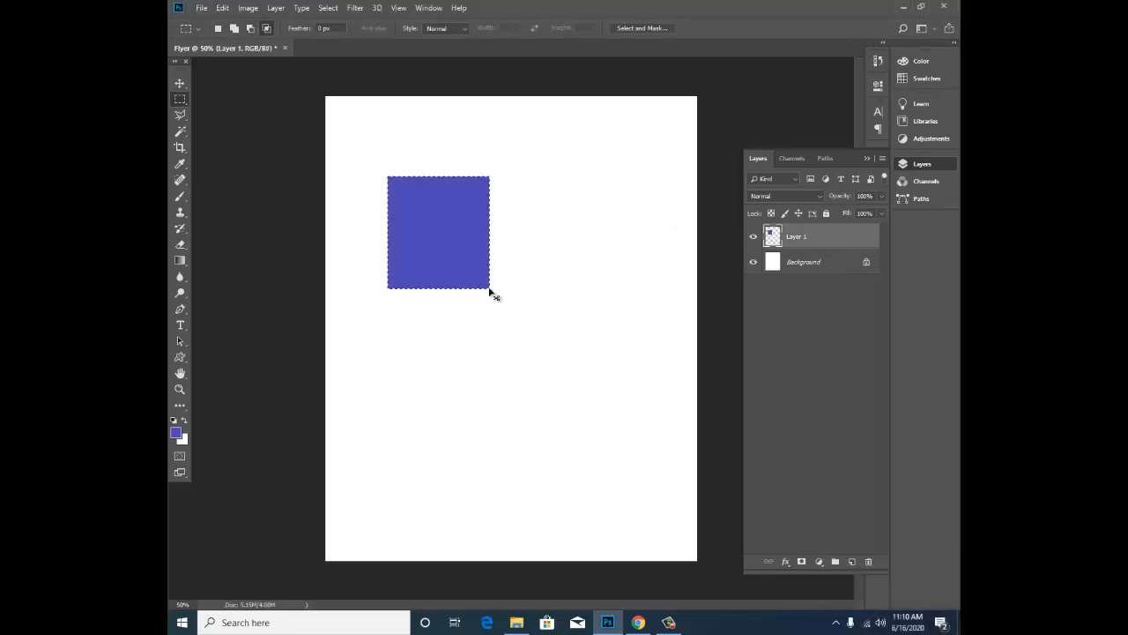
key("ctrl+d")
Step: Fill the whole layer with the foreground color without a selection and undo that fill
key("v")
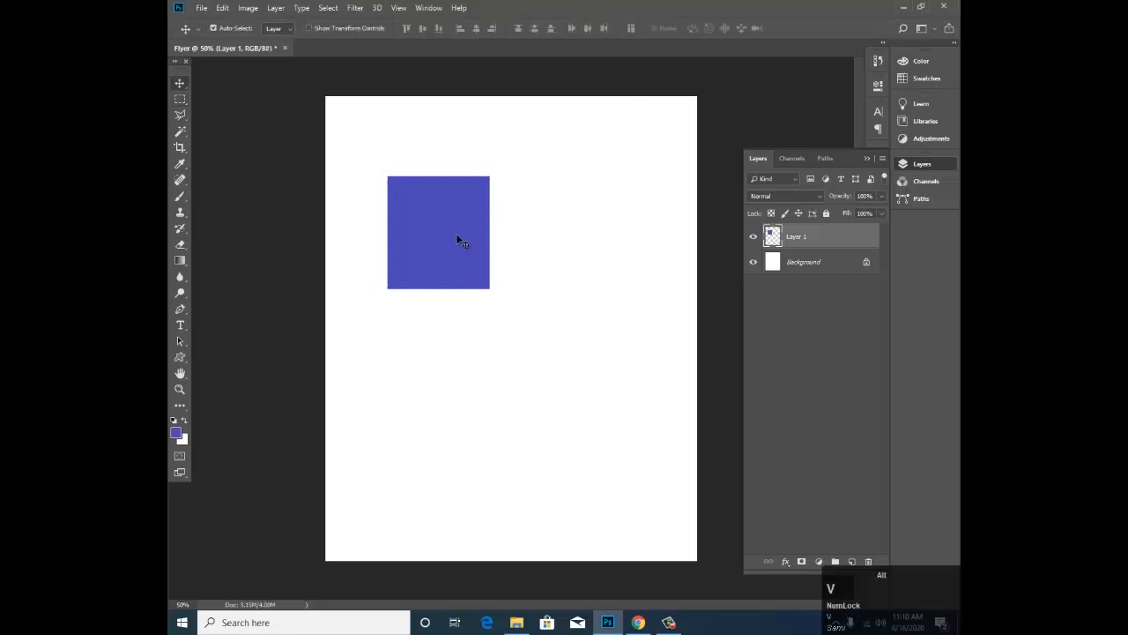
key("alt+BackSpace")
key("ctrl+z")
Step: Move the blue rectangle across the page and back to a slightly higher position in the upper-left area
left_click(774, 240, "ctrl")
key("z")
left_click(497, 194)
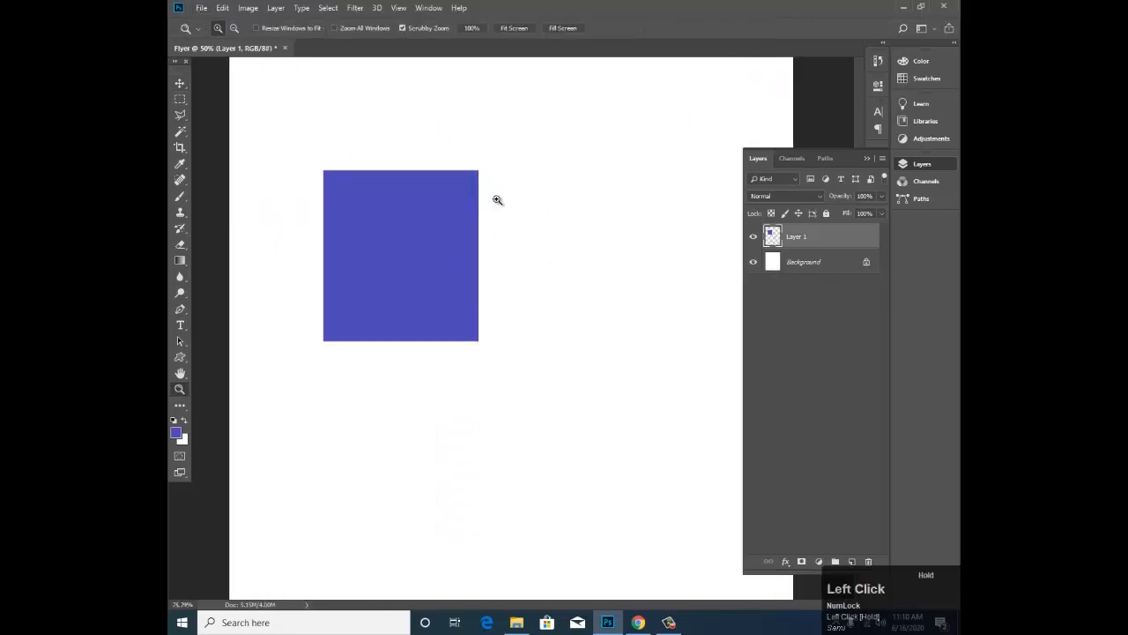
key("v")
left_click_drag(479, 224, 595, 221)
key("ctrl+minus")
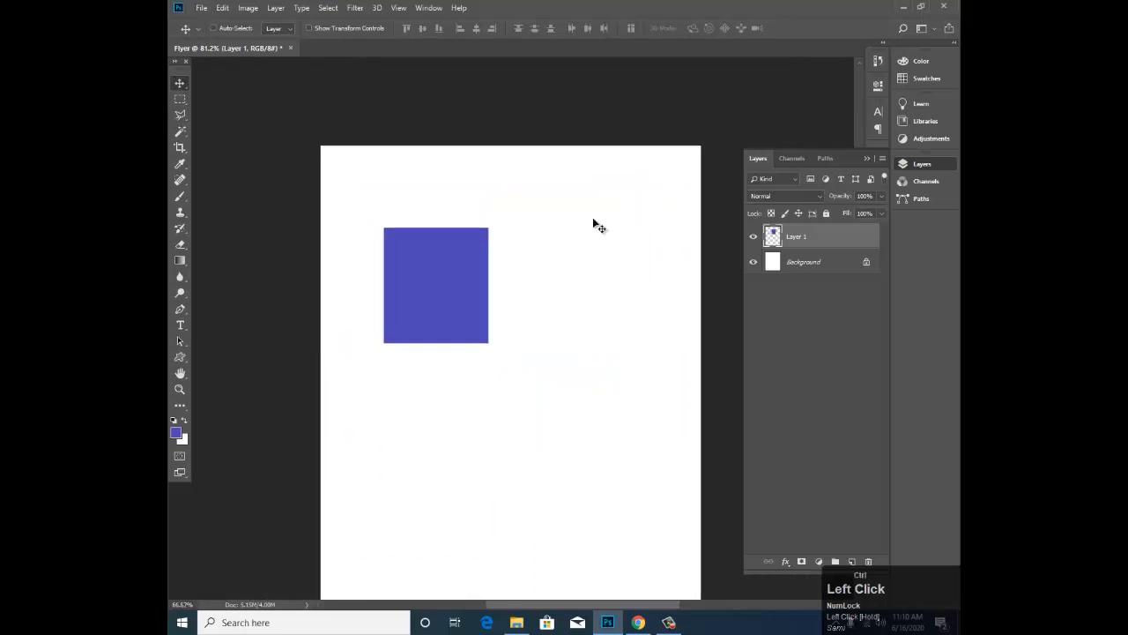
left_click_drag(521, 227, 414, 224)
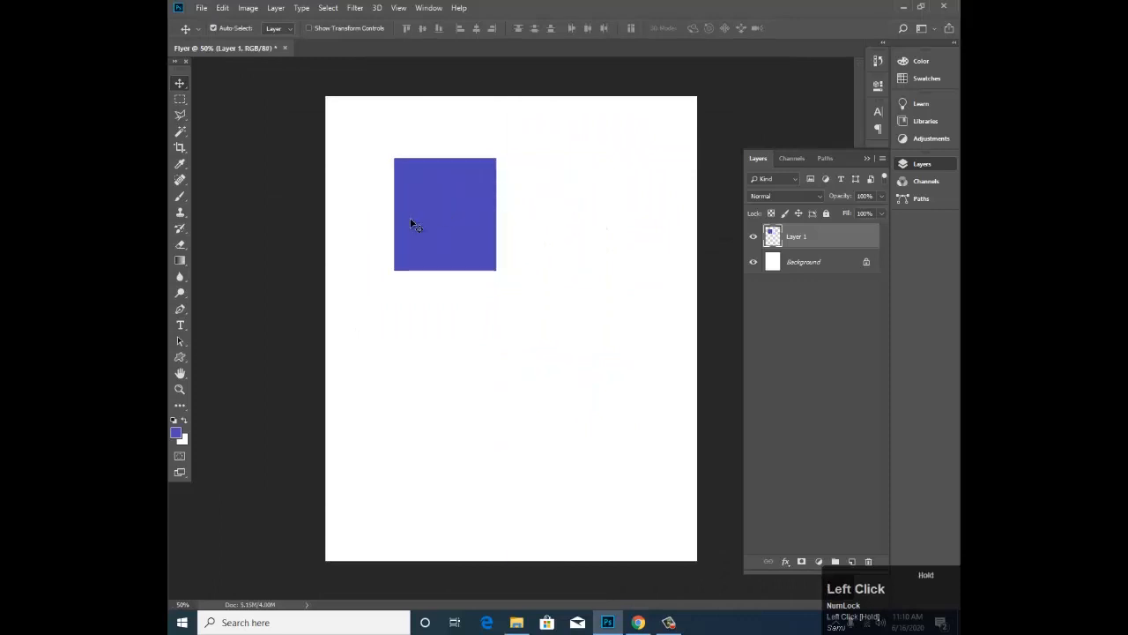
Step: Combine two rectangular marquees over the blue rectangle's left and upper parts, delete the selected area and deselect
left_click(181, 99)
left_click_drag(365, 138, 447, 297)
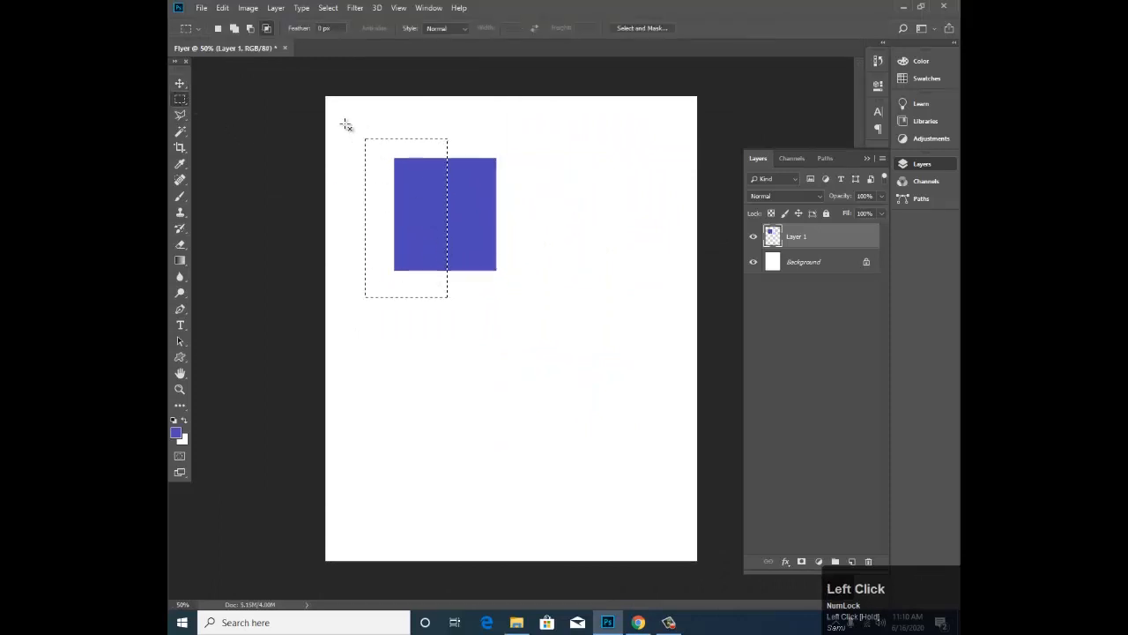
key("shift")
left_click_drag(364, 140, 537, 233)
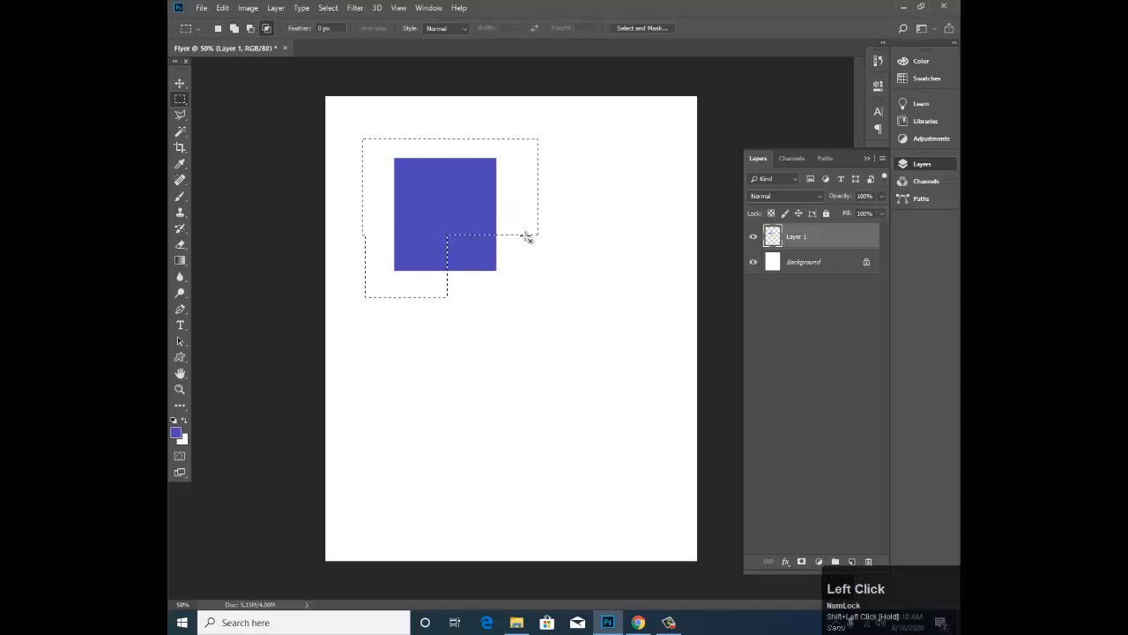
key("Delete")
left_click(545, 219)
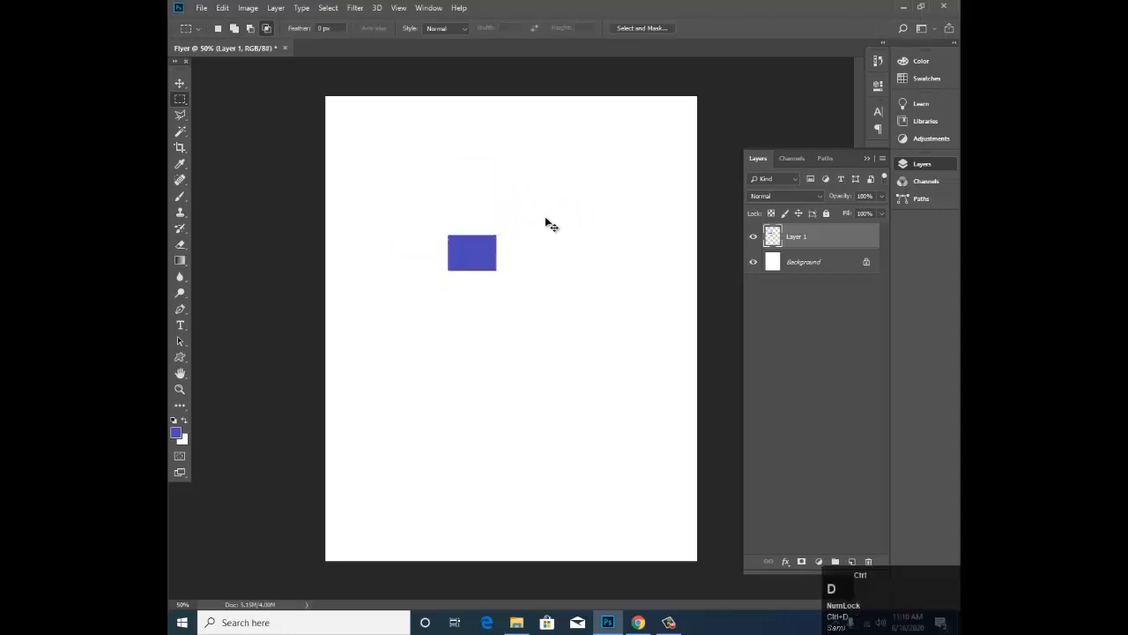
Step: Undo the deletion to restore the full blue rectangle and clear the selection
key("ctrl+z")
key("ctrl+z")
key("ctrl+z")
key("ctrl+z")
key("ctrl+alt+z")
key("ctrl+alt+z")
key("ctrl+d")
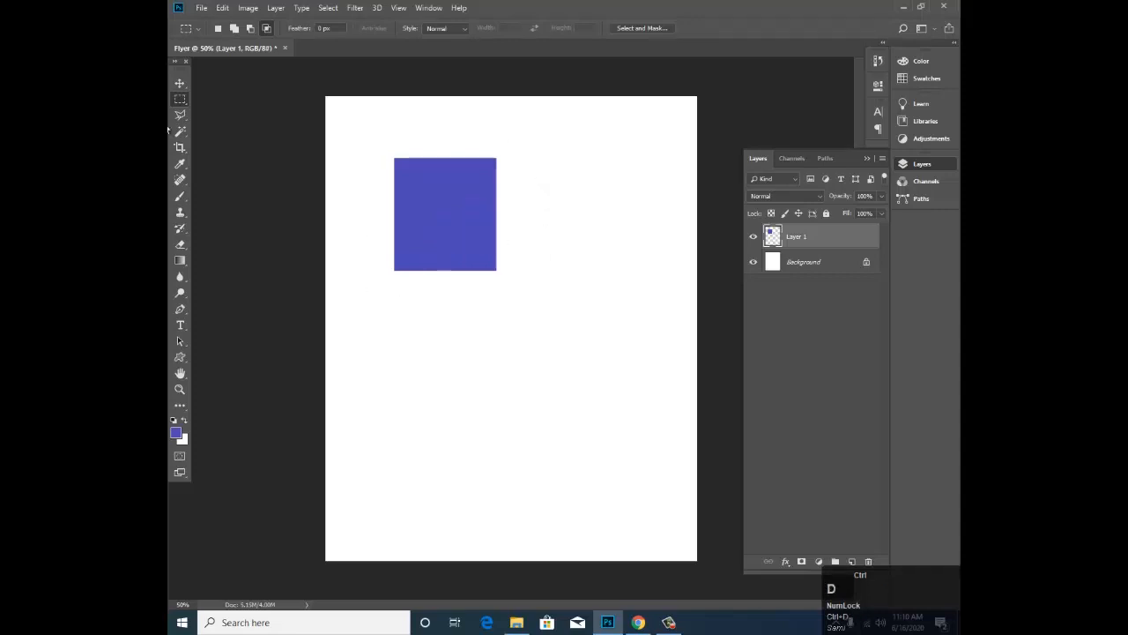
Step: Select a thin horizontal strip just below the blue rectangle's upper edge, delete it and deselect
left_click(179, 100)
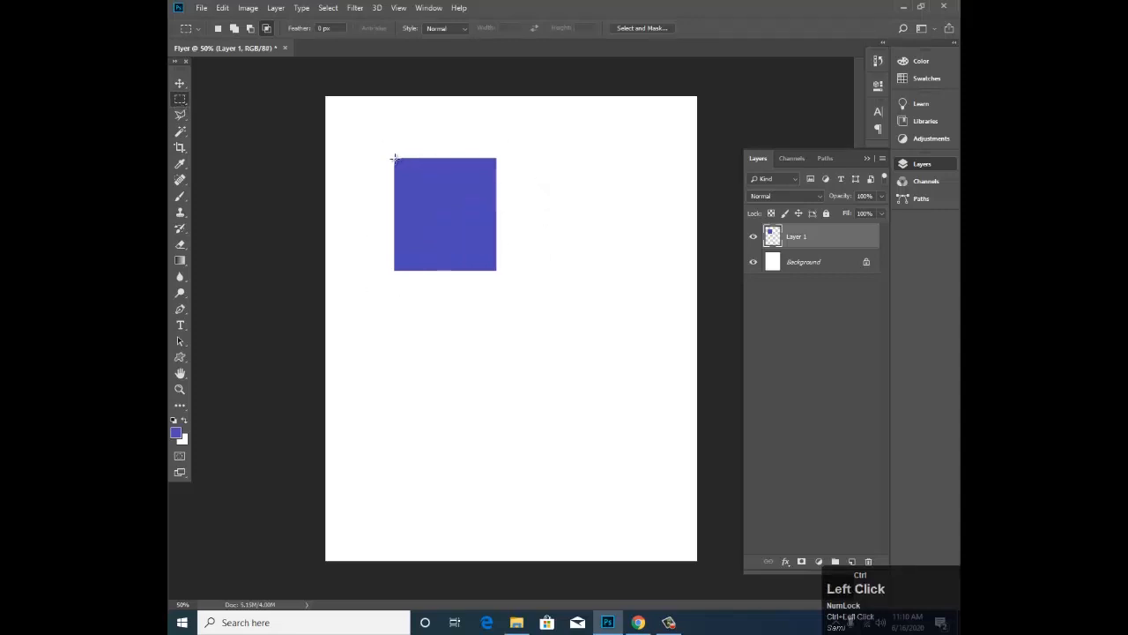
left_click_drag(394, 158, 555, 173)
key("Delete")
key("ctrl+d")
Step: Inspect the cut rectangle up close at 100% and delete its layer, leaving only the Background
key("z")
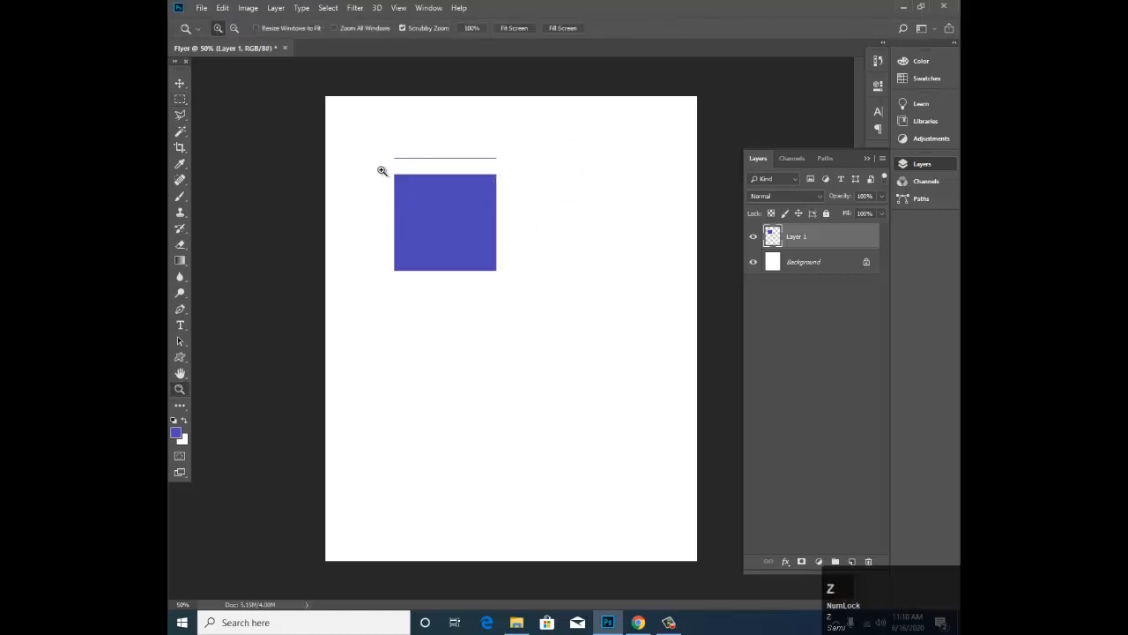
left_click_drag(381, 170, 441, 213)
key("v")
left_click(424, 216)
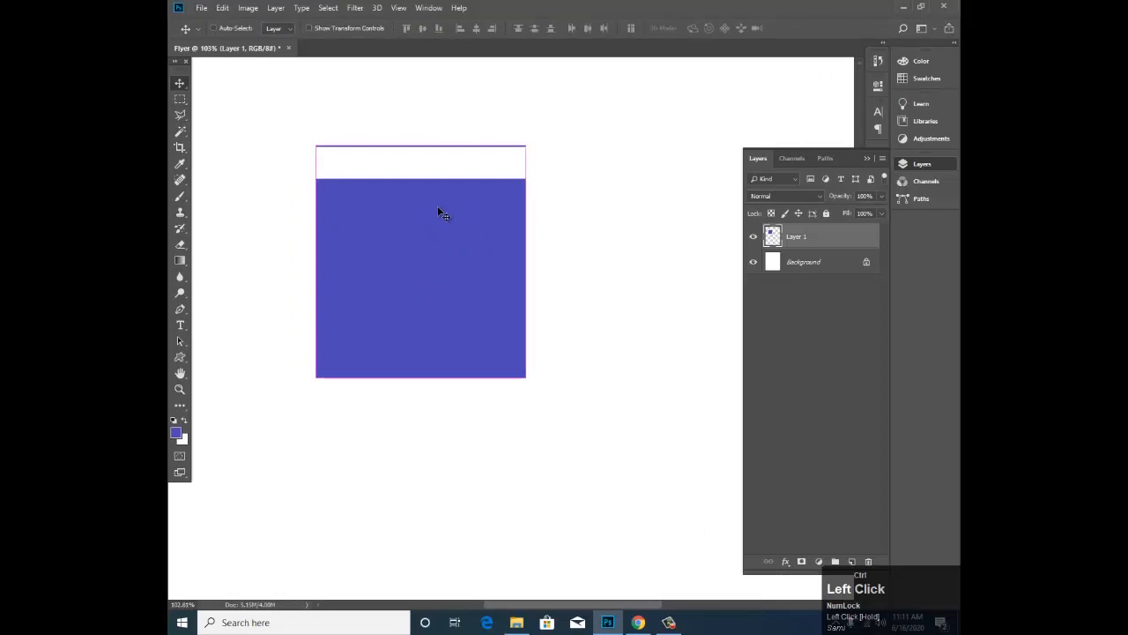
key("ctrl+1")
key("Delete")
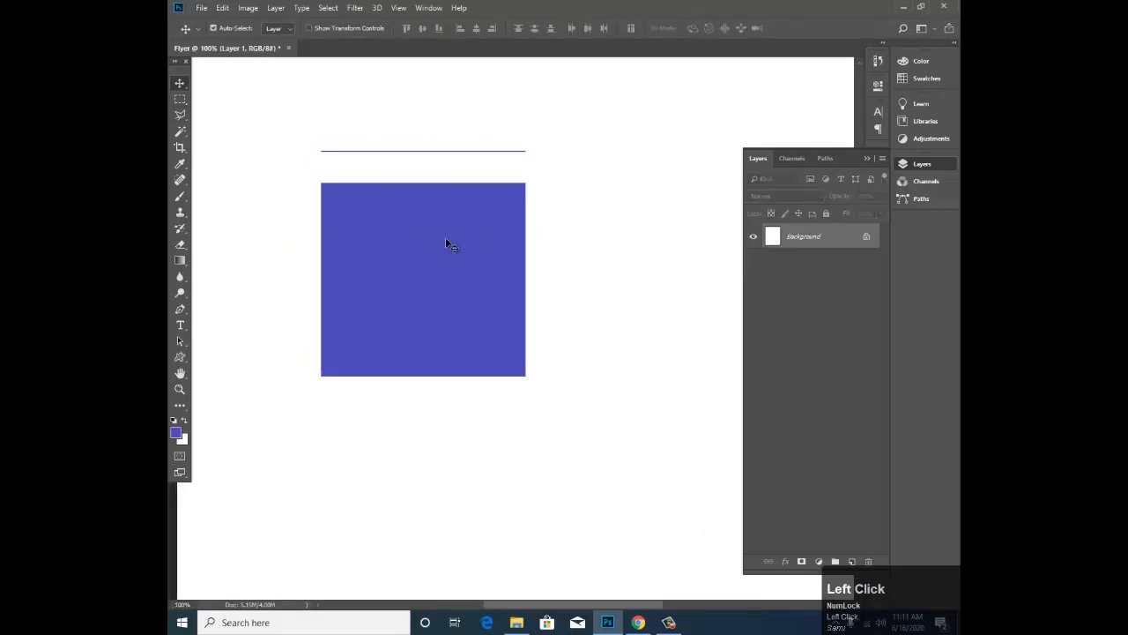
key("ctrl+z")
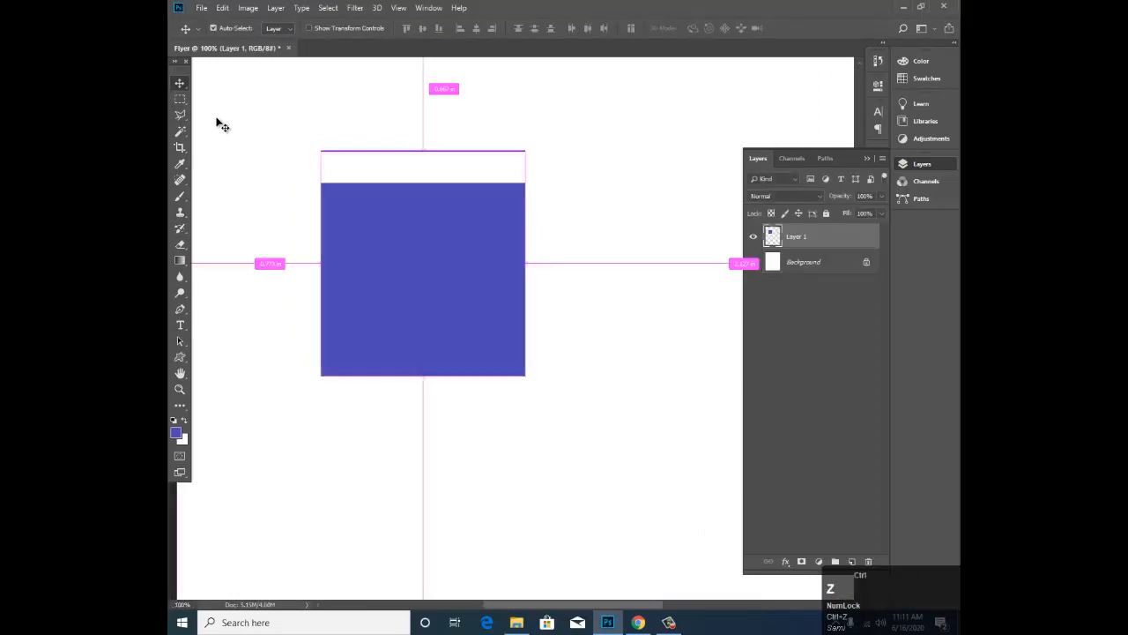
key("Delete")
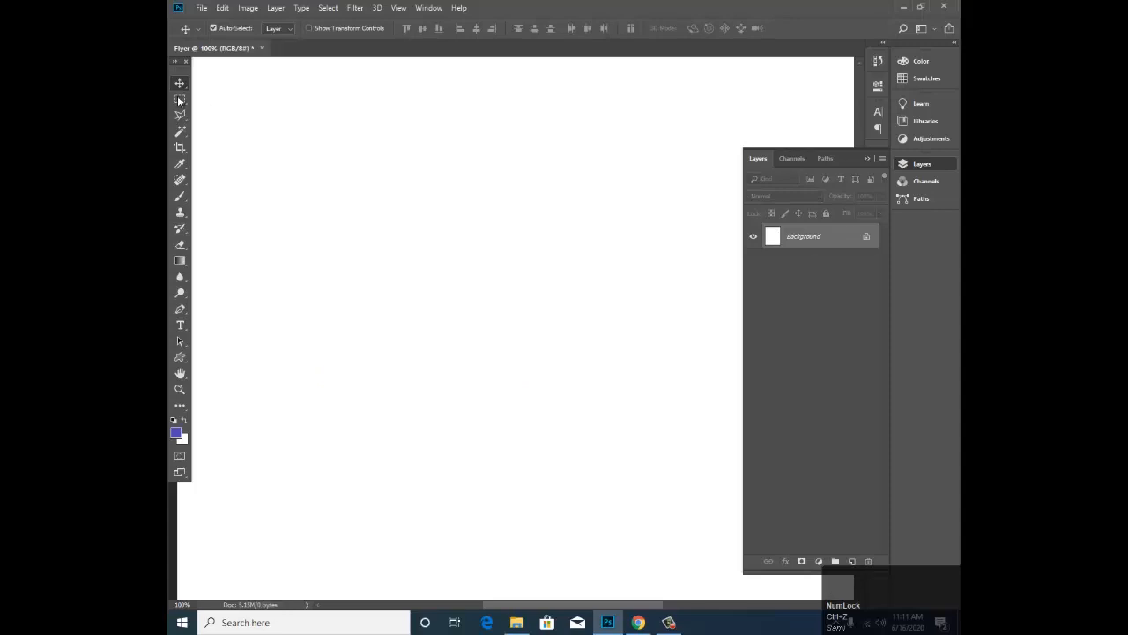
Step: Add a new layer and draw a roughly square rectangular marquee on it in New selection mode
left_click(179, 99)
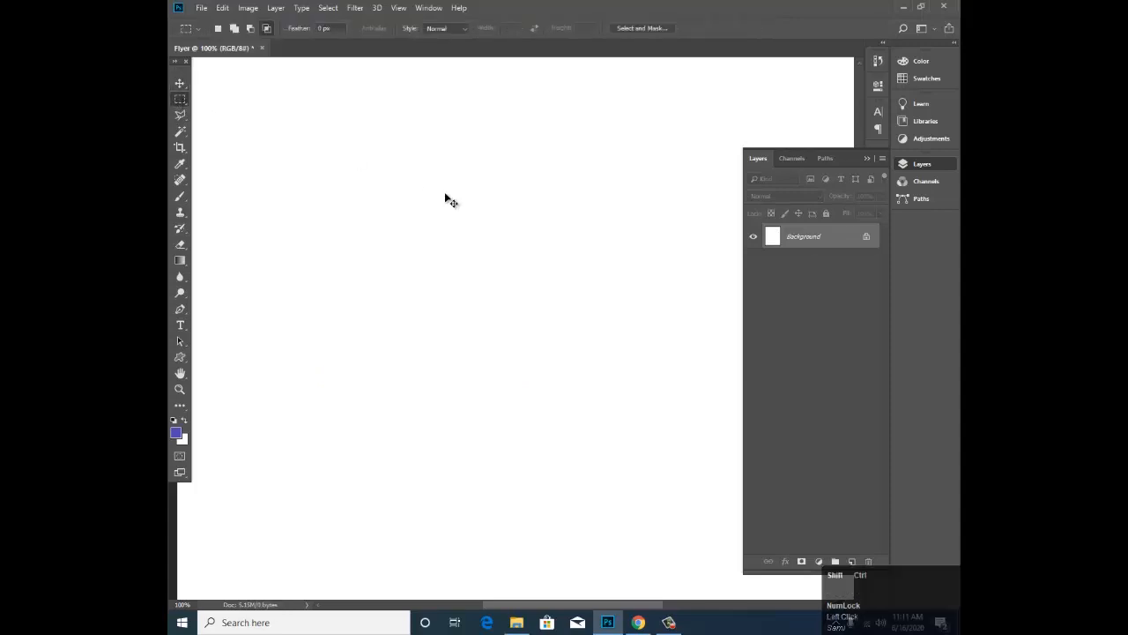
key("ctrl+shift+n")
key("Return")
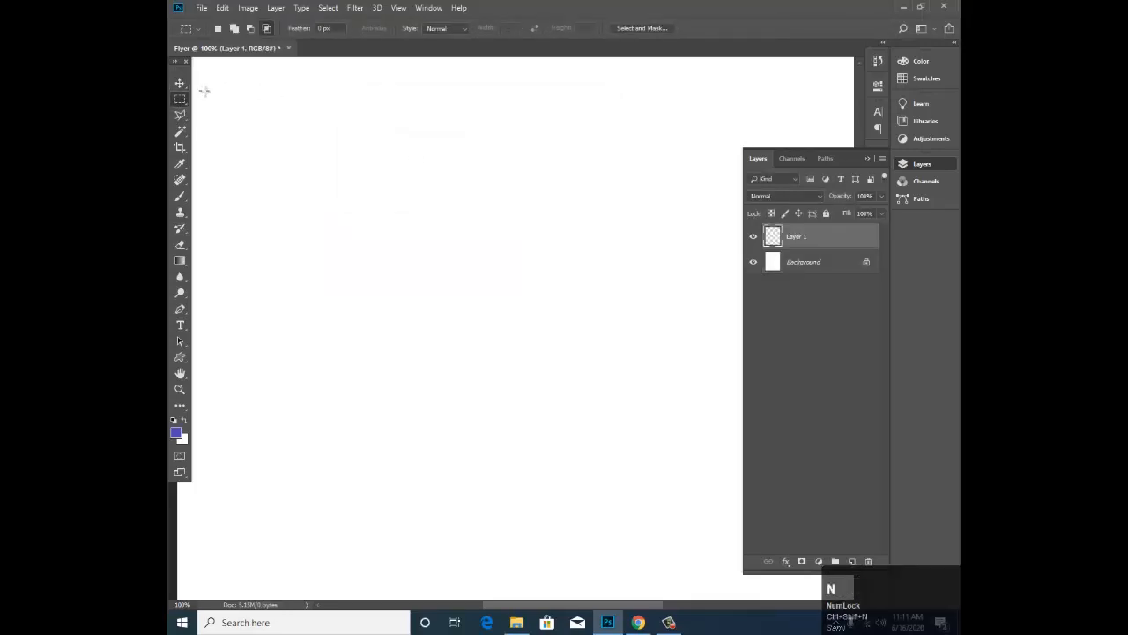
left_click(180, 102)
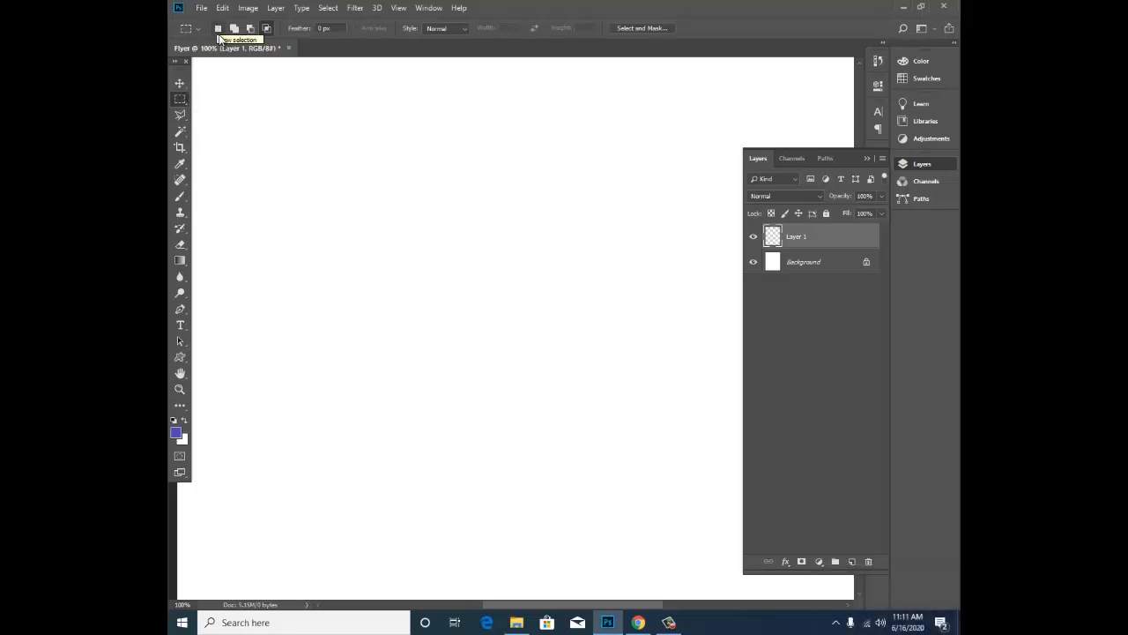
left_click(219, 32)
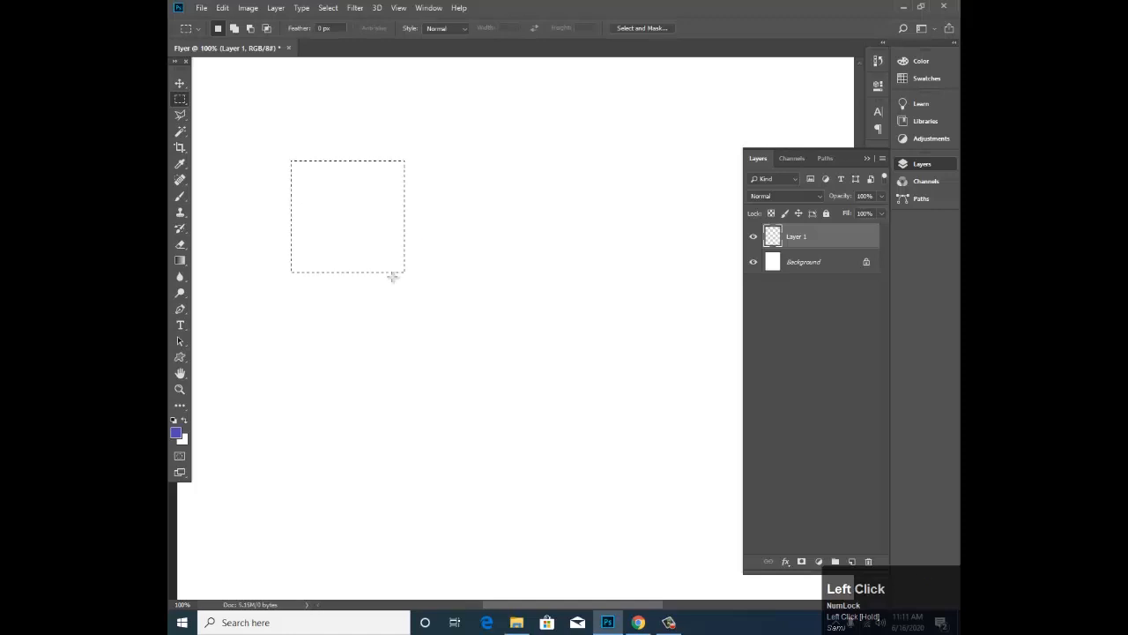
Step: Extend the marquee in Add to selection mode with overlapping rectangles around its upper corners and upper edge
left_click(235, 28)
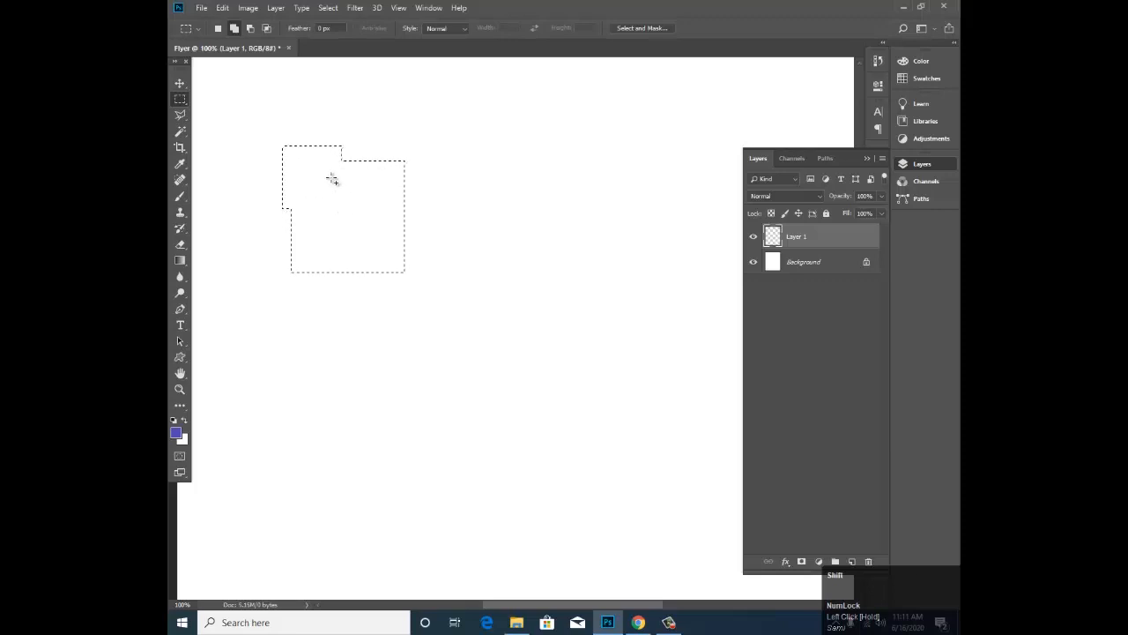
left_click_drag(440, 113, 343, 204)
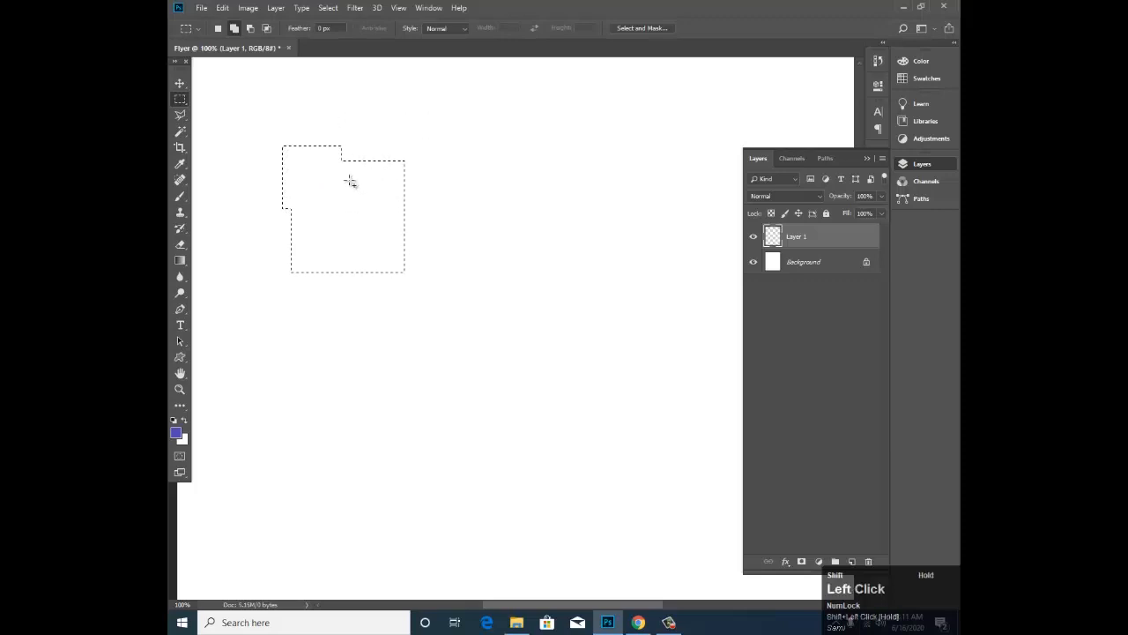
left_click_drag(244, 93, 342, 183)
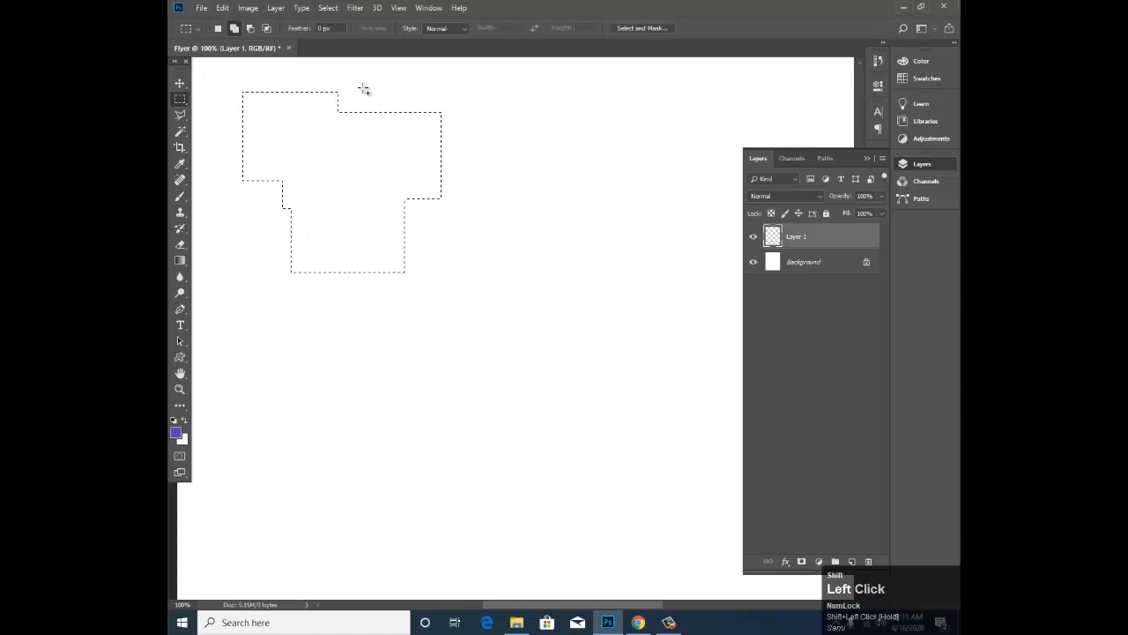
left_click_drag(361, 106, 340, 88)
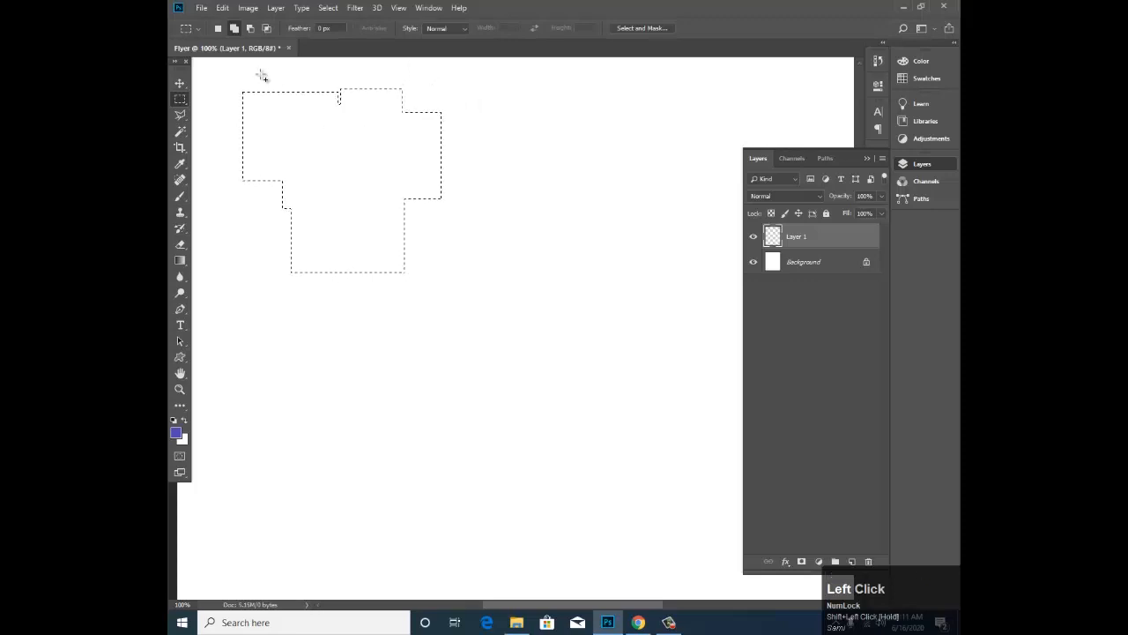
Step: Cut away the selection's right side and upper part with overlapping rectangles in Subtract from selection mode
left_click(249, 29)
left_click_drag(472, 228, 374, 155)
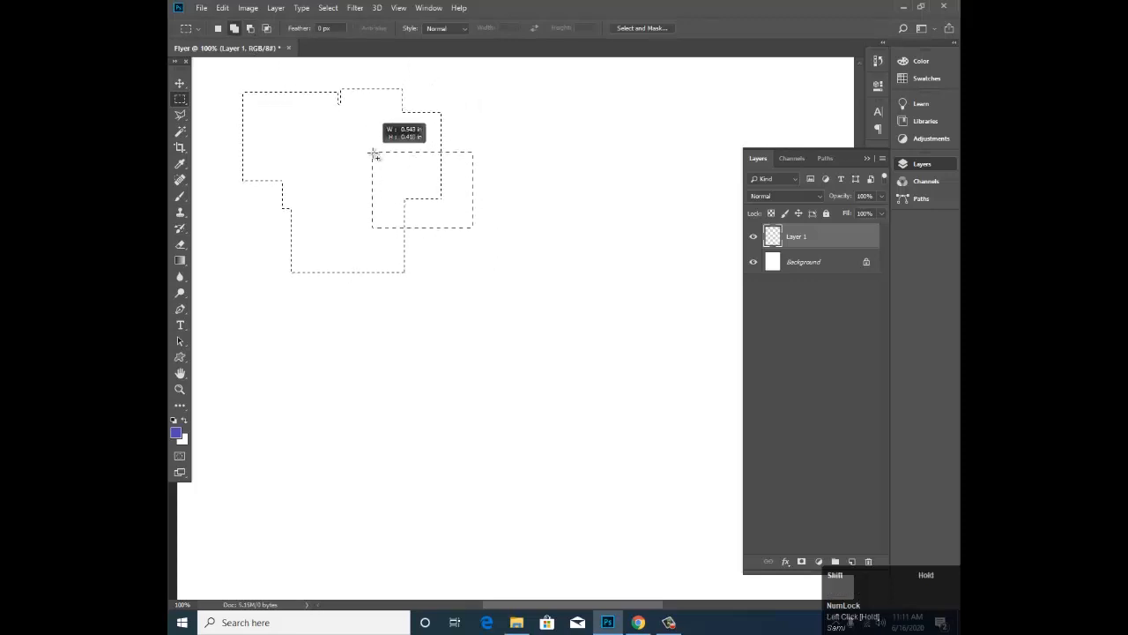
left_click_drag(485, 121, 407, 241)
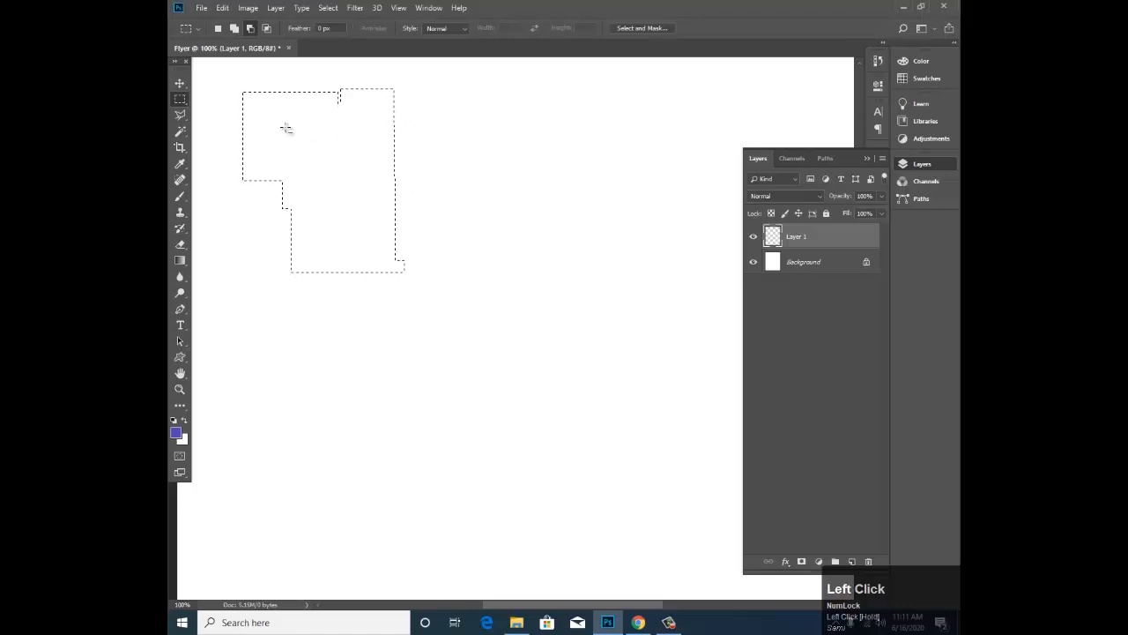
left_click_drag(298, 76, 342, 113)
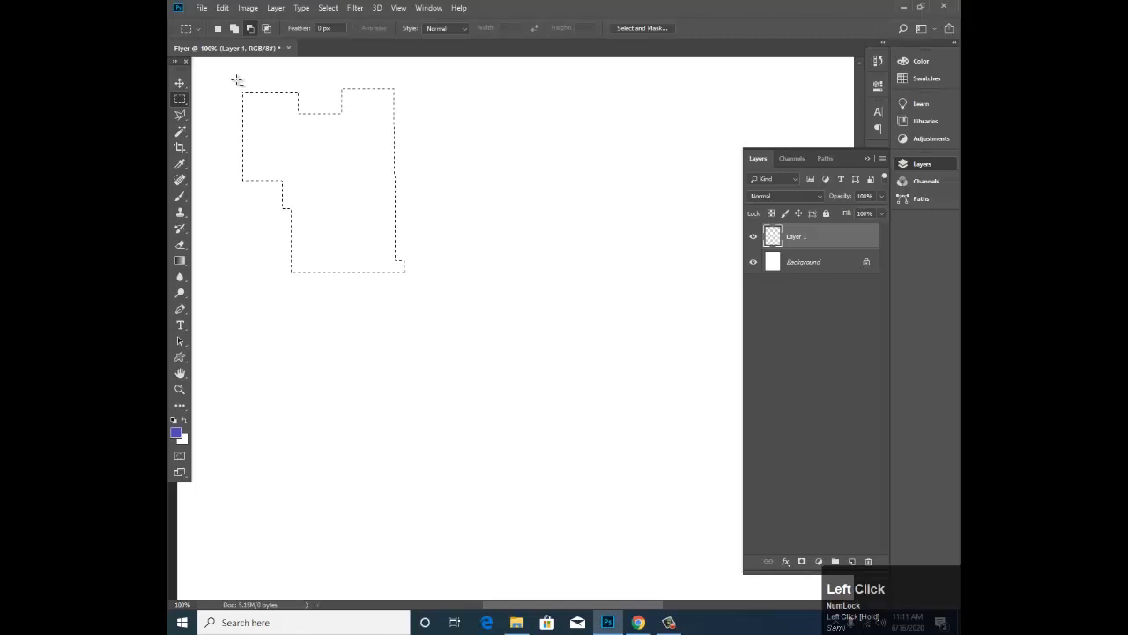
left_click_drag(238, 80, 375, 167)
left_click_drag(355, 87, 407, 165)
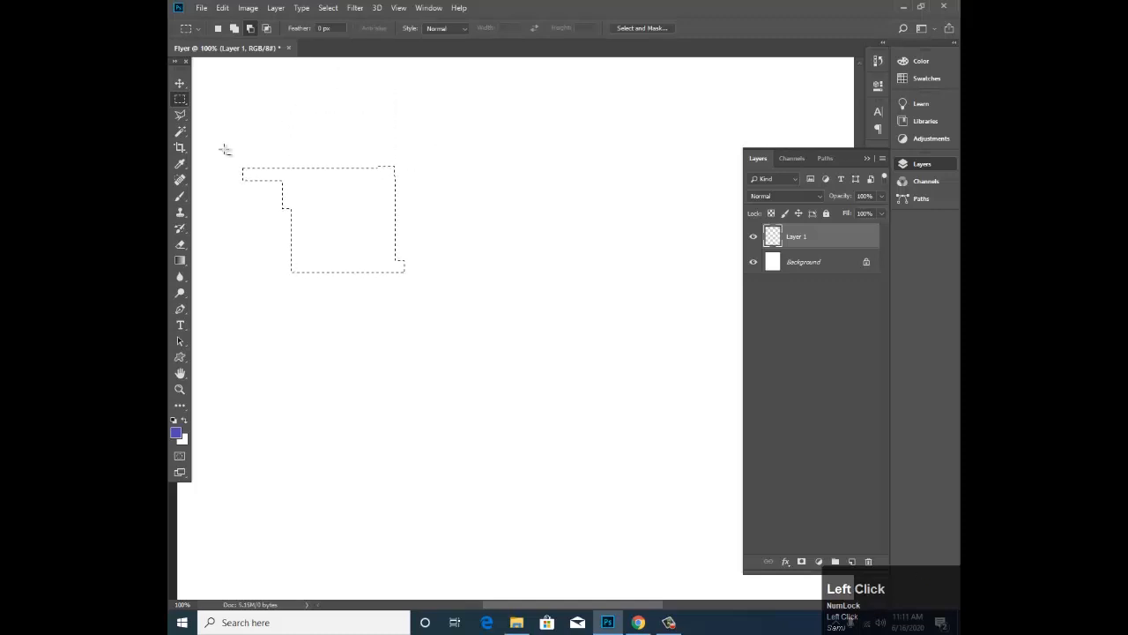
Step: Reduce the selection to a small central area with overlapping rectangles in Intersect with selection mode, and deselect
left_click(269, 28)
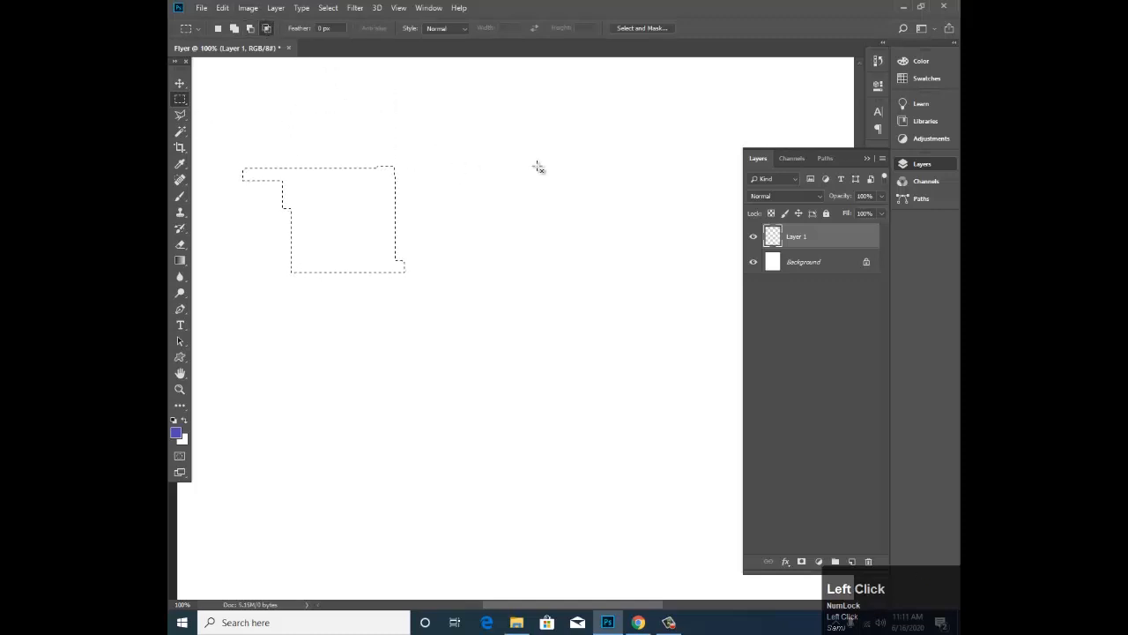
left_click_drag(448, 105, 287, 316)
left_click_drag(461, 156, 212, 233)
left_click_drag(267, 191, 438, 270)
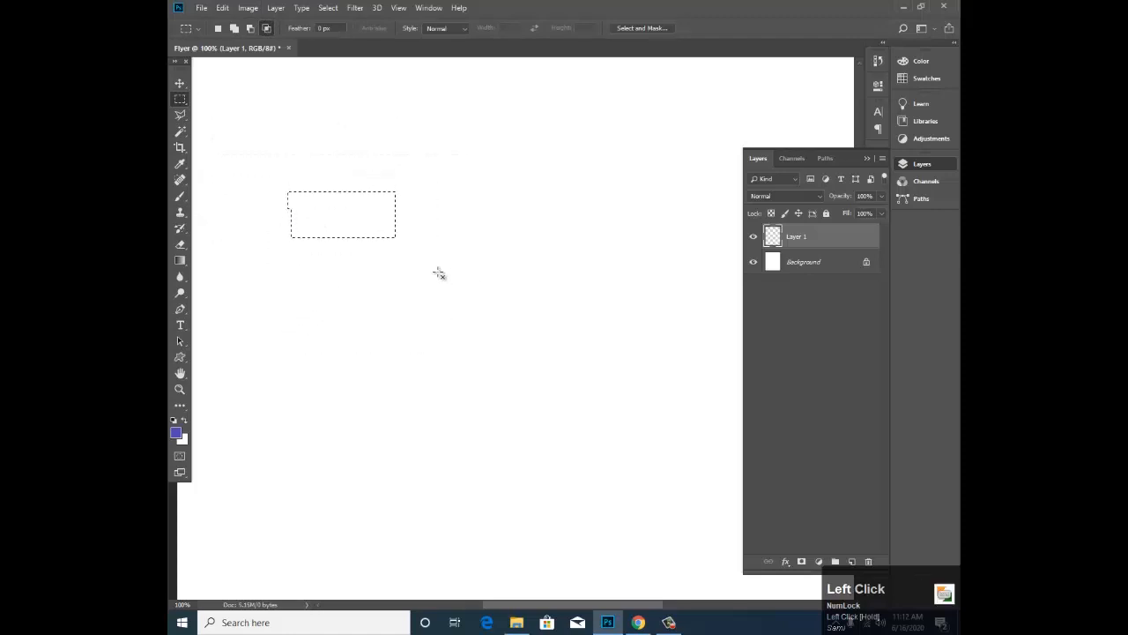
key("ctrl+d")
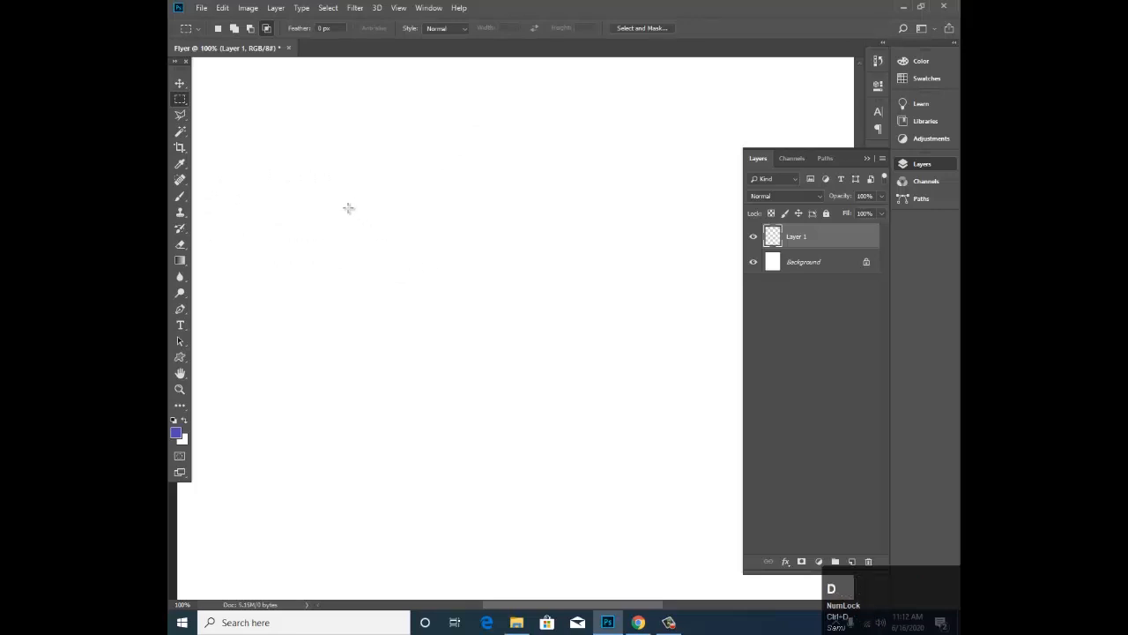
Step: Draw a circular selection with the Elliptical Marquee tool and fill it with the blue foreground color
key("v")
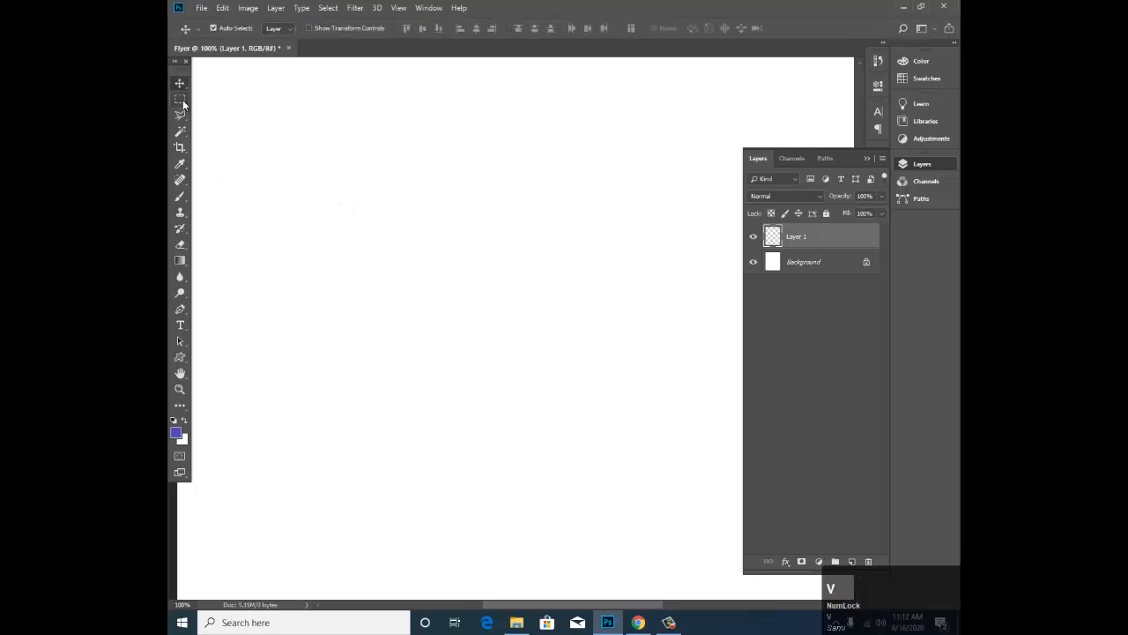
left_click(182, 101)
right_click(182, 100)
left_click(221, 110)
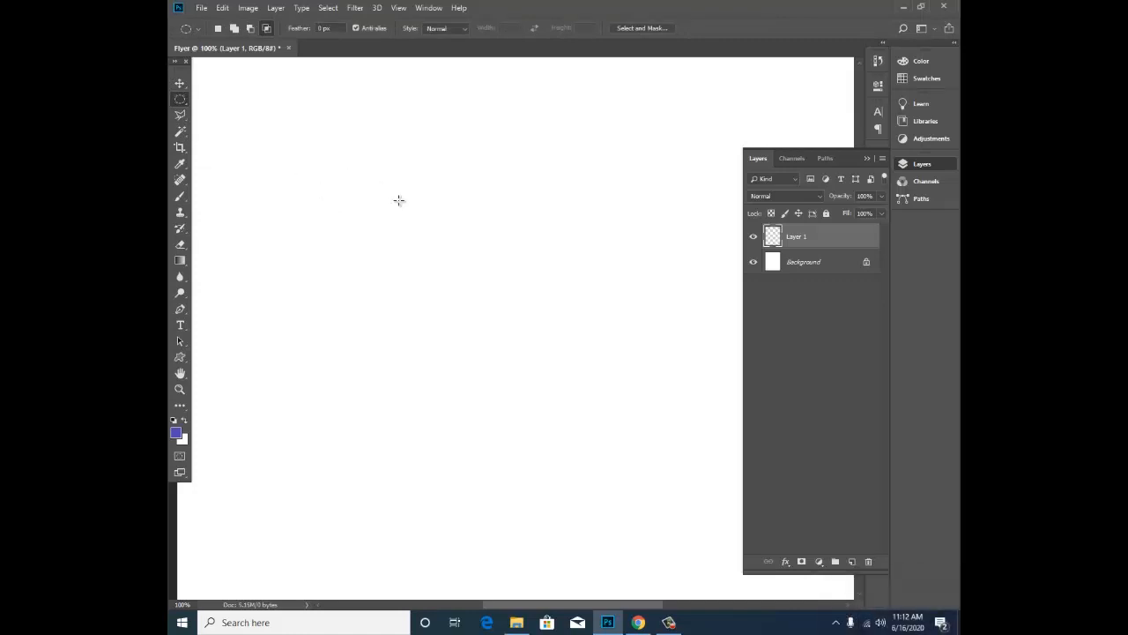
left_click_drag(383, 191, 481, 276)
key("alt+BackSpace")
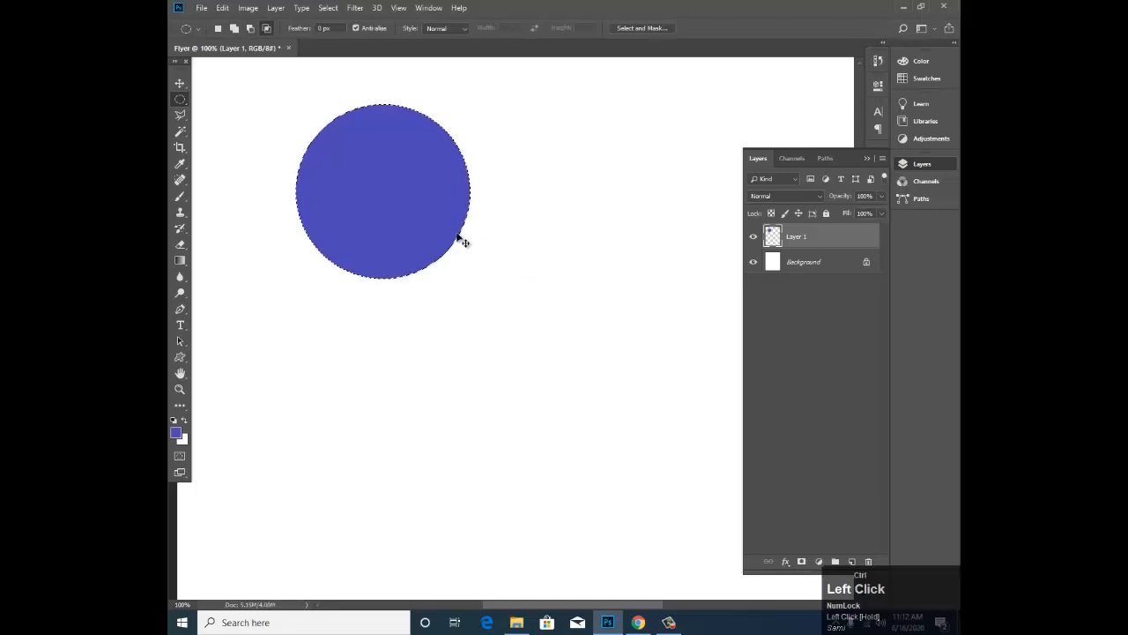
Step: Clear the selection, move the blue circle down and to the right, and leave no layer selected
key("ctrl+d")
key("v")
left_click_drag(415, 192, 519, 229)
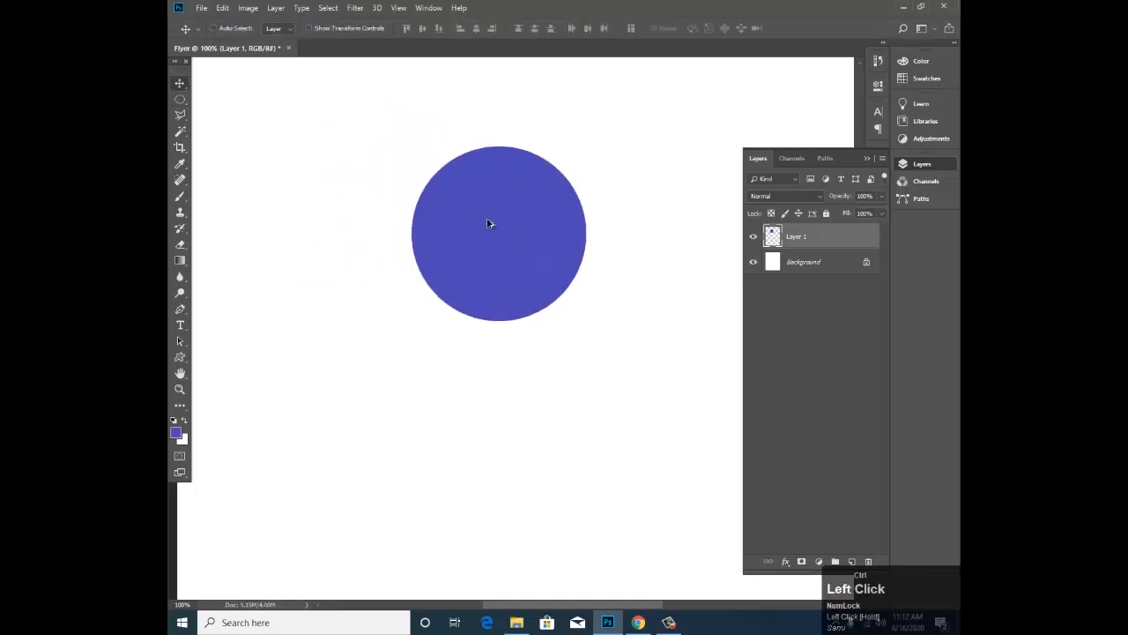
left_click(183, 603)
left_click(361, 422)
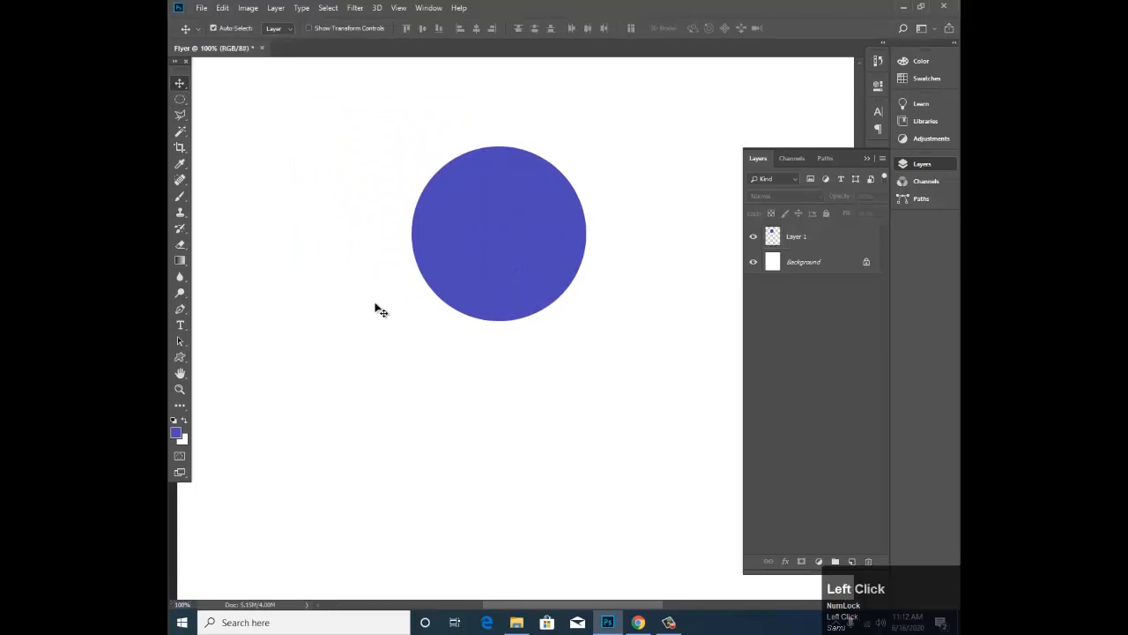
Step: With Anti-alias turned off, draw a second circular selection left of the circle and fill it blue on a new layer
left_click(180, 100)
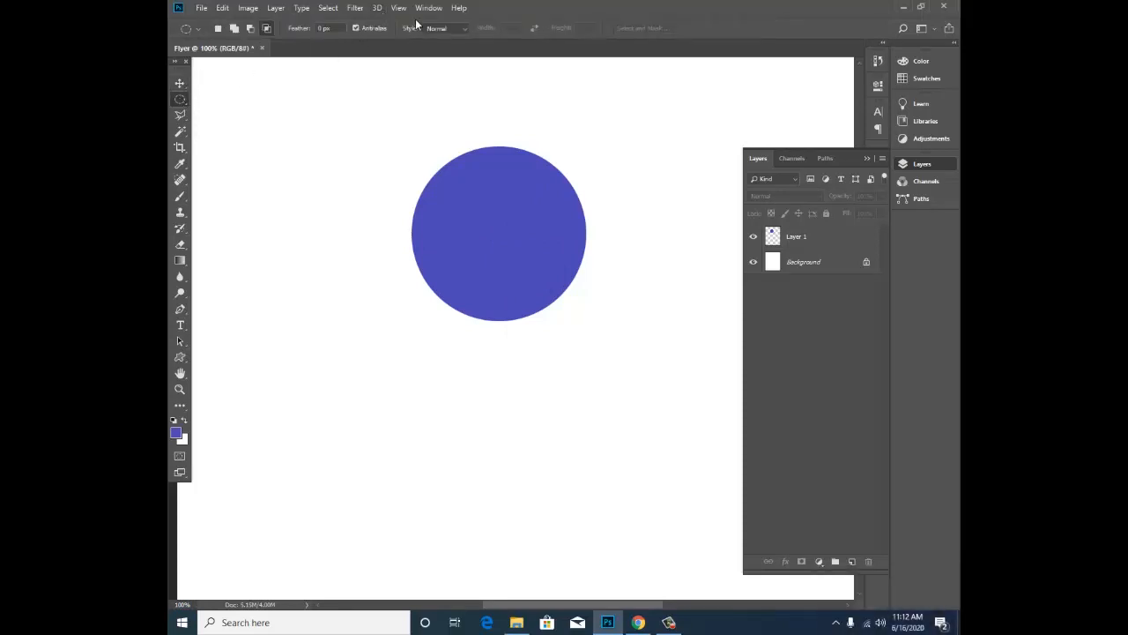
left_click(357, 29)
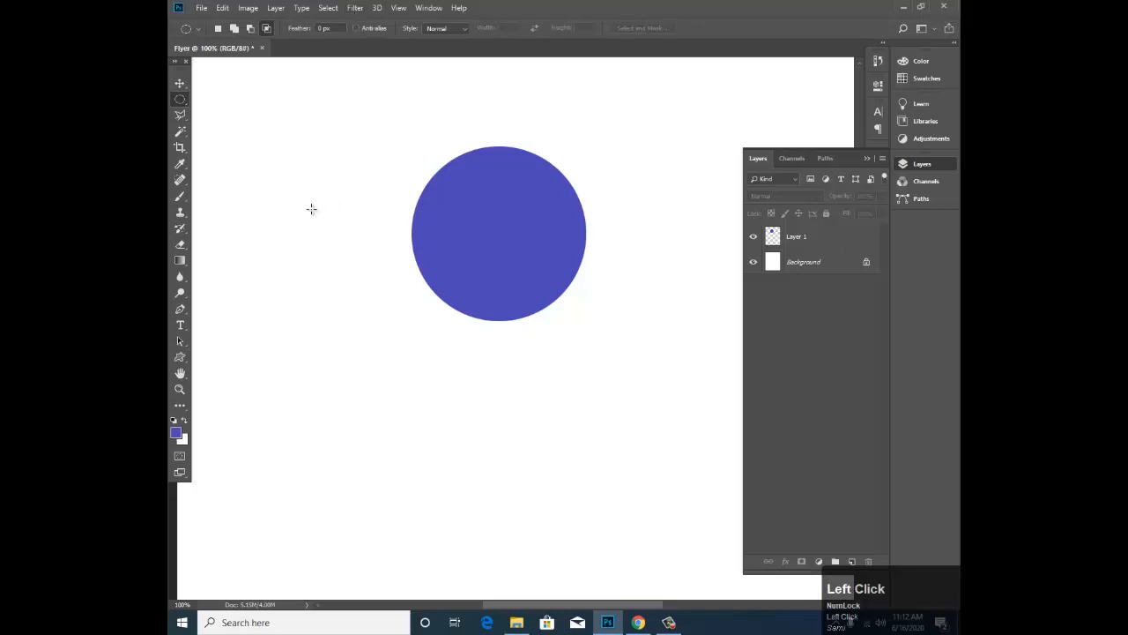
left_click_drag(323, 250, 408, 312)
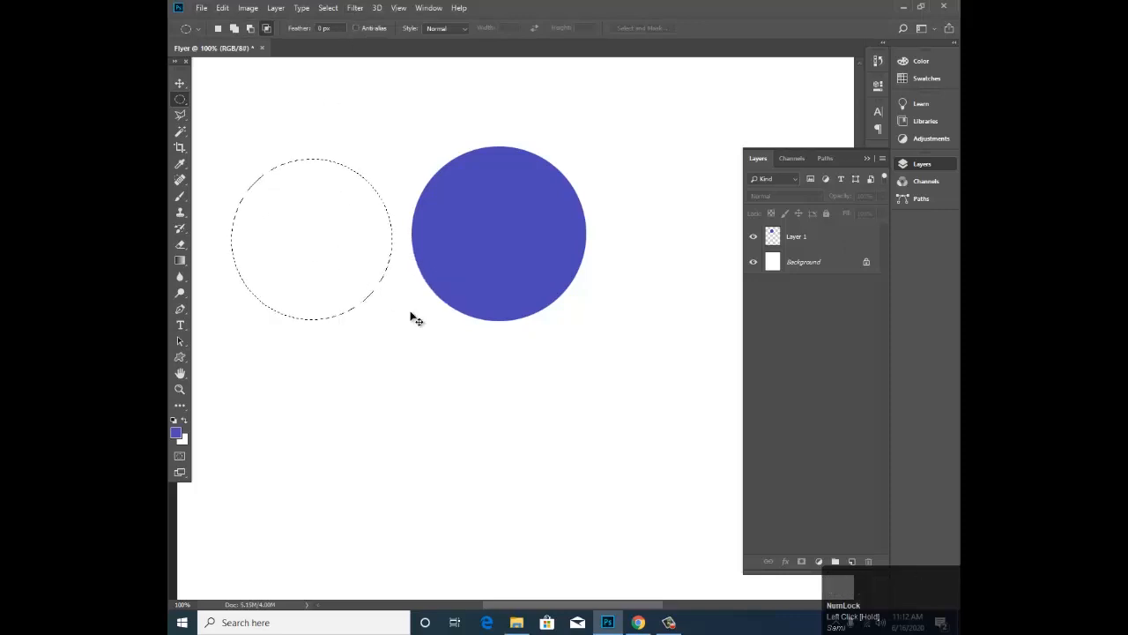
key("ctrl+shift+n")
key("Return")
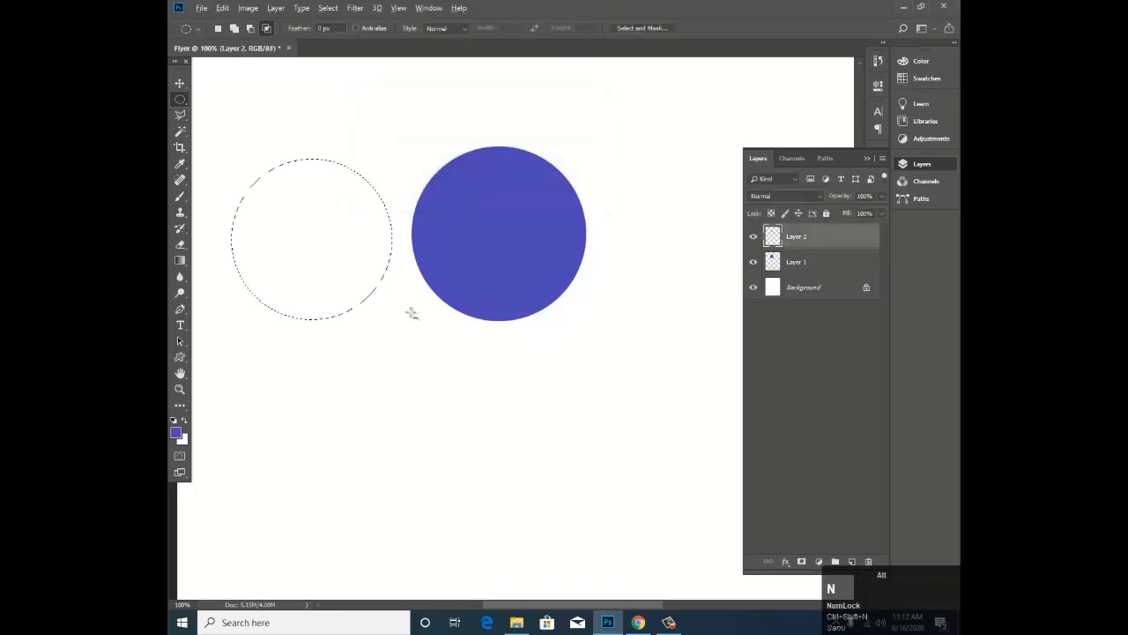
key("alt+BackSpace")
key("ctrl+d")
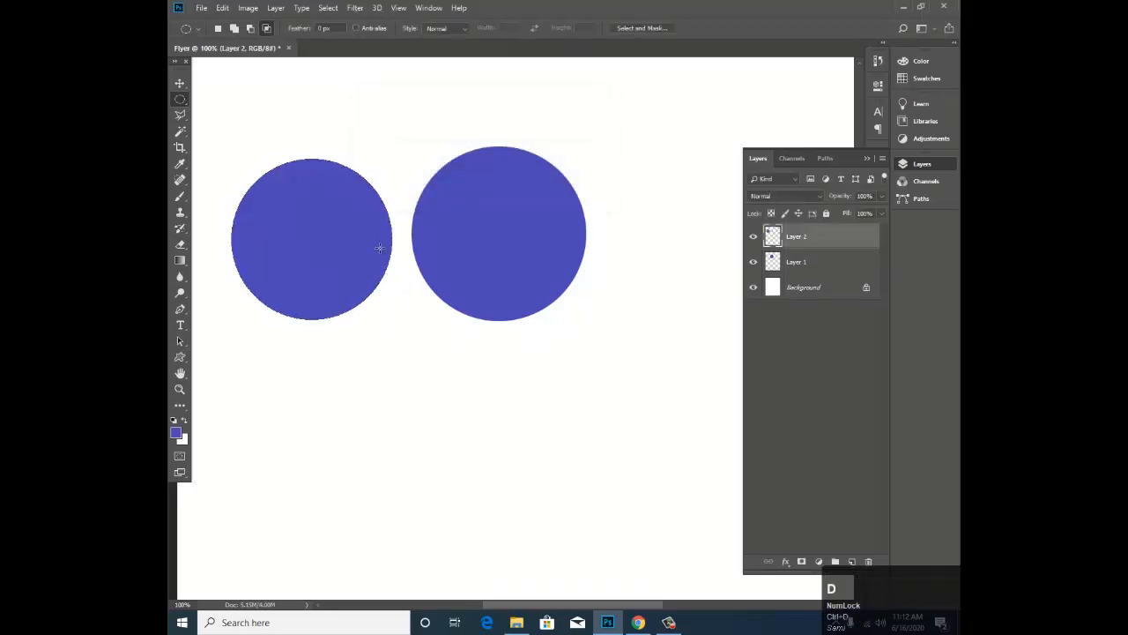
Step: Compare the edges of the two circles up close, with and without anti-aliasing, and return to 100% view
key("v")
left_click(491, 207)
left_click(339, 212)
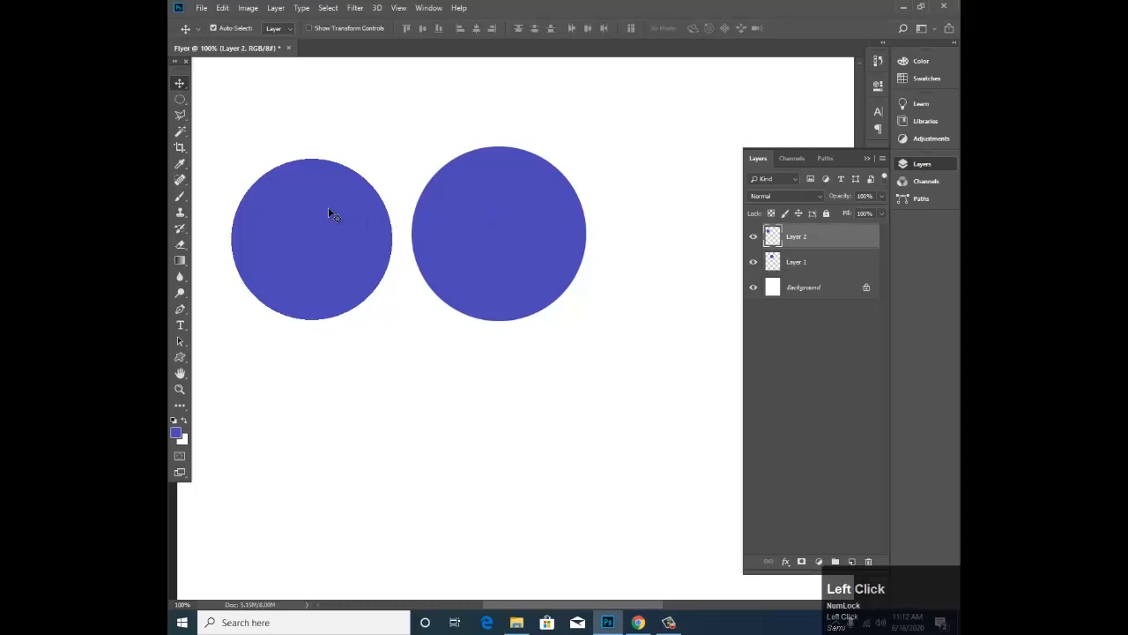
key("z")
left_click_drag(360, 182, 351, 208)
key("space")
key("v")
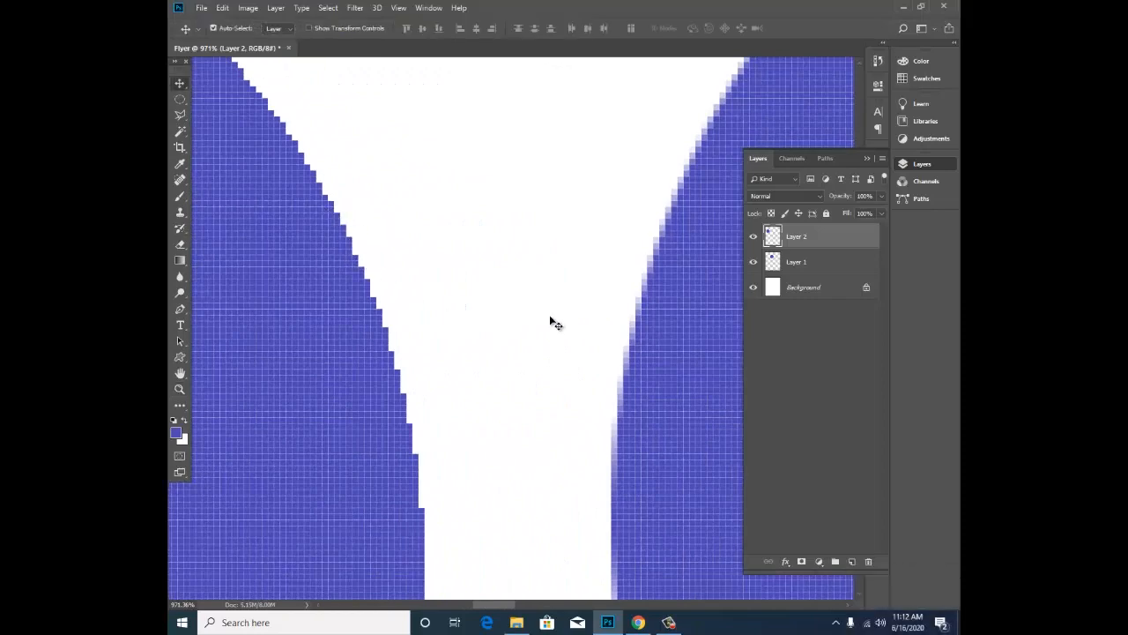
key("space")
left_click_drag(549, 322, 416, 202)
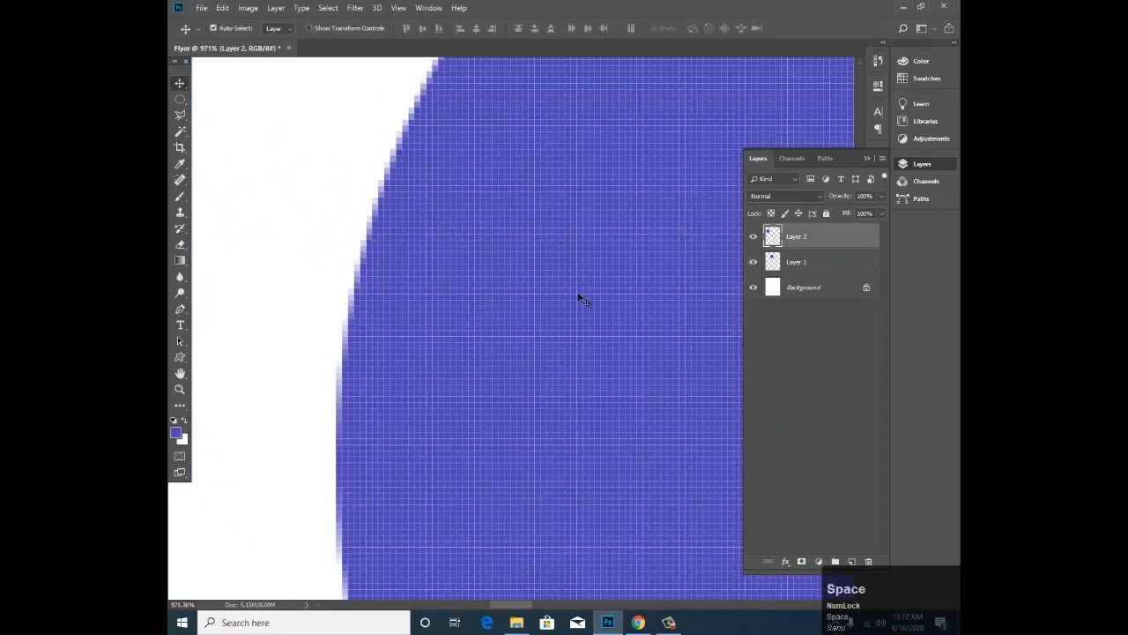
left_click(547, 234)
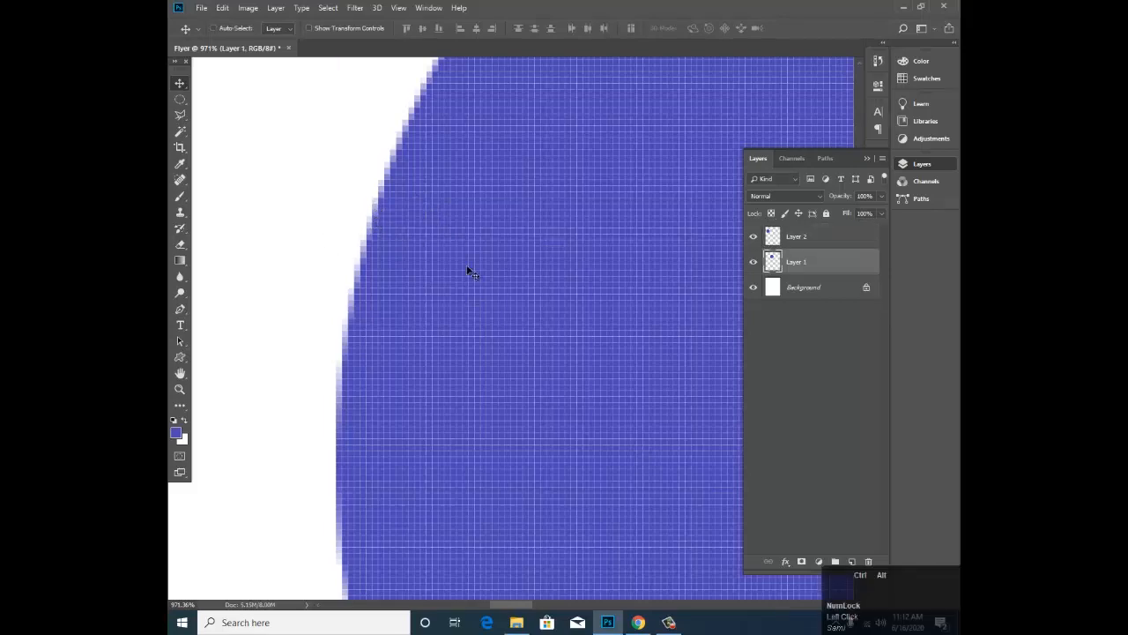
key("ctrl+alt+0")
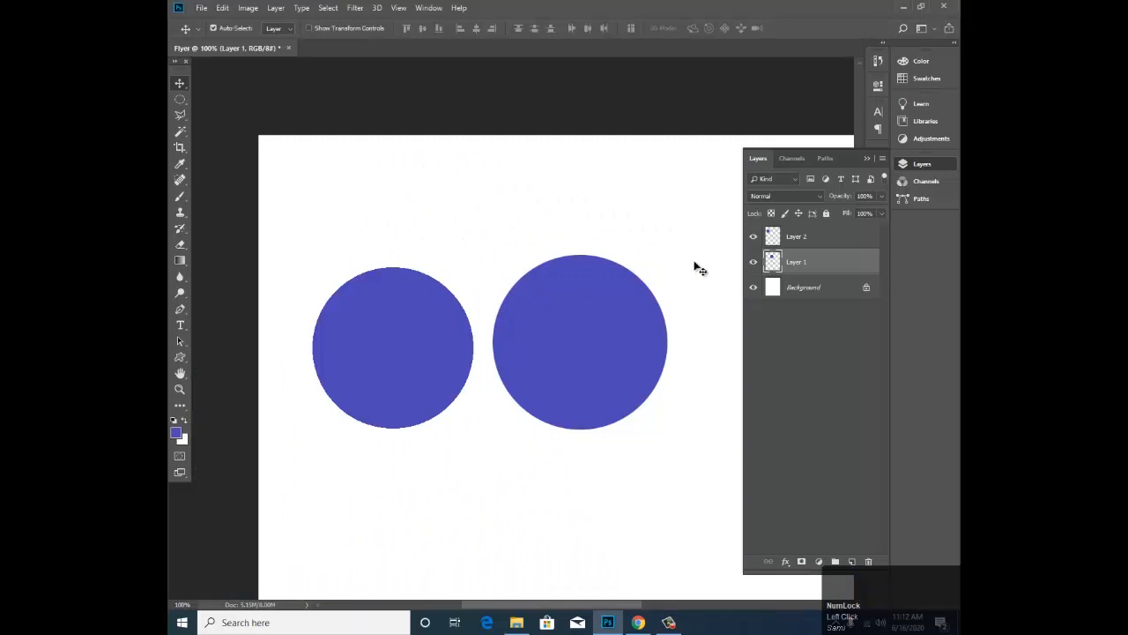
Step: Delete the left circle's layer and turn Anti-alias back on for the Elliptical Marquee tool
left_click(440, 314)
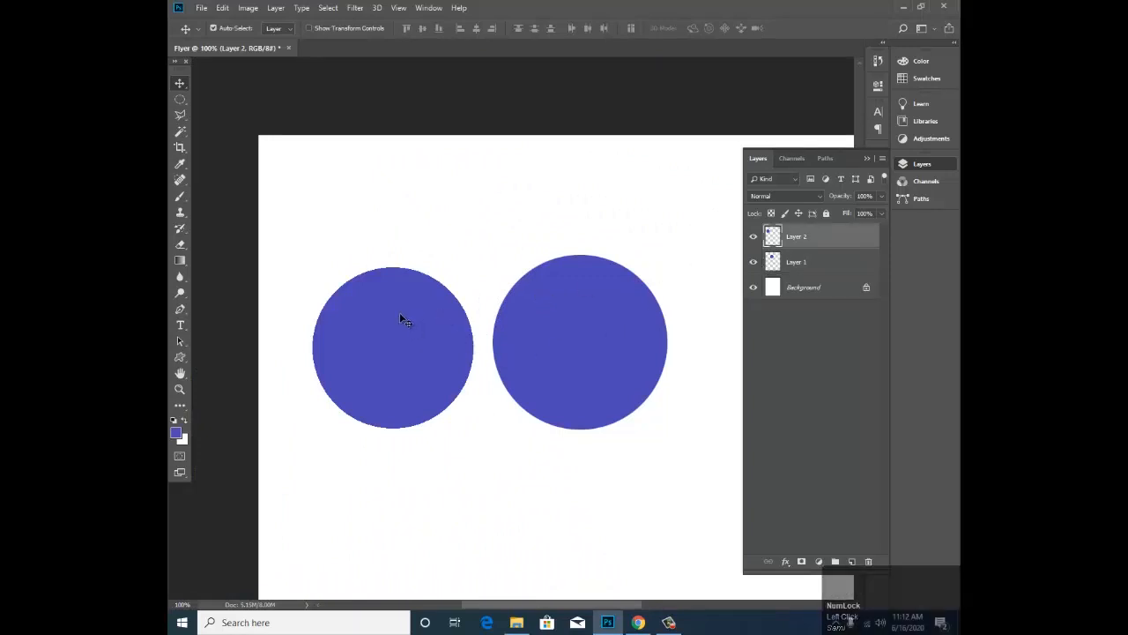
key("Delete")
left_click(181, 103)
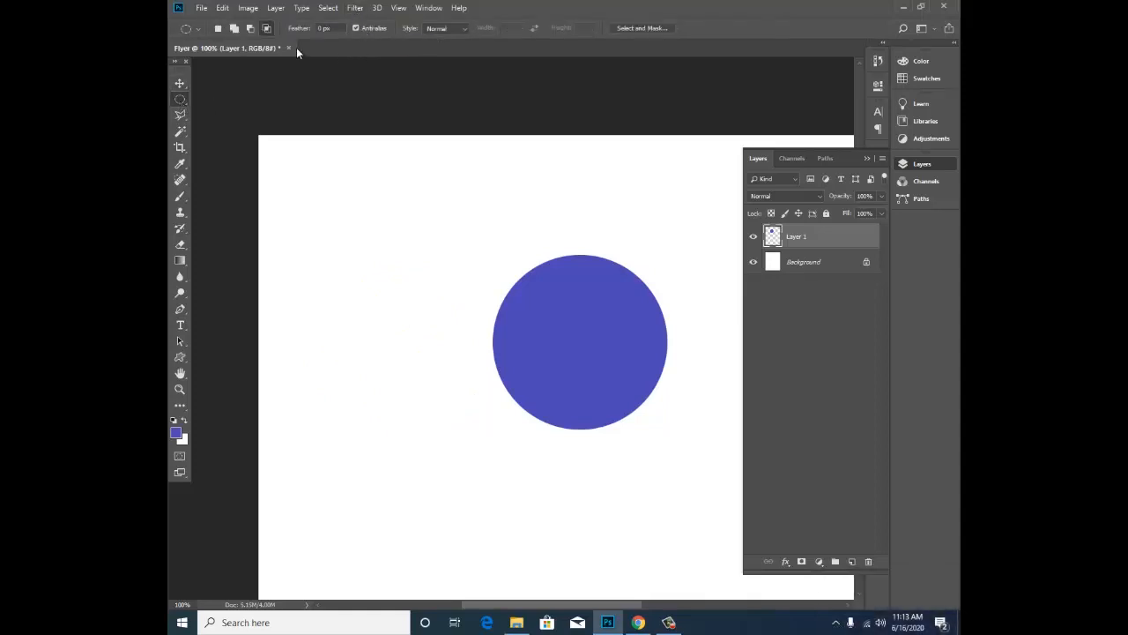
Step: Delete the remaining circle's layer and add a new empty layer above the Background
left_click(540, 338)
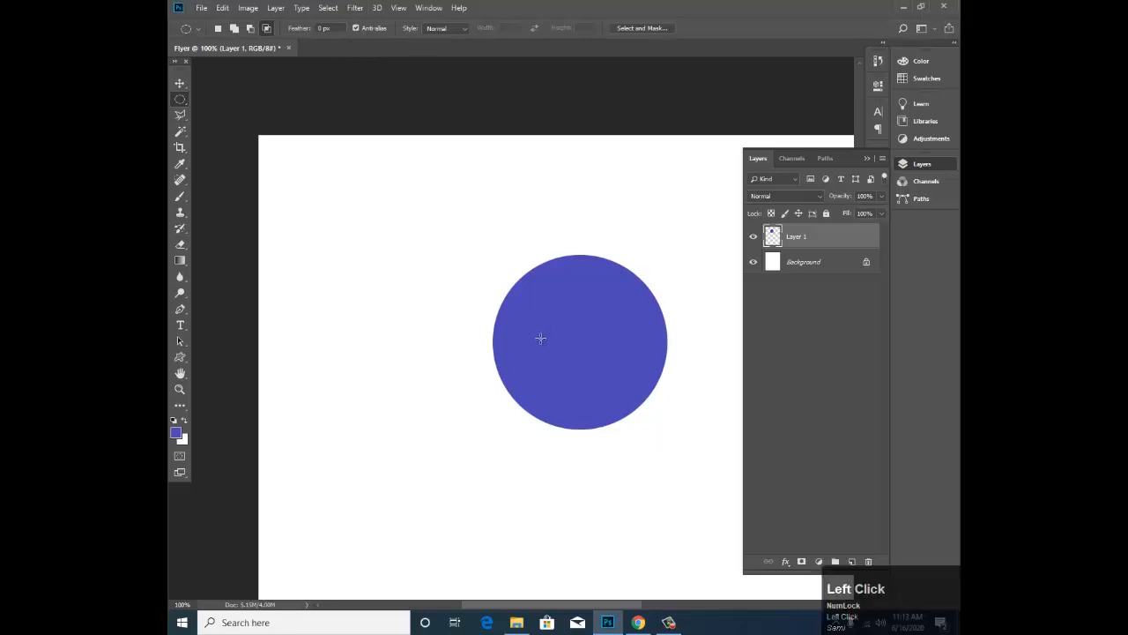
key("Delete")
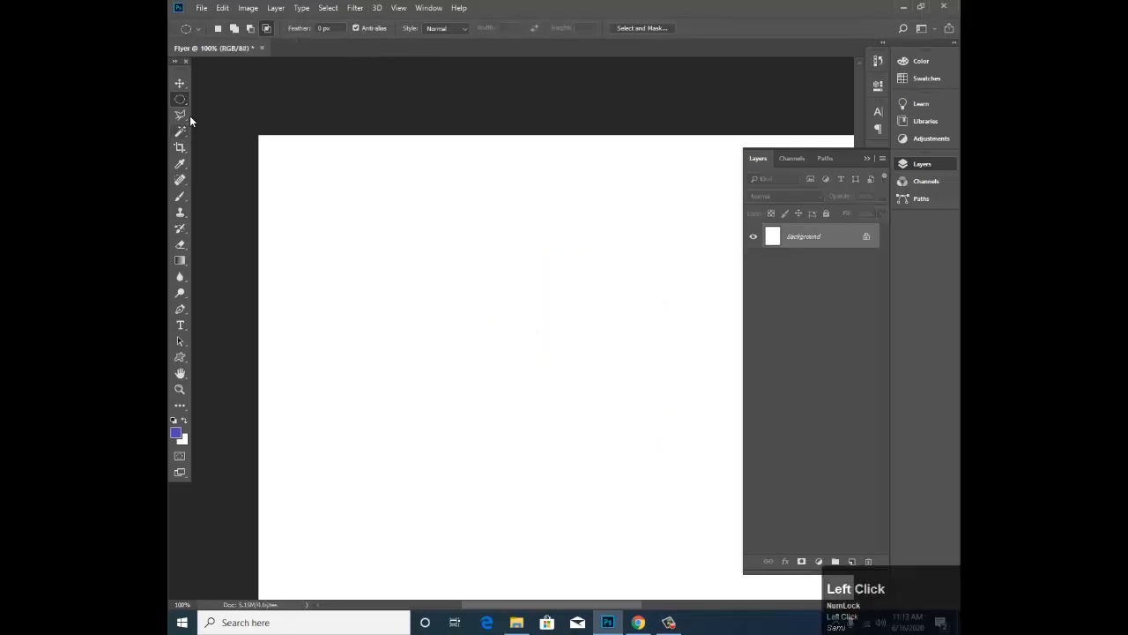
key("ctrl+shift+n")
key("Return")
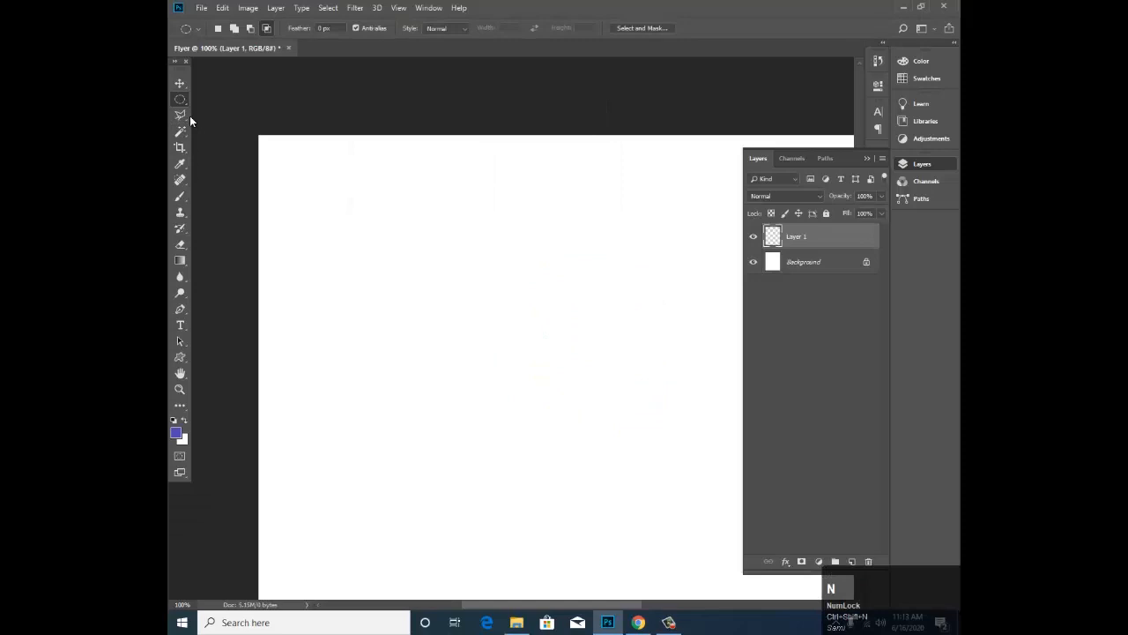
Step: Draw a circular selection in New Selection mode and add an overlapping ellipse to it with Add to Selection
left_click(217, 28)
left_click_drag(405, 259, 477, 336)
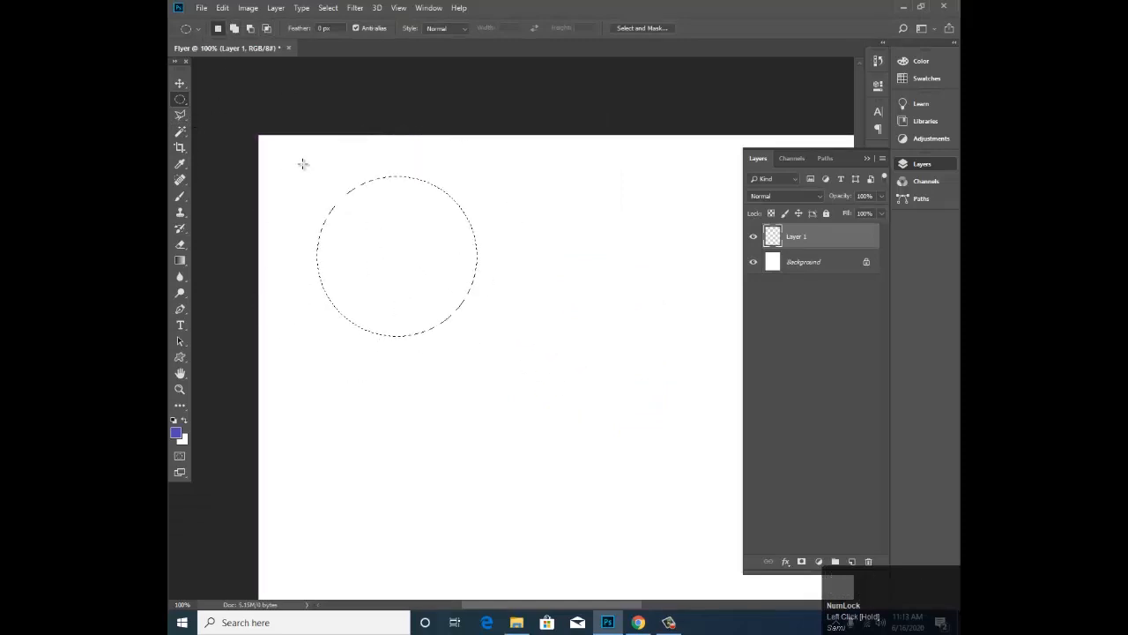
left_click(234, 28)
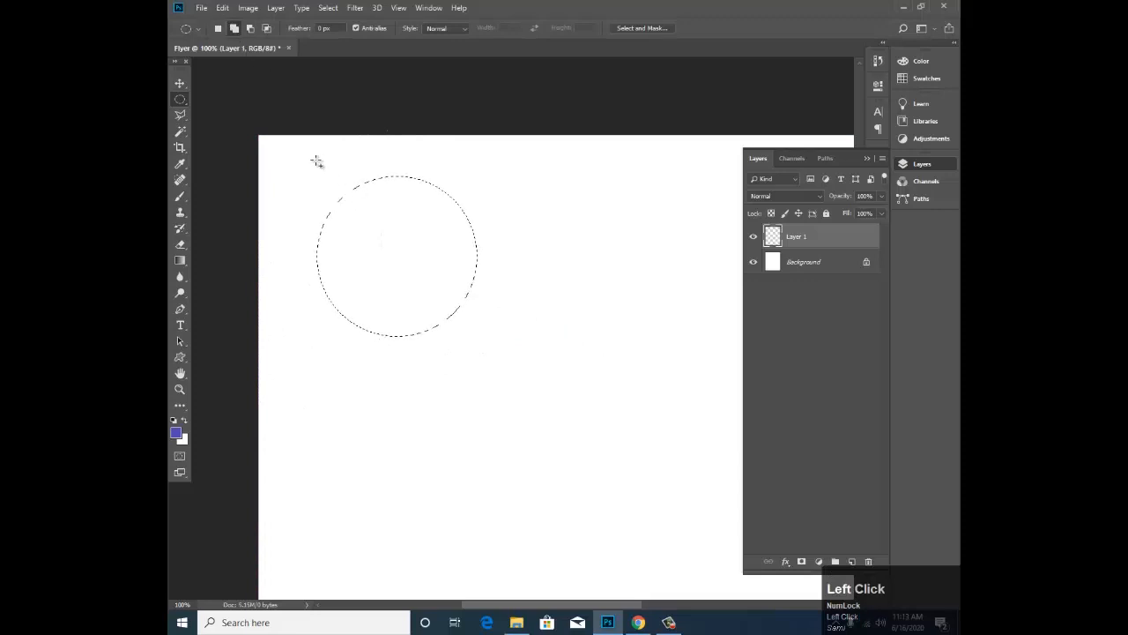
left_click_drag(406, 200, 562, 331)
Step: Subtract an ellipse from the right end of the combined selection, intersect it with a larger ellipse, and deselect
left_click(251, 28)
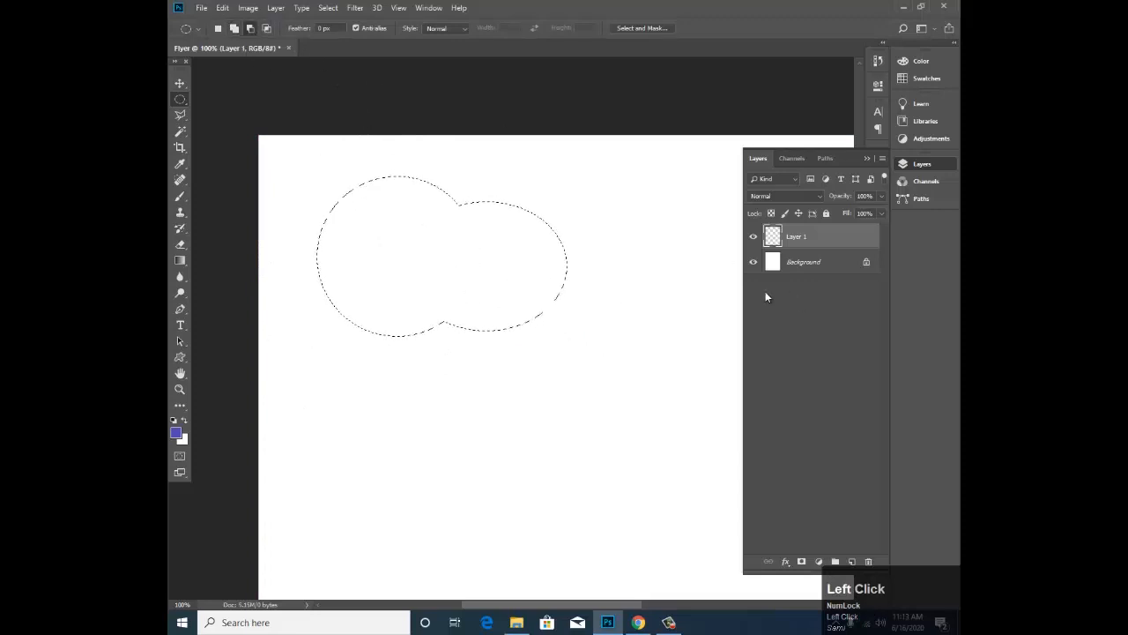
left_click_drag(605, 212, 490, 326)
left_click(266, 28)
left_click_drag(569, 182, 343, 350)
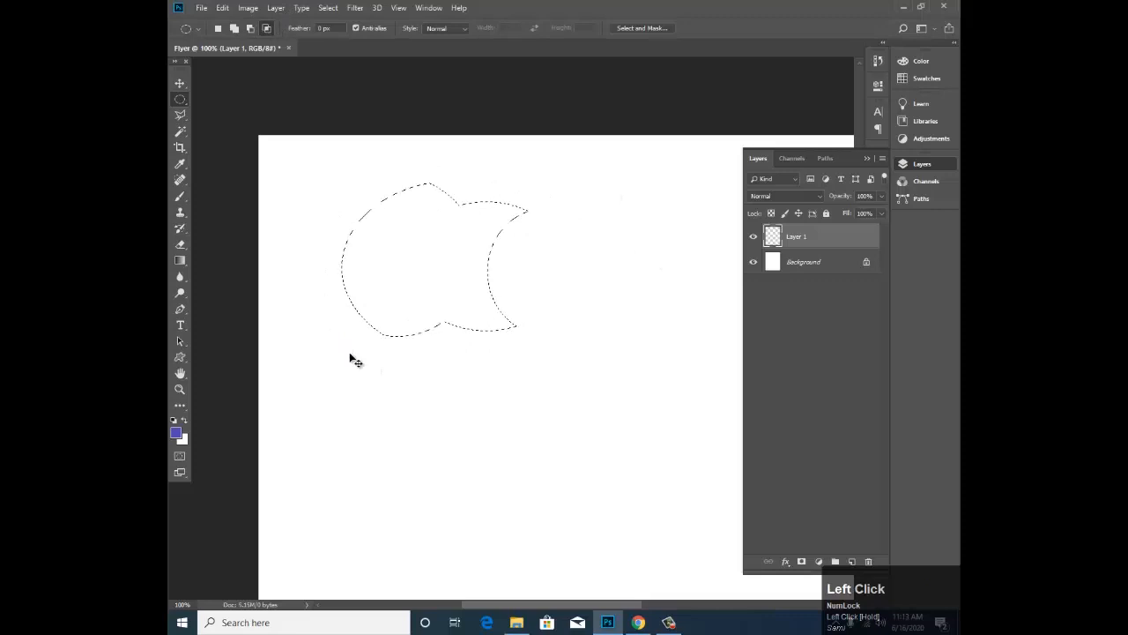
key("ctrl+d")
key("ctrl+z")
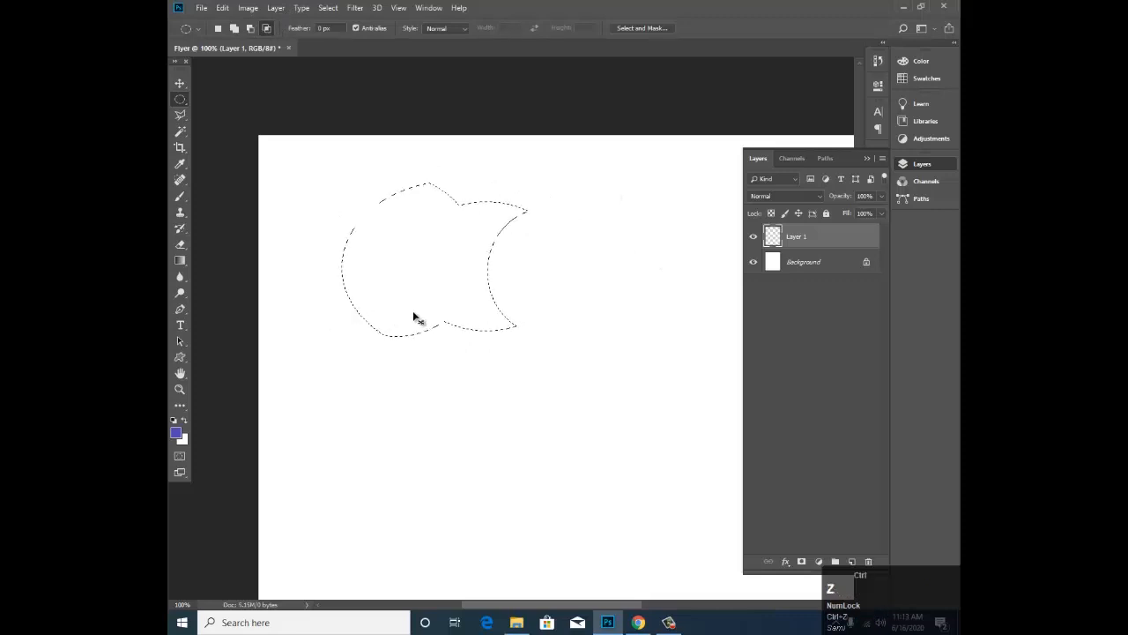
key("ctrl+d")
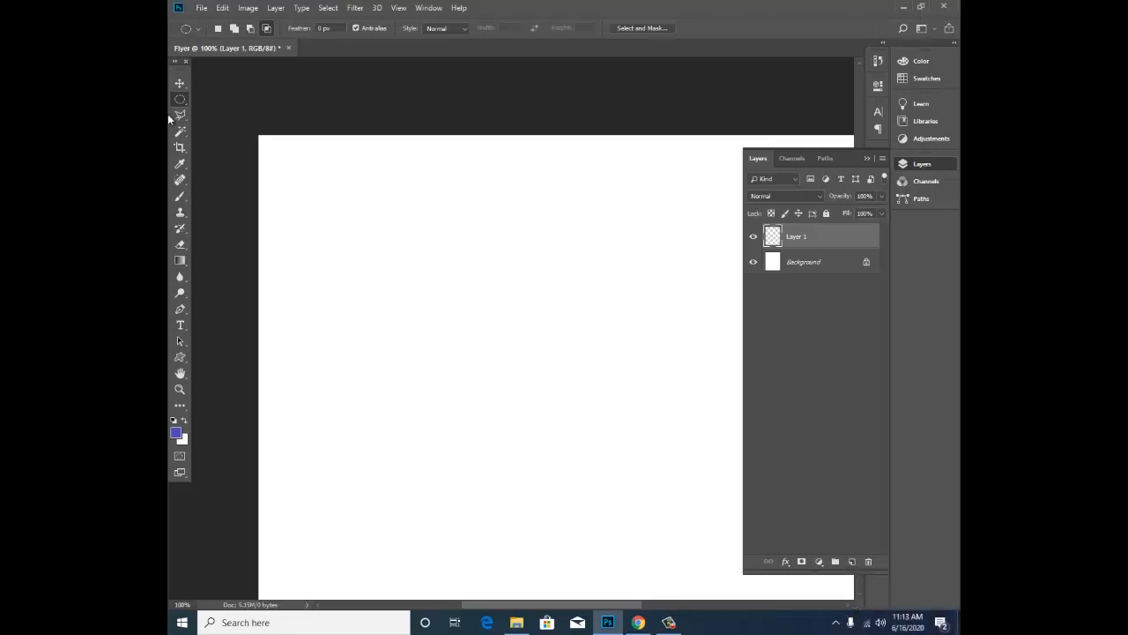
Step: Activate the freehand Lasso tool
key("v")
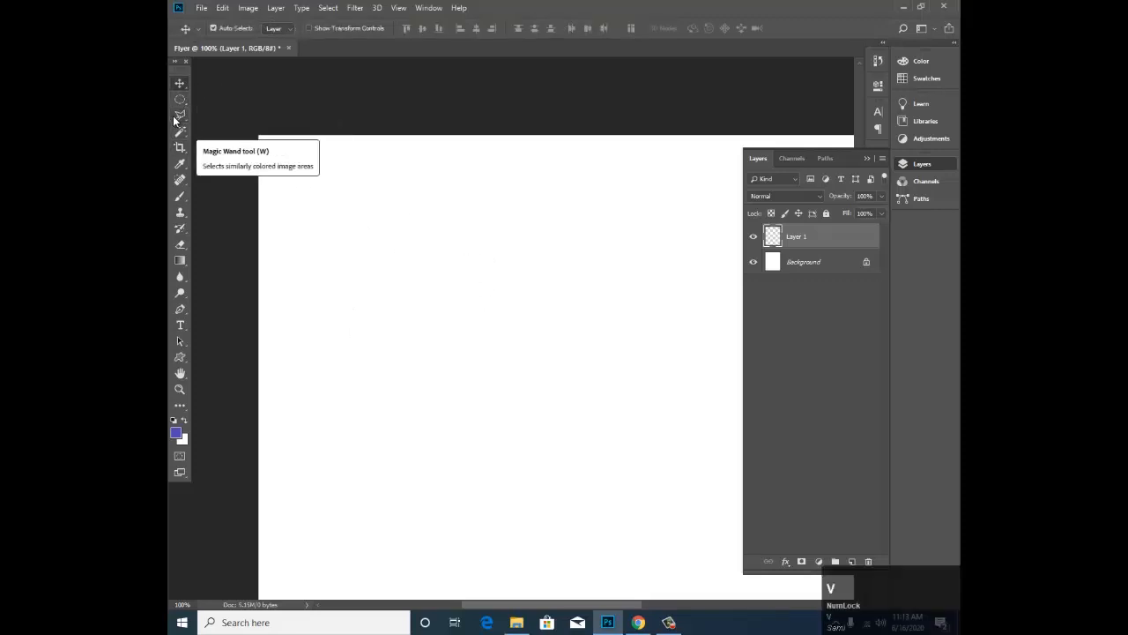
left_click(180, 115)
right_click(183, 116)
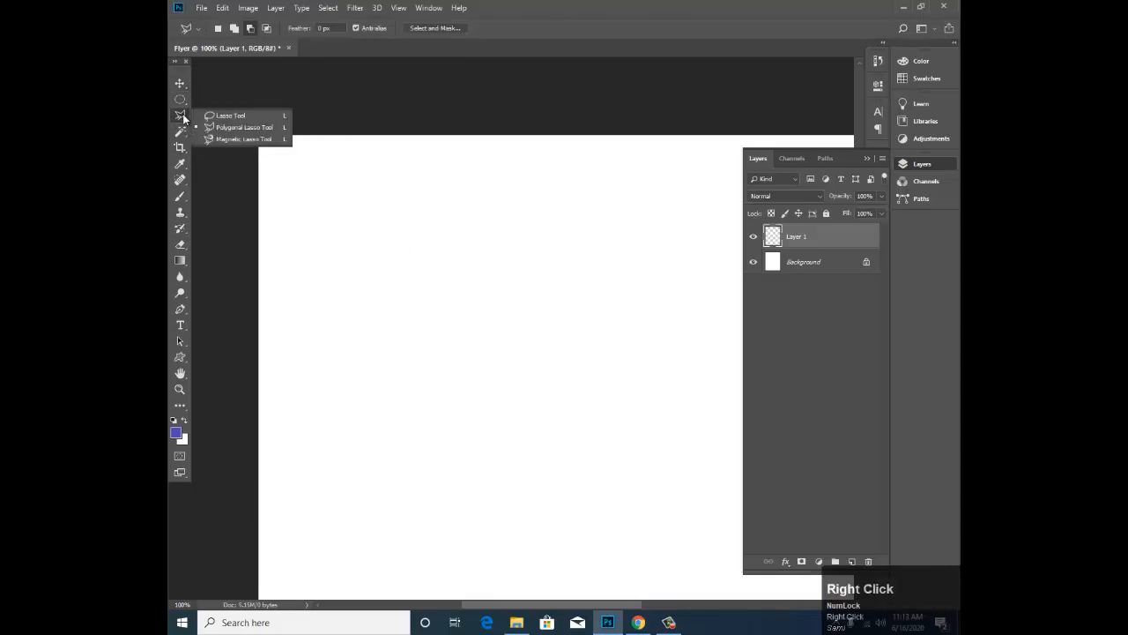
left_click(272, 116)
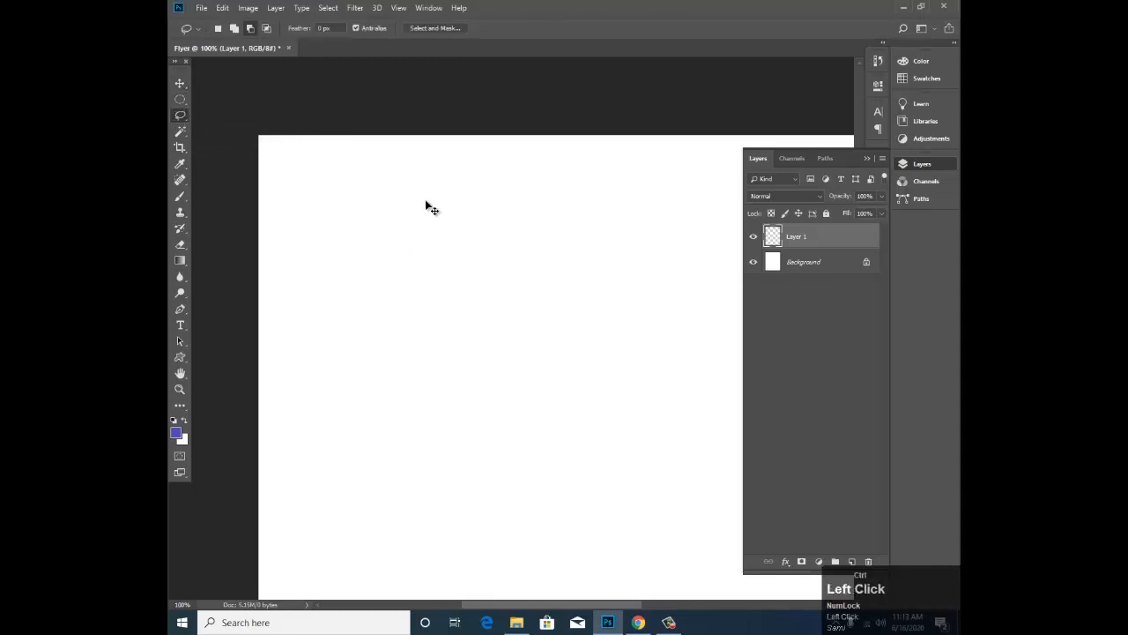
key("ctrl+i")
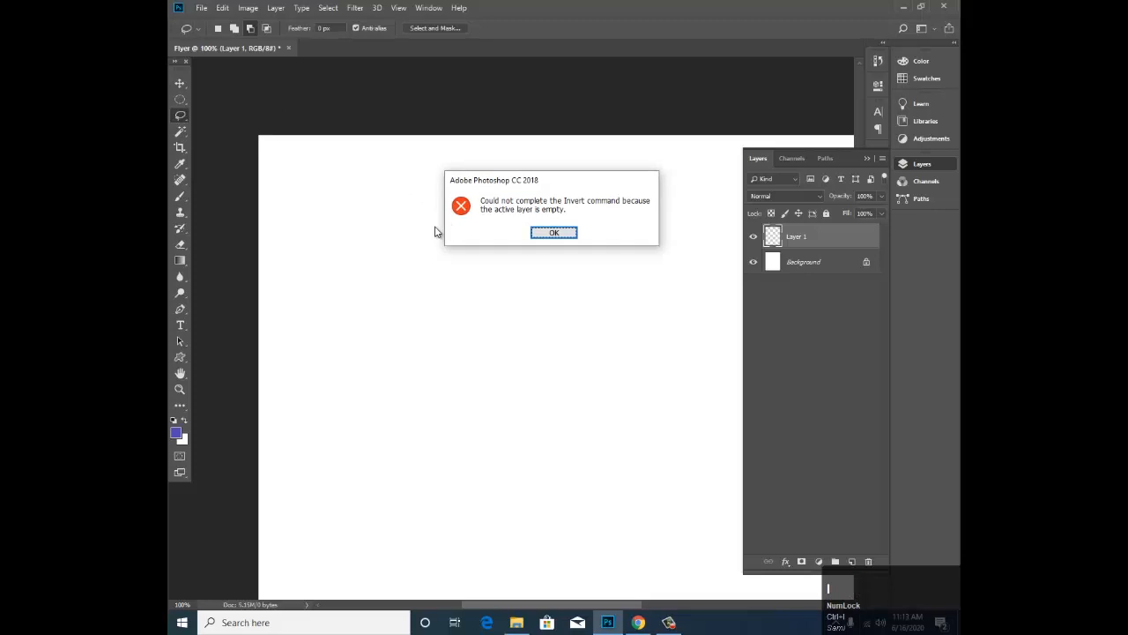
key("Return")
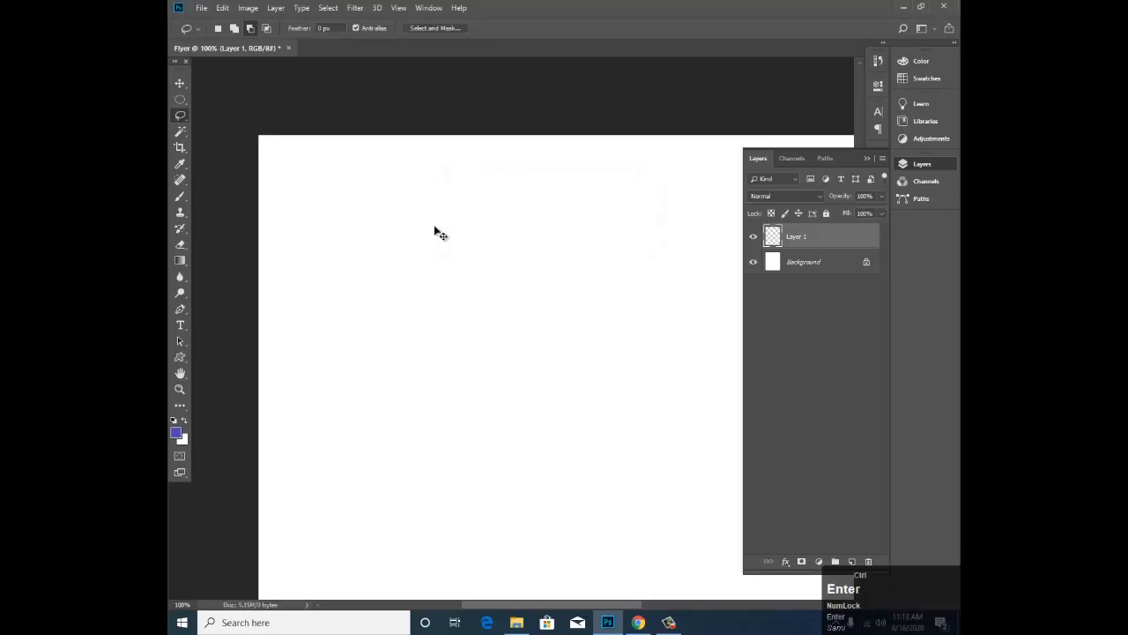
Step: Open the image "logo png" from the Richie Rich folder, select its entire canvas and copy it
key("ctrl+o")
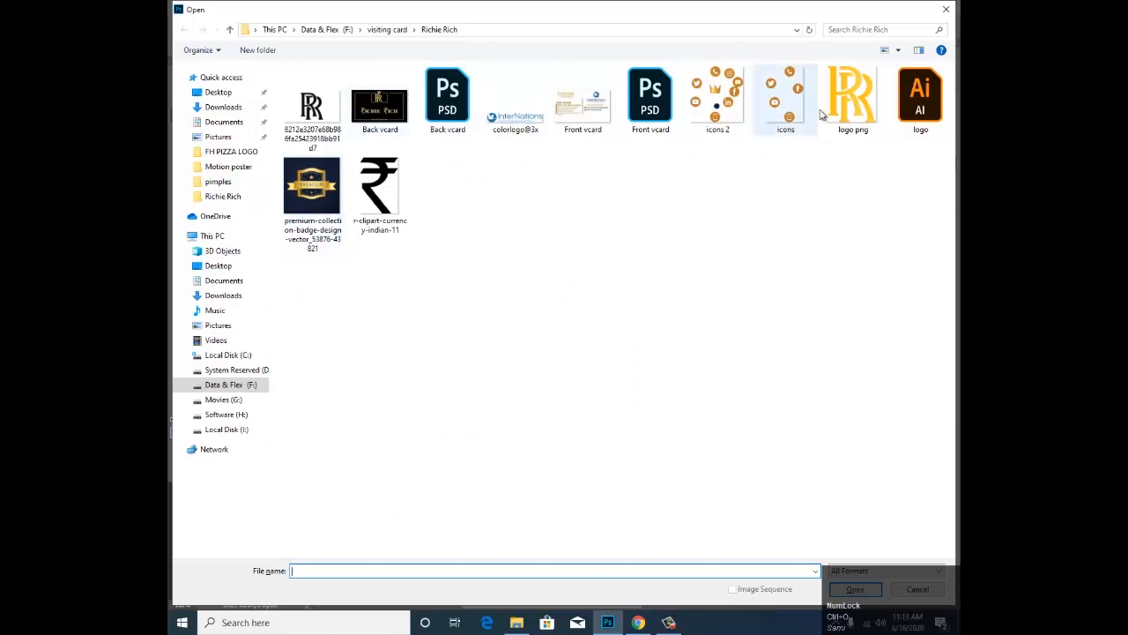
double_click(852, 97)
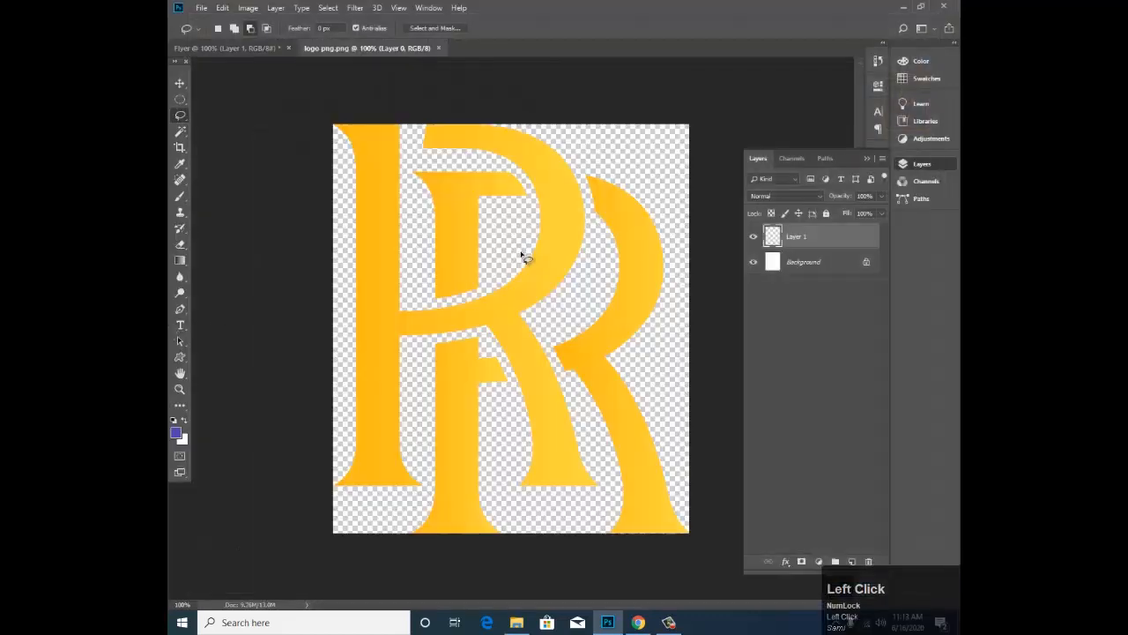
key("ctrl+a")
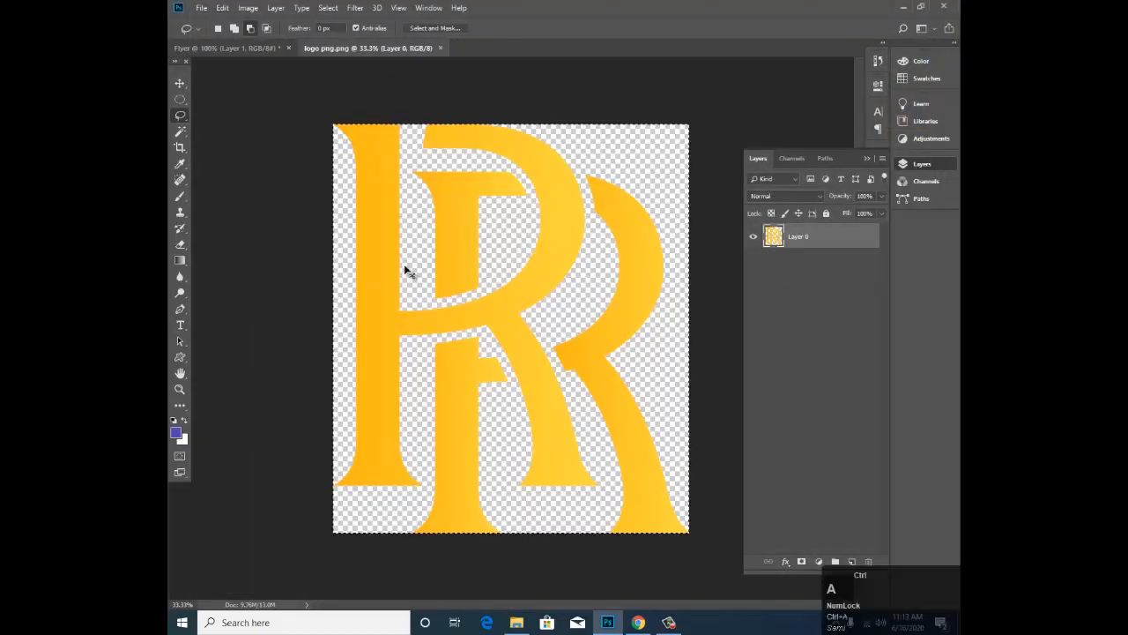
key("ctrl+a")
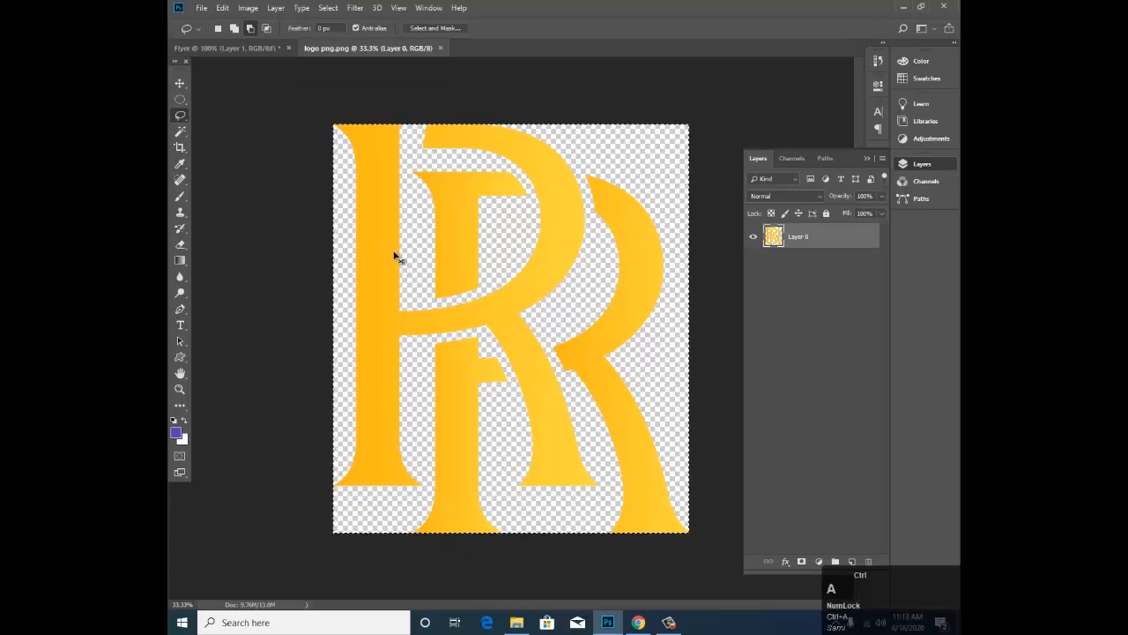
key("ctrl+c")
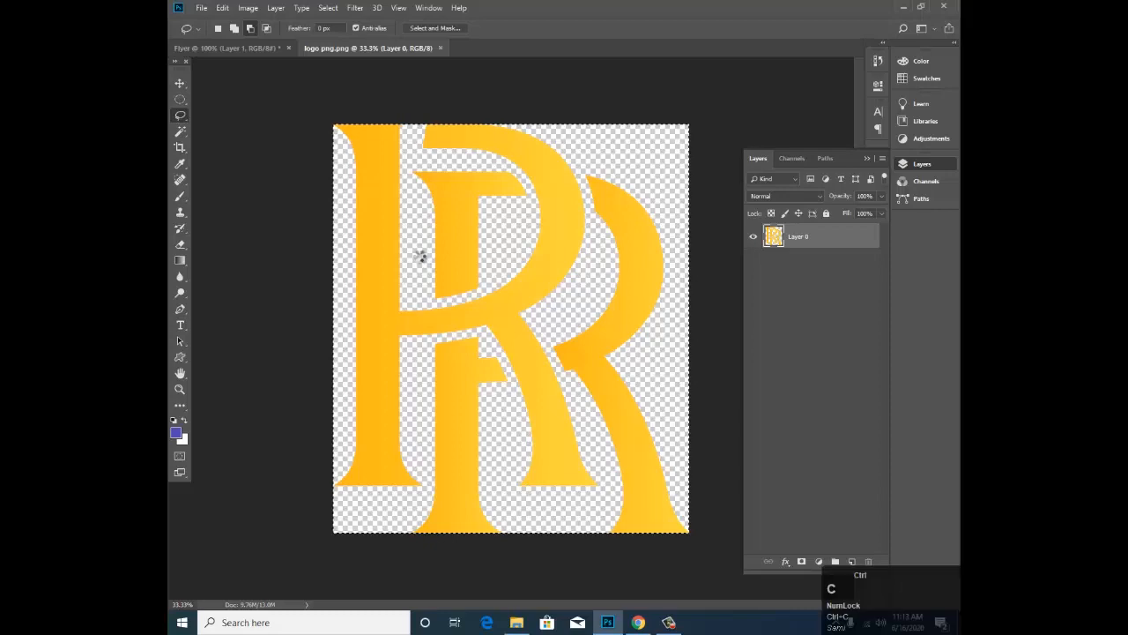
Step: Return to the Flyer document and paste the copied logo onto the empty Layer 1
key("ctrl+shift+Tab")
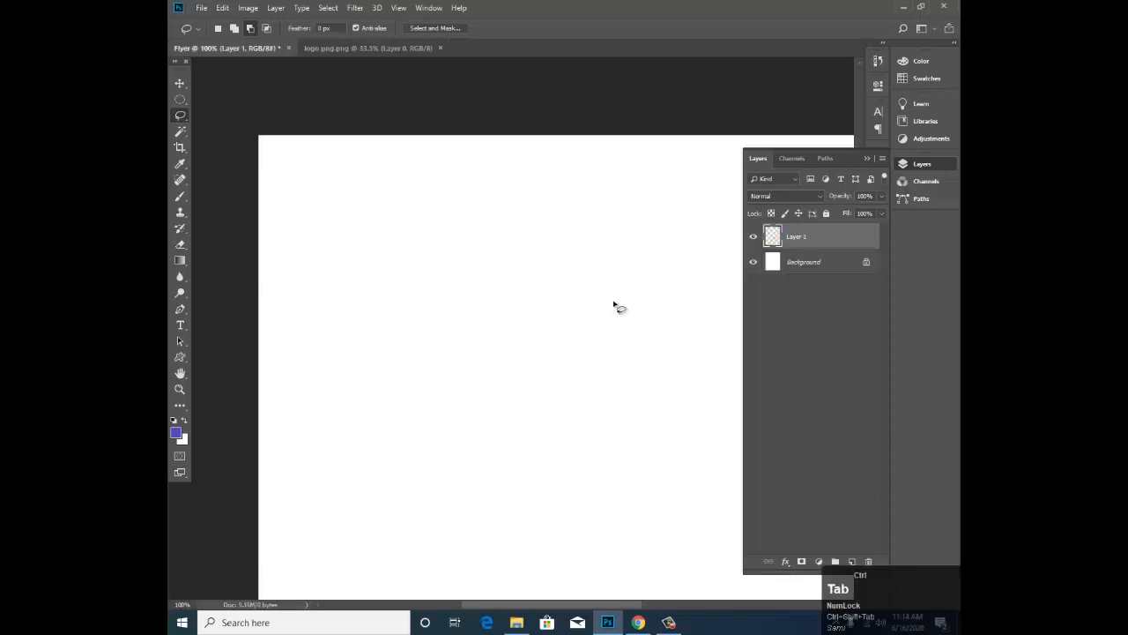
key("space")
key("ctrl+minus")
left_click_drag(500, 416, 423, 327)
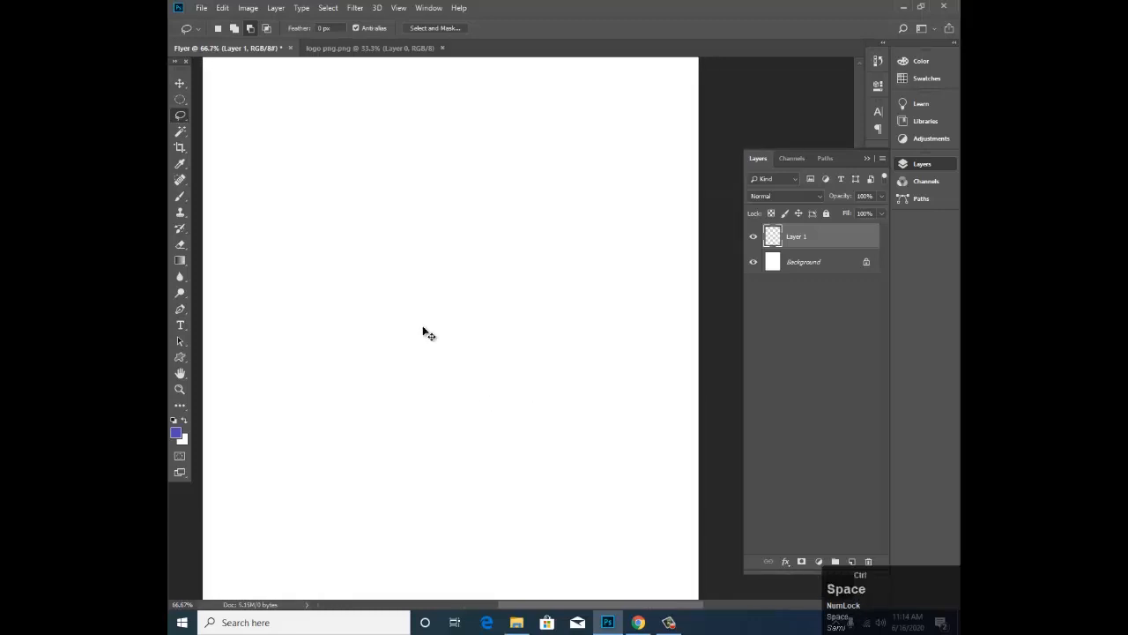
key("ctrl+v")
key("ctrl+minus")
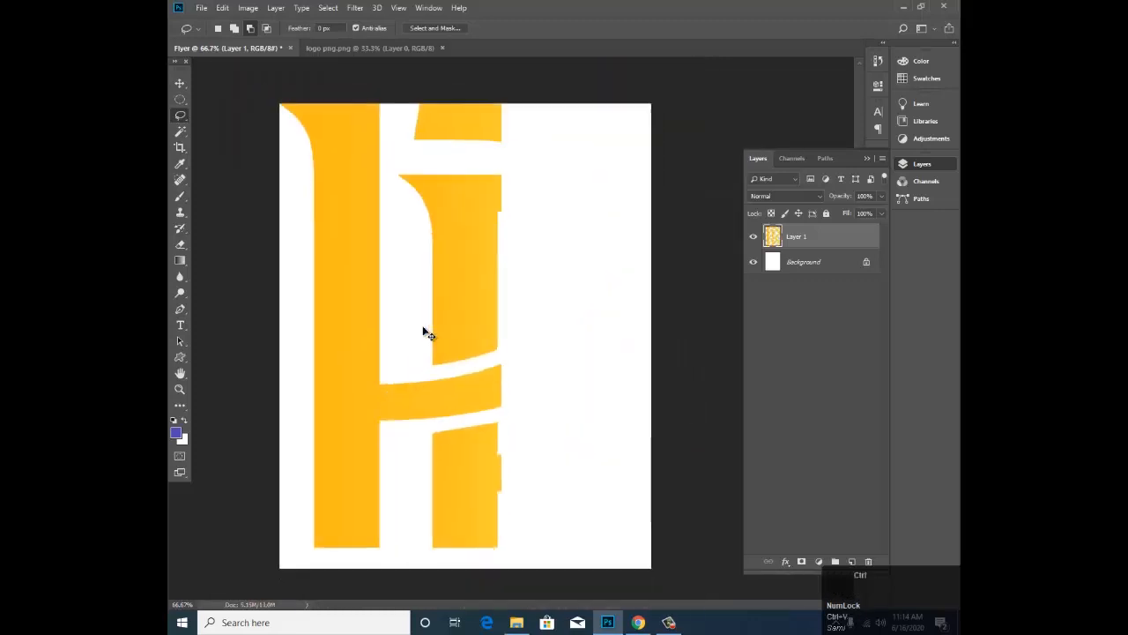
Step: Scale the pasted logo down proportionally with Free Transform and place it centred in the upper half of the page
key("ctrl+t")
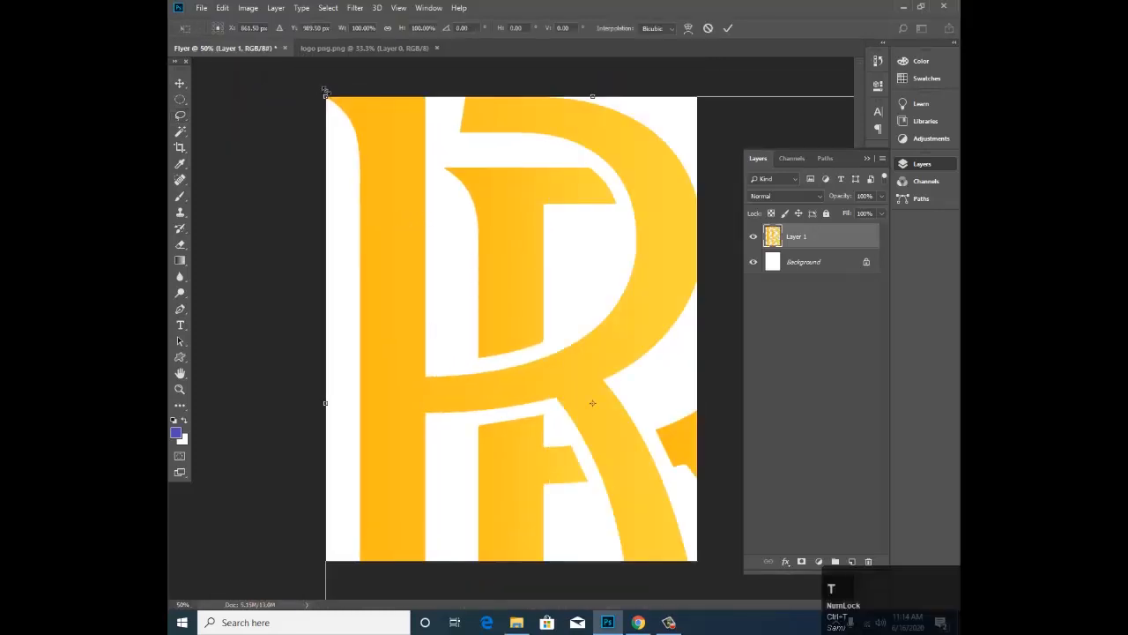
left_click_drag(327, 94, 525, 236)
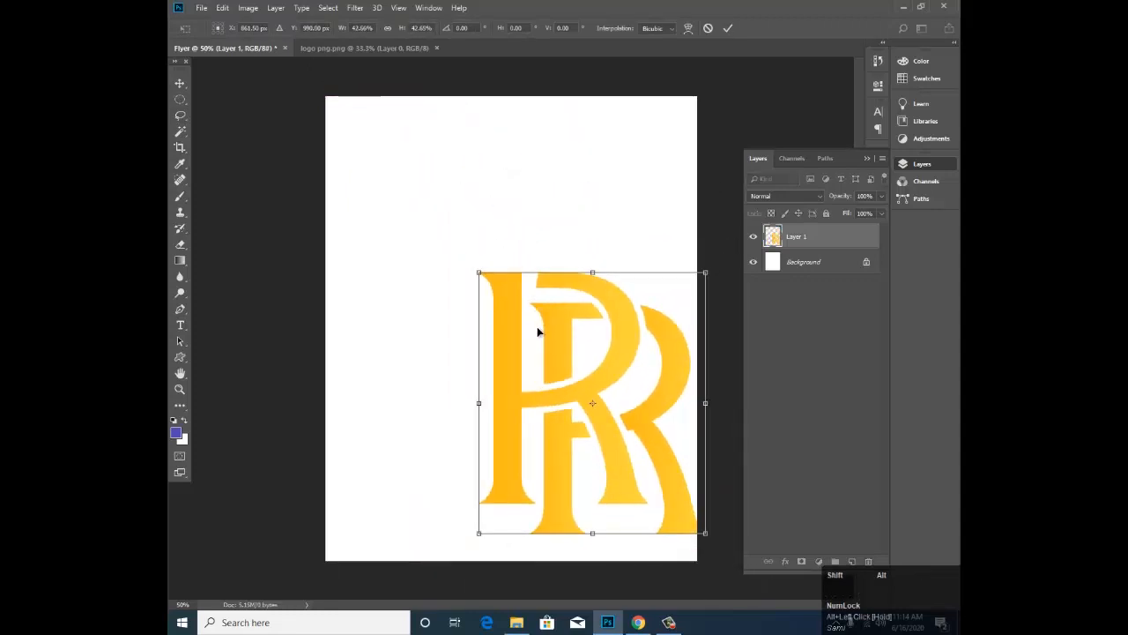
left_click_drag(537, 327, 458, 215)
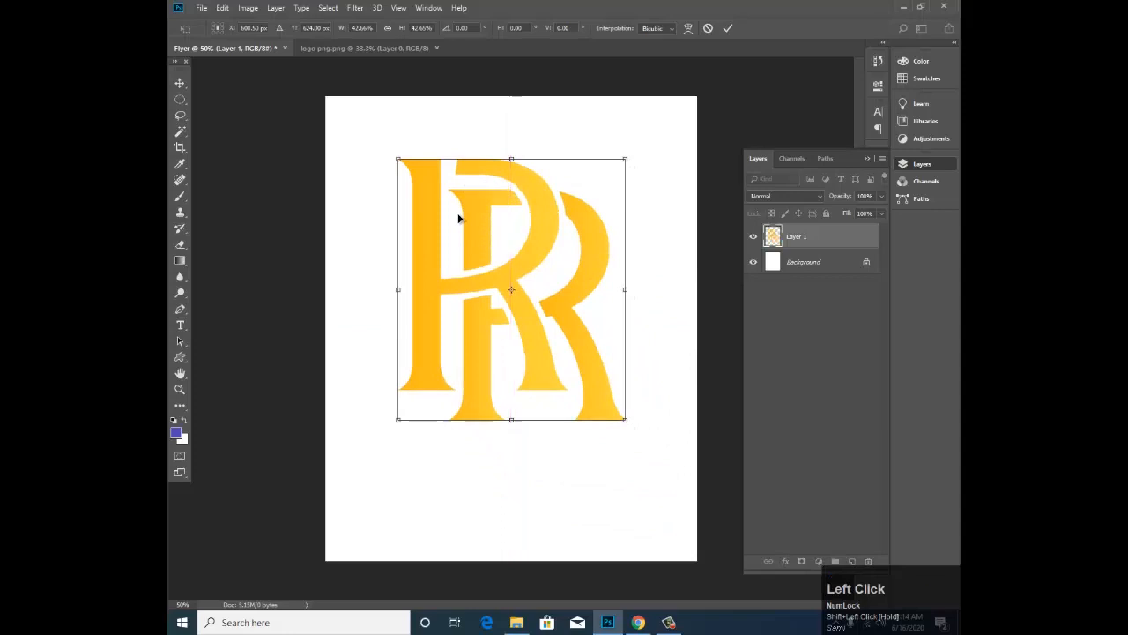
left_click_drag(415, 169, 464, 206)
key("Return")
Step: Try a freehand Lasso selection starting at the foot of the logo's left stem, and undo it
key("z")
left_click_drag(443, 244, 400, 266)
key("space")
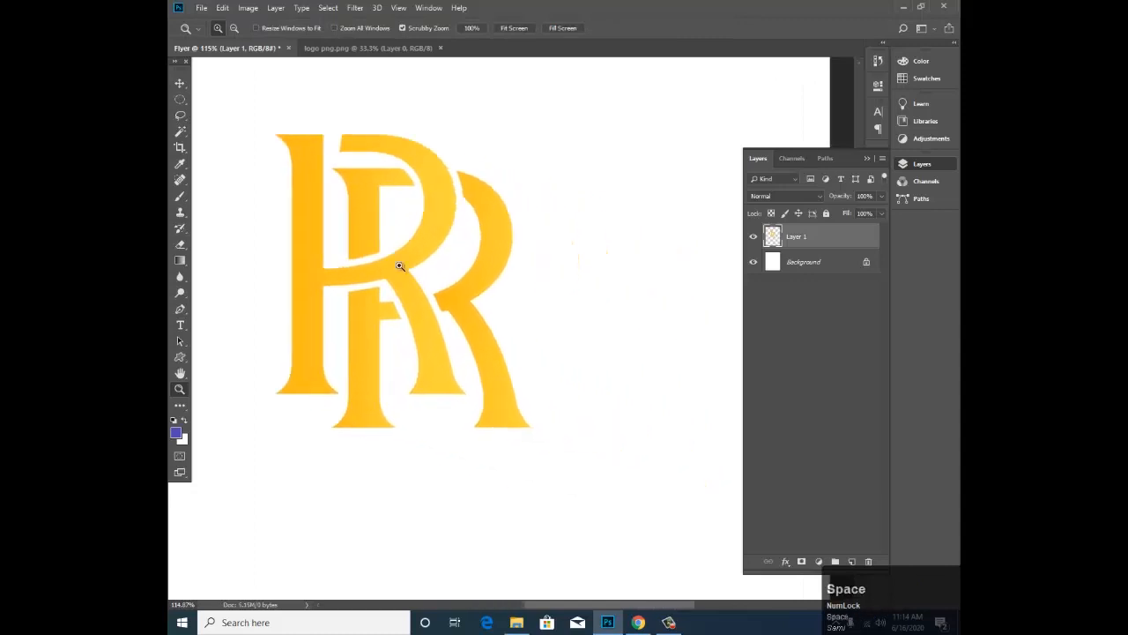
left_click(180, 116)
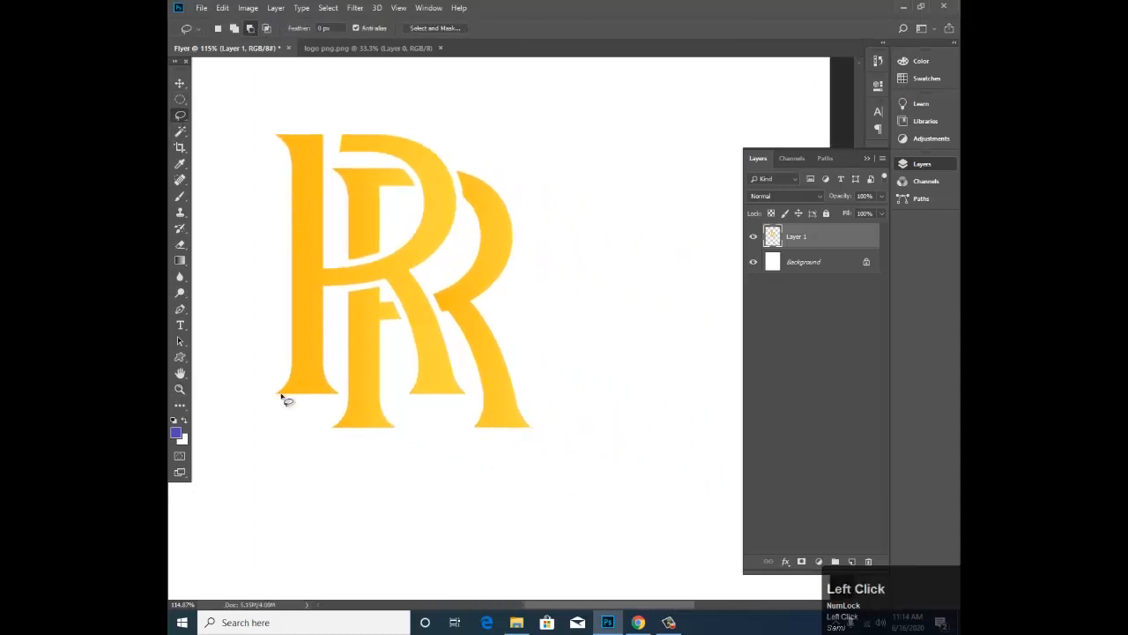
mouse_move(279, 395)
left_mouse_down()
mouse_move(288, 379)
mouse_move(272, 320)
mouse_move(264, 327)
left_mouse_up()
key("ctrl+z")
Step: Draw a circular selection with the Elliptical Marquee over the upper-left part of the logo
left_click(181, 99)
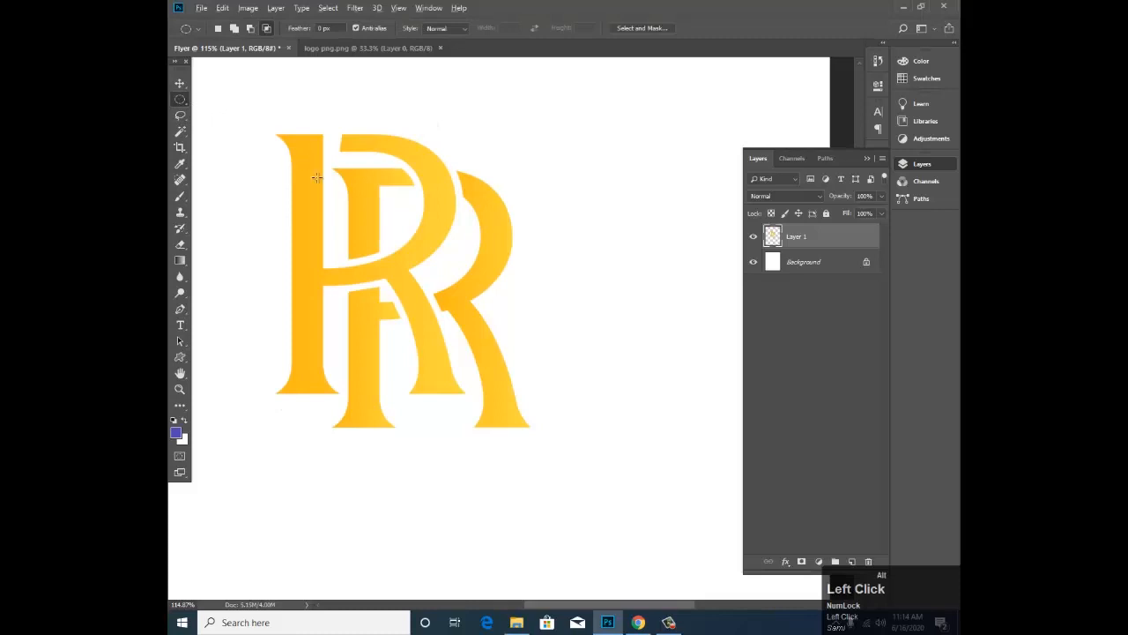
left_click_drag(316, 178, 430, 280)
key("space")
left_click_drag(253, 144, 395, 196)
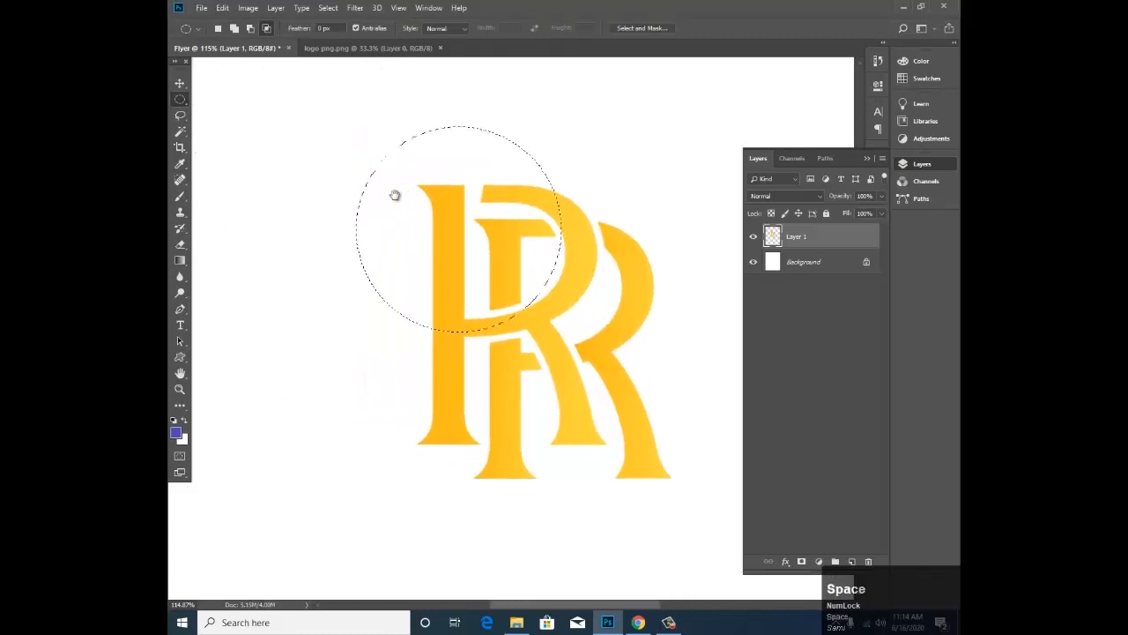
Step: Try subtracting a freehand Lasso area from the lower part of the circular selection, and undo it
left_click(180, 116)
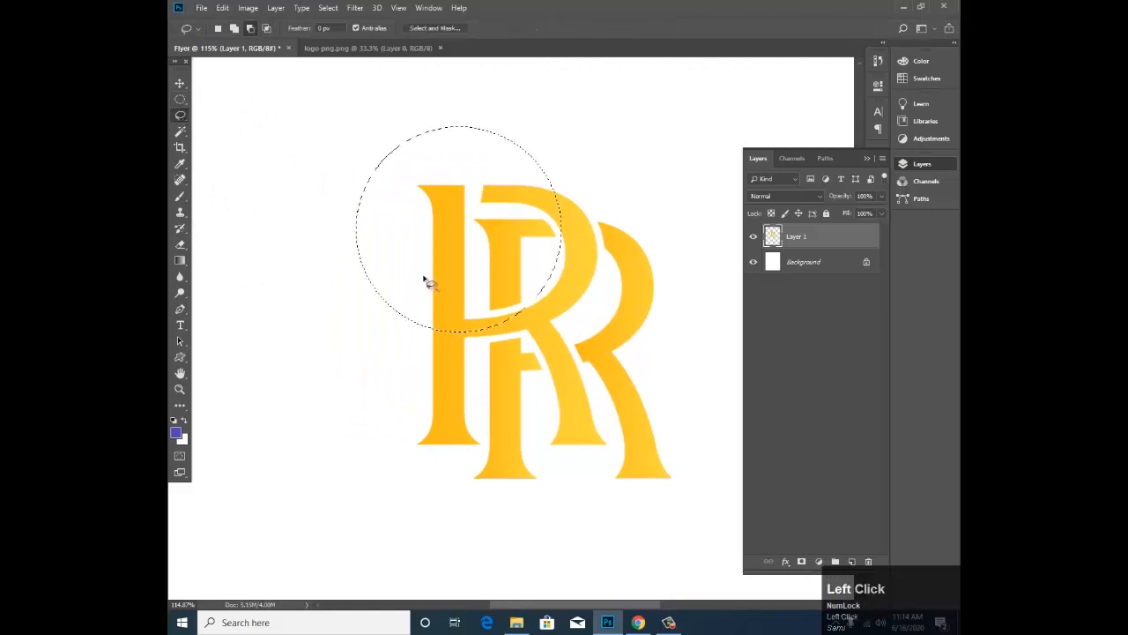
mouse_move(397, 308)
left_mouse_down()
mouse_move(446, 550)
mouse_move(589, 413)
mouse_move(515, 291)
left_mouse_up()
key("ctrl+z")
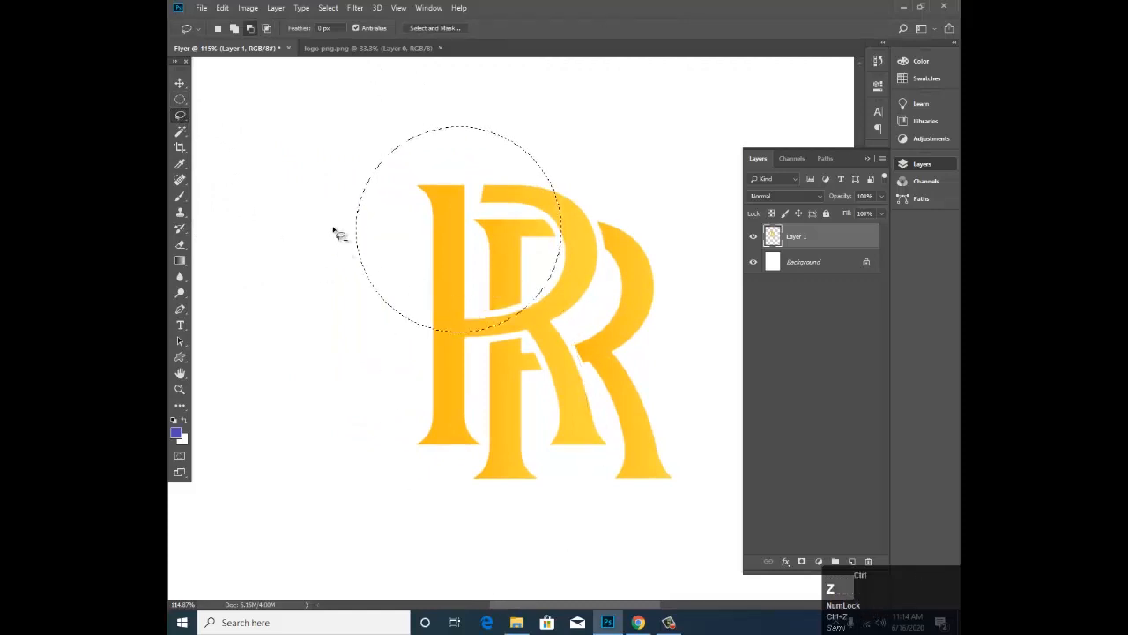
Step: Extend the circular selection downward over the logo with the Lasso in Add to Selection mode, and deselect
left_click(235, 30)
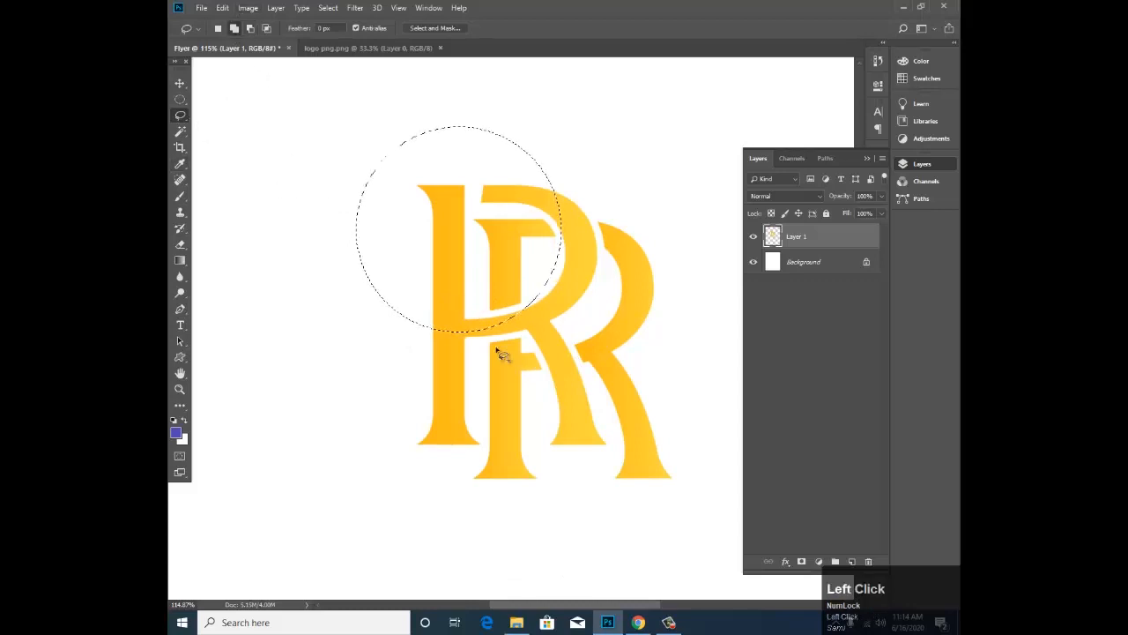
mouse_move(409, 316)
left_mouse_down()
mouse_move(387, 587)
mouse_move(528, 591)
mouse_move(558, 472)
mouse_move(539, 319)
mouse_move(493, 303)
mouse_move(399, 321)
mouse_move(429, 254)
mouse_move(538, 397)
left_mouse_up()
key("space")
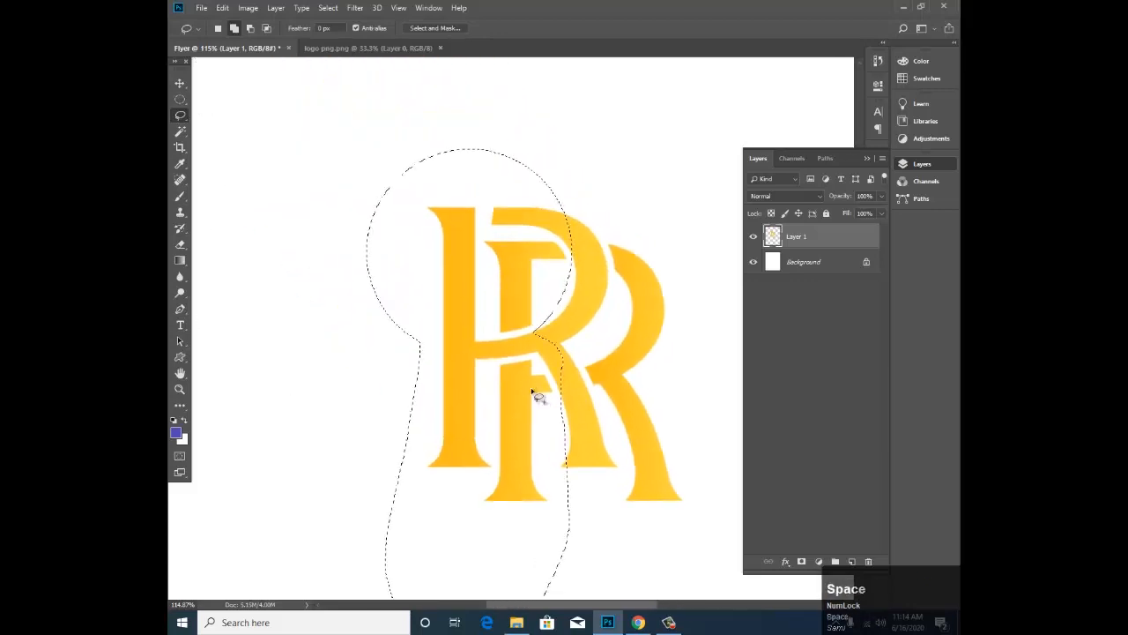
key("ctrl+d")
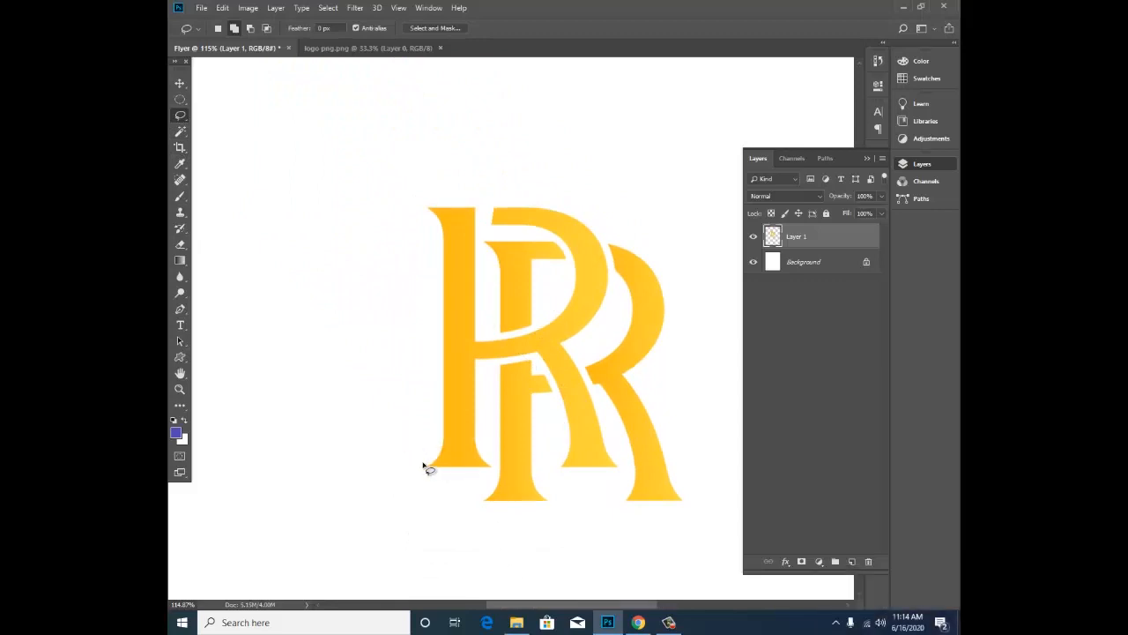
Step: Trace the logo's left stem freehand with the Lasso, starting from its foot, and deselect
left_click_drag(431, 472, 438, 462)
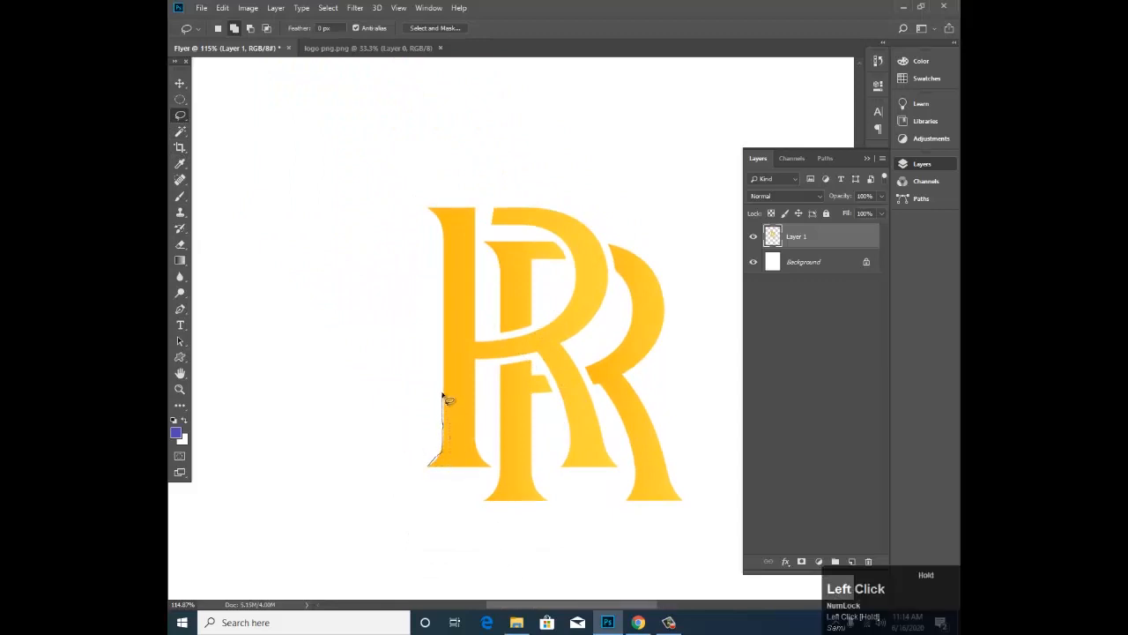
mouse_move(438, 350)
left_mouse_down()
mouse_move(431, 280)
mouse_move(467, 301)
left_mouse_up()
mouse_move(480, 353)
left_mouse_down()
mouse_move(486, 400)
mouse_move(450, 459)
mouse_move(433, 470)
mouse_move(430, 460)
left_mouse_up()
key("ctrl+d")
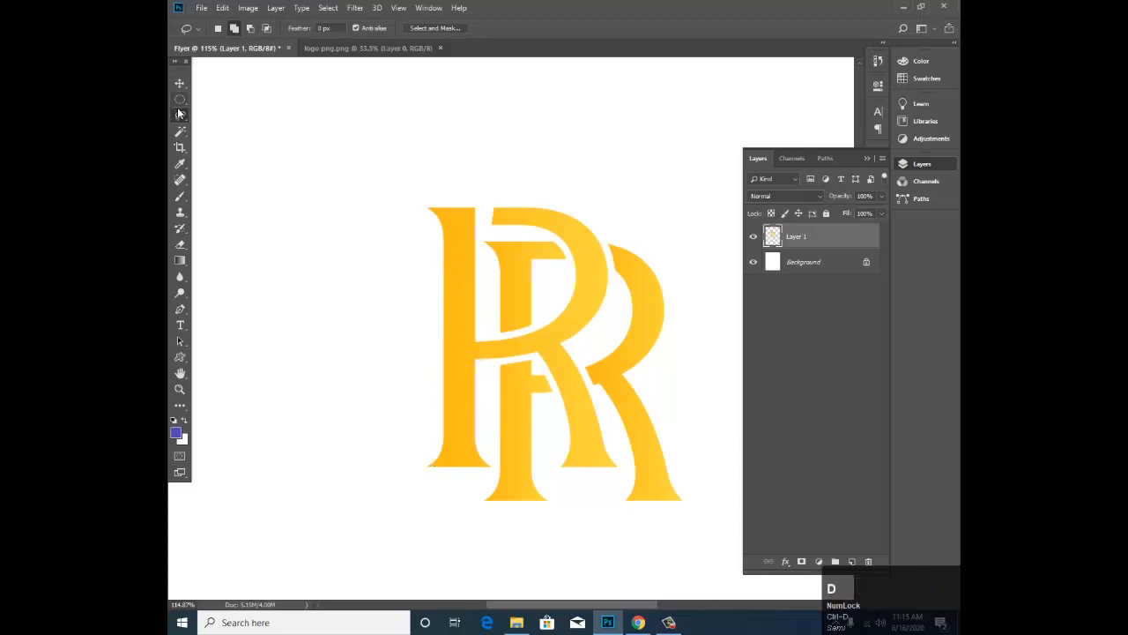
Step: Outline the logo's left stem with the Polygonal Lasso, starting from its lower-left foot and closing the selection there
right_click(180, 115)
left_click(264, 123)
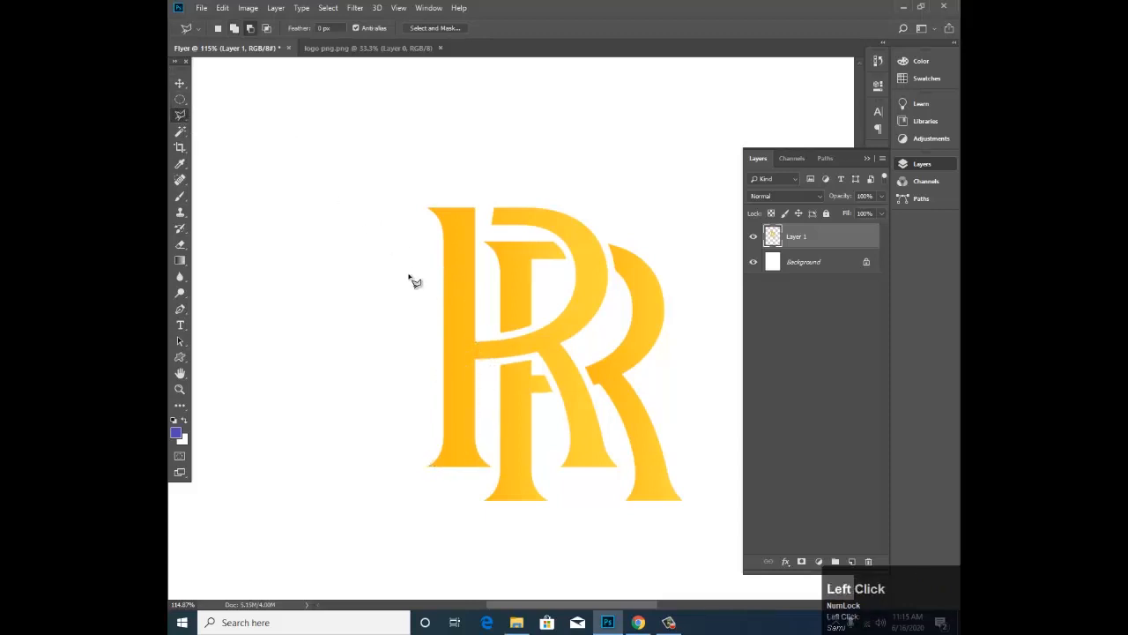
right_click(179, 115)
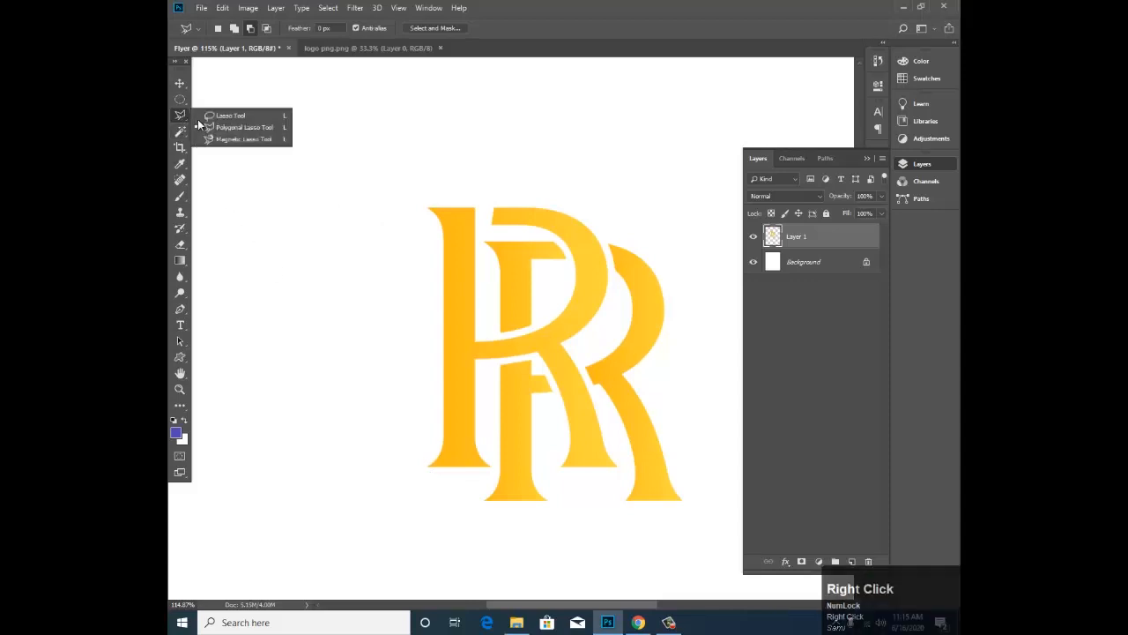
left_click(251, 126)
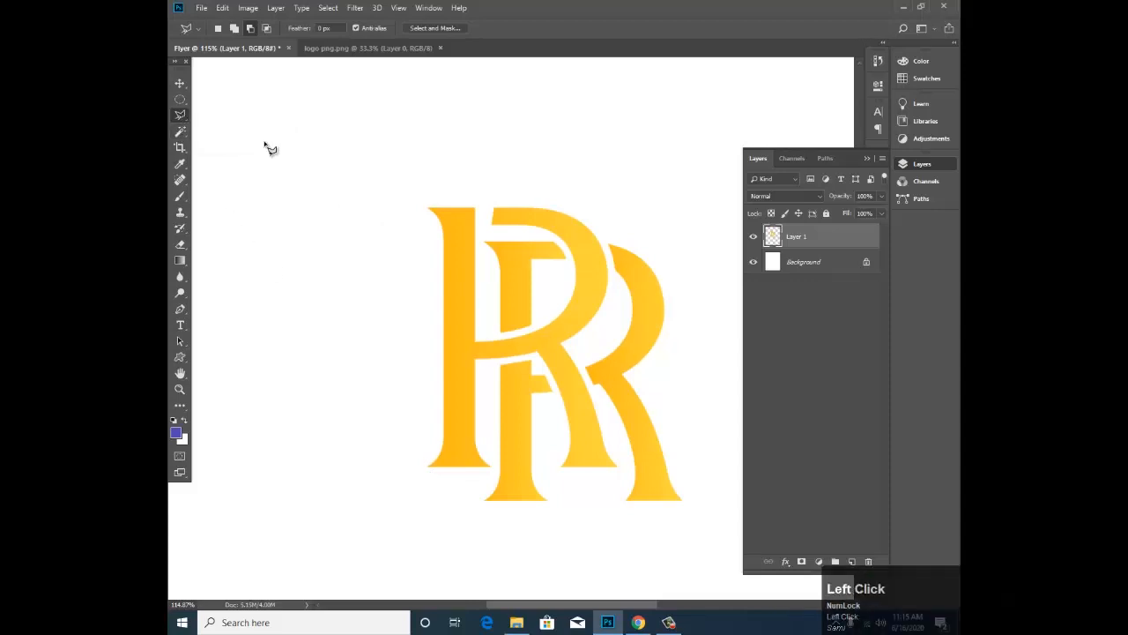
left_click(429, 464)
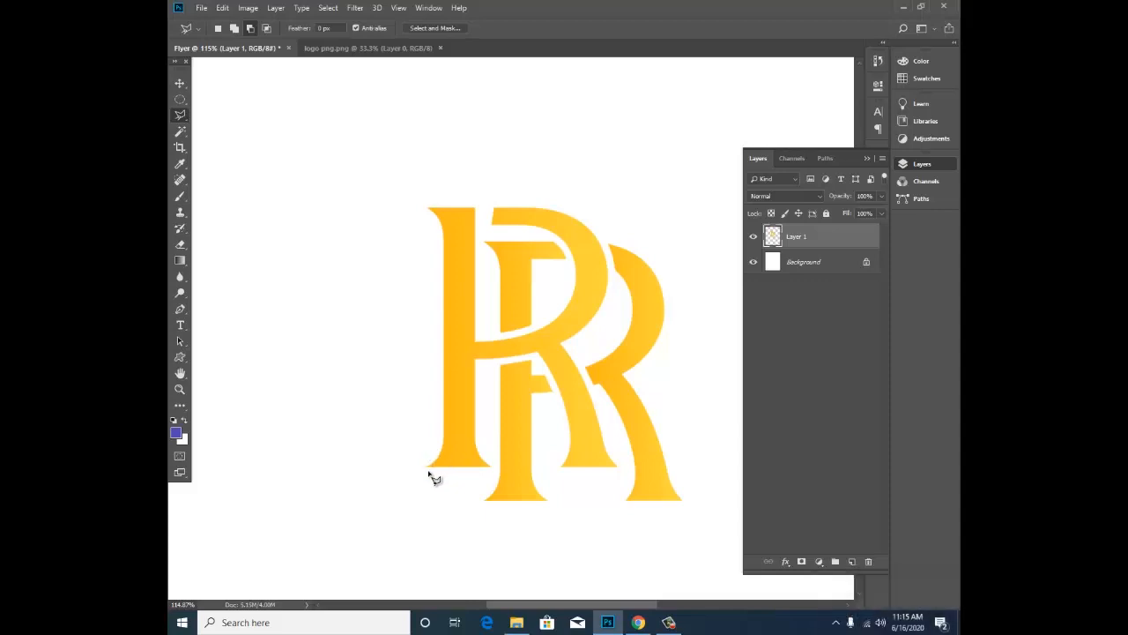
left_click(432, 473)
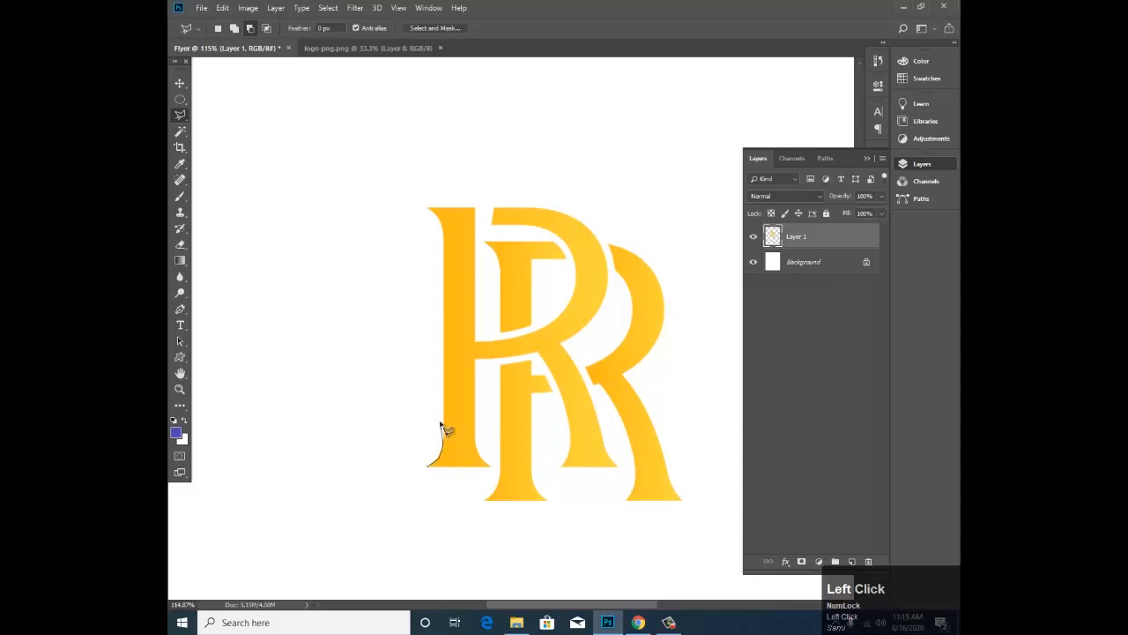
left_click(445, 237)
left_click(445, 228)
left_click(476, 347)
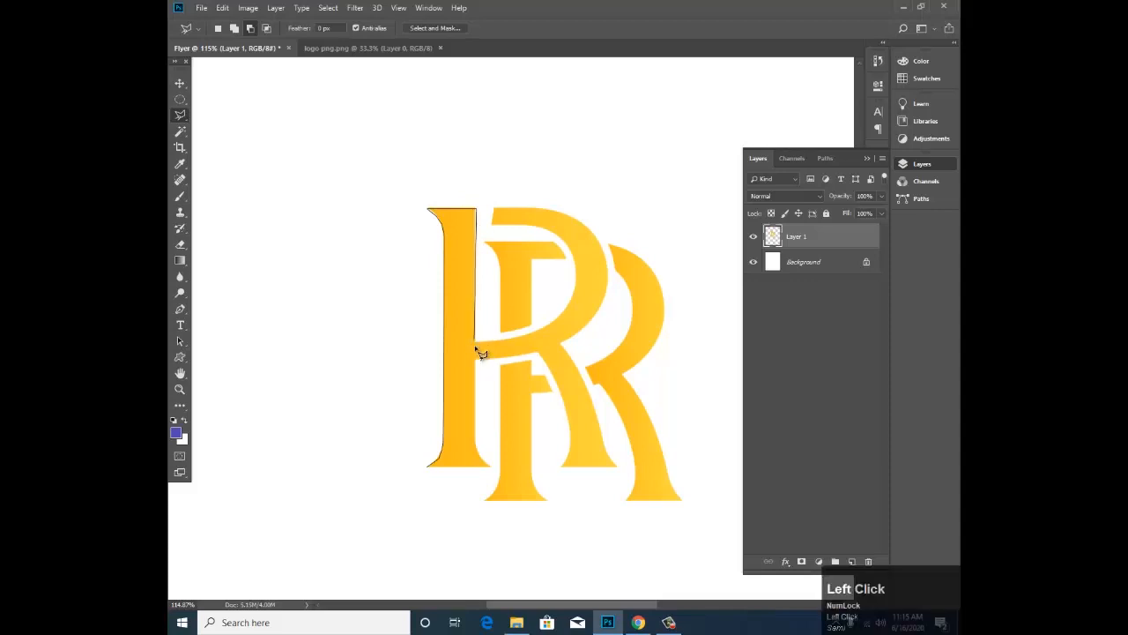
left_click(477, 445)
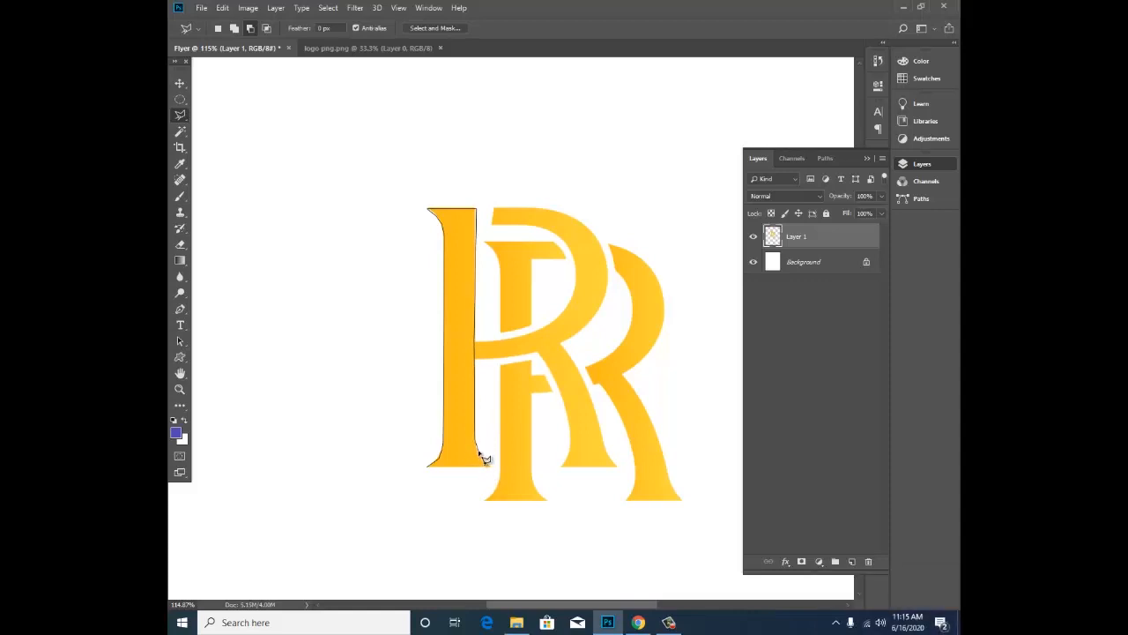
left_click(478, 453)
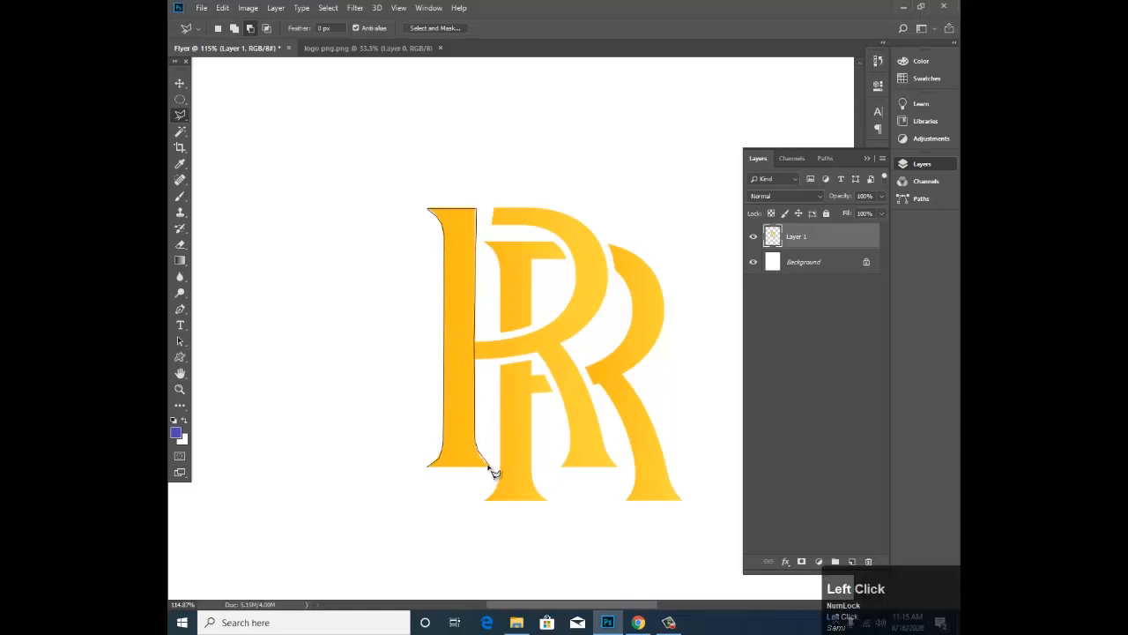
left_click(490, 466)
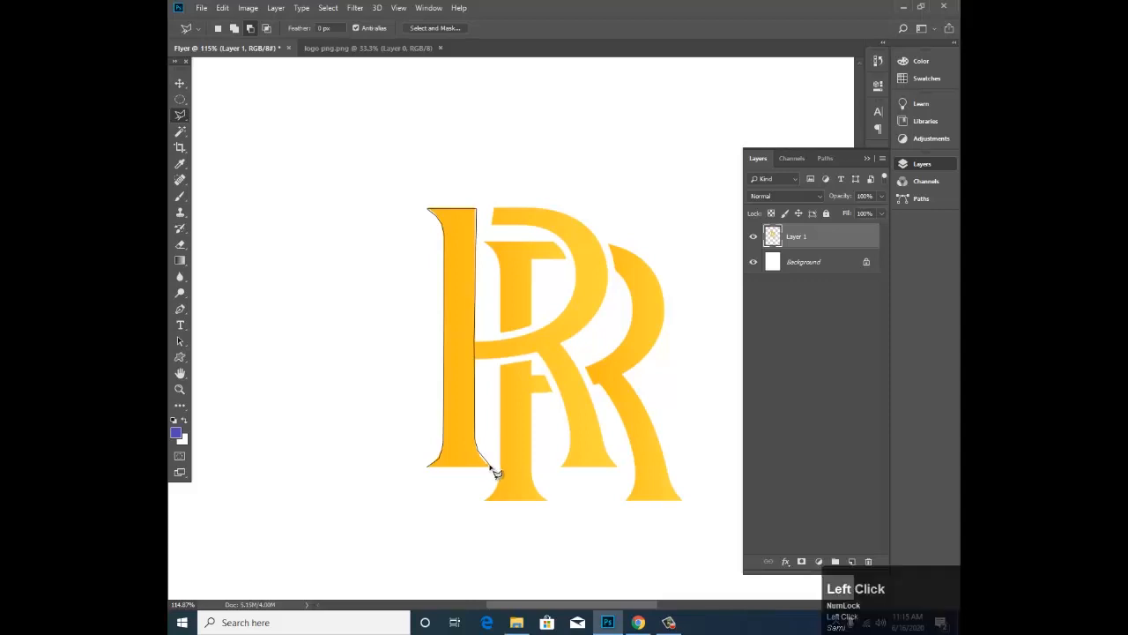
left_click(430, 467, "shift")
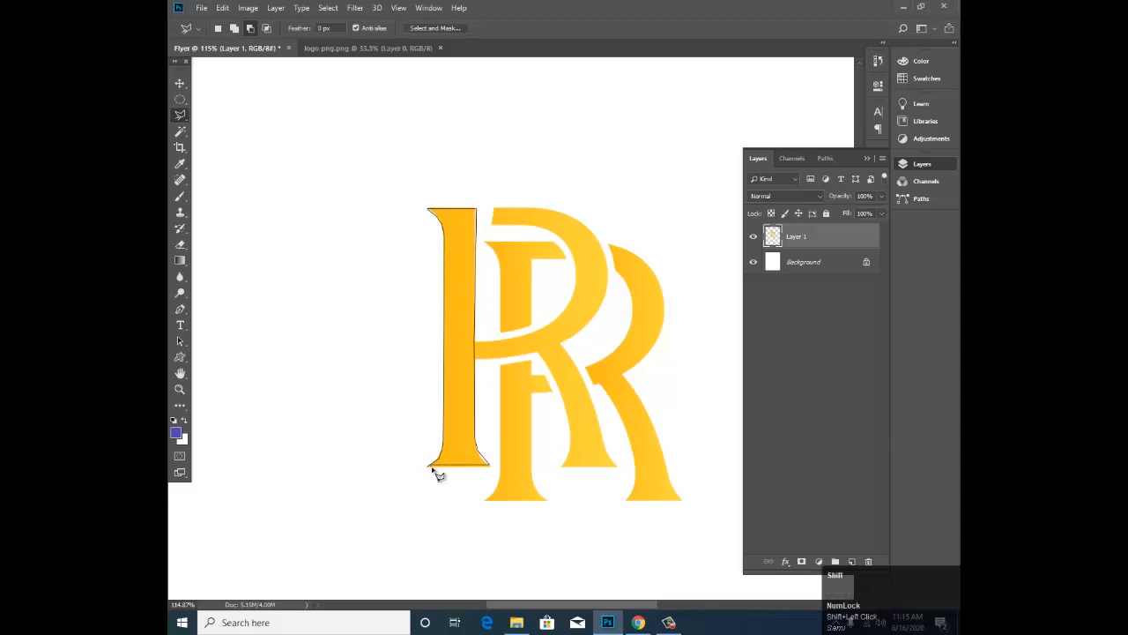
left_click(431, 468)
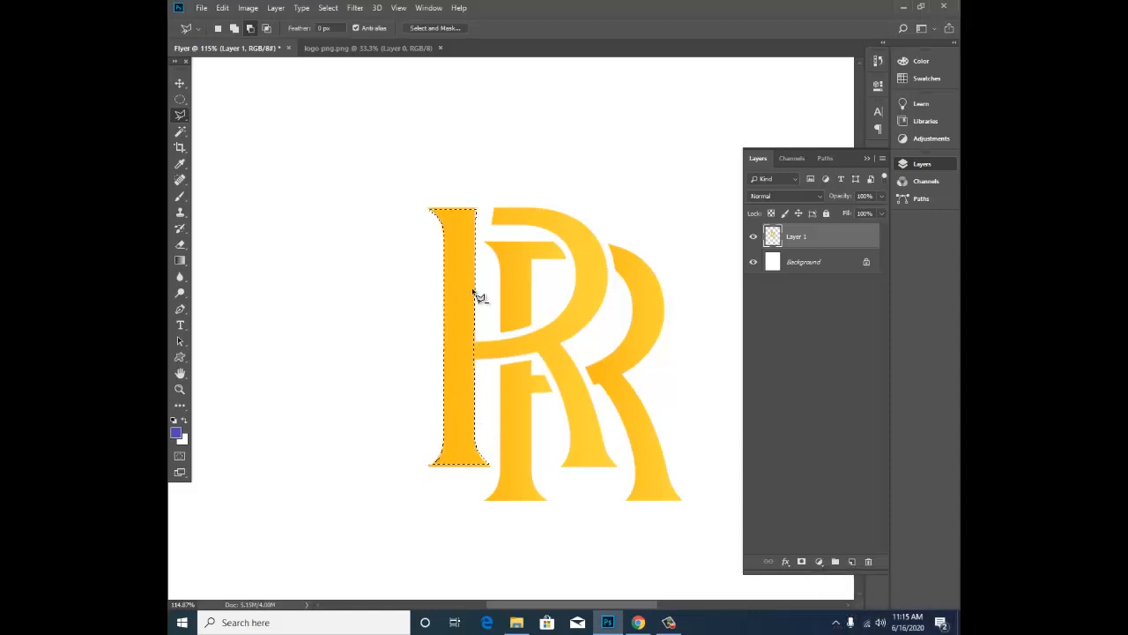
Step: Copy the selected stem to a new layer and move the copy to the left of the logo
key("ctrl+j")
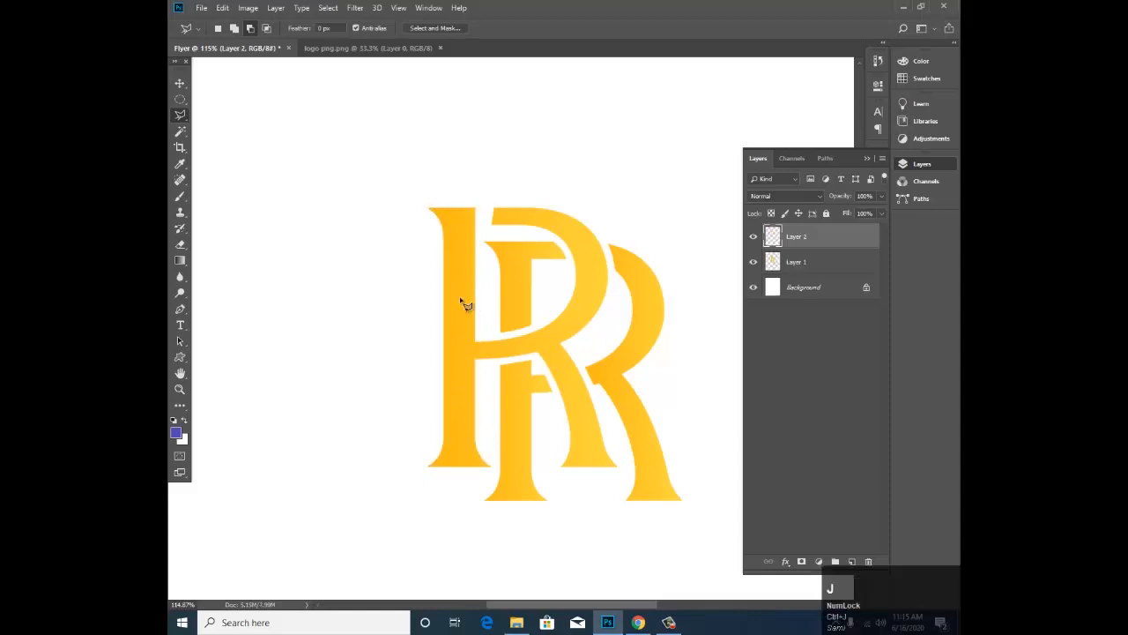
key("v")
left_click_drag(460, 298, 303, 282)
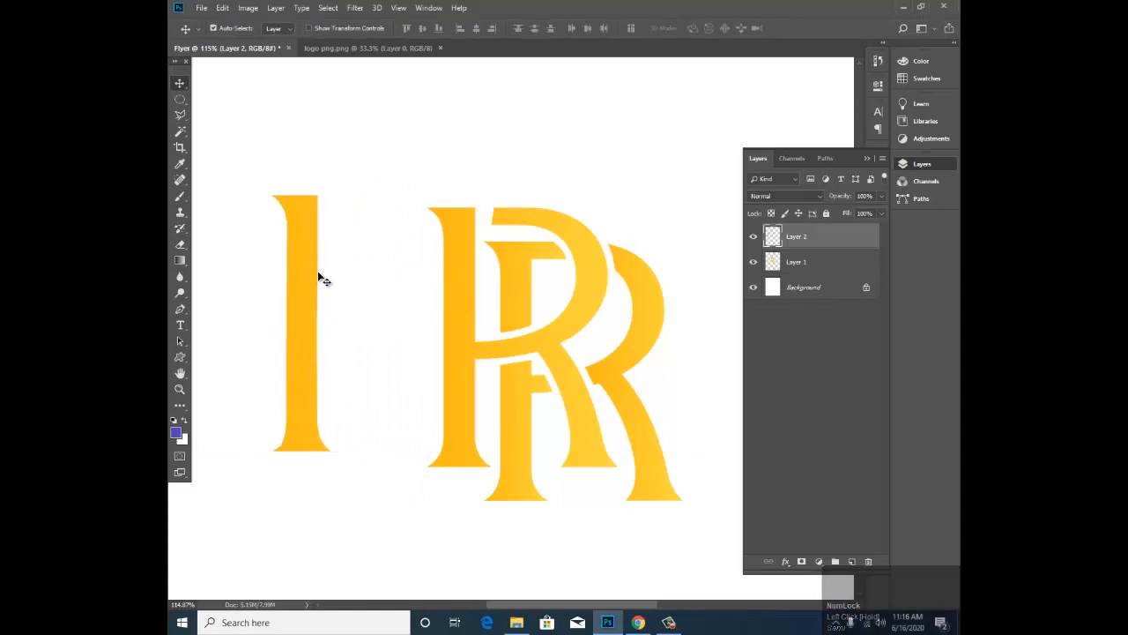
Step: Try deleting the stem copy, and undo the deletion
key("Delete")
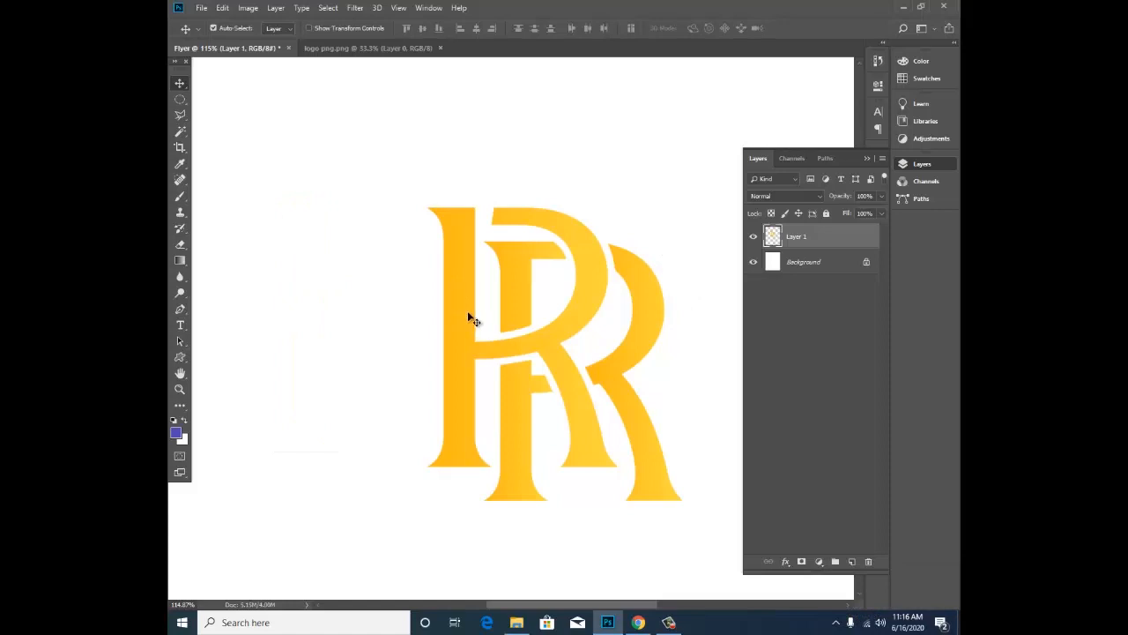
key("ctrl+z")
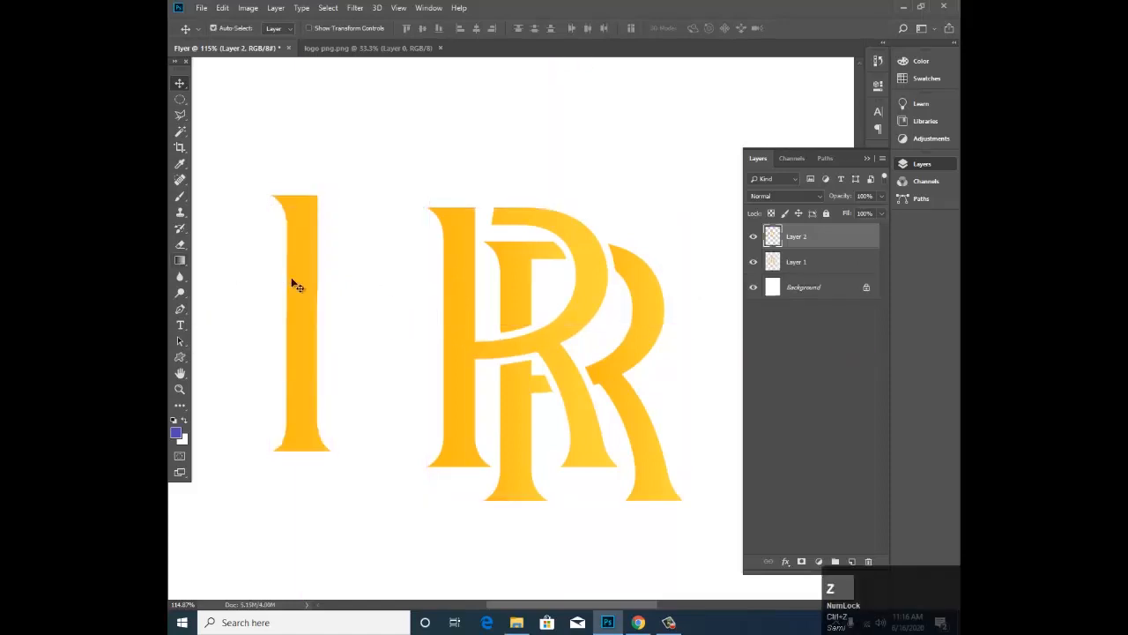
key("ctrl+z")
key("ctrl+z")
key("ctrl")
Step: Duplicate the stem layer within the Flyer document as Layer 2 copy
right_click(825, 239)
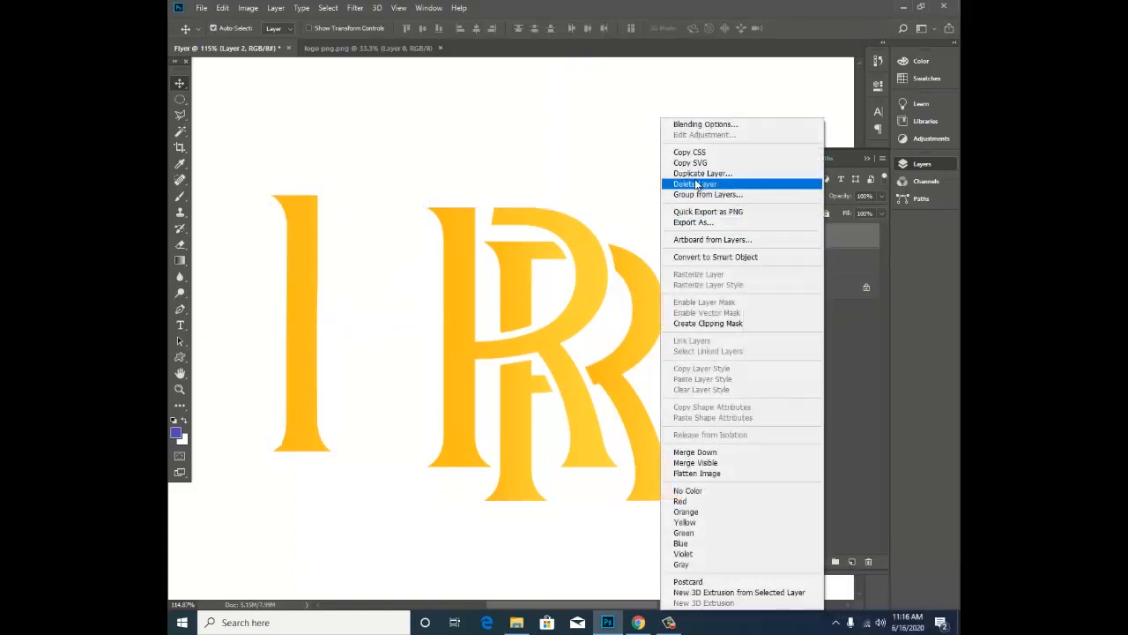
left_click(842, 233)
right_click(808, 241)
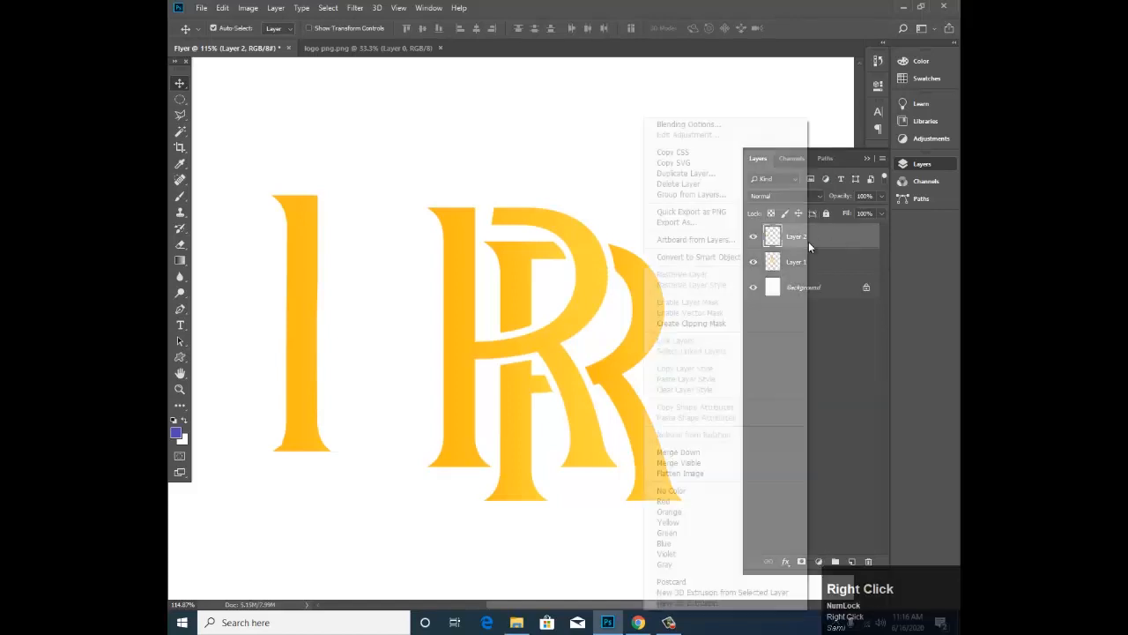
left_click(684, 174)
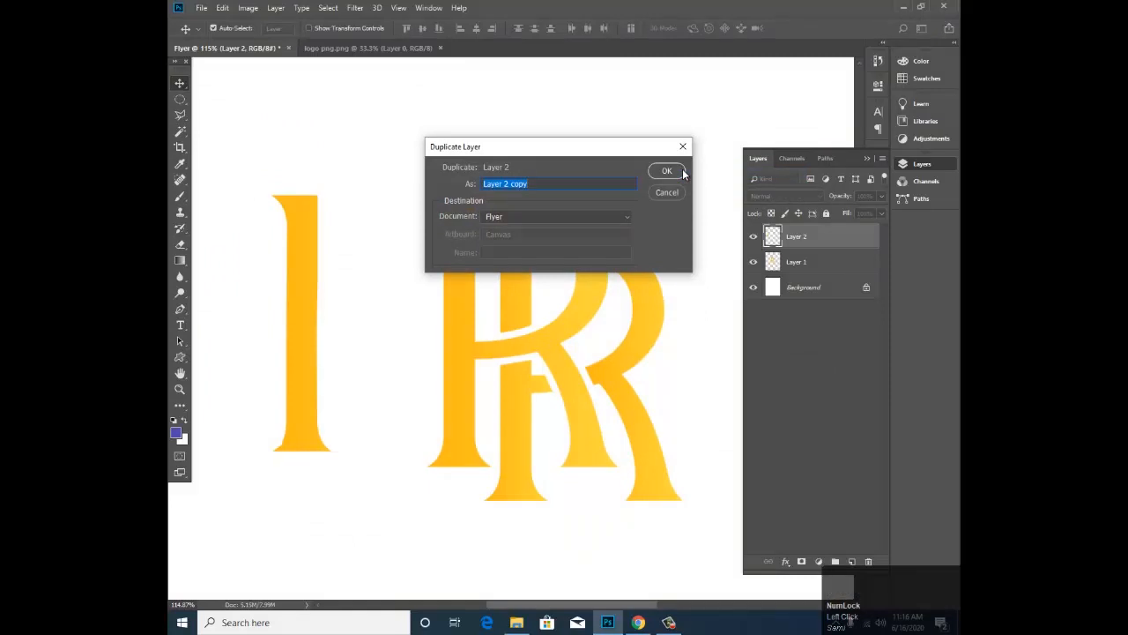
left_click(683, 172)
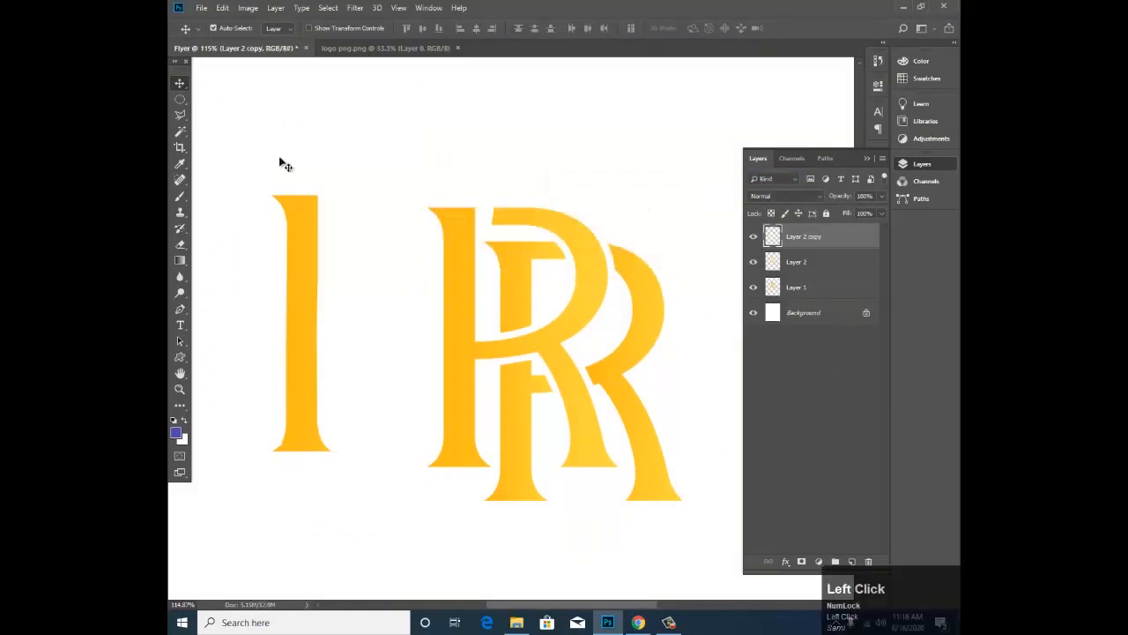
Step: Set the two stem copies side by side left of the logo, and delete both layers
left_click_drag(316, 268, 377, 241)
mouse_move(316, 297)
left_mouse_down()
mouse_move(305, 254)
mouse_move(294, 272)
mouse_move(362, 295)
left_mouse_up()
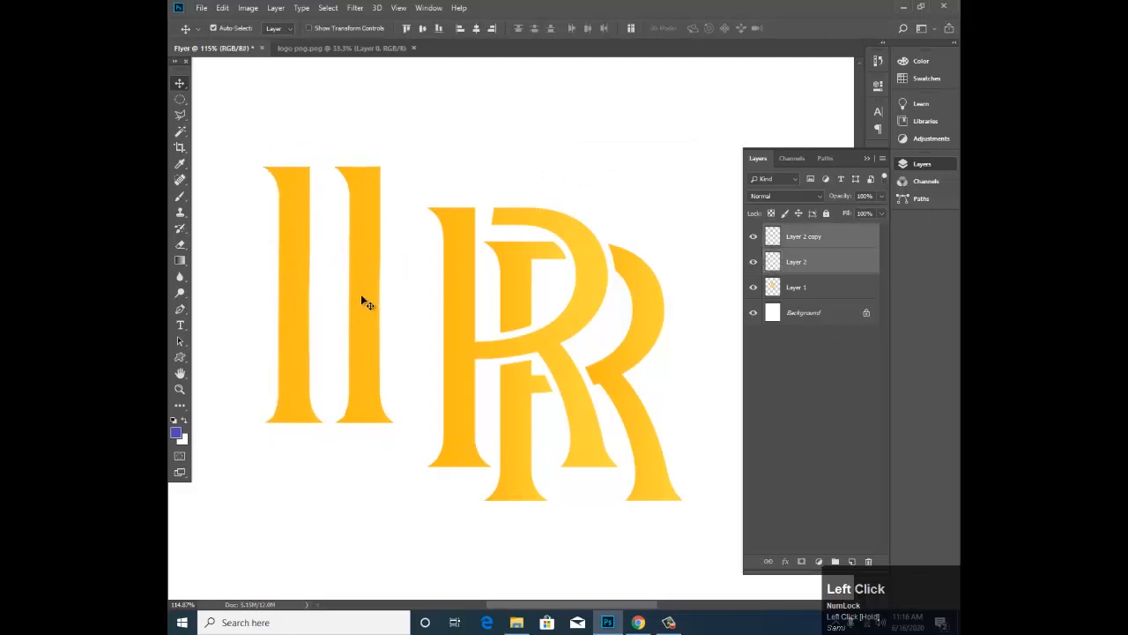
key("Delete")
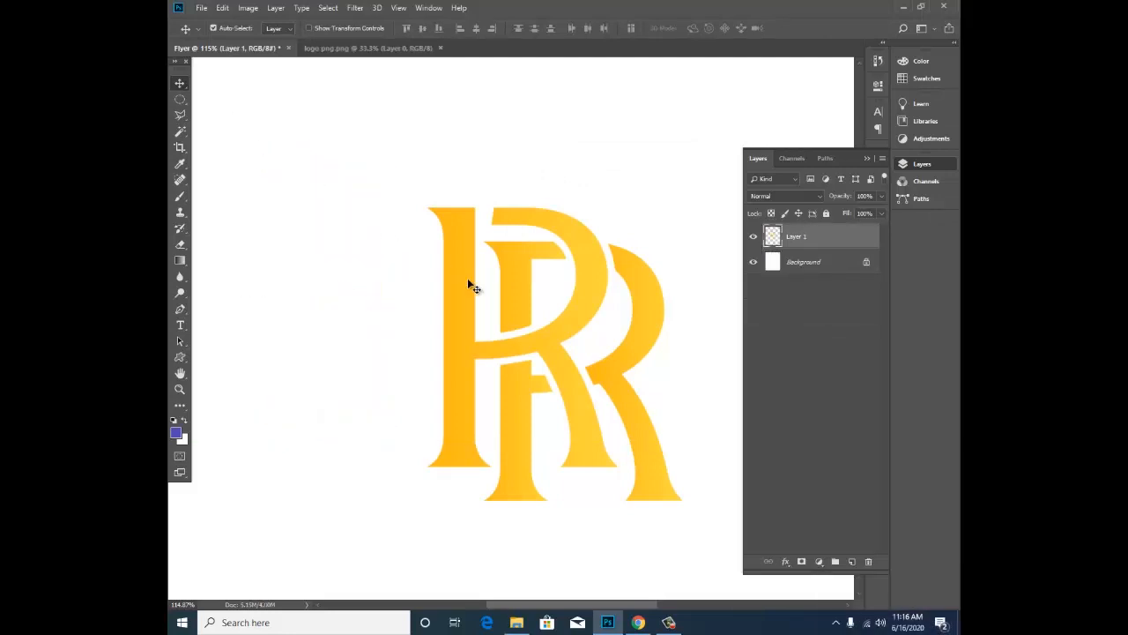
Step: Move the logo up and to the left, and outline its front R with the Magnetic Lasso from the left foot
left_click_drag(468, 282, 167, 134)
right_click(182, 114)
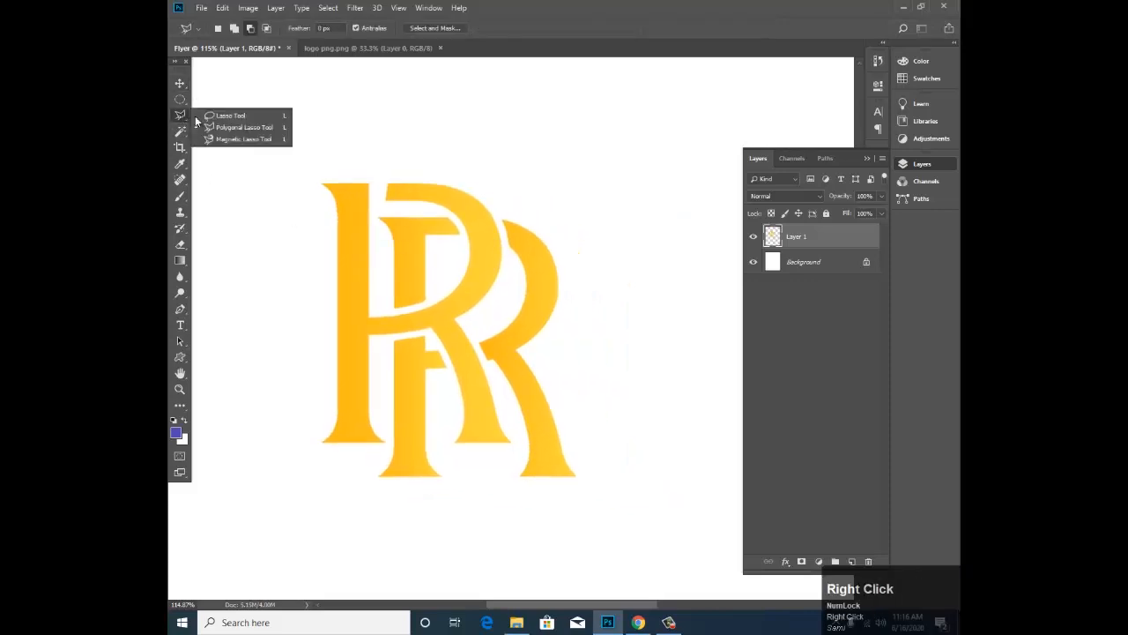
left_click(228, 139)
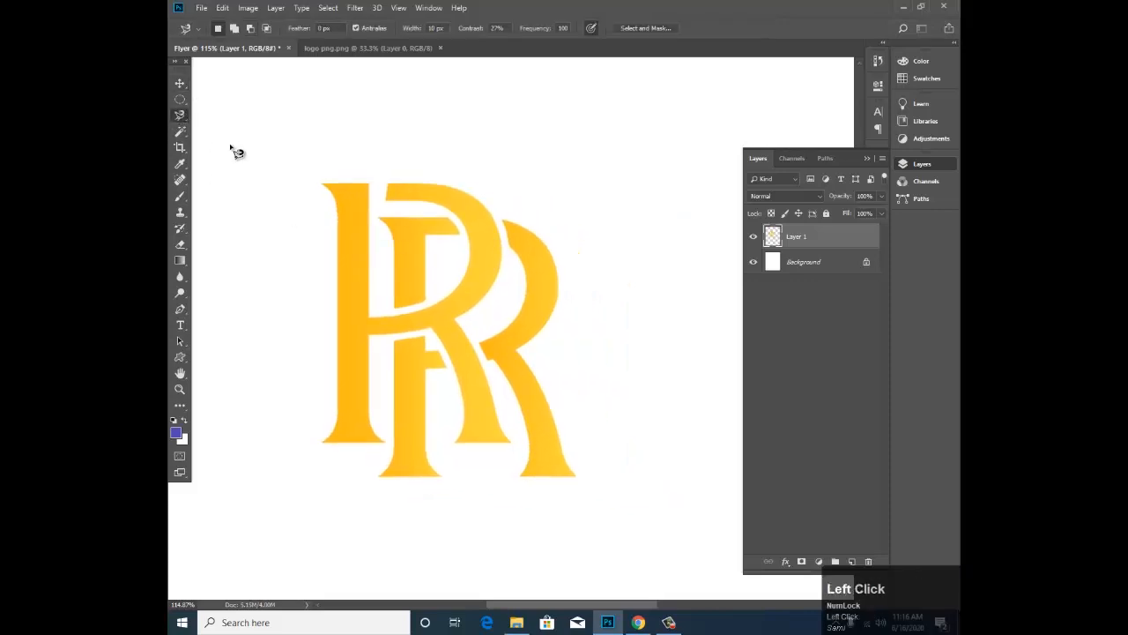
left_click(324, 443)
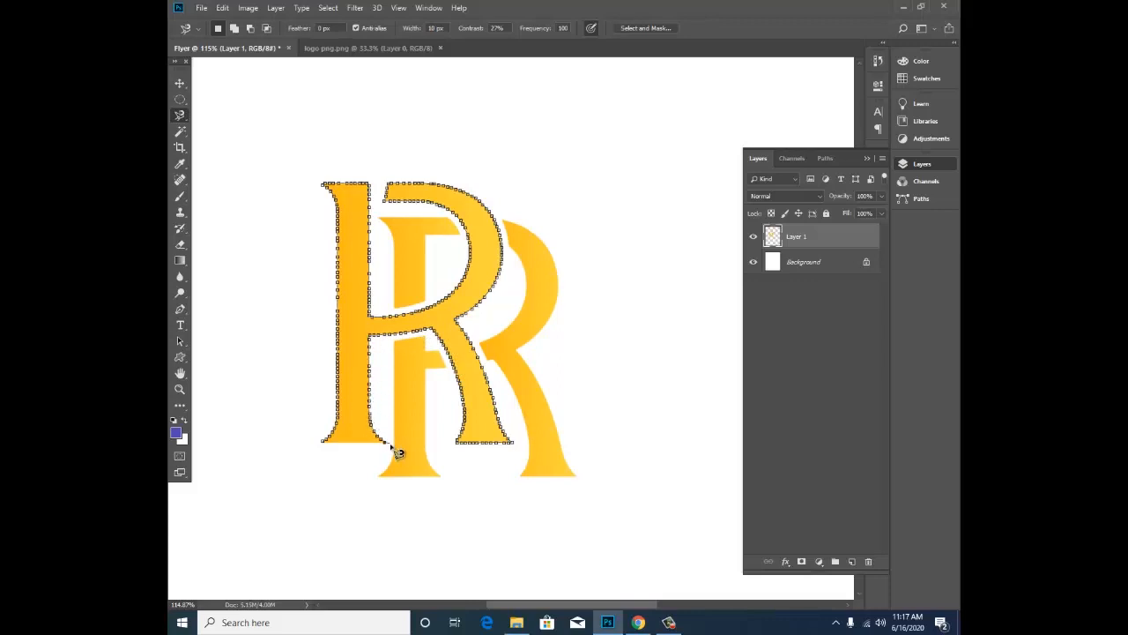
left_click(328, 447)
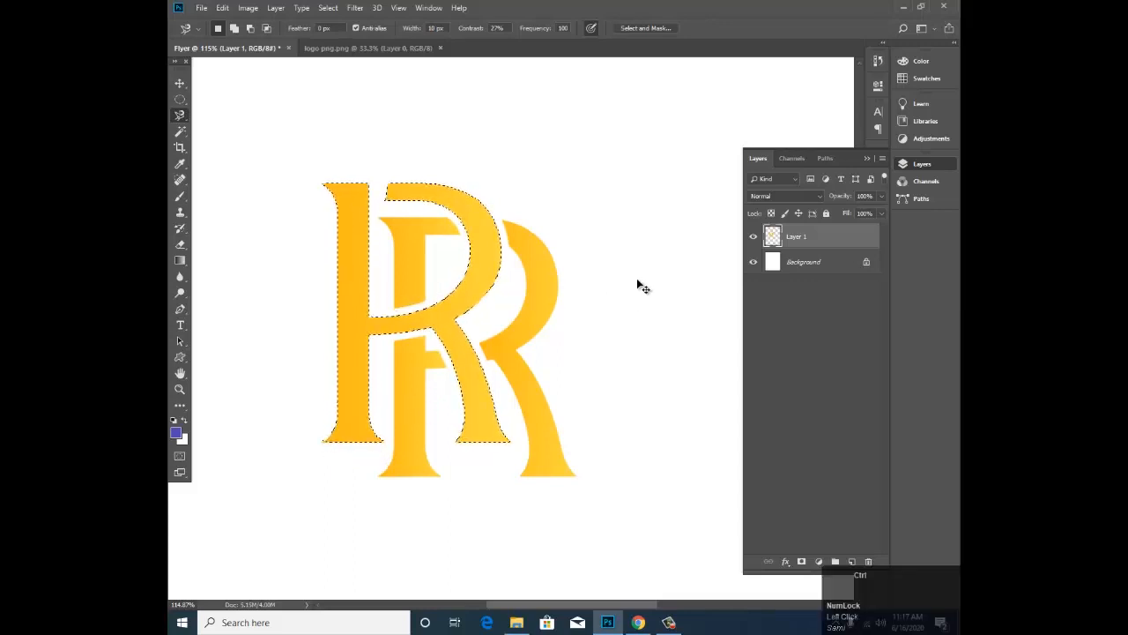
Step: Copy the selected front R to a new layer and place the copy above the original logo
key("ctrl+j")
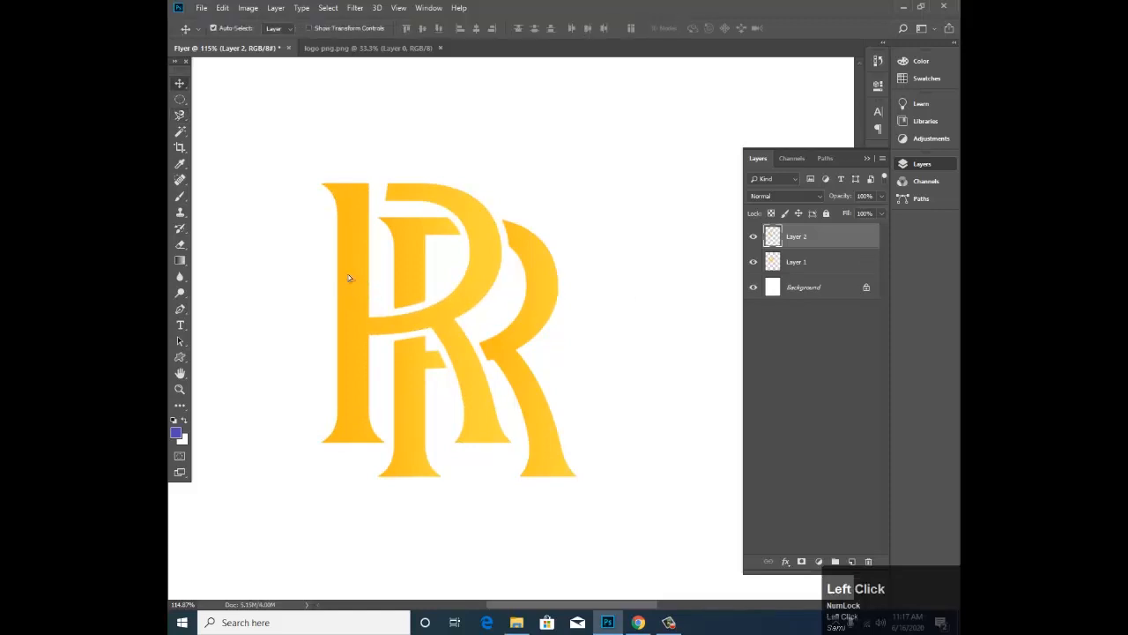
left_click_drag(349, 275, 226, 229)
key("space")
left_click_drag(390, 331, 674, 421)
left_click_drag(513, 345, 415, 261)
key("space")
key("space")
Step: On Layer 1, outline the upper stem piece of the rear R with the Magnetic Lasso and close the selection
left_click(415, 259)
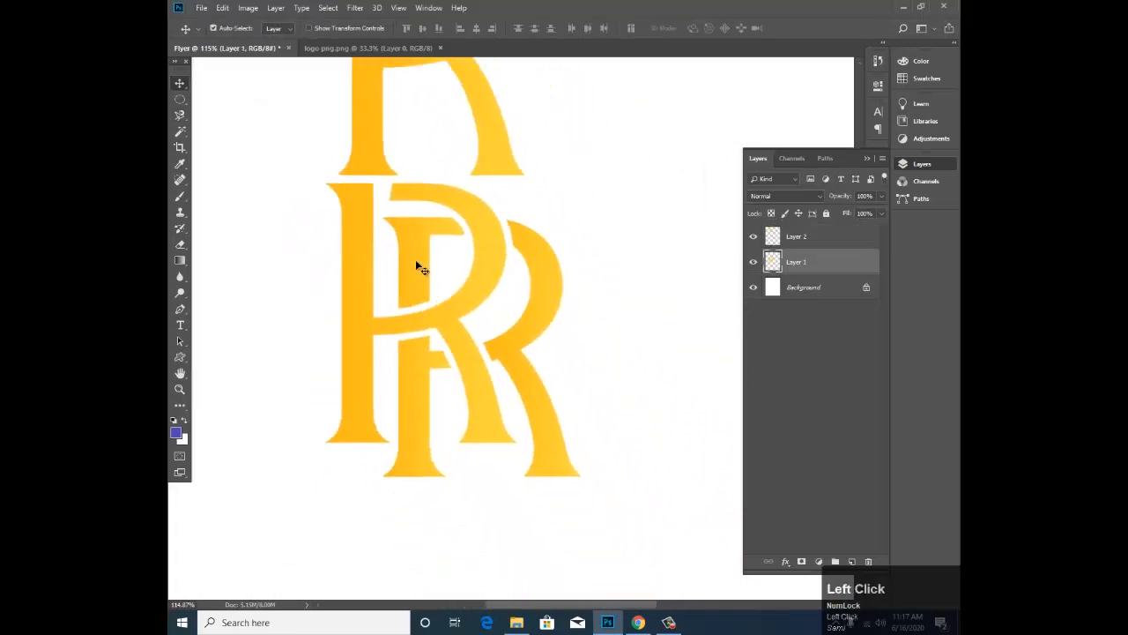
left_click(180, 116)
mouse_move(399, 309)
left_mouse_down()
mouse_move(382, 216)
mouse_move(460, 224)
mouse_move(468, 238)
mouse_move(434, 242)
mouse_move(423, 261)
mouse_move(426, 305)
mouse_move(399, 322)
left_mouse_up()
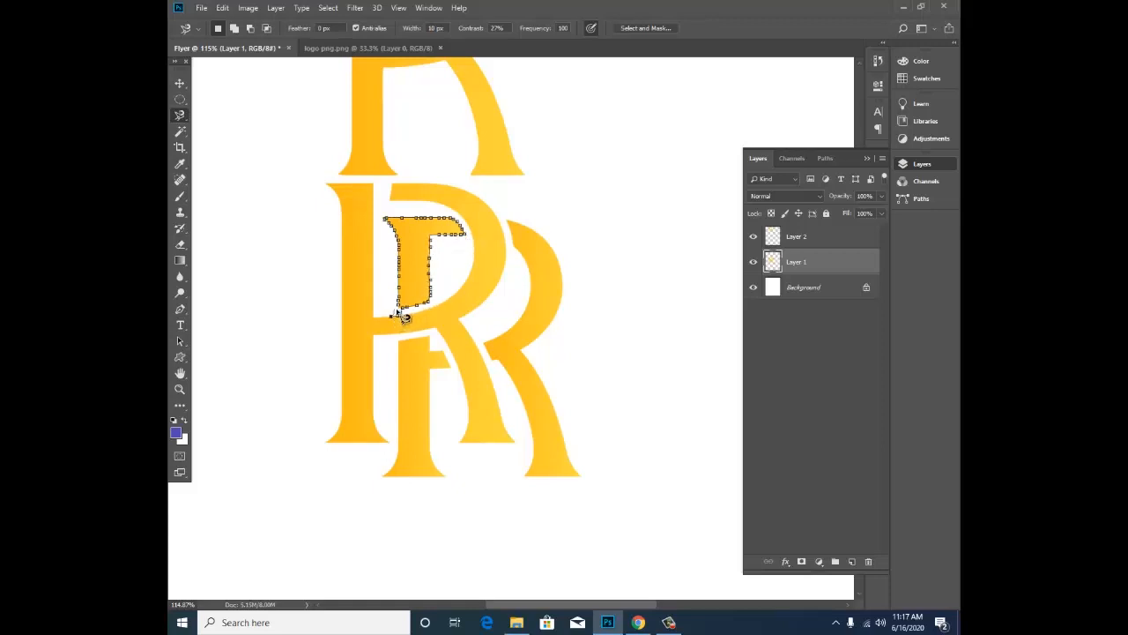
left_click(404, 317)
left_click(405, 314)
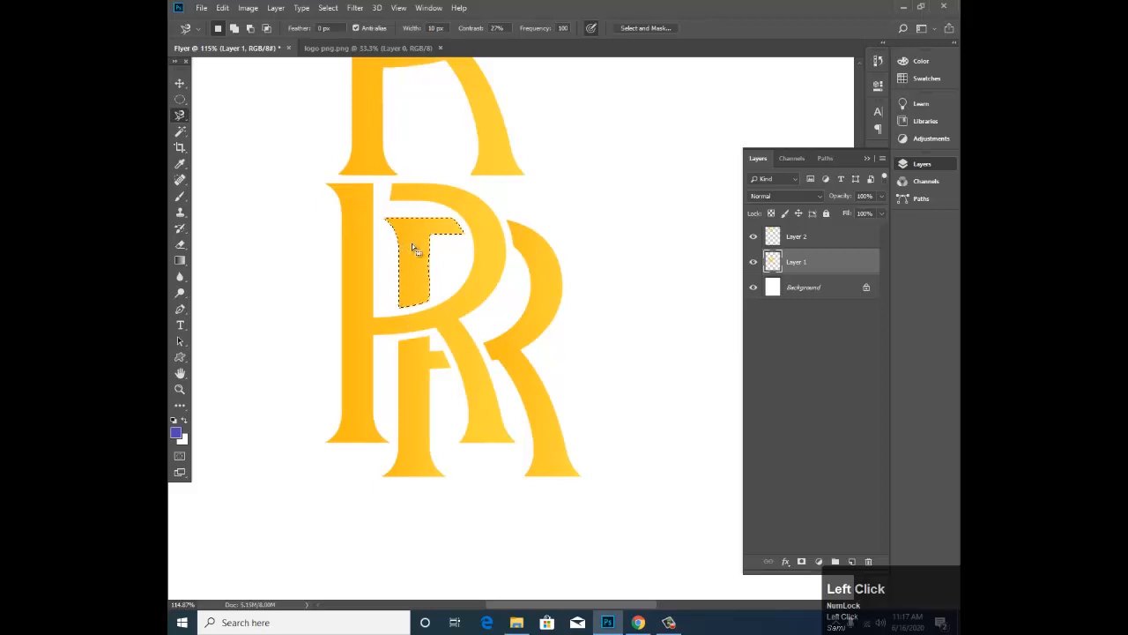
Step: Copy the selected stem piece to a new layer and move it to the upper right of the logo
key("ctrl+j")
key("v")
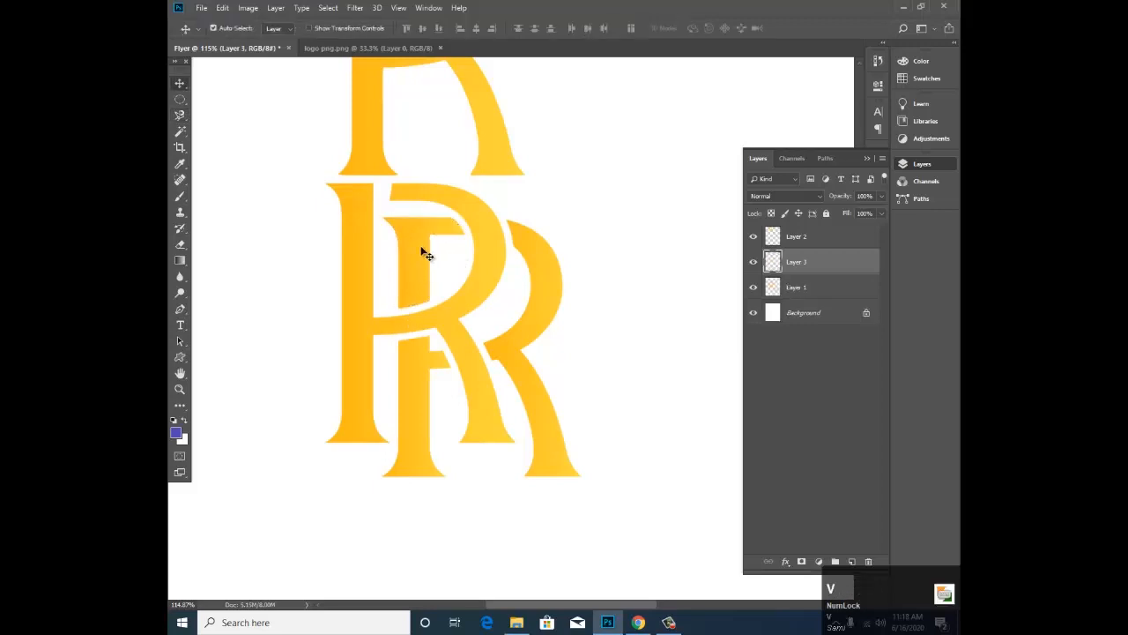
mouse_move(424, 252)
left_mouse_down()
mouse_move(605, 164)
mouse_move(603, 150)
mouse_move(606, 184)
left_mouse_up()
Step: Delete the copied stem piece and the copied front R, keeping the original logo on Layer 1
key("Delete")
key("Delete")
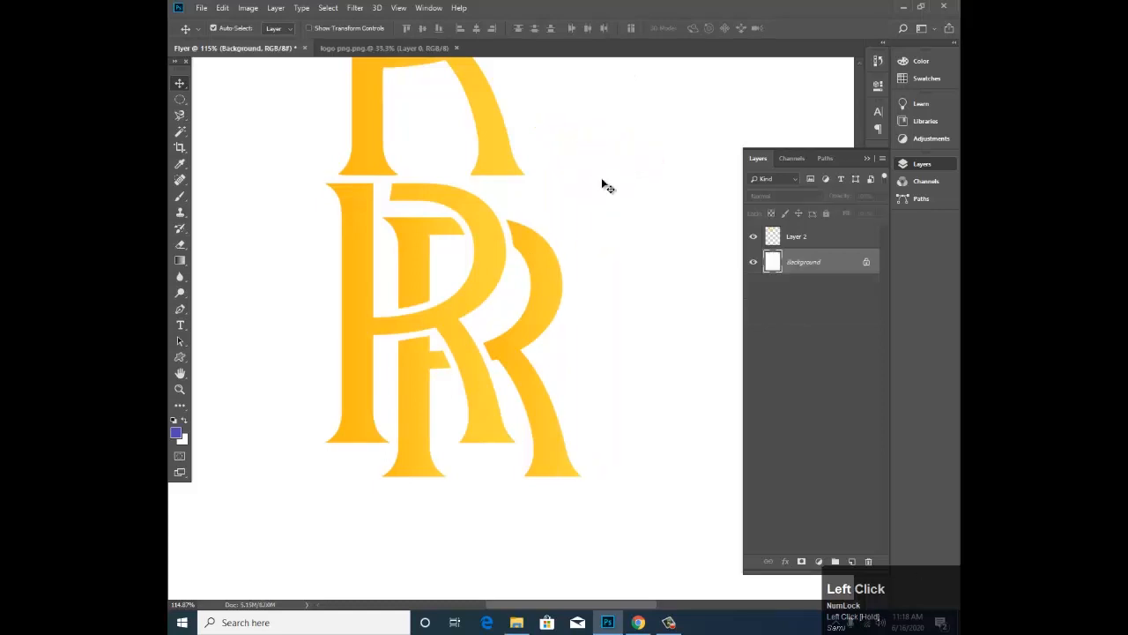
key("ctrl+z")
left_click(499, 140)
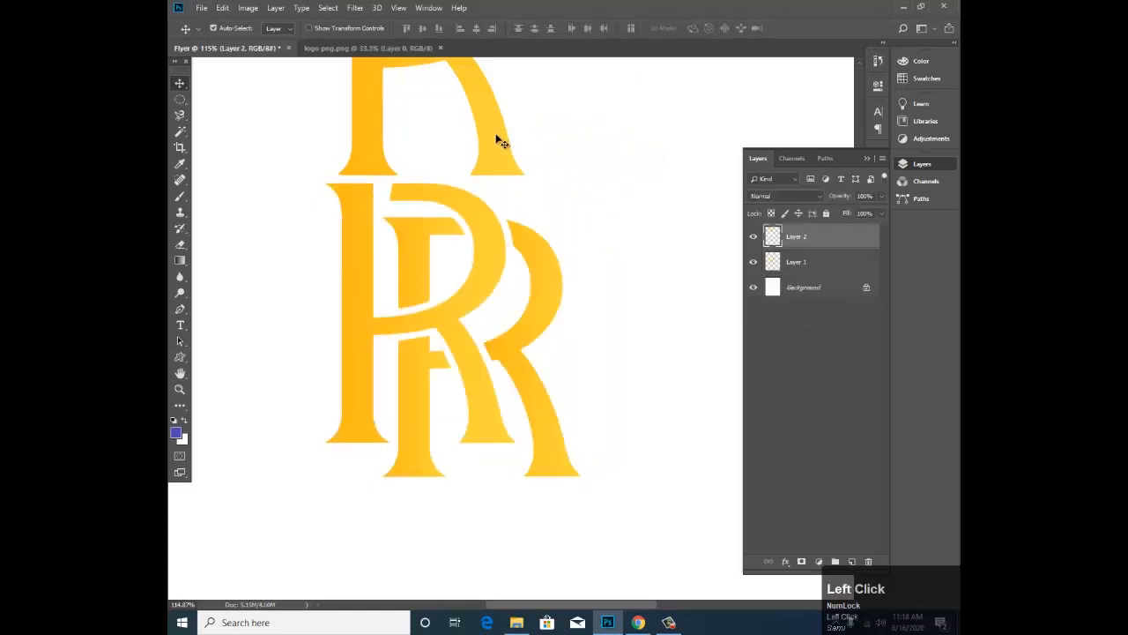
key("Delete")
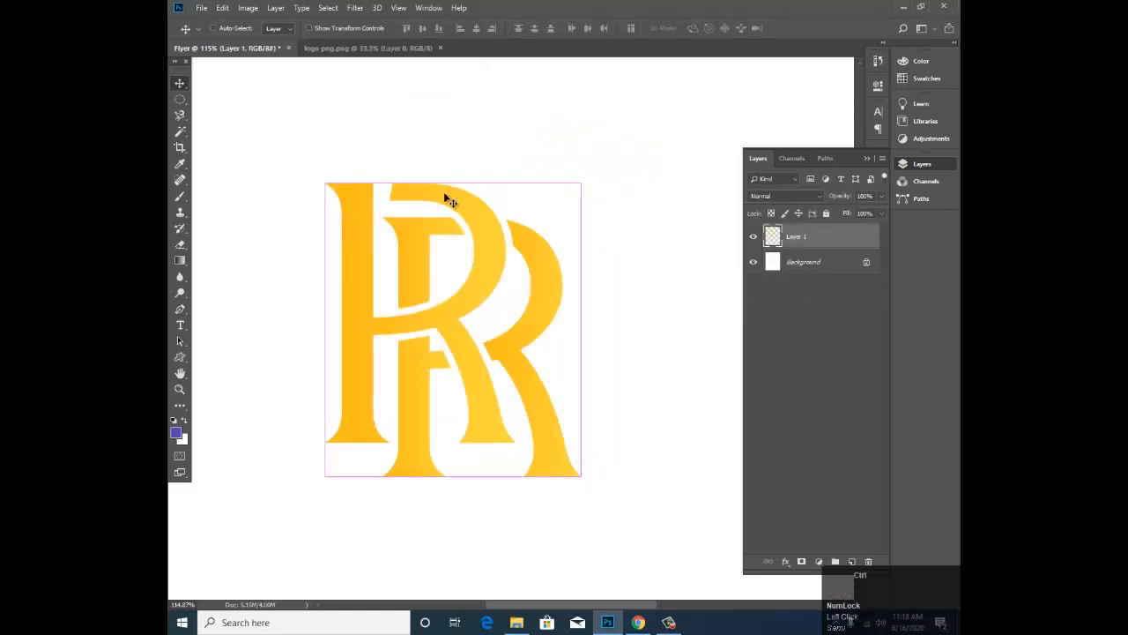
key("ctrl+i")
key("ctrl+z")
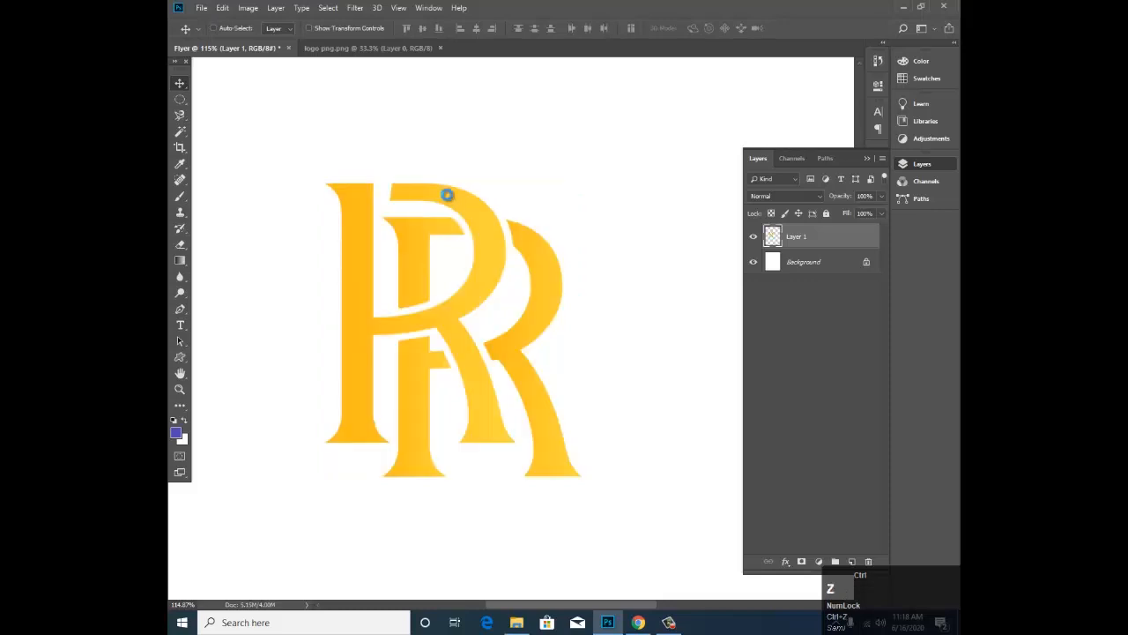
Step: Open the Happy-kid_original image from the Data & Flex (F:) drive
key("ctrl+o")
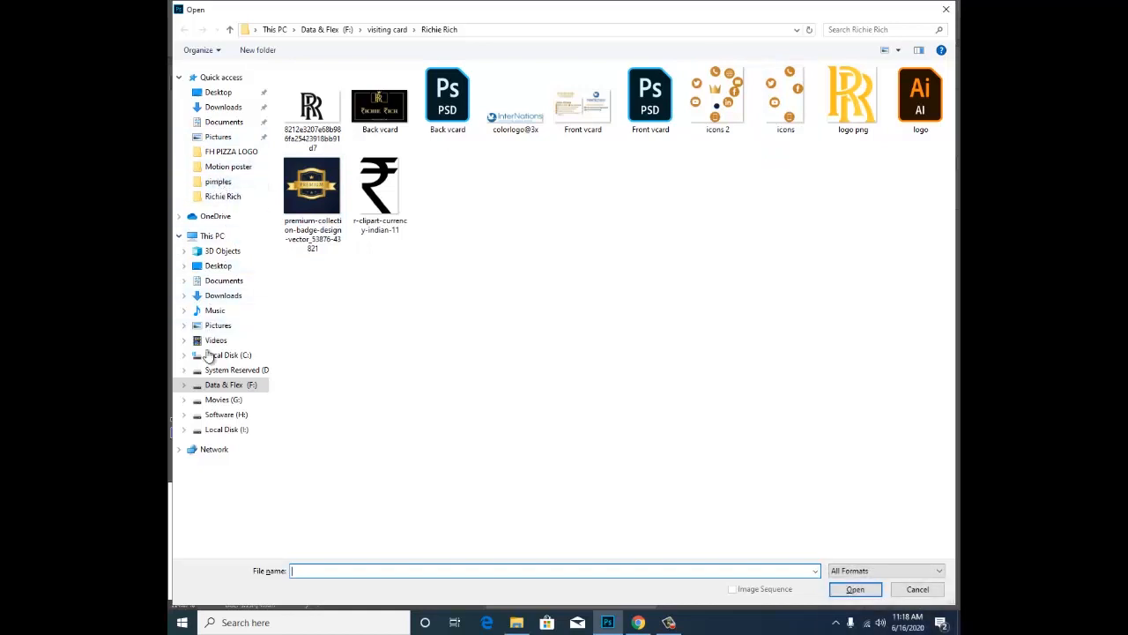
left_click(221, 384)
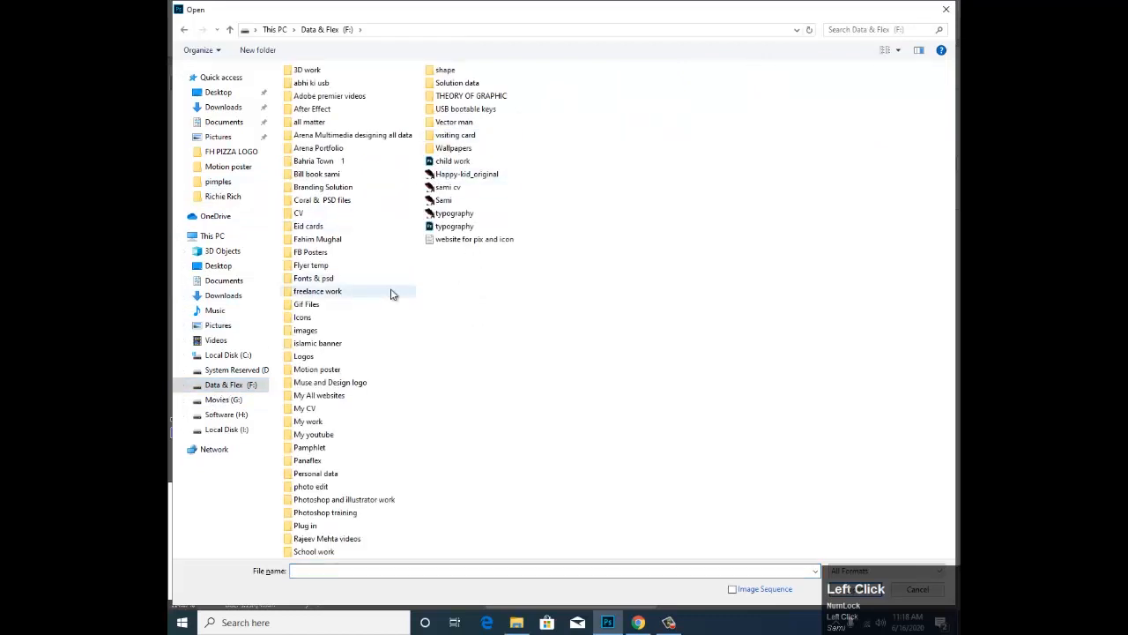
left_click(402, 321)
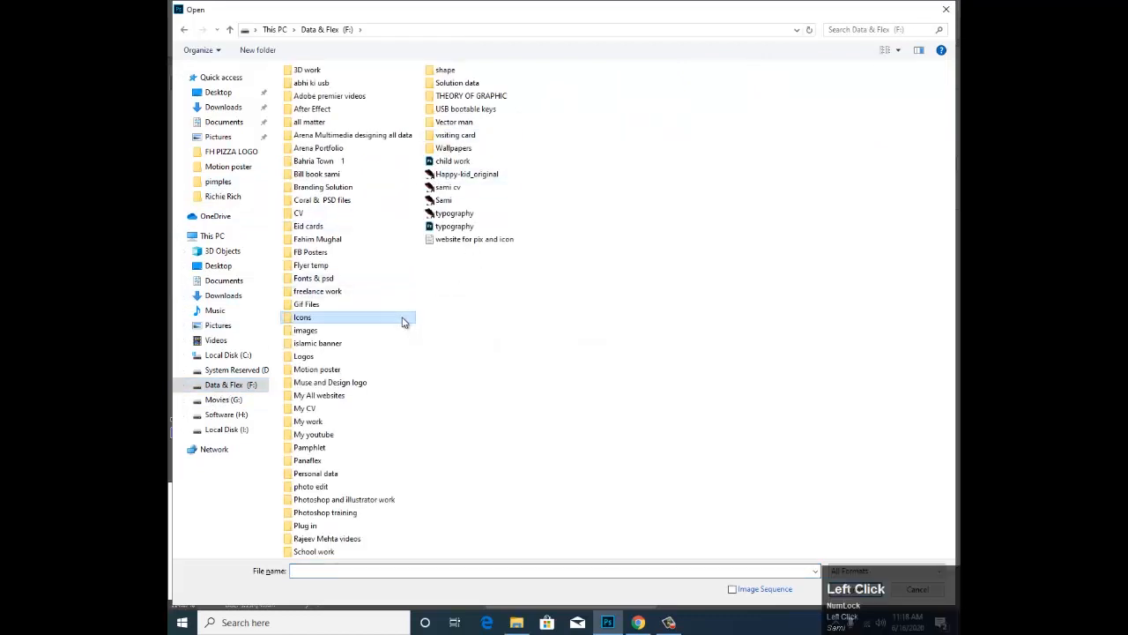
key("p")
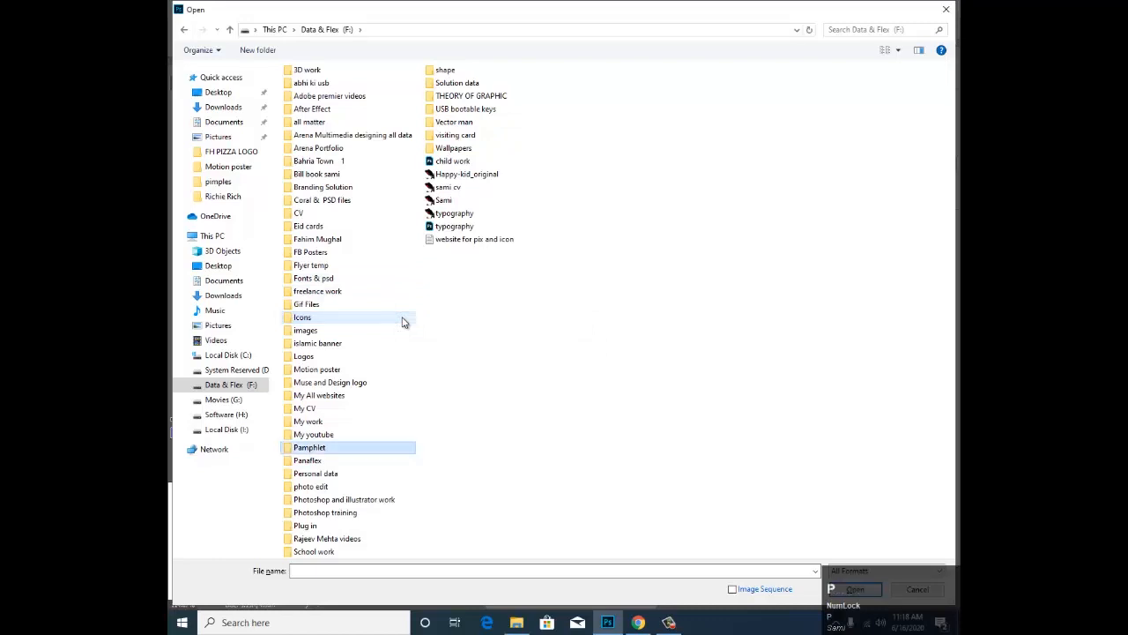
key("p")
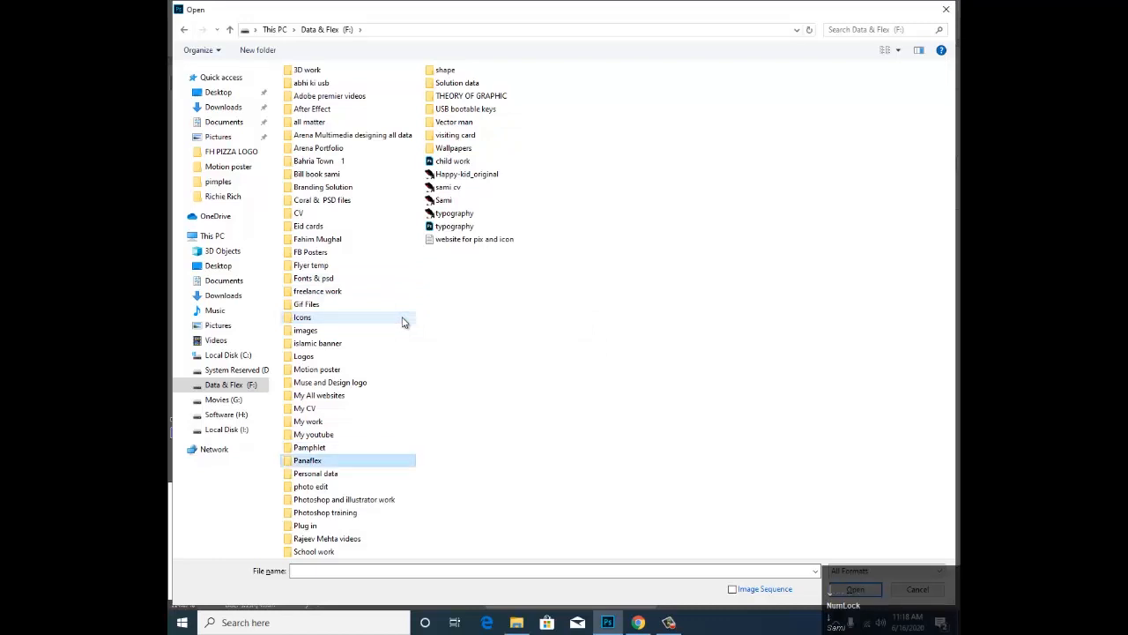
key("Down")
key("Down")
key("Down")
key("Down")
key("Down")
key("Down")
key("Down")
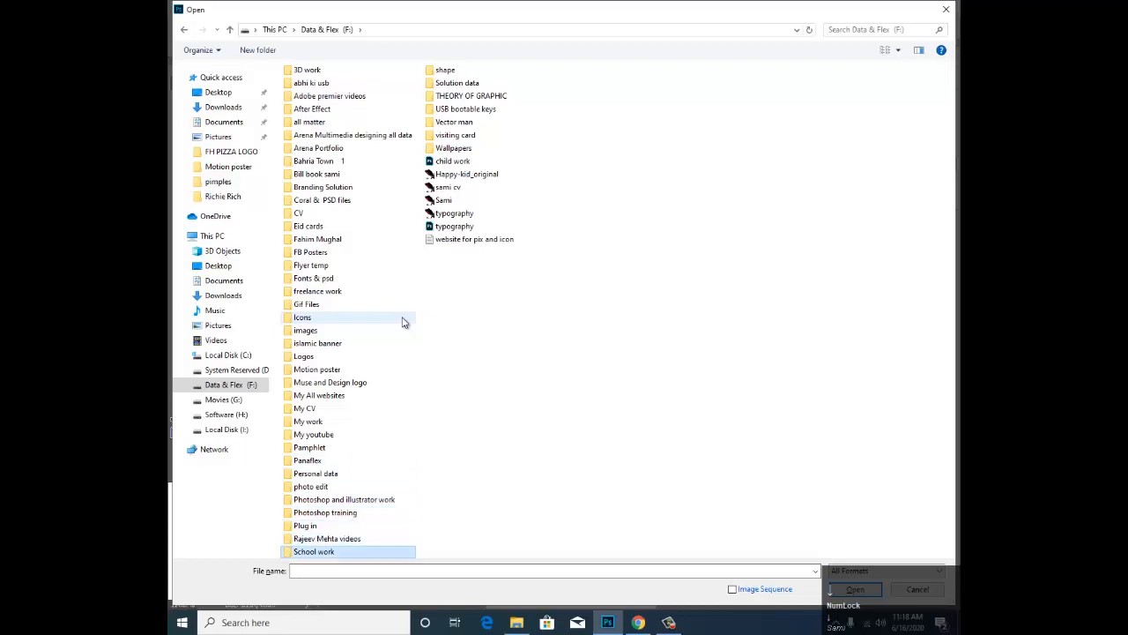
key("Down")
key("Down")
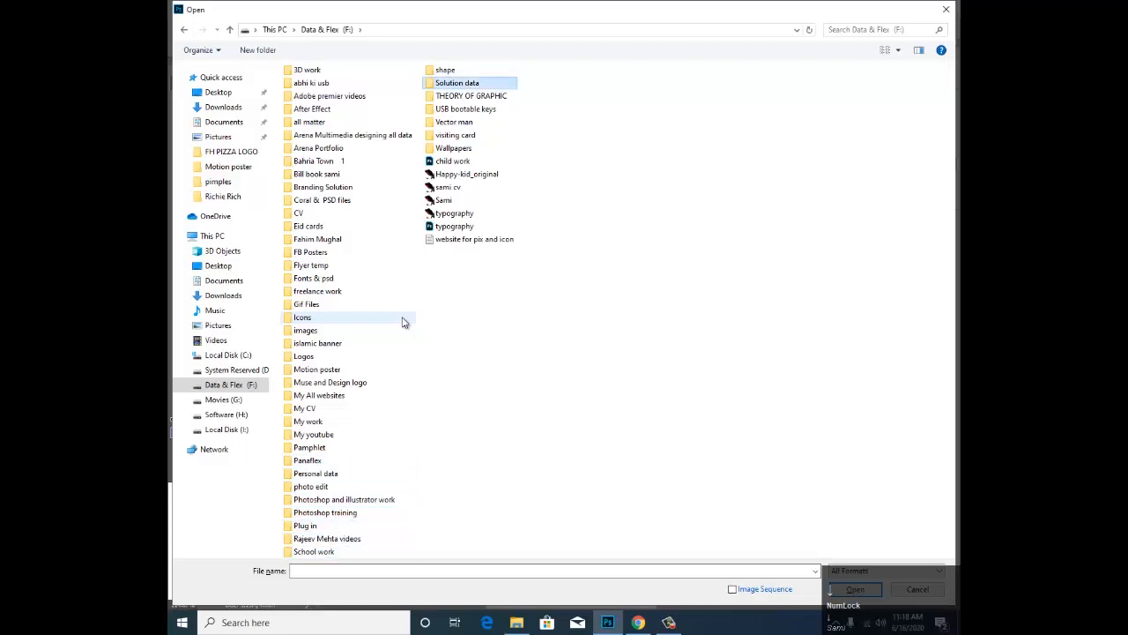
key("Down")
key("Down")
key("Down")
key("Down")
key("Down")
key("Down")
key("Down")
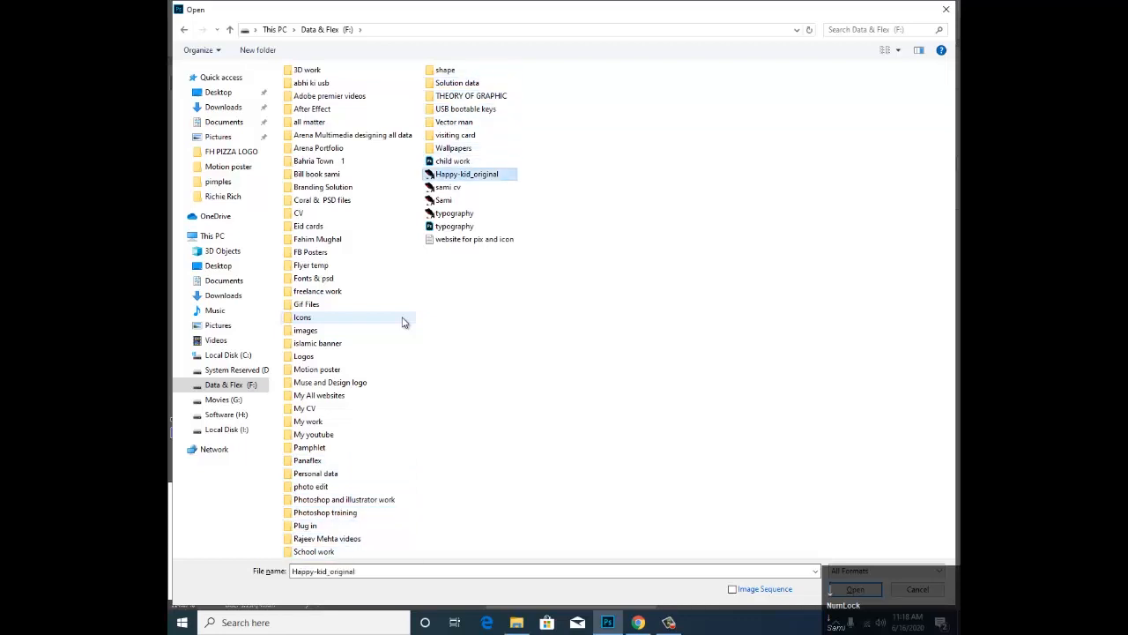
key("Down")
key("Up")
key("Return")
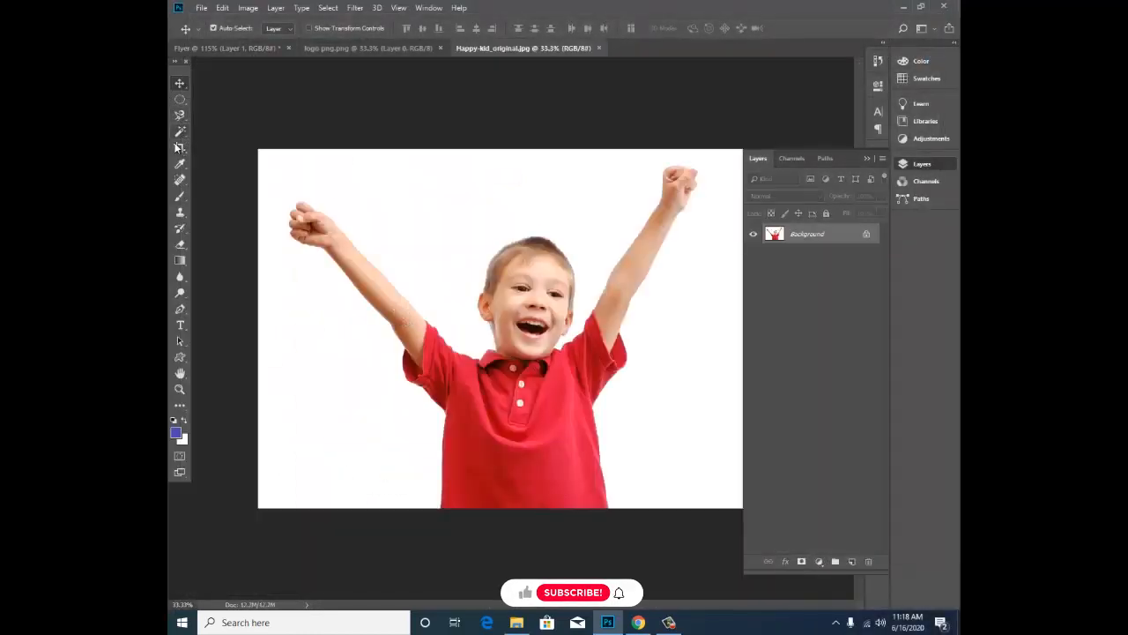
Step: Try to outline the boy with the Magnetic Lasso from the shirt's lower left edge around the raised arm, and discard the path
left_click(181, 121)
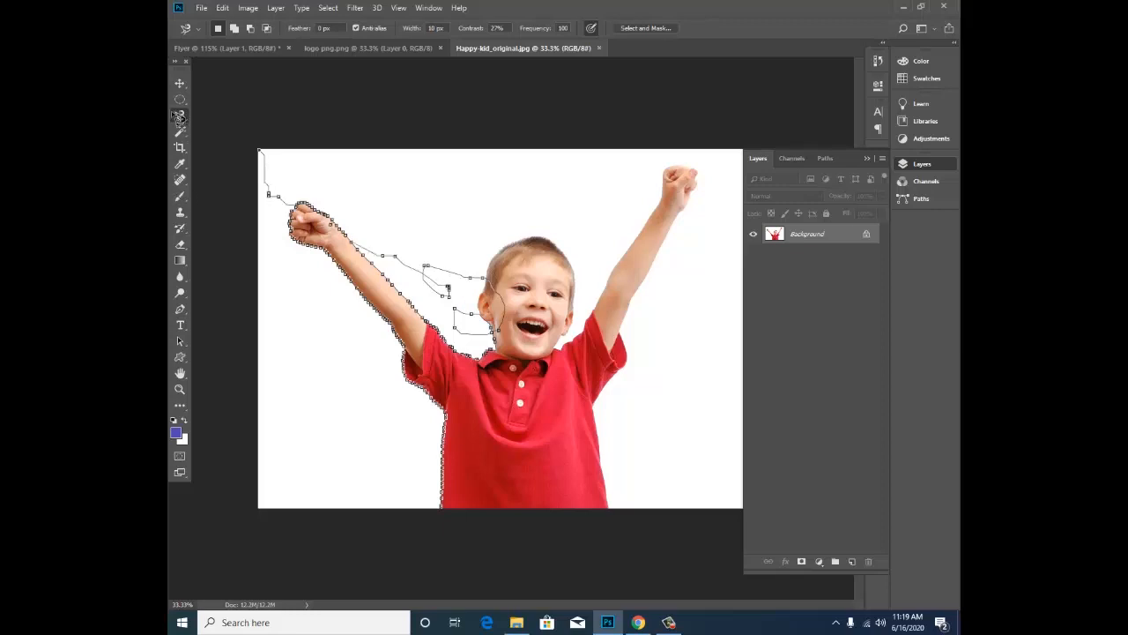
right_click(185, 123)
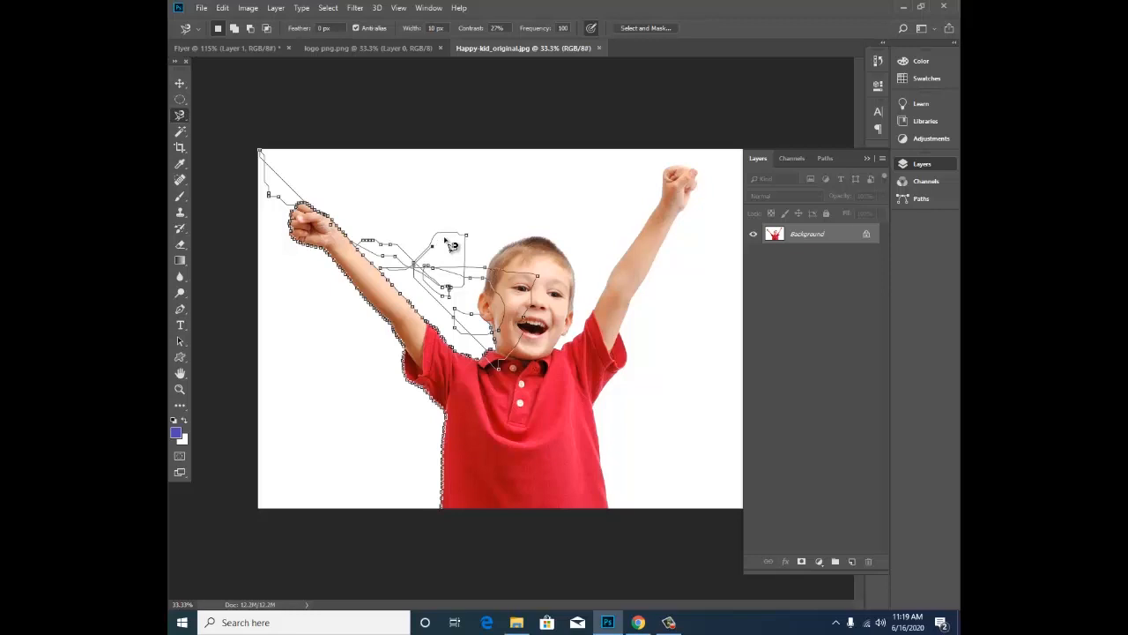
key("Escape")
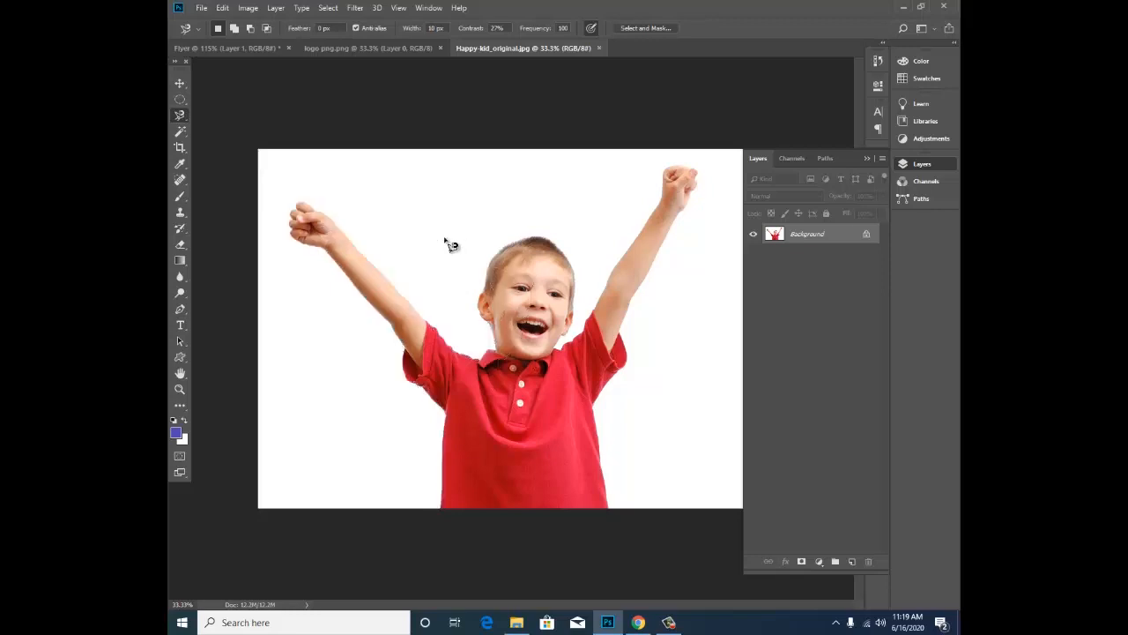
Step: Retry the Magnetic Lasso outline from the lower left corner of the red shirt up its side, and discard the path
right_click(180, 115)
left_click(224, 140)
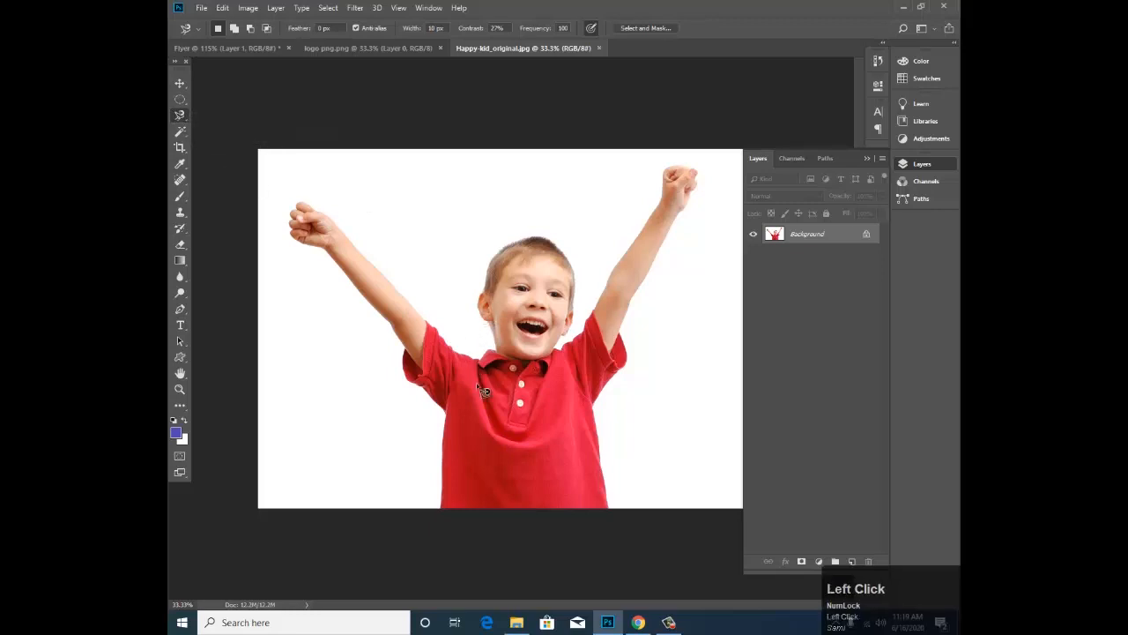
left_click(444, 509)
key("Escape")
left_click(440, 509)
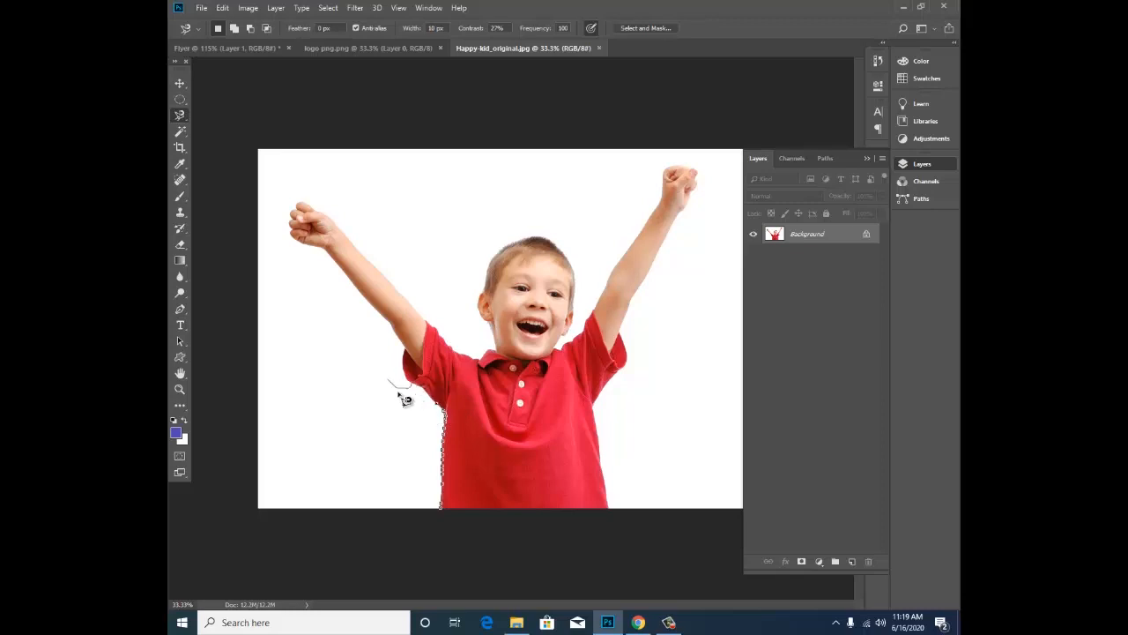
key("BackSpace")
left_click(445, 410)
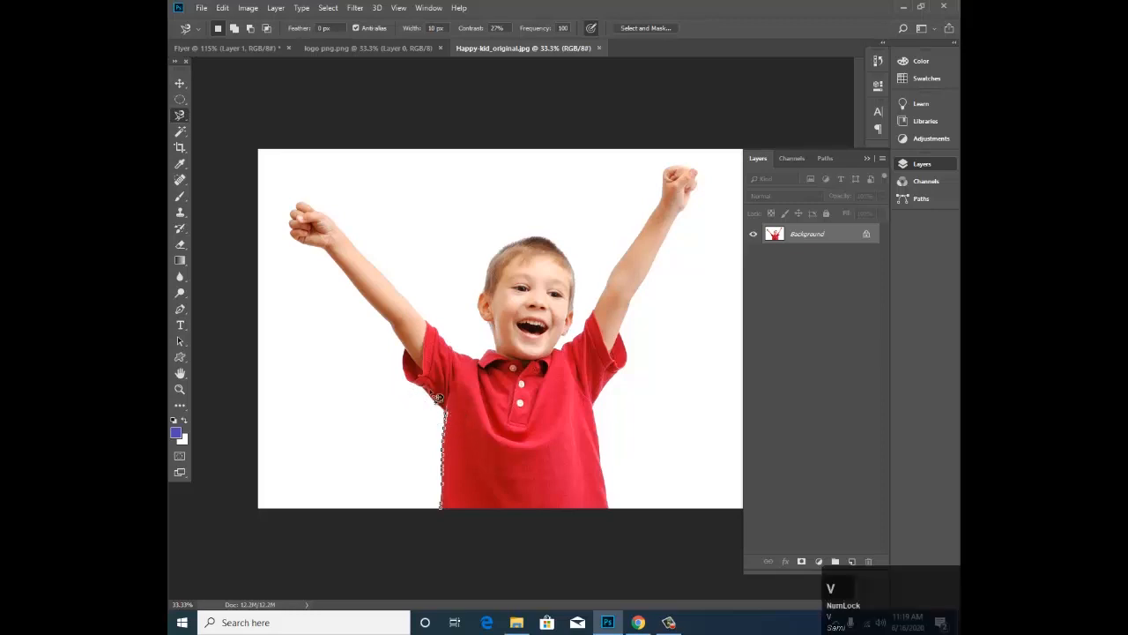
right_click(174, 113)
left_click(183, 101)
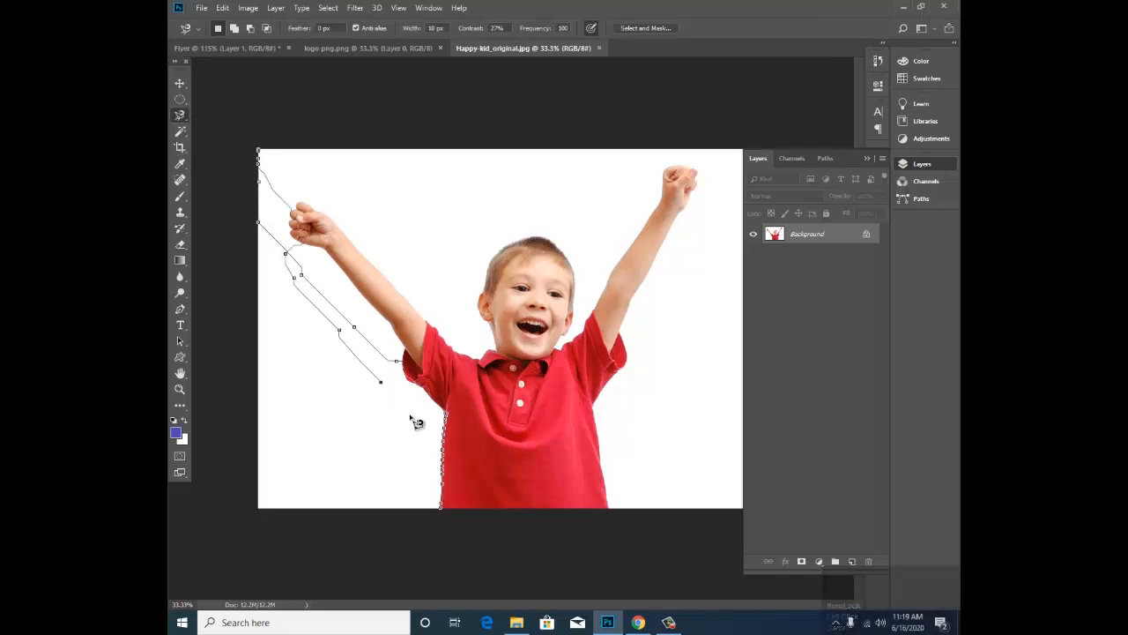
key("Escape")
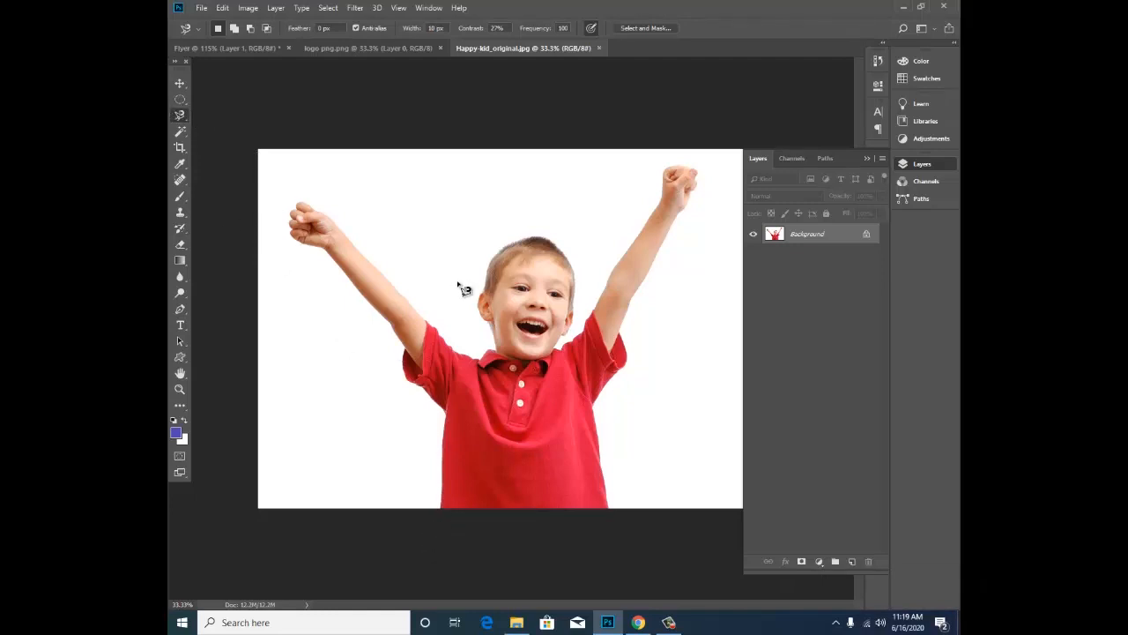
Step: Close the Happy-kid_original image and open pizza_PNG44049 from the FH PIZZA LOGO folder
key("ctrl+Tab")
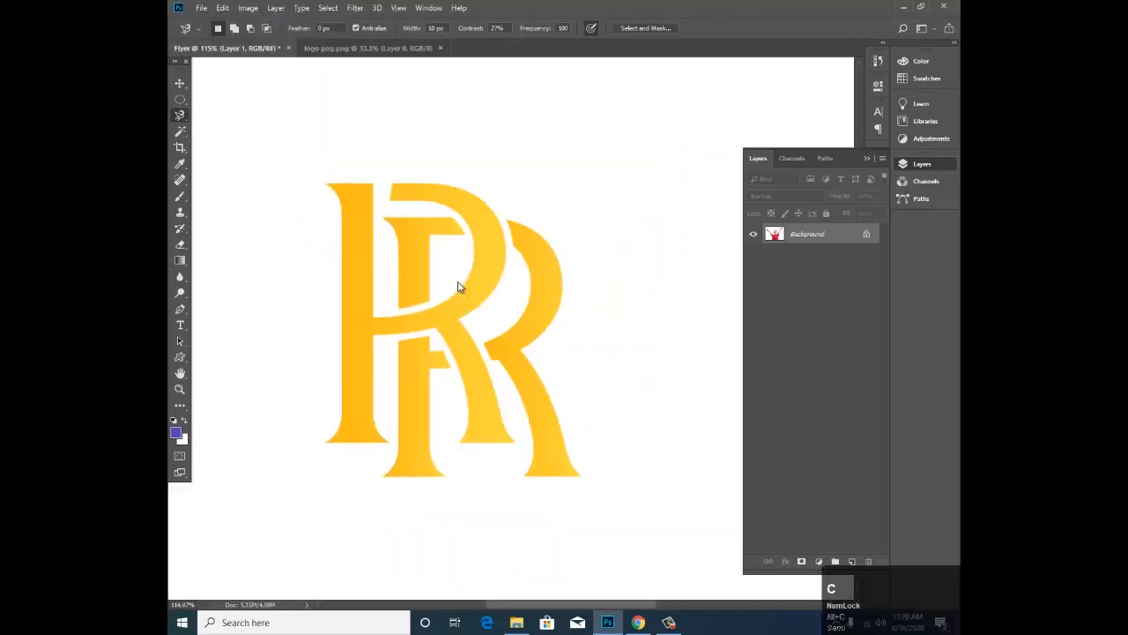
key("ctrl+o")
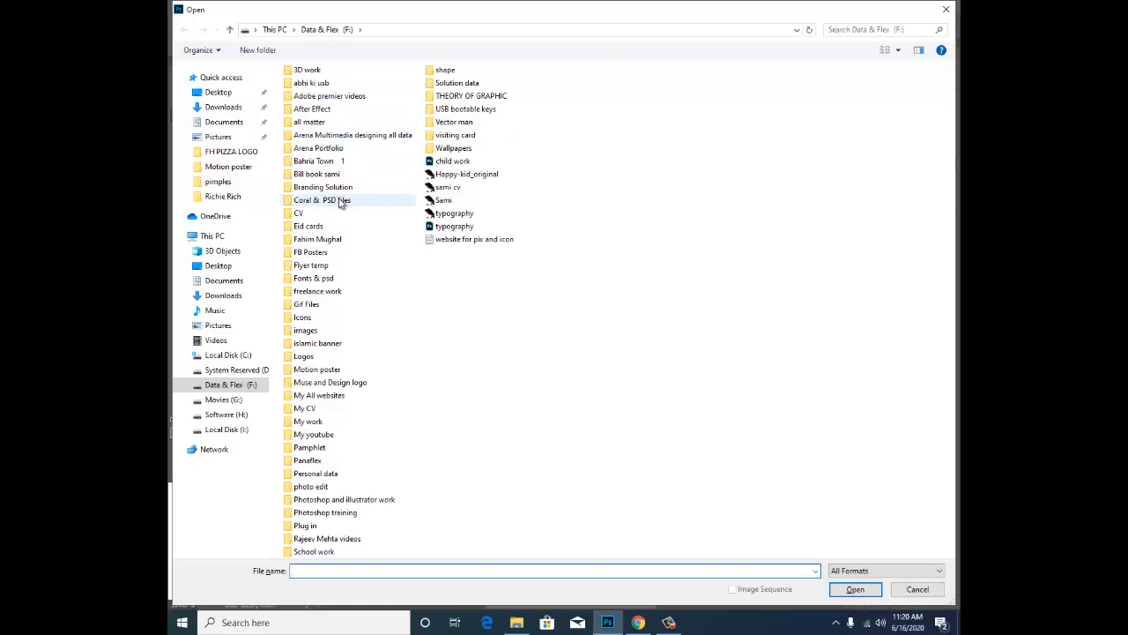
left_click(669, 622)
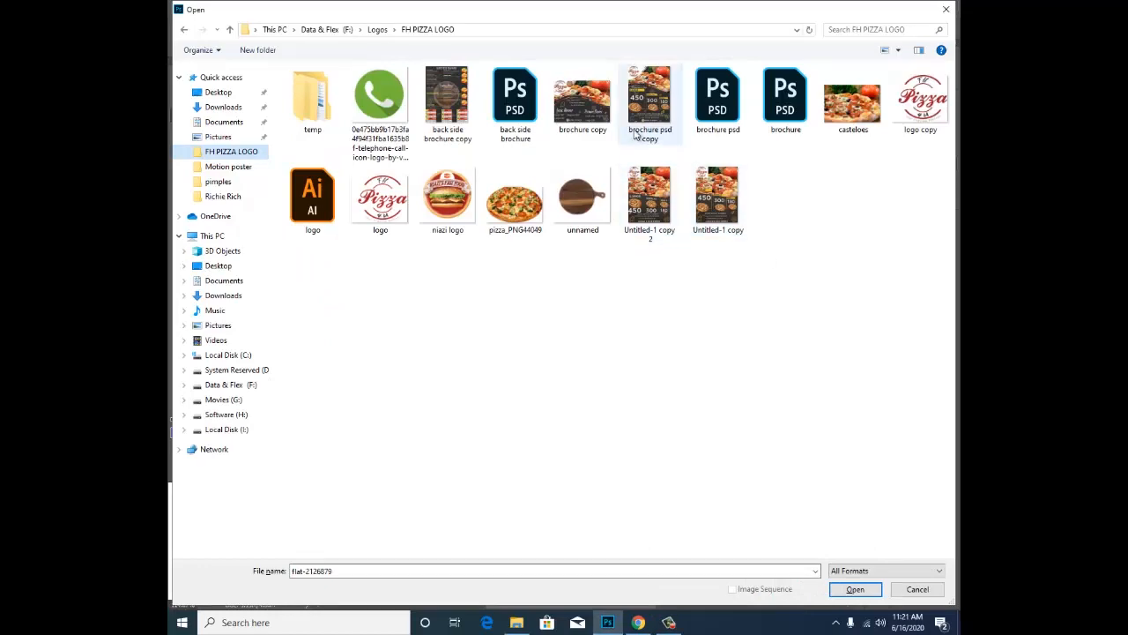
left_click(515, 198)
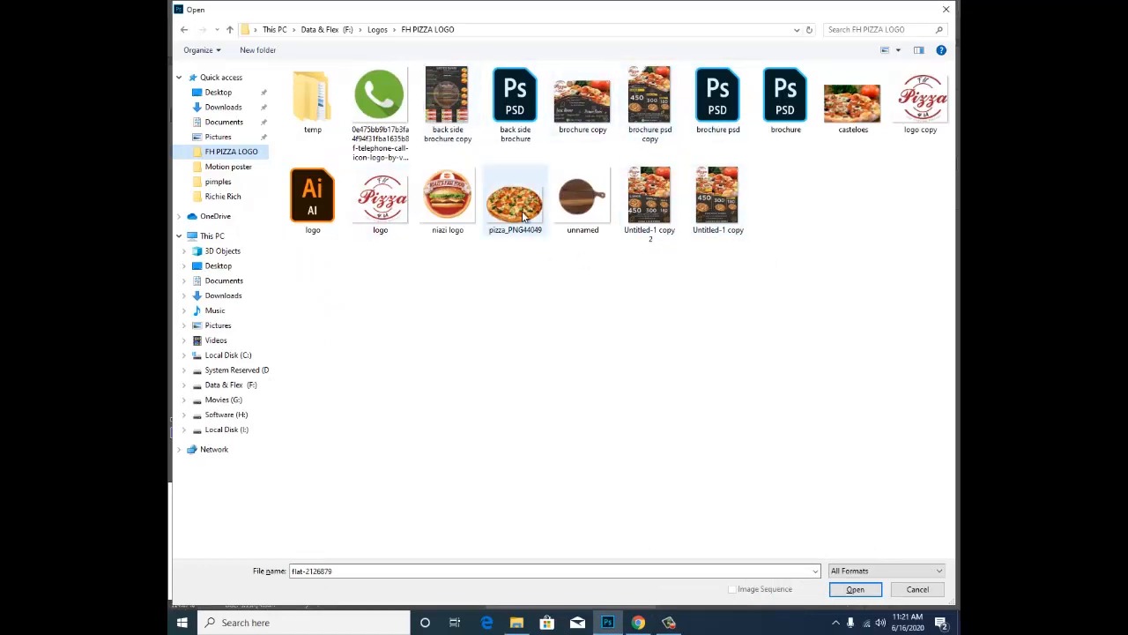
double_click(515, 199)
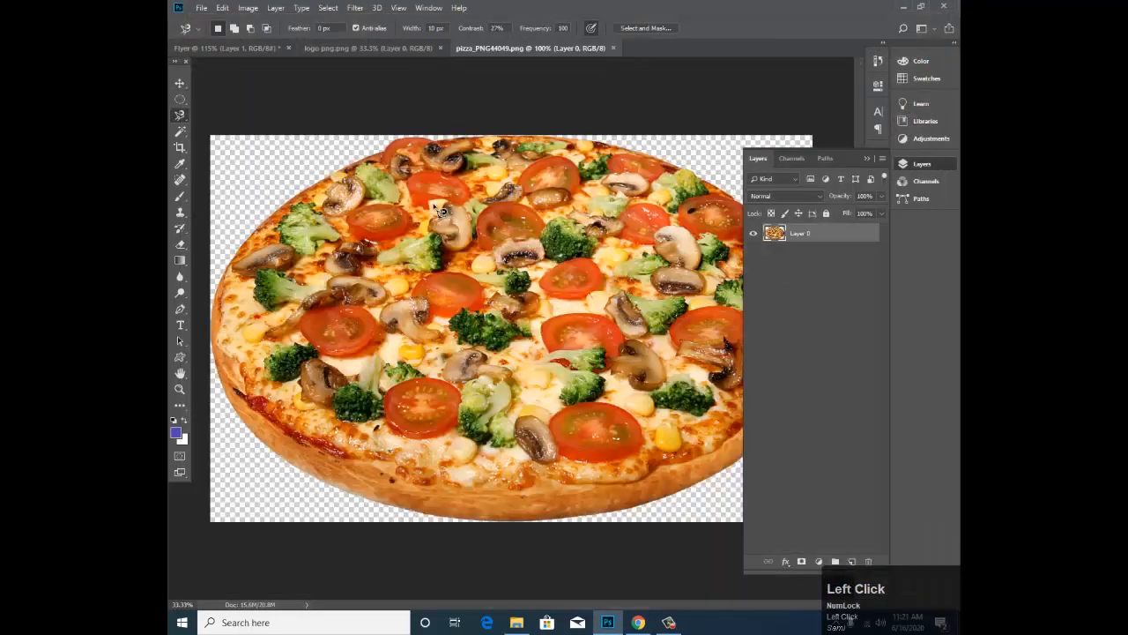
Step: Select the whole pizza image and bring it into the Flyer document as a new layer
key("ctrl+a")
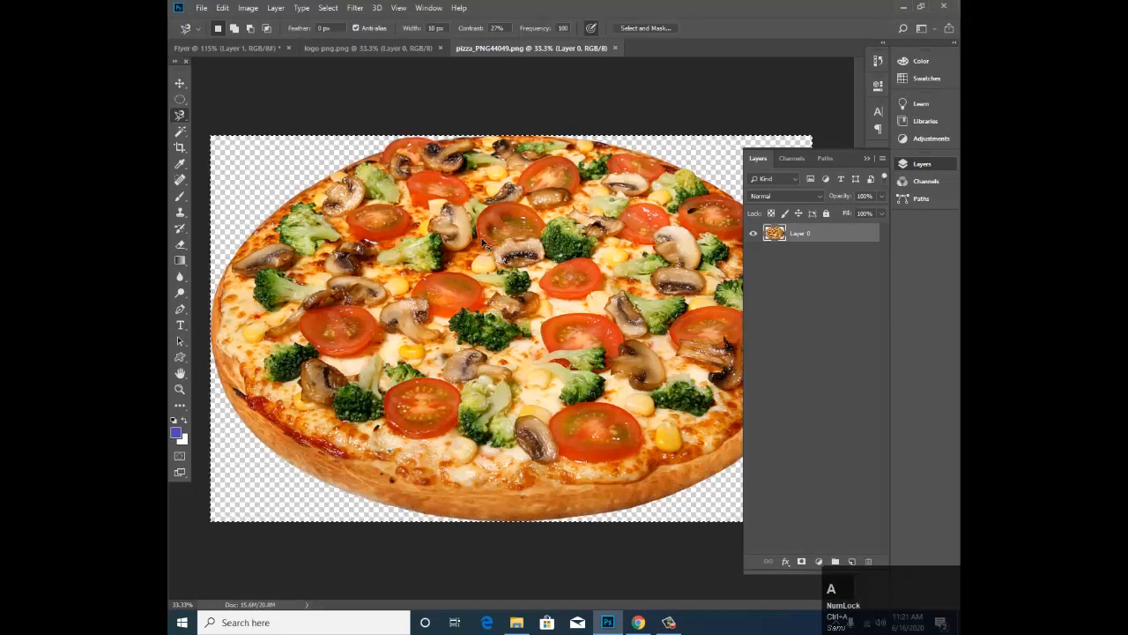
key("v")
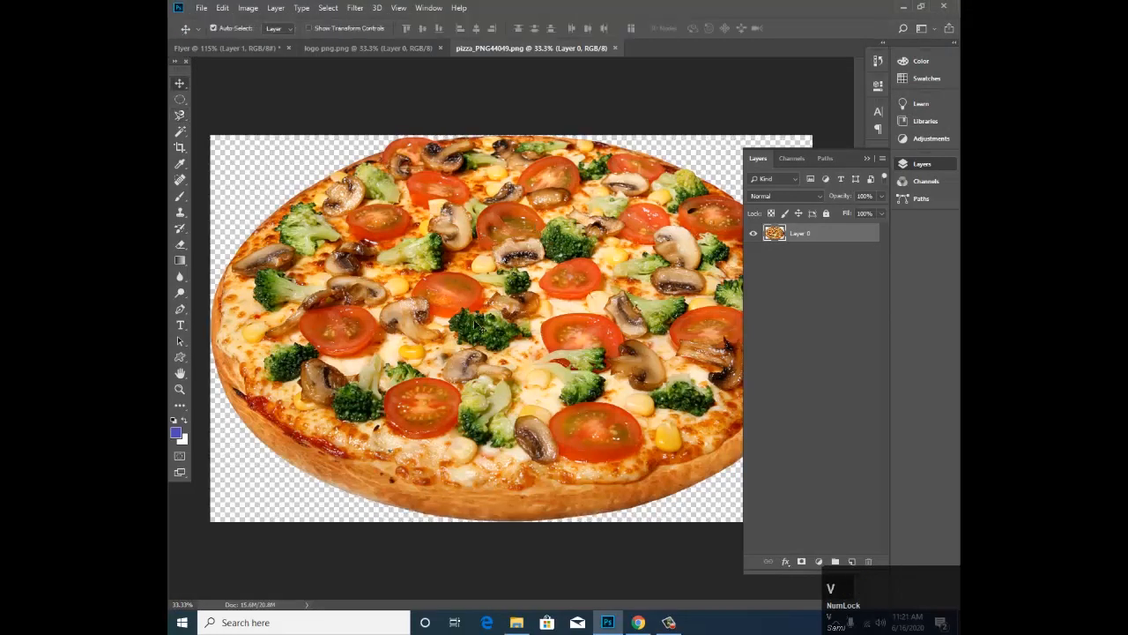
left_click_drag(476, 339, 633, 296)
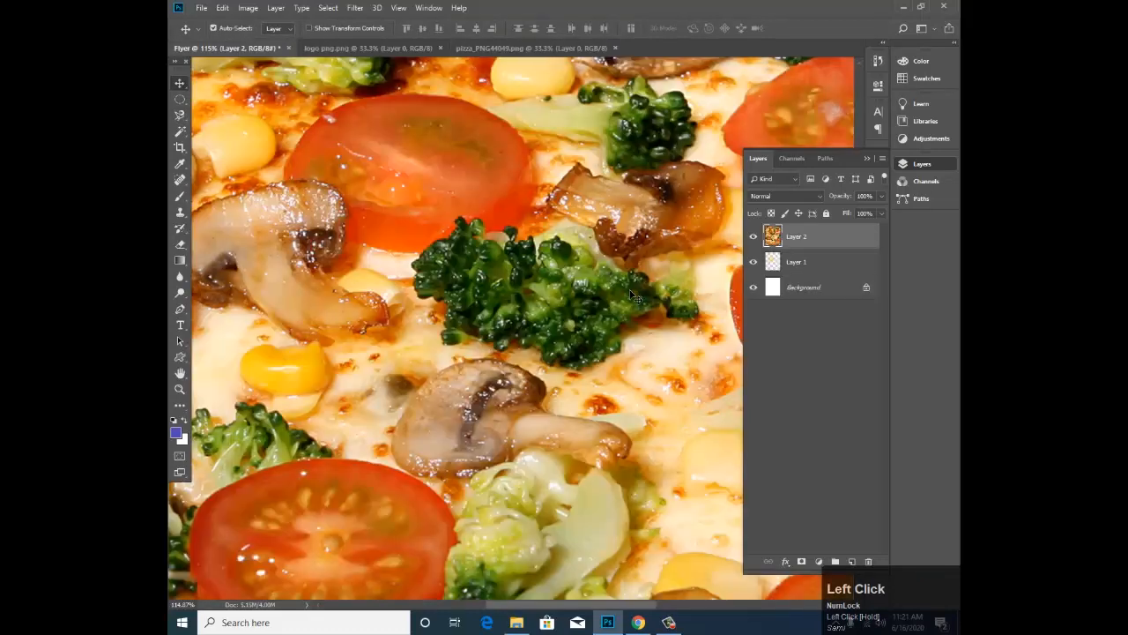
Step: Scale the pizza layer down proportionally to fit within the page width and position it in the upper half of the page
scroll(632, 296, "down", 5)
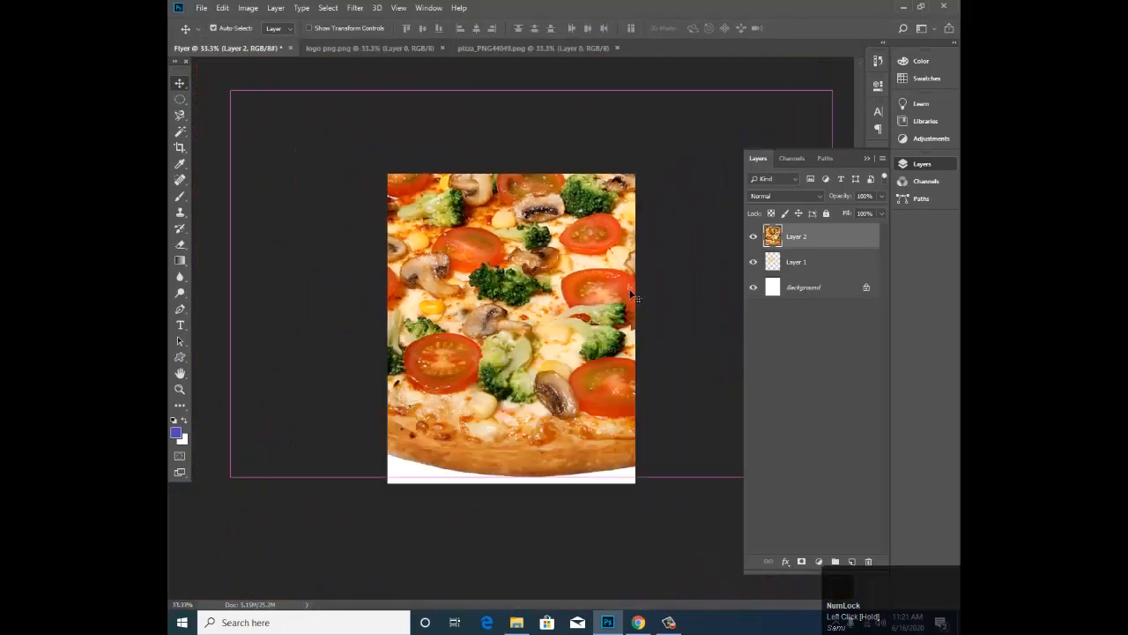
key("ctrl+t")
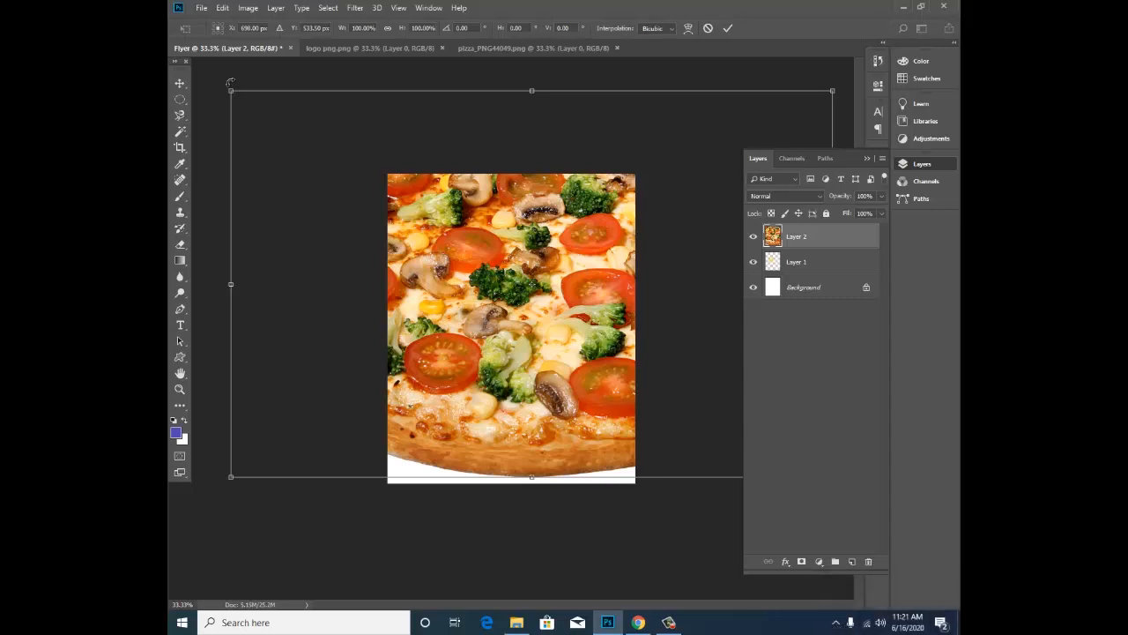
left_click_drag(229, 90, 401, 191)
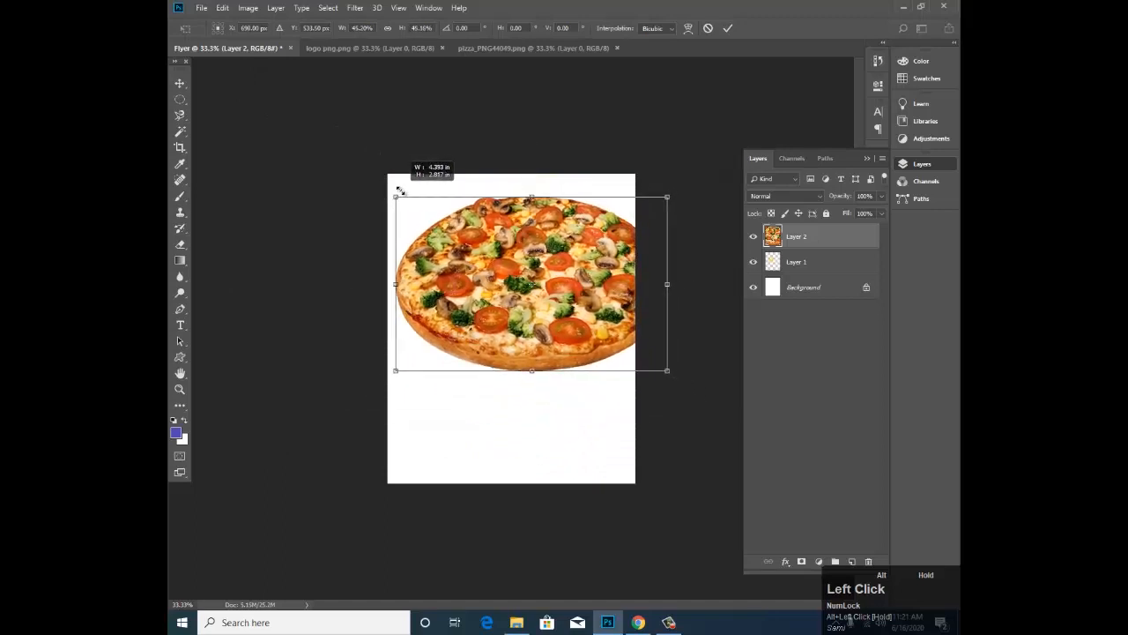
left_click_drag(399, 190, 400, 191)
left_click_drag(507, 239, 474, 225)
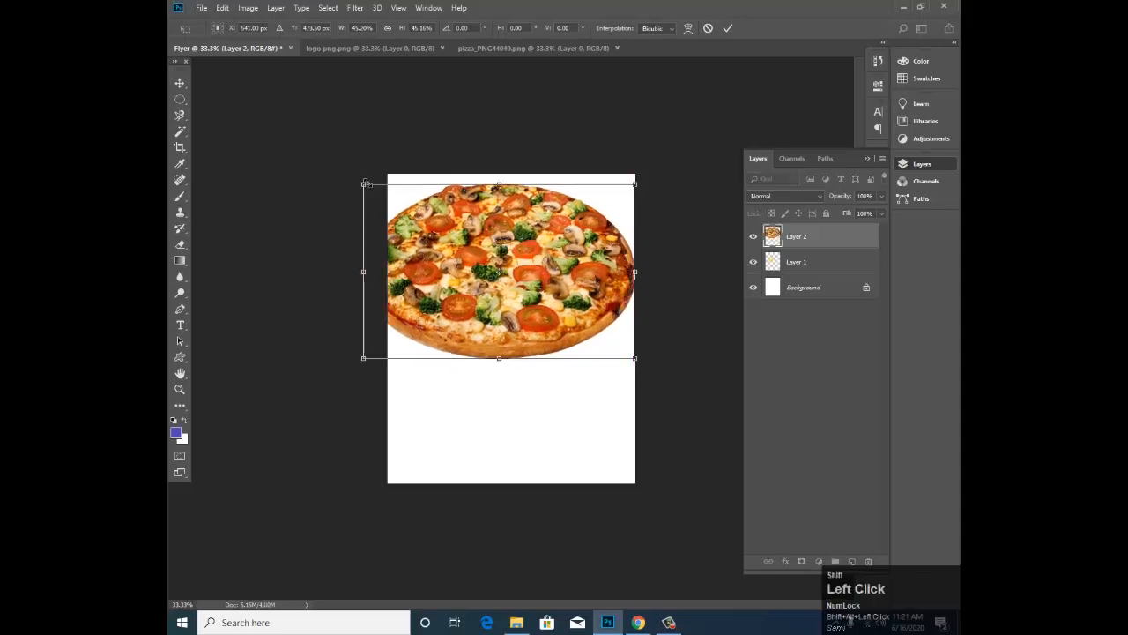
left_click_drag(366, 183, 419, 206)
mouse_move(503, 281)
left_mouse_down()
mouse_move(478, 272)
mouse_move(491, 276)
left_mouse_up()
key("Return")
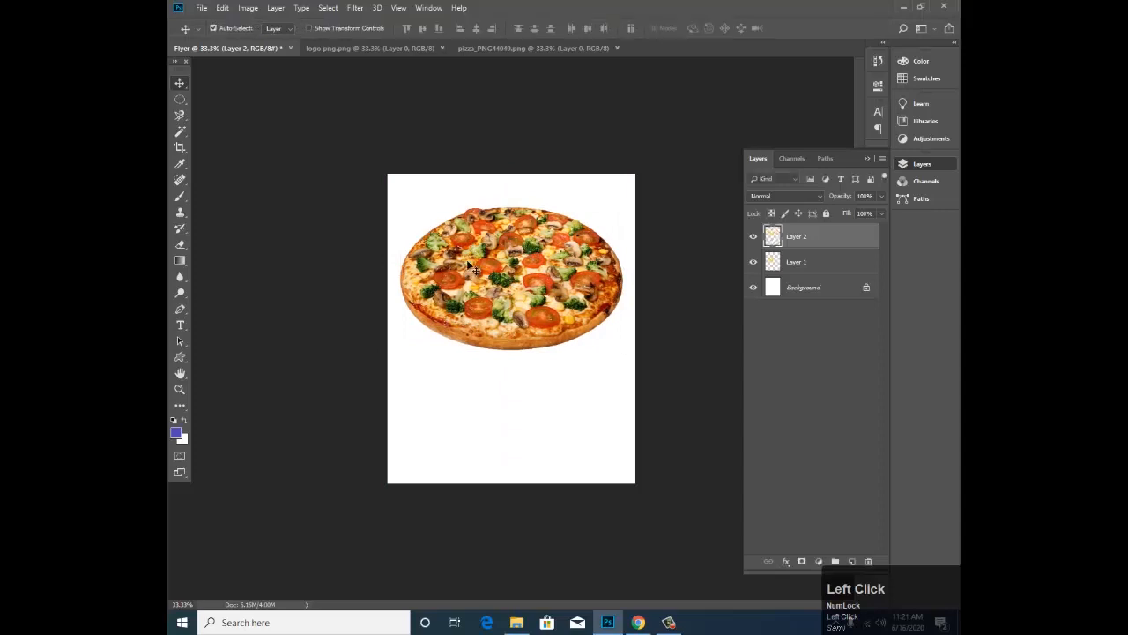
Step: Outline the whole pizza on Layer 2 with the Magnetic Lasso, from its left edge around to the starting point
key("z")
left_click(467, 262)
key("v")
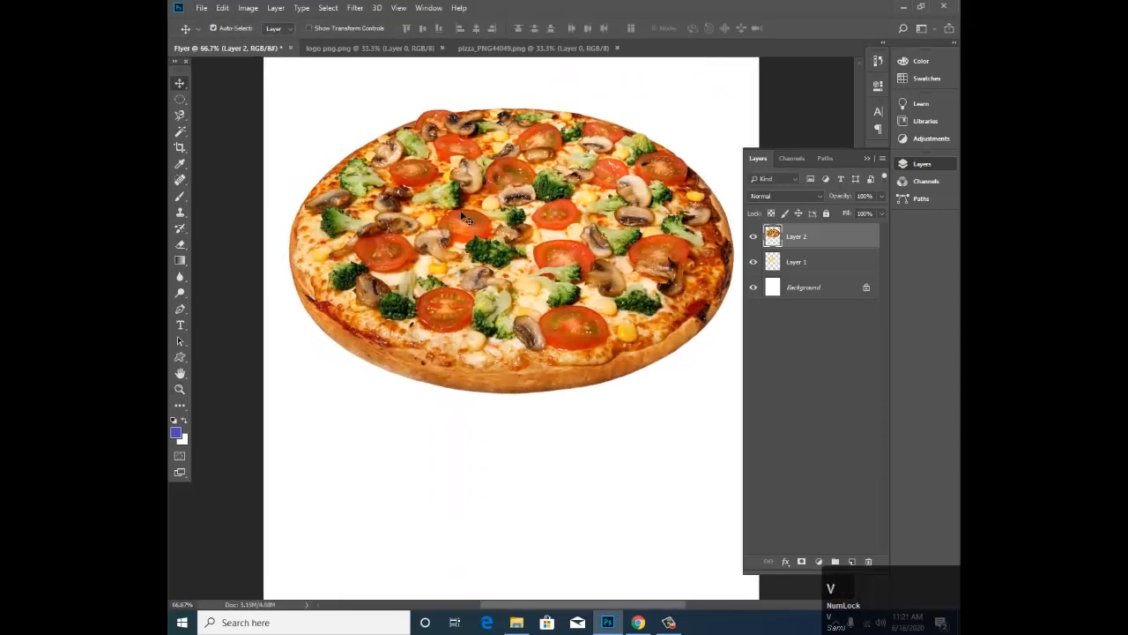
left_click(179, 115)
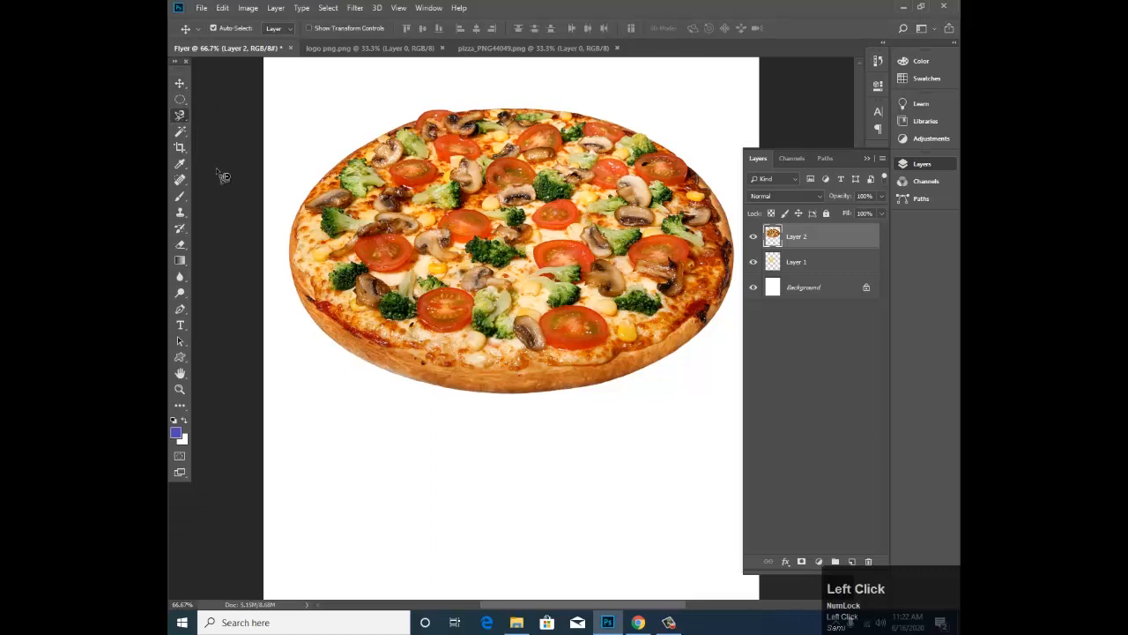
left_click(290, 235)
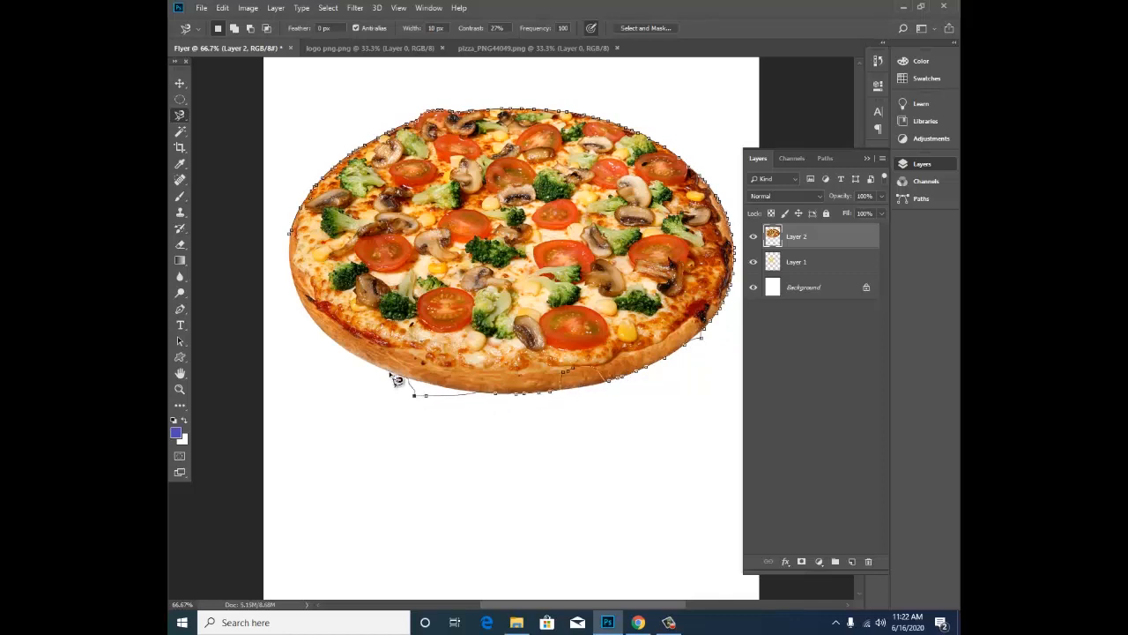
left_click(296, 240)
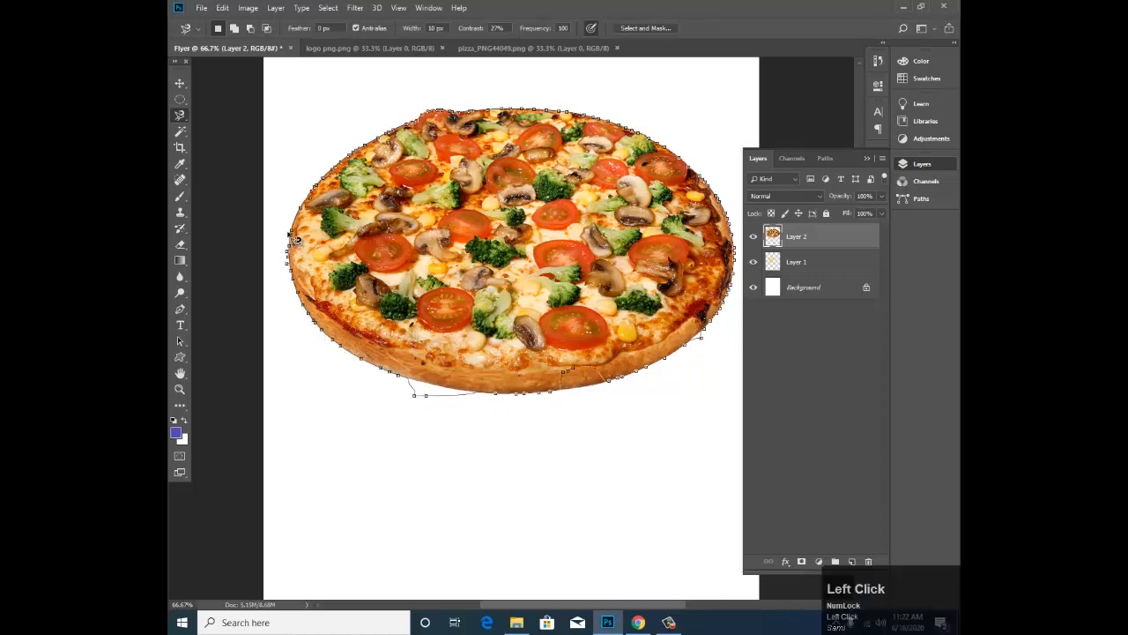
Step: Using the Lasso, subtract the excess below the pizza's bottom edge from the selection and add the missed section of crust
right_click(180, 117)
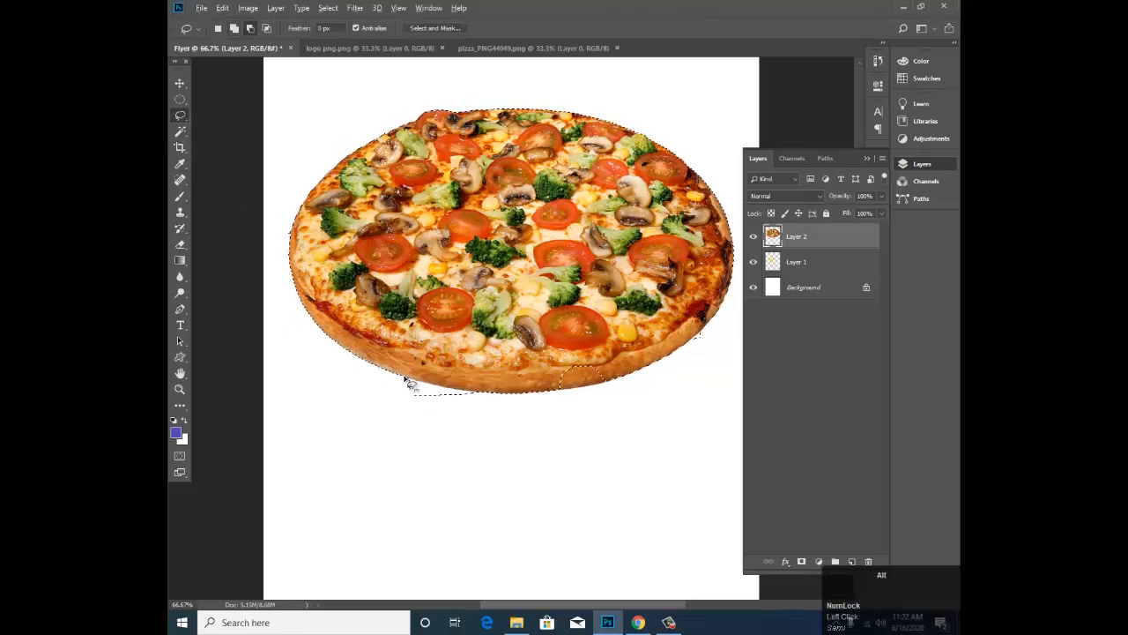
left_click(406, 380, "alt")
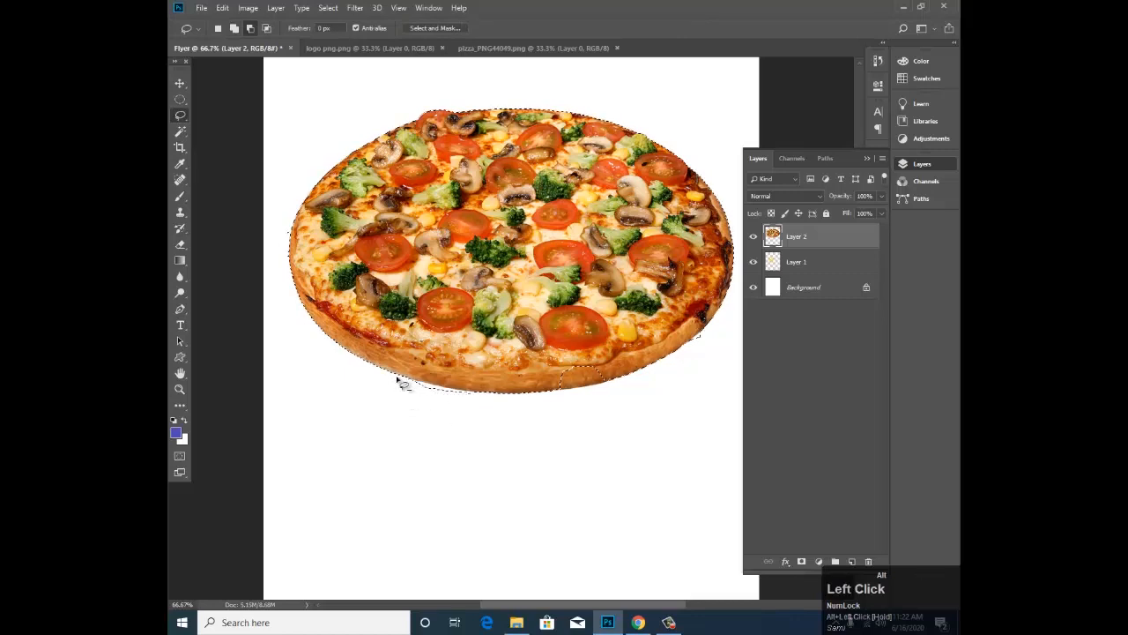
left_click_drag(407, 379, 411, 379)
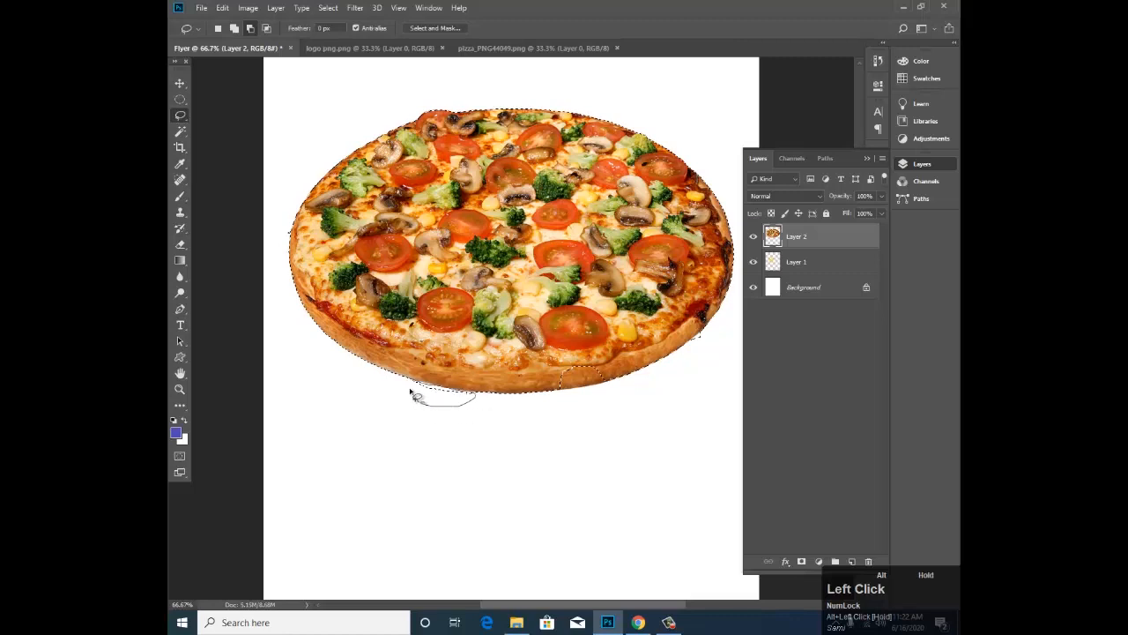
left_click_drag(430, 402, 601, 396)
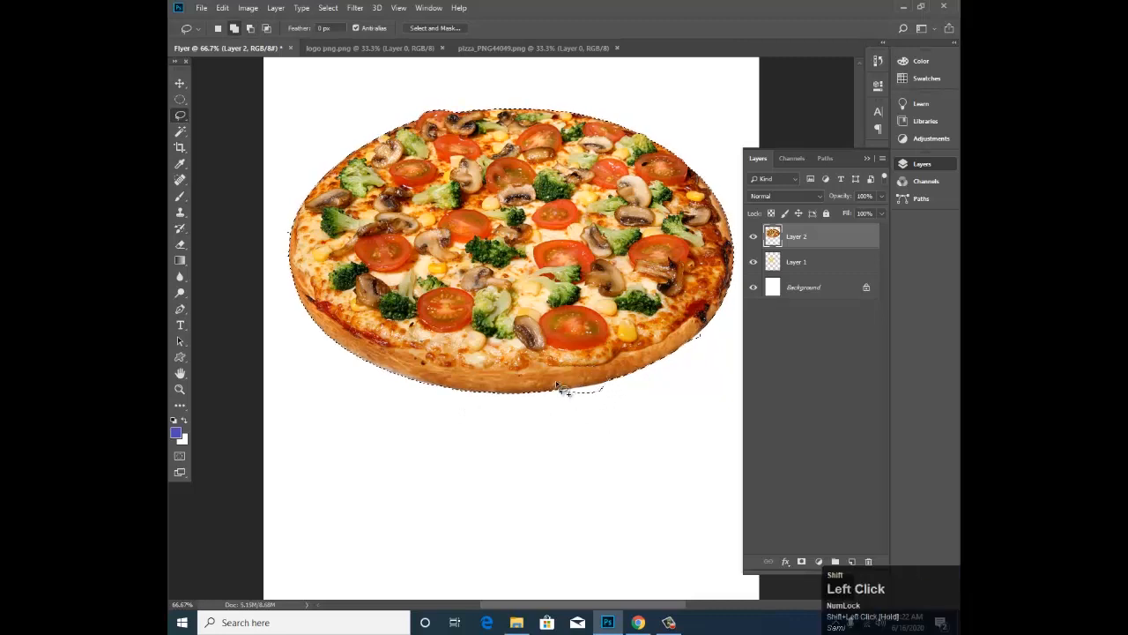
mouse_move(559, 390)
left_mouse_down()
mouse_move(608, 384)
mouse_move(605, 397)
mouse_move(565, 394)
left_mouse_up()
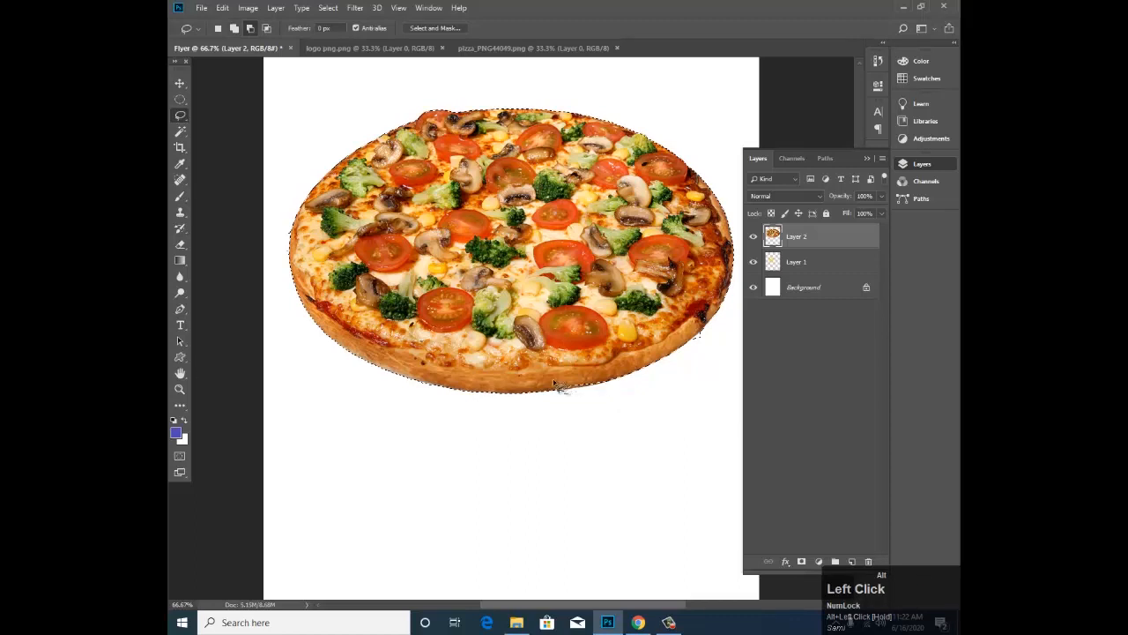
Step: Subtract the small stray area outside the pizza's lower-right edge from the selection with the Lasso
key("space")
left_click_drag(640, 378, 514, 391)
mouse_move(386, 393)
left_mouse_down()
mouse_move(423, 398)
mouse_move(438, 367)
left_mouse_up()
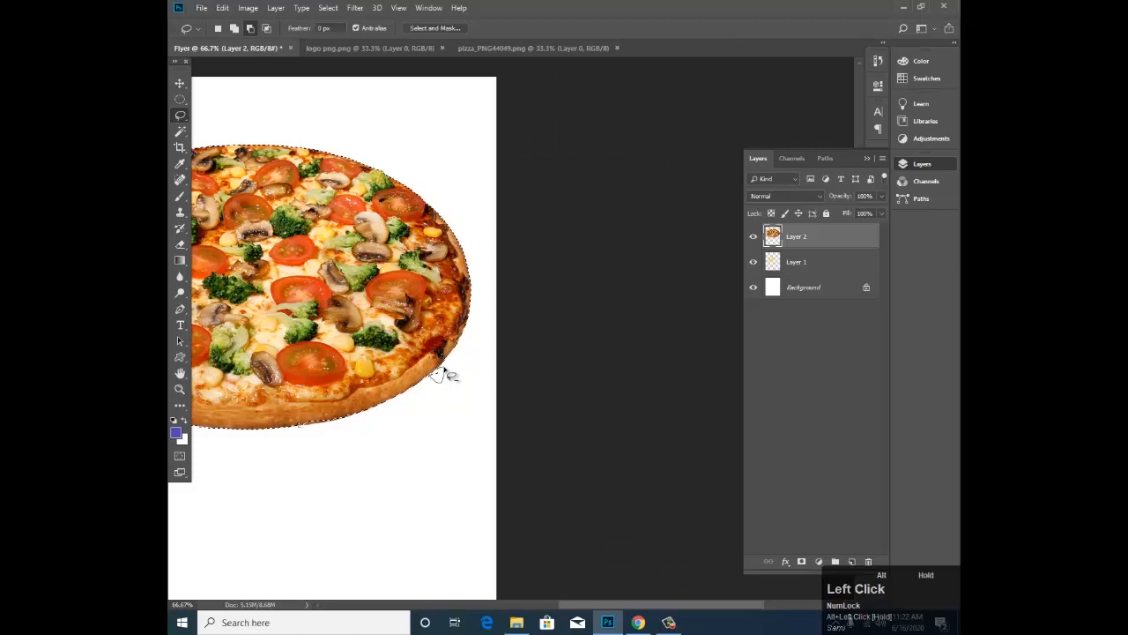
left_click_drag(445, 369, 446, 368)
left_click_drag(405, 408, 474, 539)
mouse_move(381, 511)
left_mouse_down()
mouse_move(446, 407)
mouse_move(562, 467)
left_mouse_up()
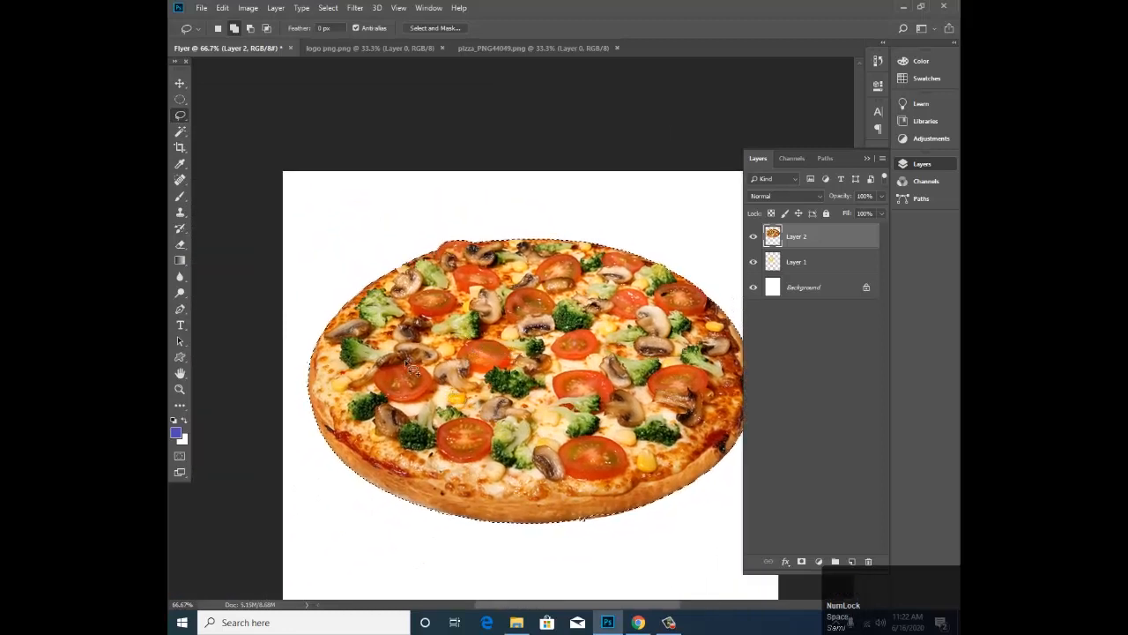
Step: Cut the selected pizza out of Layer 2 and paste it as a new layer
key("Delete")
left_click_drag(405, 421, 310, 212)
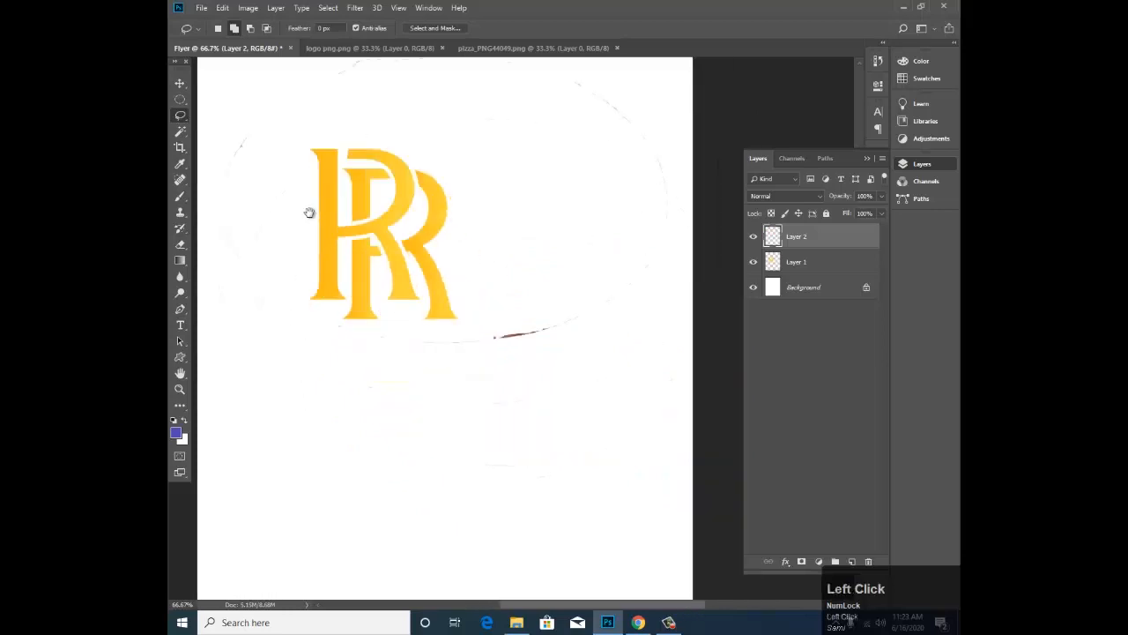
key("ctrl+v")
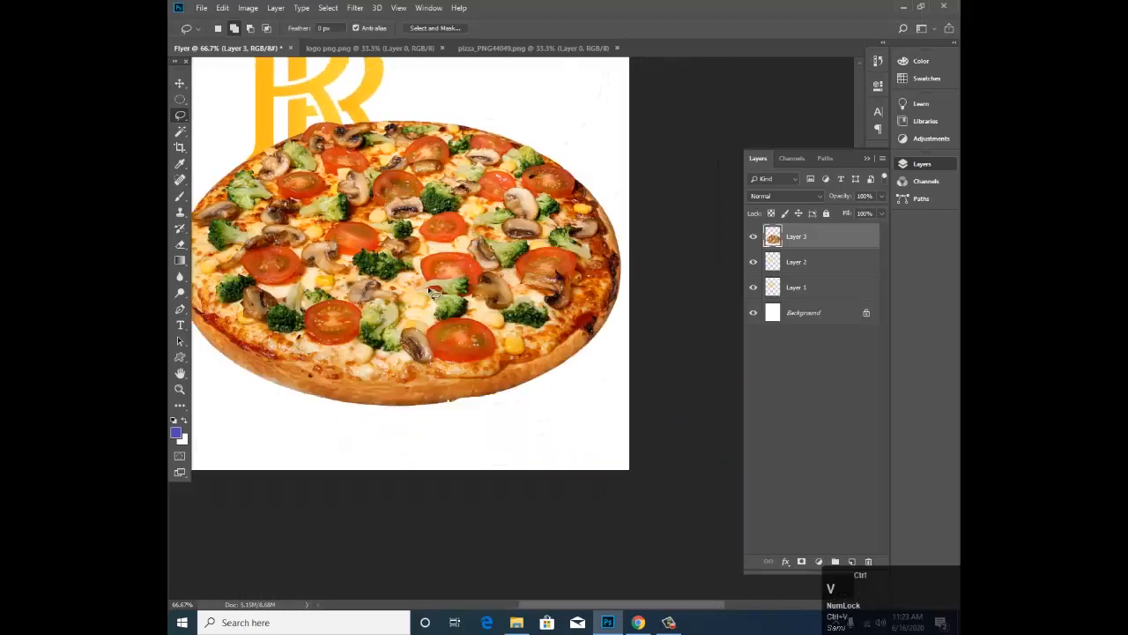
left_click_drag(377, 211, 485, 372)
key("v")
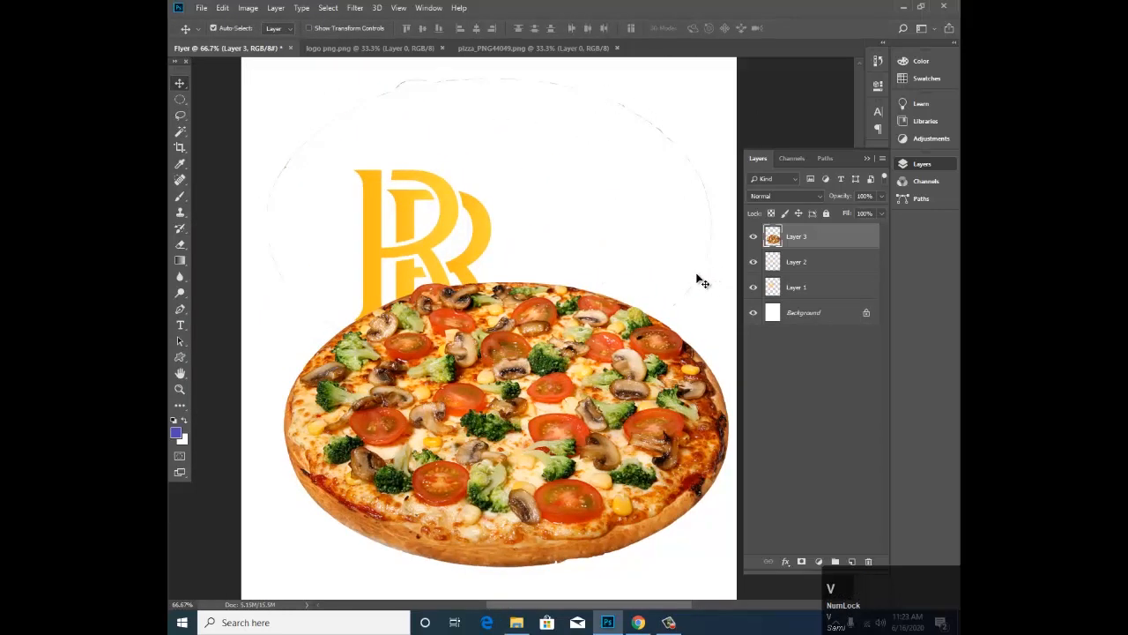
left_click_drag(700, 280, 725, 294)
left_click_drag(679, 148, 715, 199)
Step: Undo the paste and the cut to restore the selected pizza on Layer 2
key("ctrl+z")
key("ctrl+alt+z")
key("ctrl+alt+z")
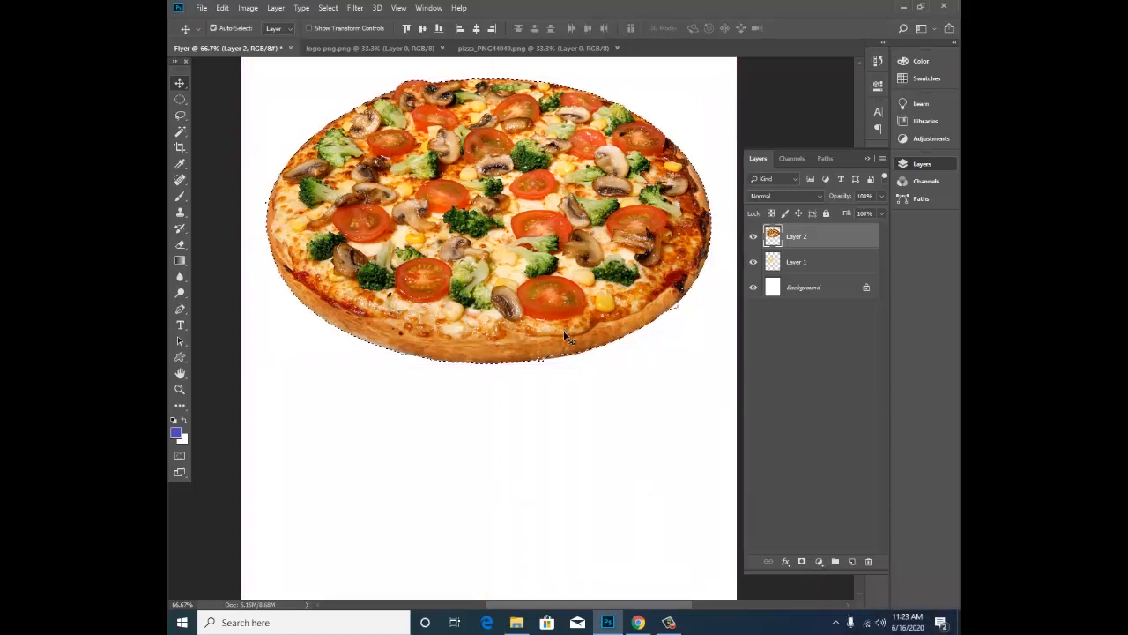
key("ctrl")
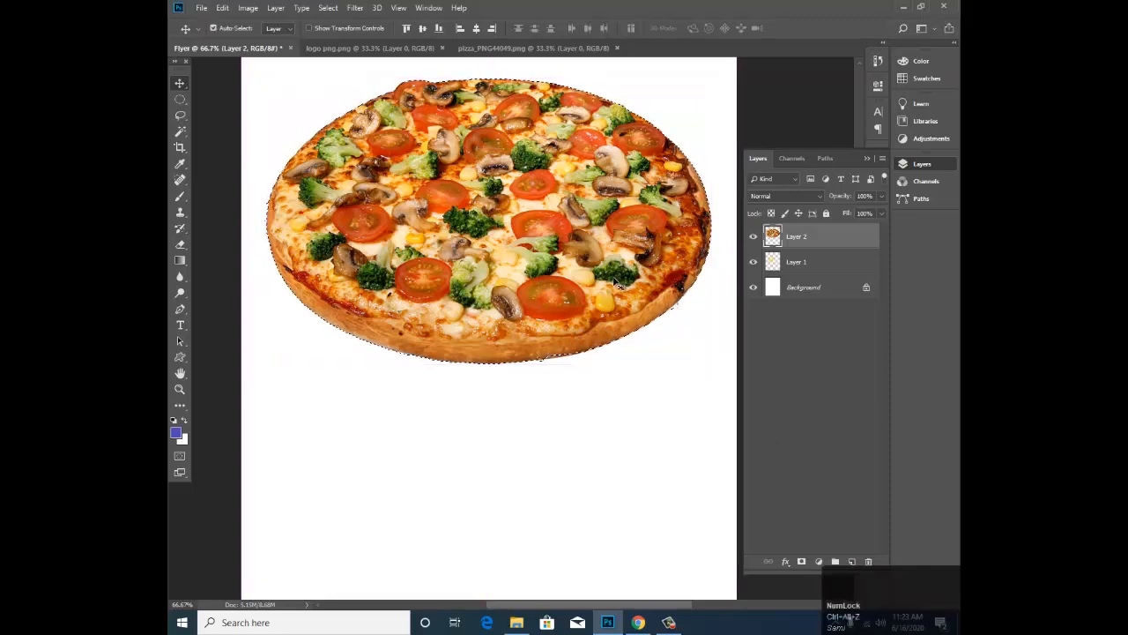
Step: Copy the selected pizza to a new layer, placing the copy low on the page and the original near the top
left_click_drag(542, 191, 565, 336)
key("ctrl+z")
key("ctrl+j")
left_click_drag(528, 212, 541, 447)
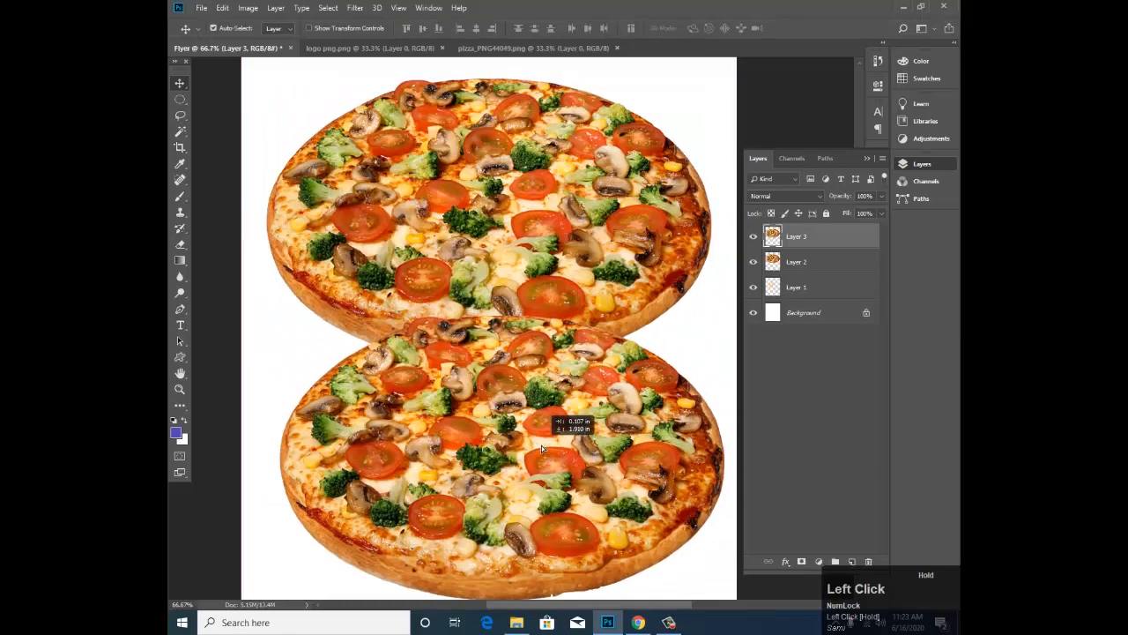
left_click_drag(498, 181, 604, 129)
left_click_drag(544, 225, 432, 189)
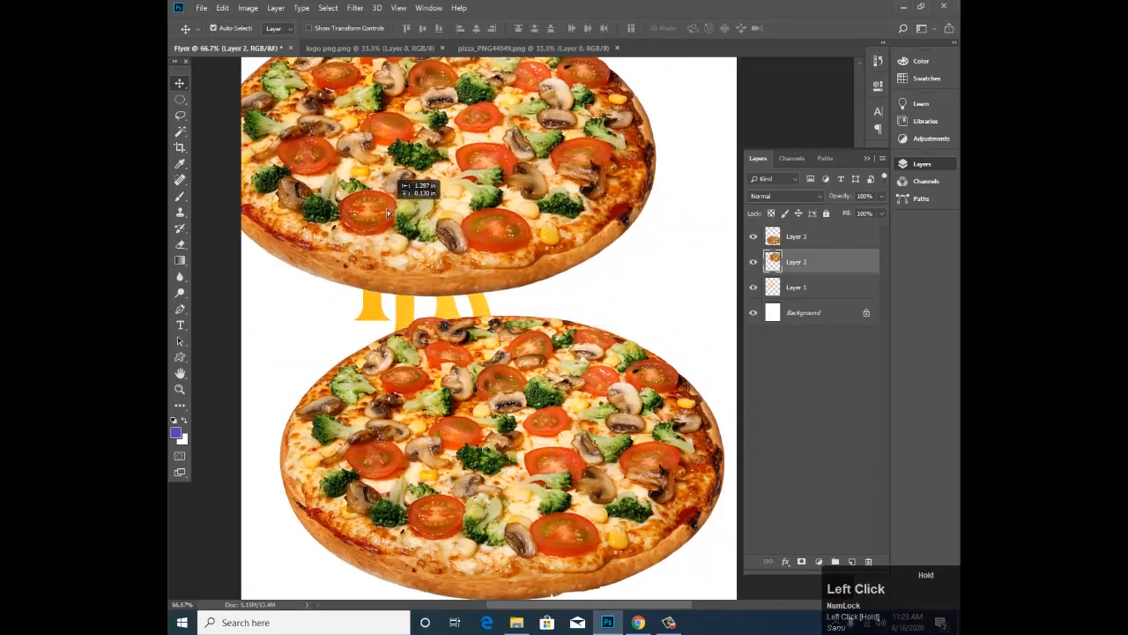
left_click_drag(449, 436, 408, 296)
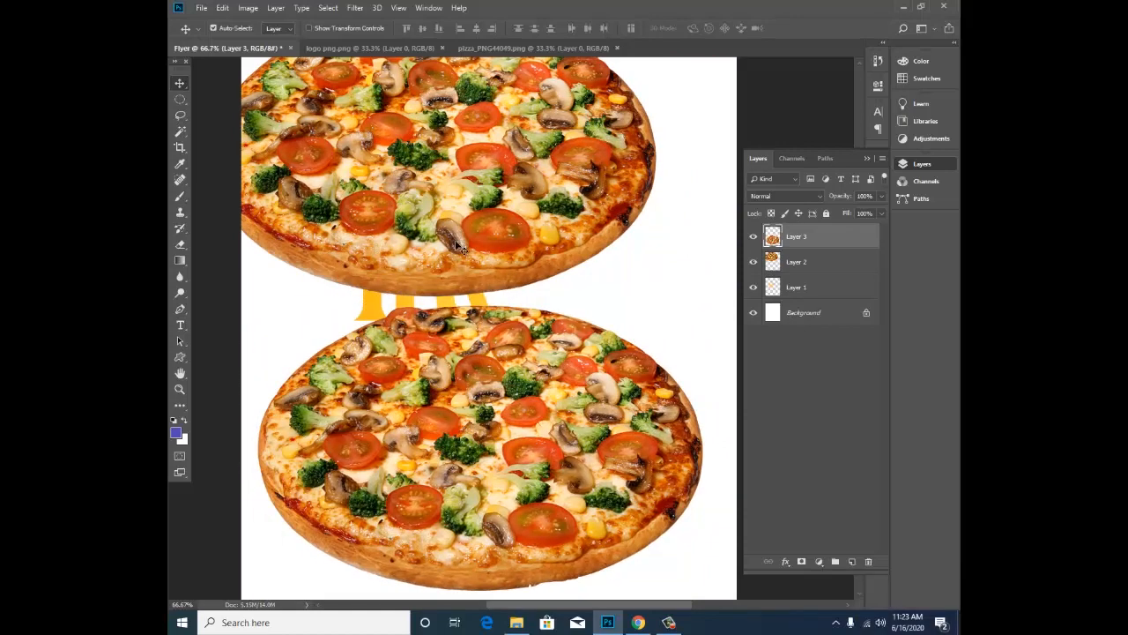
Step: Delete the original pizza layer and move the copied pizza up over the logo
left_click_drag(430, 198, 484, 297)
key("Delete")
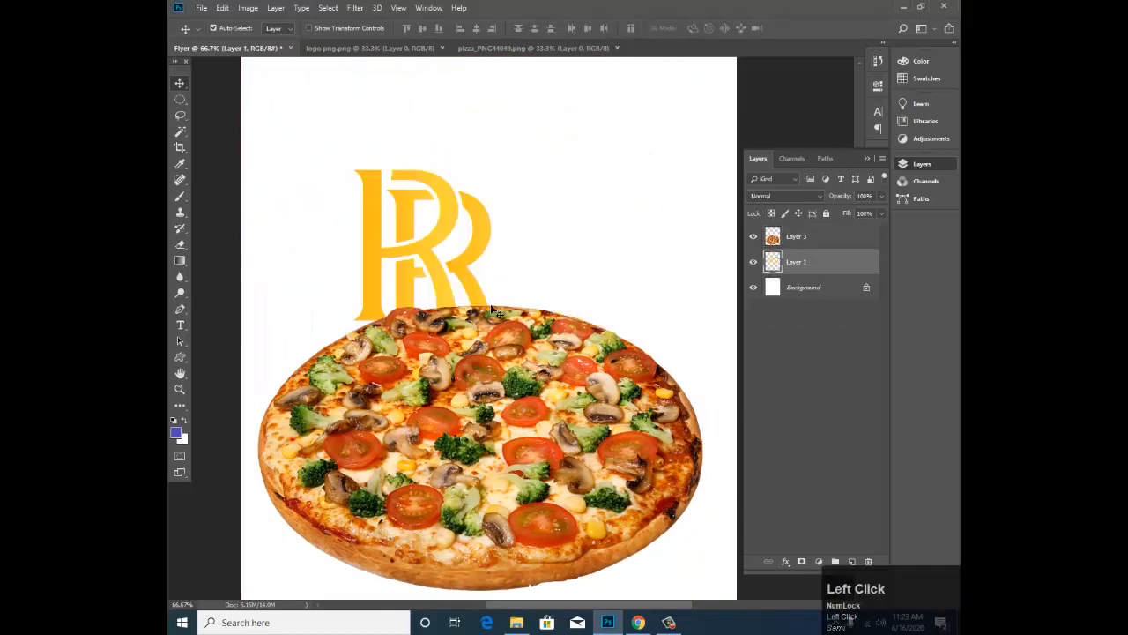
left_click_drag(498, 414, 473, 251)
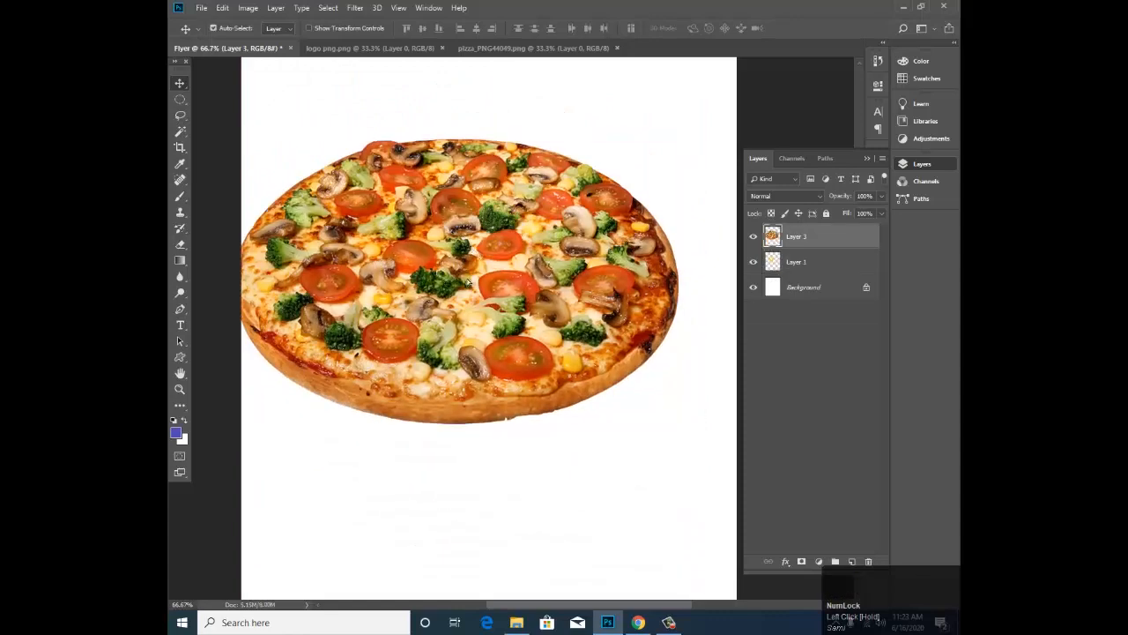
Step: Undo the layer copy, moves and deletion to return to the single selected pizza on Layer 2
key("ctrl+alt+z")
key("ctrl+alt+z")
key("ctrl+alt+z")
key("ctrl+alt+z")
key("ctrl+alt+z")
key("ctrl+alt+z")
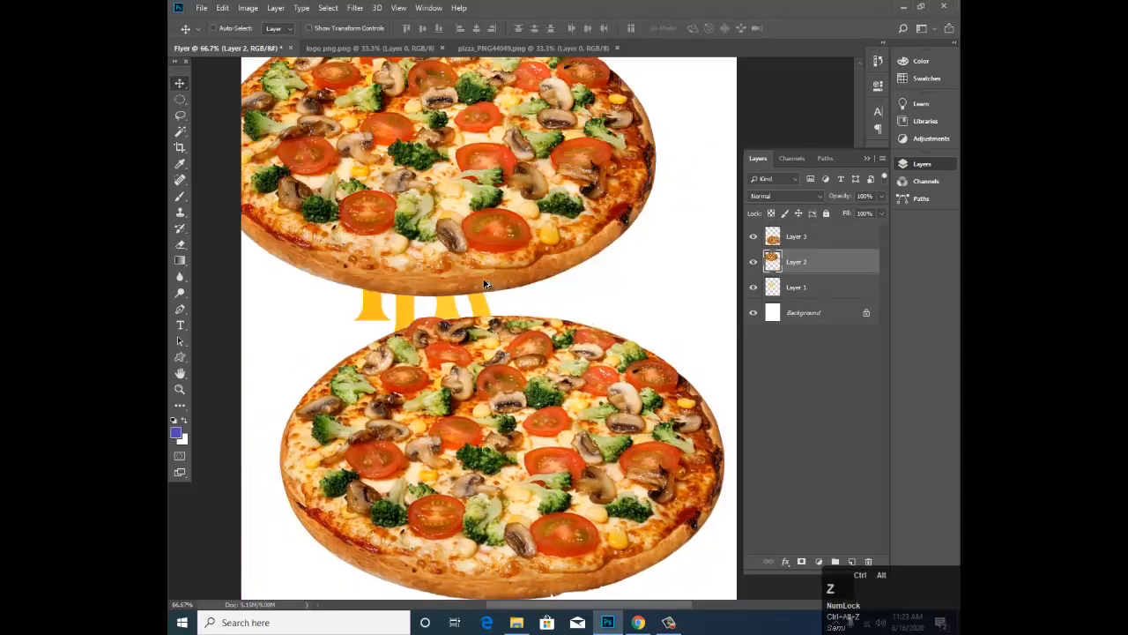
key("ctrl+alt+z")
key("ctrl+alt+z")
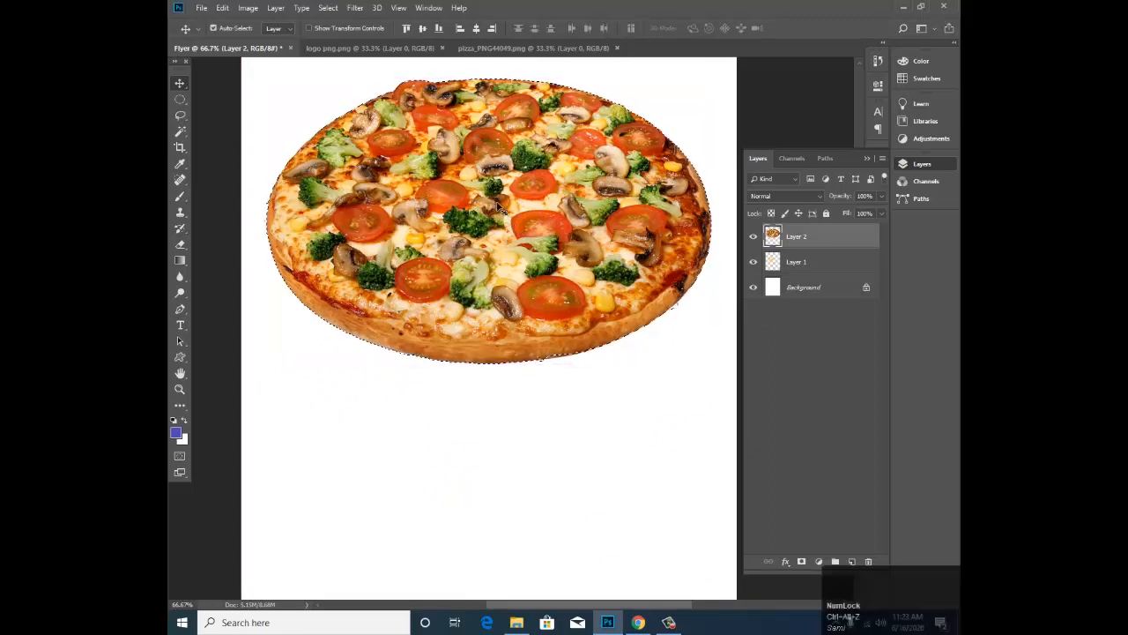
Step: Duplicate the selected pizza twice within Layer 2, placing each copy further down the page and overlapping the previous one
left_click_drag(506, 192, 520, 272)
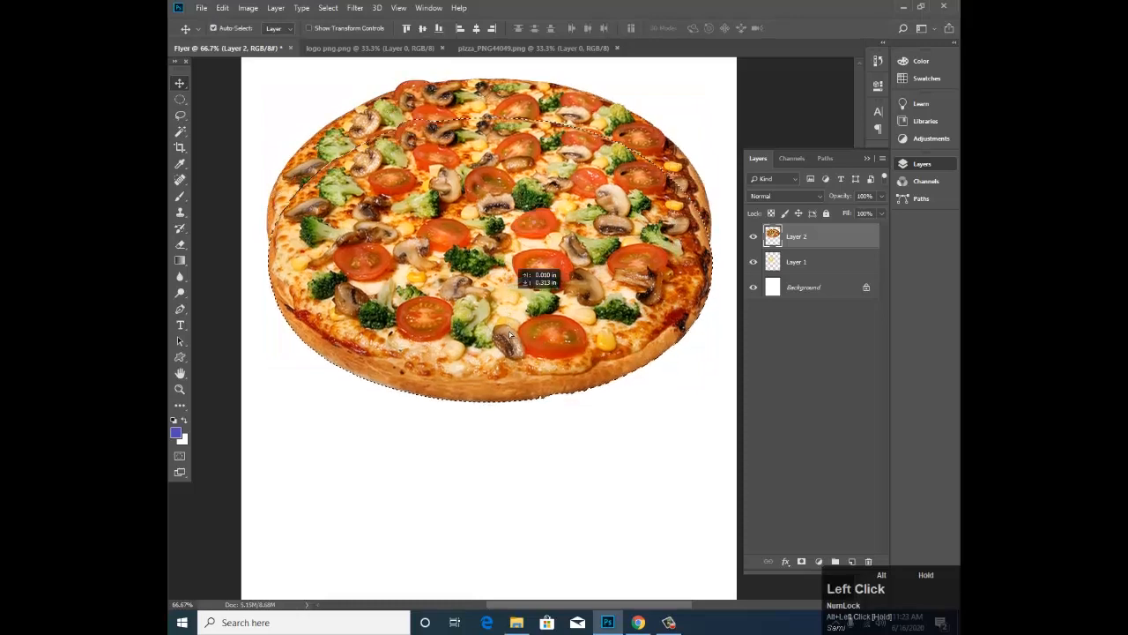
left_click_drag(506, 368, 507, 515)
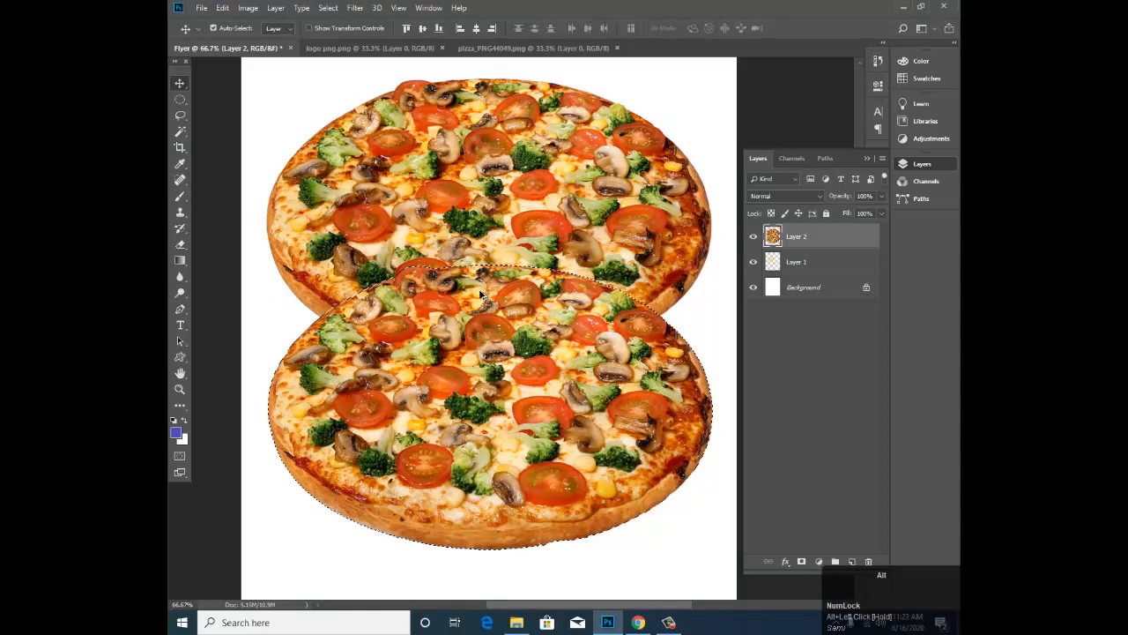
left_click_drag(476, 356, 477, 438)
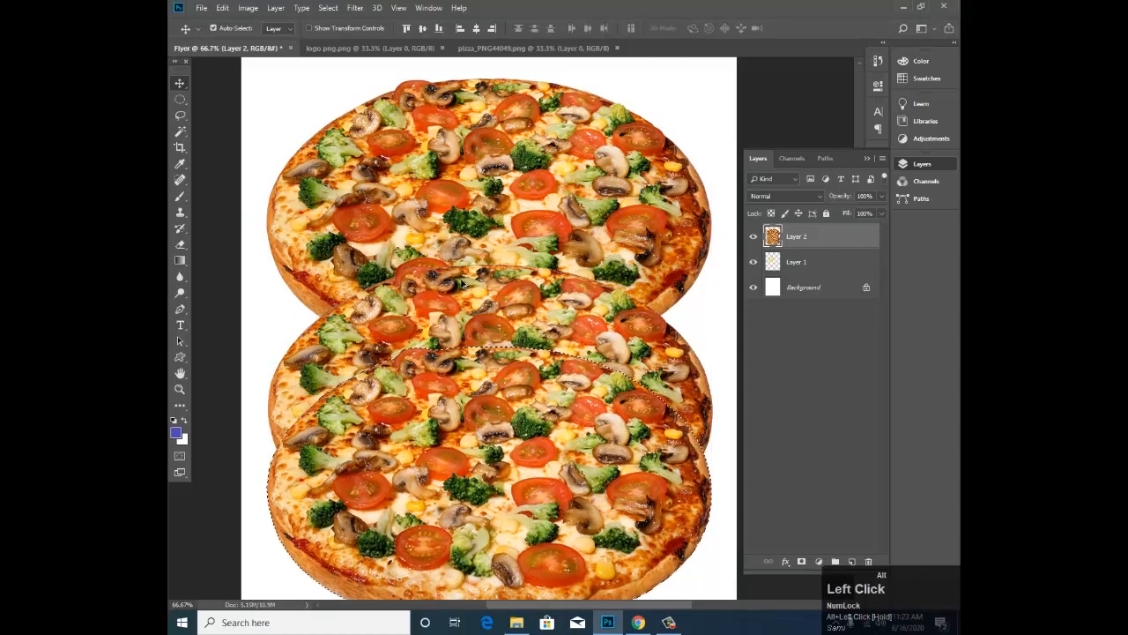
Step: Deselect the pizza, delete the pizza and logo layers, and undo the deletions
left_click_drag(476, 317, 469, 248)
left_click_drag(467, 362, 480, 410)
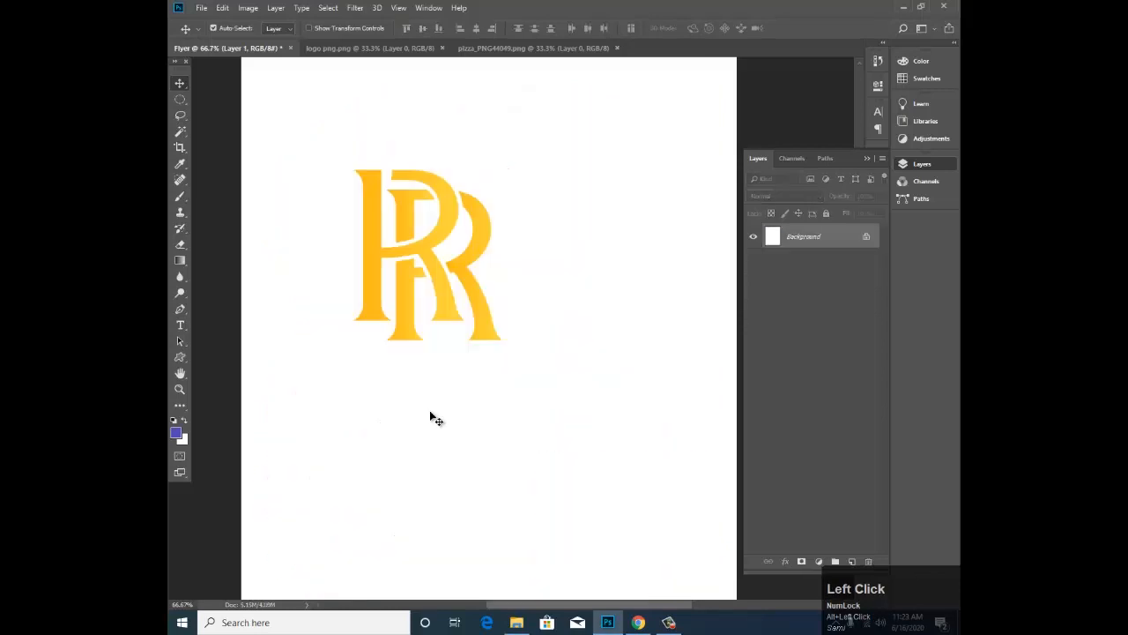
key("ctrl+z")
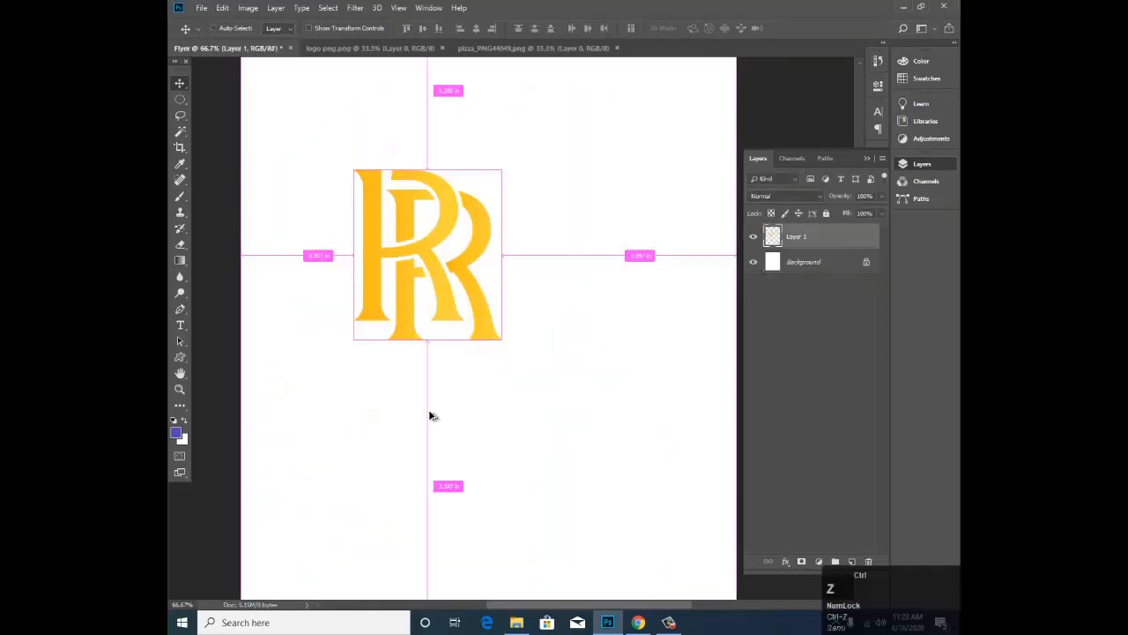
key("ctrl+alt+z")
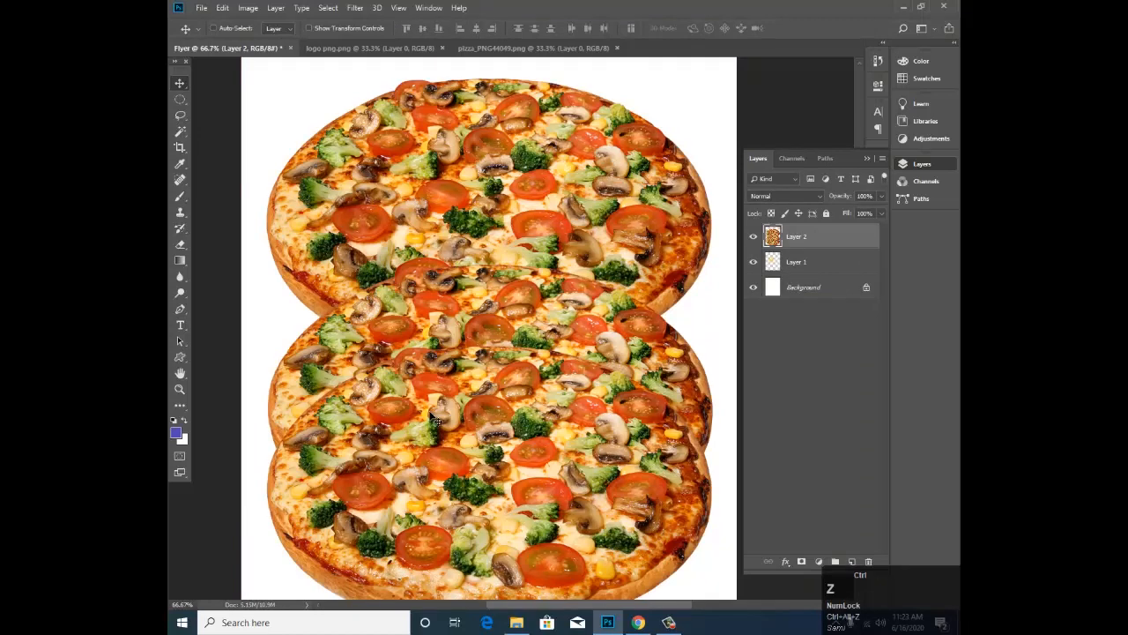
left_click(448, 423, "ctrl")
key("ctrl+z")
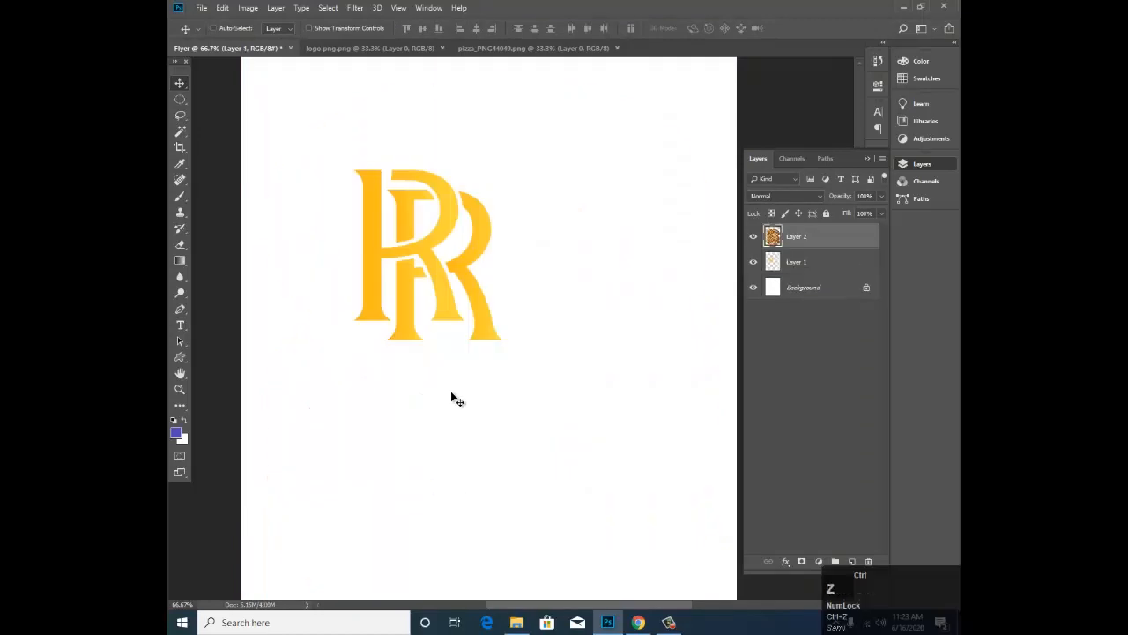
key("ctrl+z")
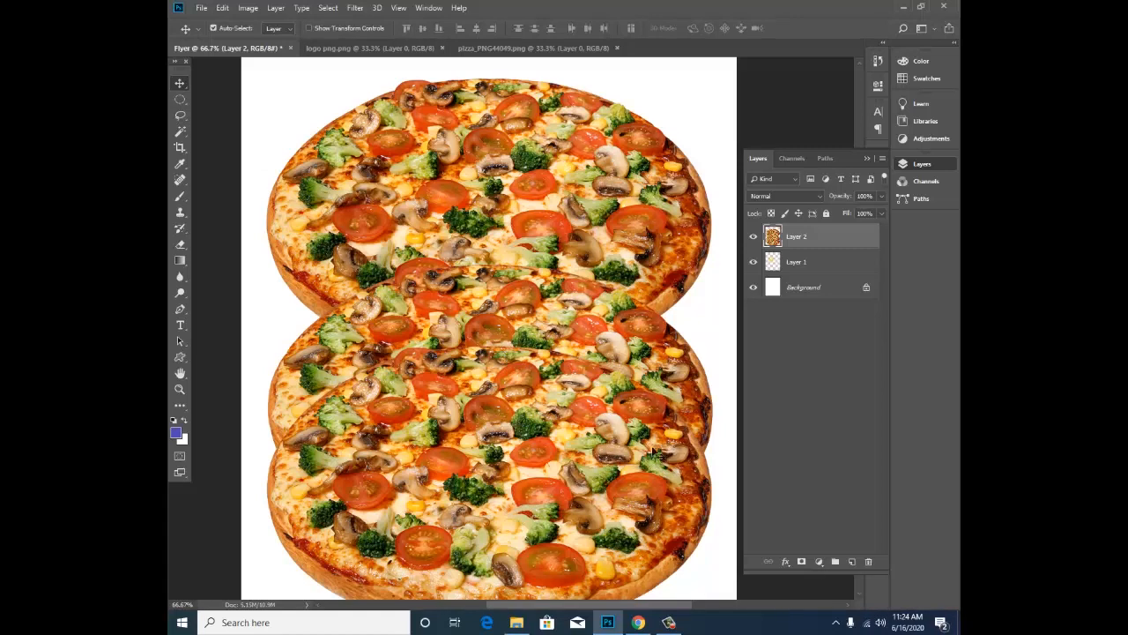
left_click(666, 626)
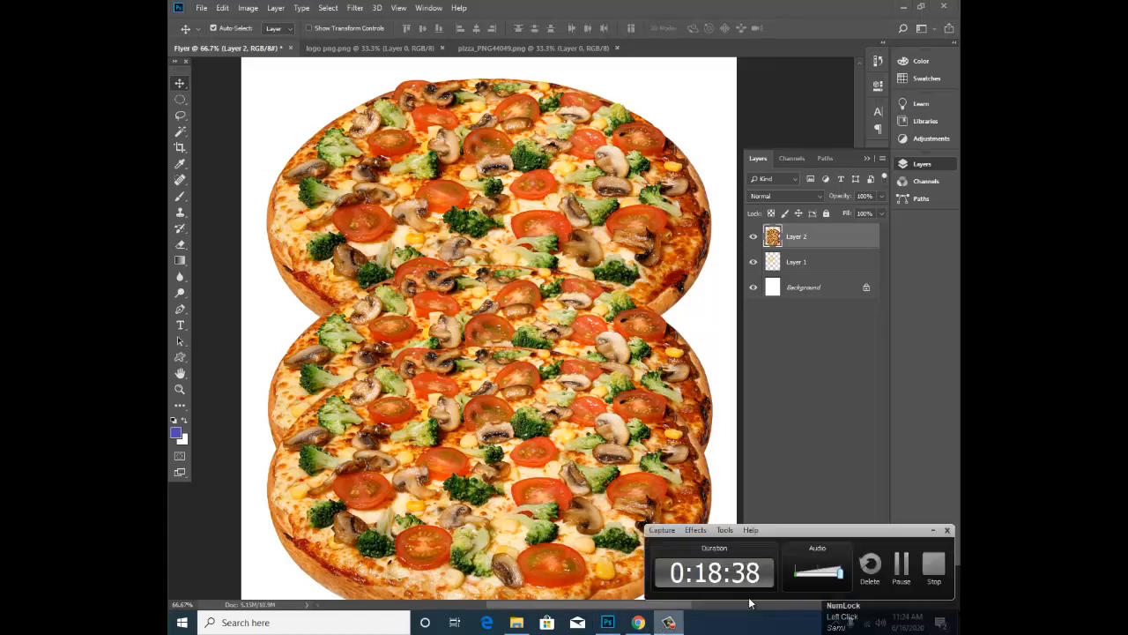
Step: Open pizza_PNG44049 from the FH PIZZA LOGO folder and bring the pizza into the Flyer document as a new layer
key("ctrl+o")
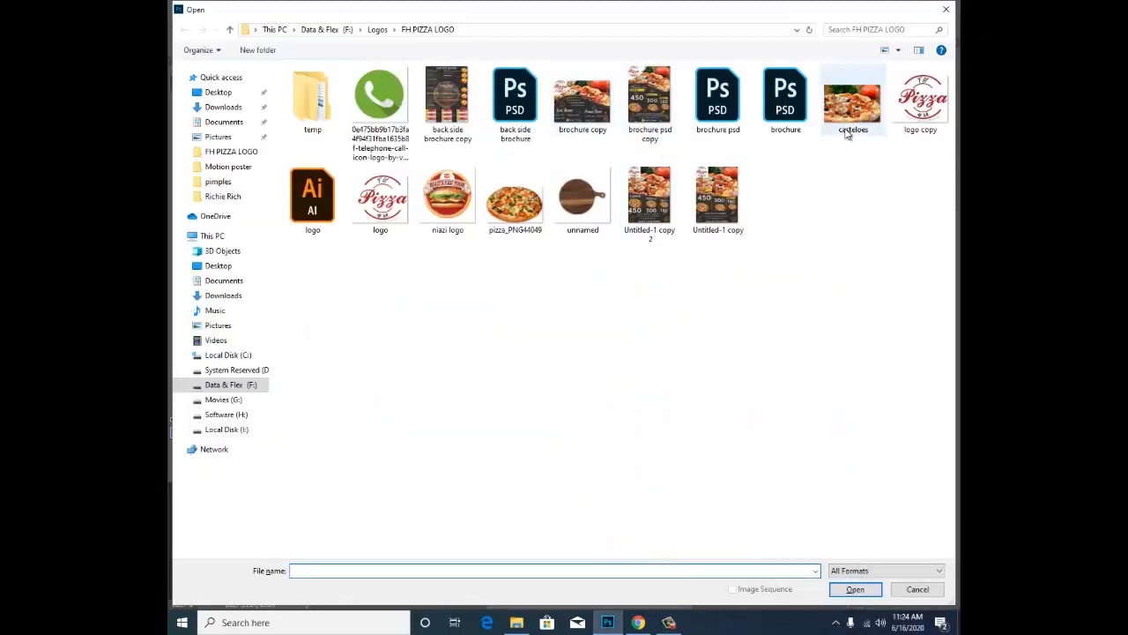
double_click(521, 228)
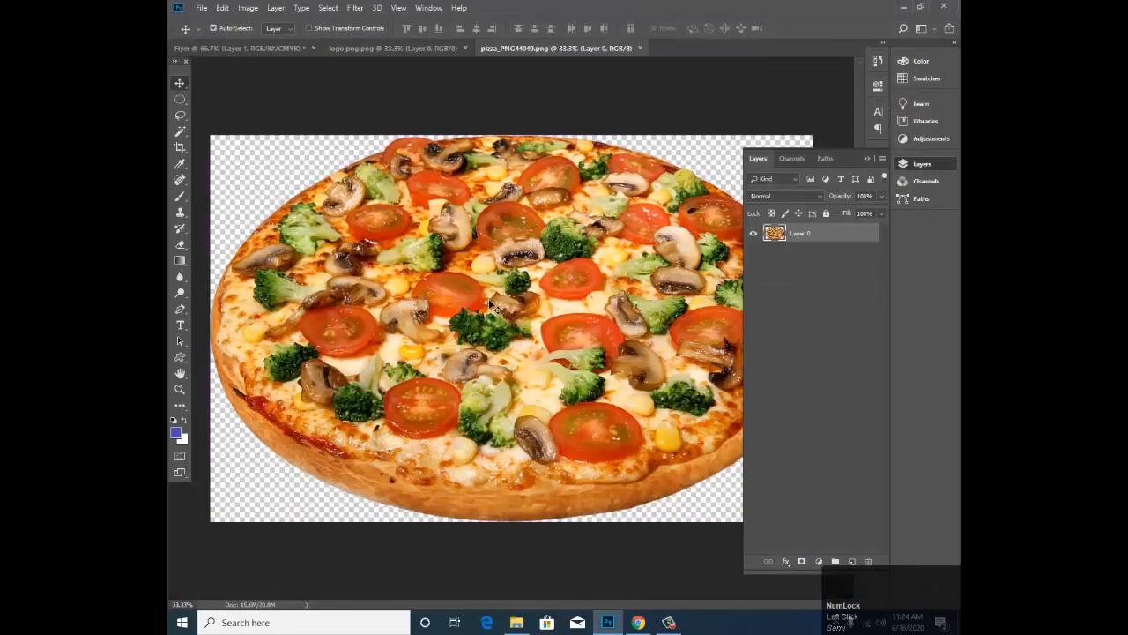
mouse_move(492, 304)
left_mouse_down()
mouse_move(520, 315)
mouse_move(480, 302)
left_mouse_up()
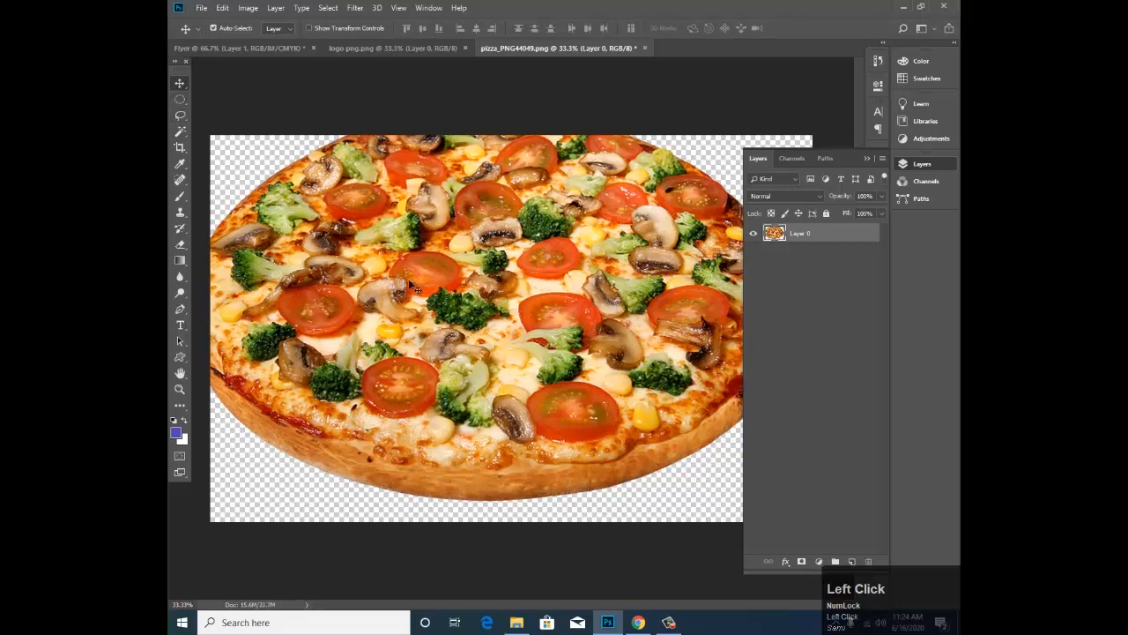
left_click_drag(408, 279, 528, 304)
Step: Scale the imported pizza on Layer 2 to about 35.7% and place it centred across the upper half of the flyer
key("ctrl+minus")
key("ctrl+minus")
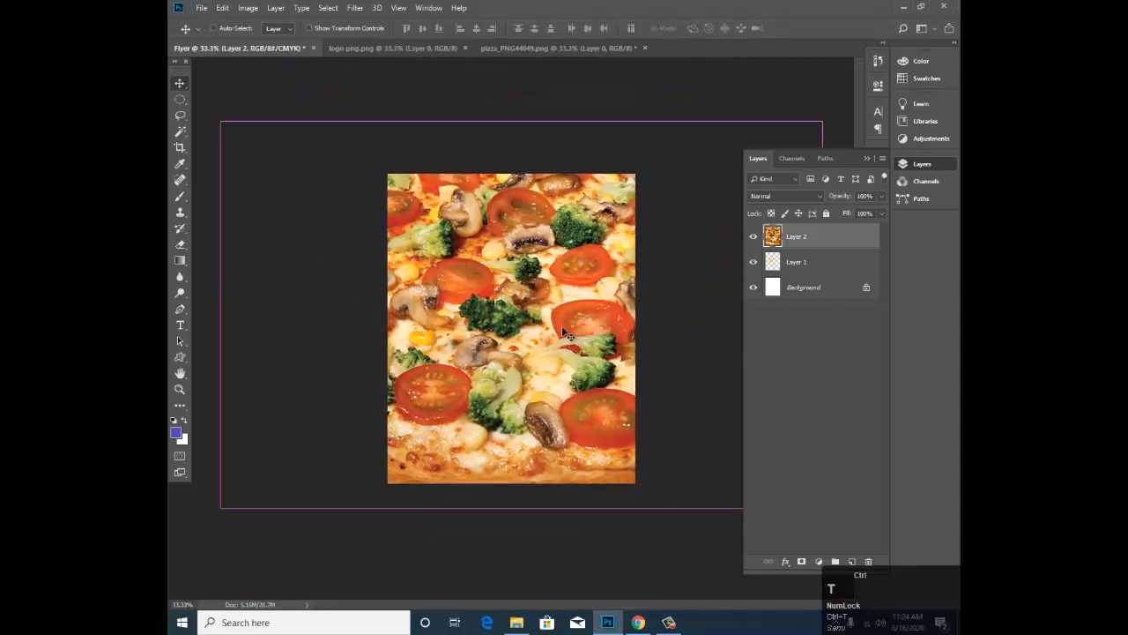
key("ctrl+t")
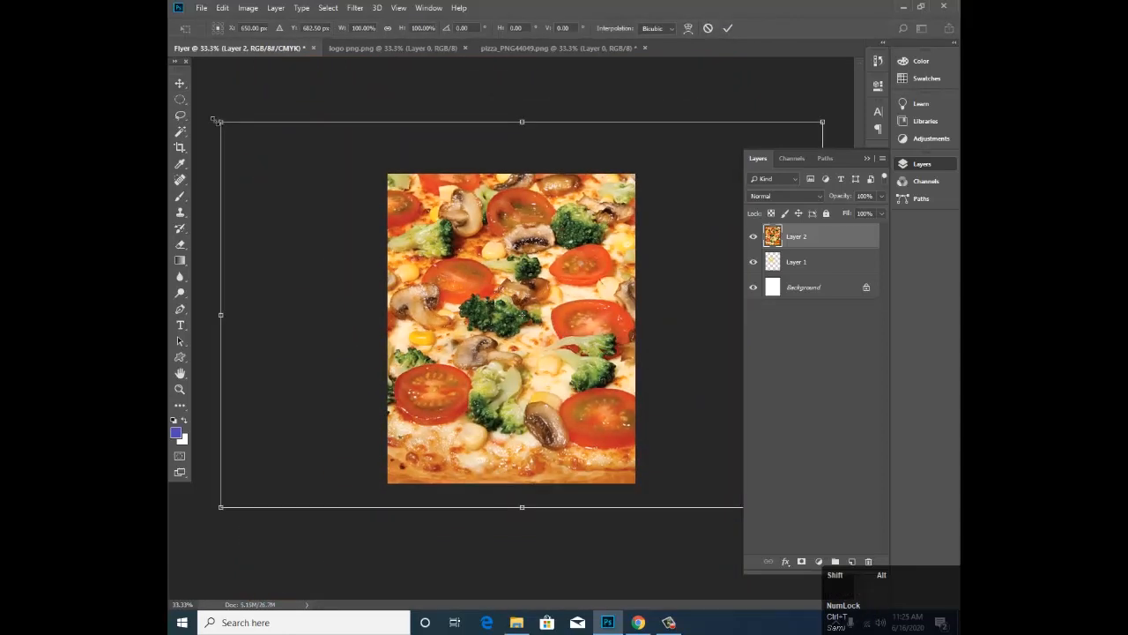
left_click_drag(218, 120, 434, 221)
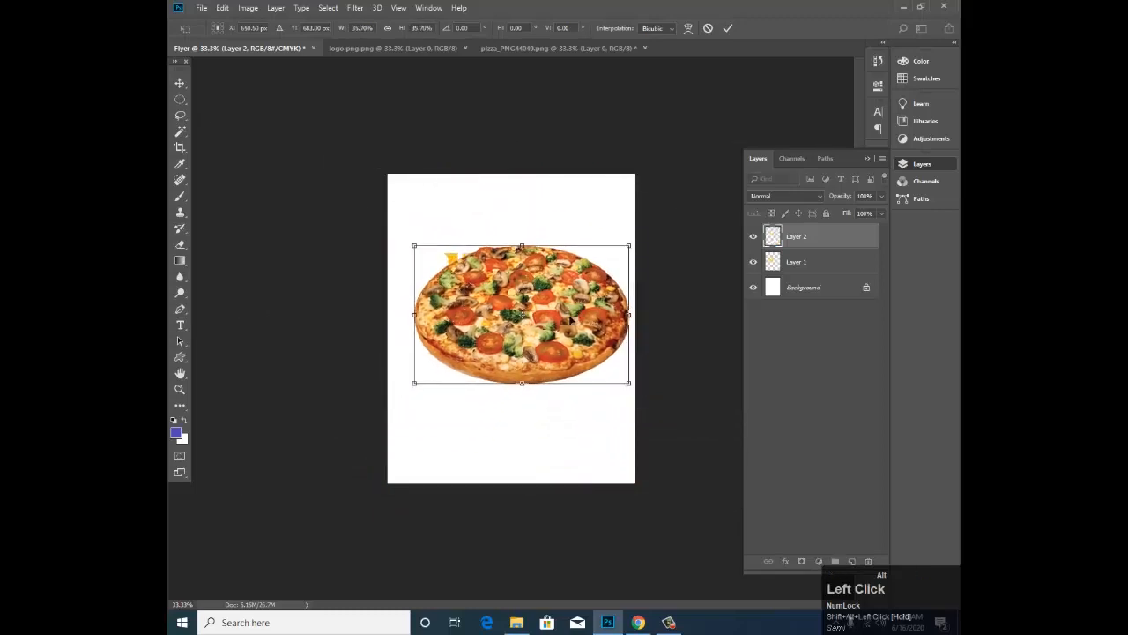
mouse_move(562, 314)
left_mouse_down()
mouse_move(528, 276)
mouse_move(557, 298)
left_mouse_up()
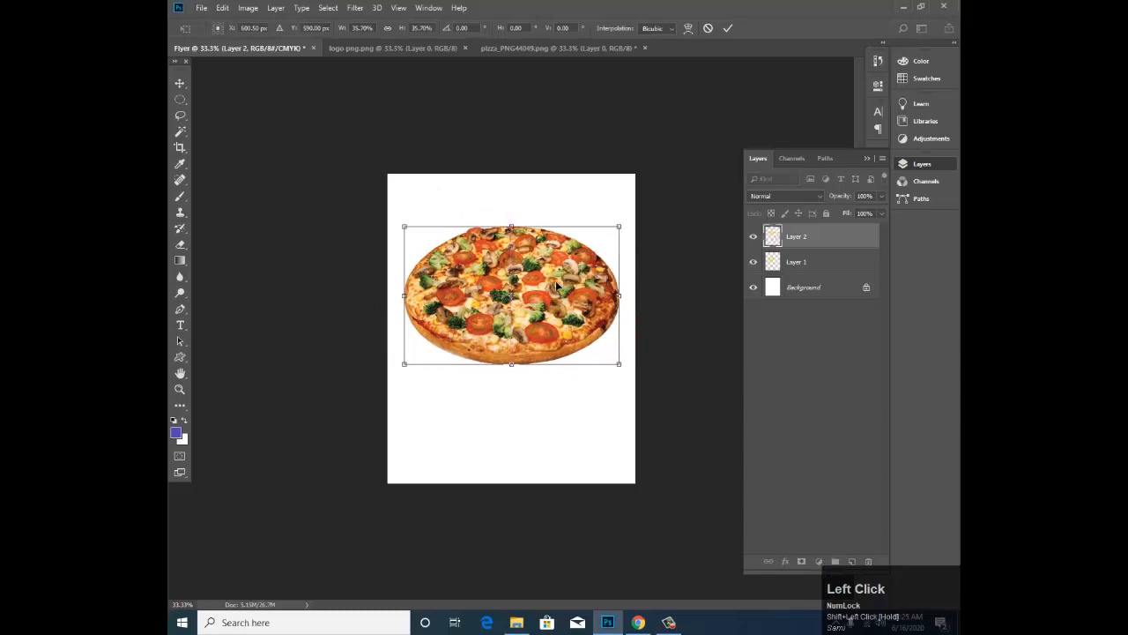
key("Return")
Step: Try to trace the pizza's outline with the Magnetic Lasso, starting at its left edge and following the upper crust
key("z")
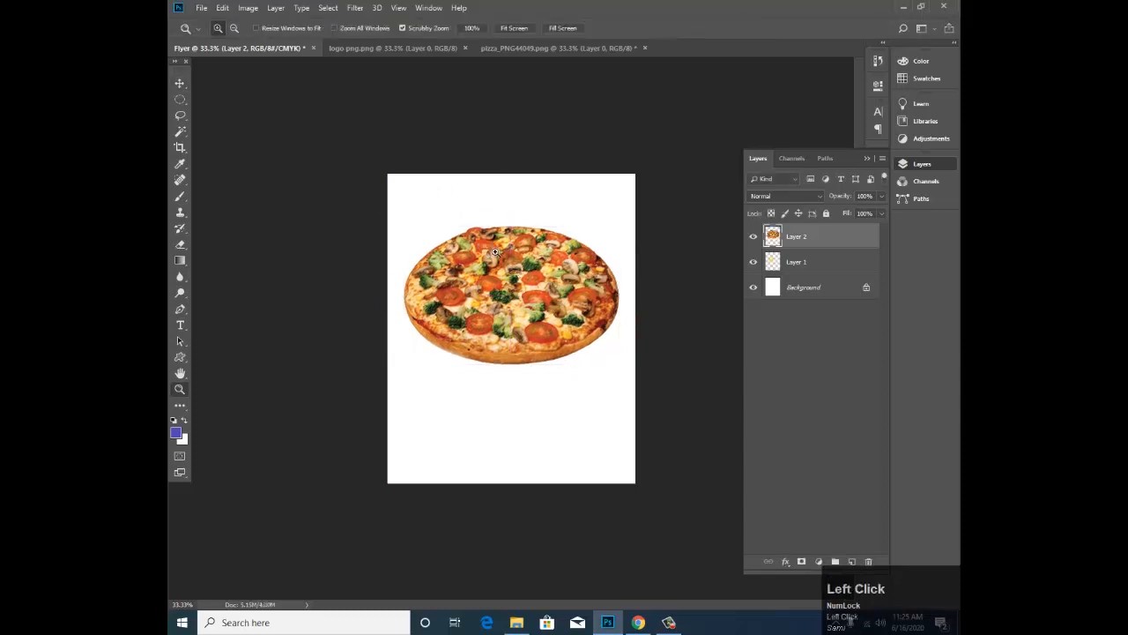
left_click(489, 248)
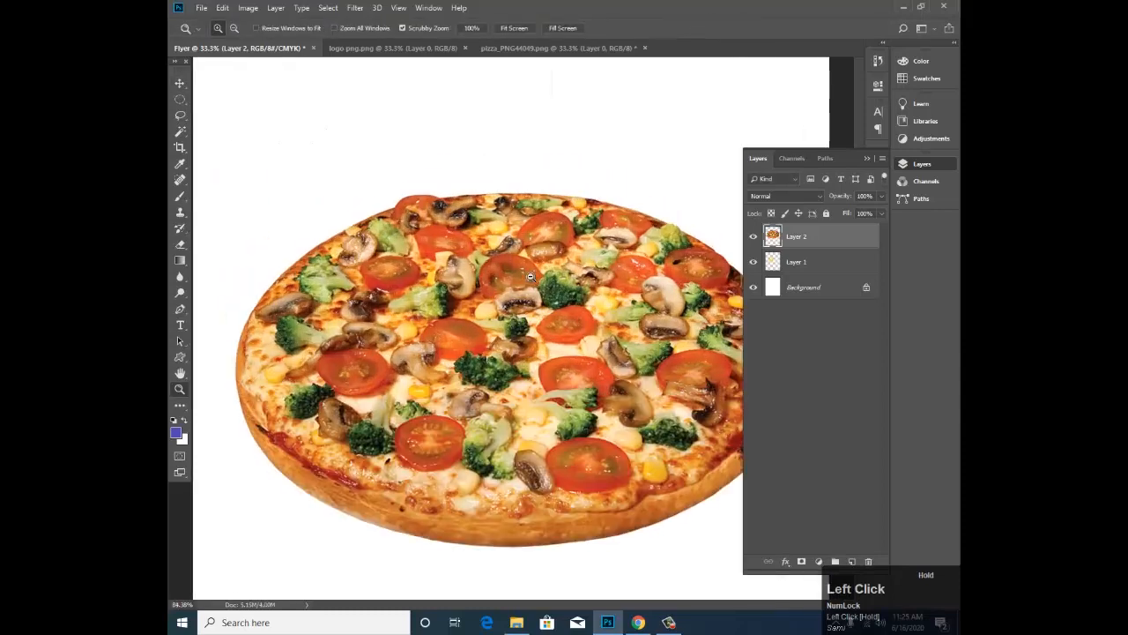
left_click(180, 115)
right_click(180, 116)
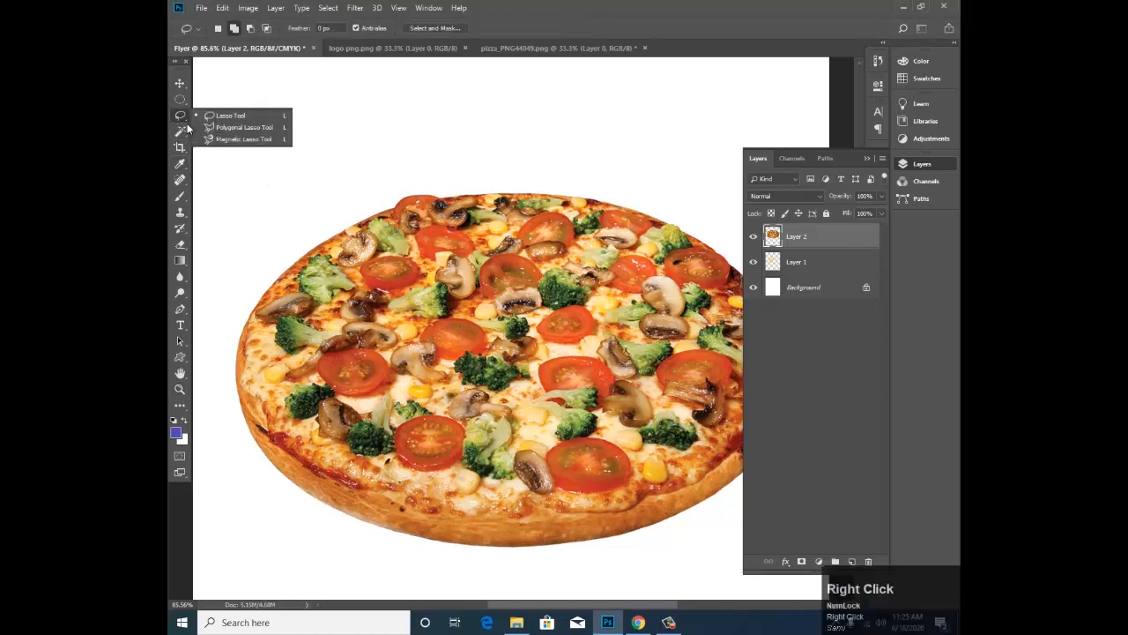
left_click(231, 139)
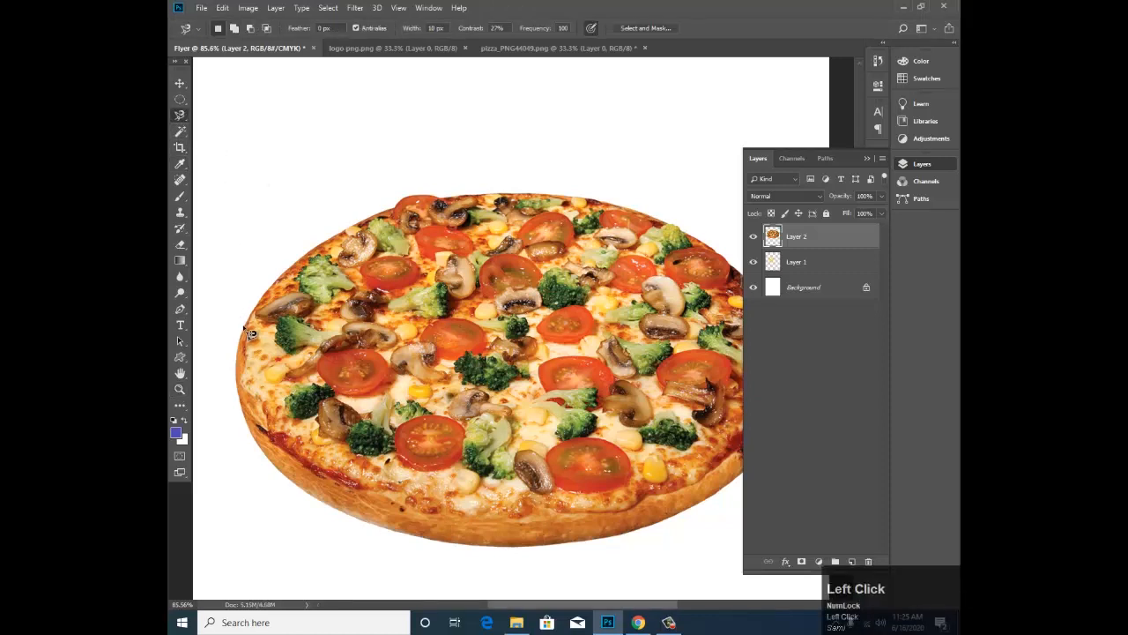
mouse_move(245, 328)
left_mouse_down()
mouse_move(308, 263)
mouse_move(384, 221)
left_mouse_up()
mouse_move(473, 207)
left_mouse_down()
mouse_move(635, 206)
mouse_move(707, 239)
mouse_move(595, 226)
left_mouse_up()
key("space")
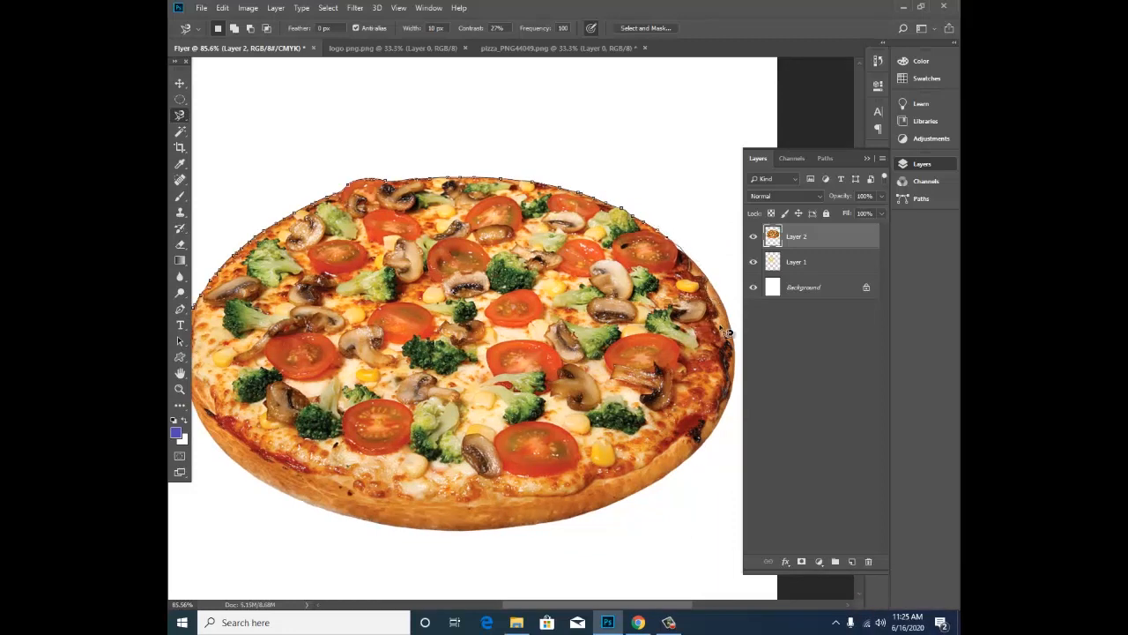
left_click(671, 622)
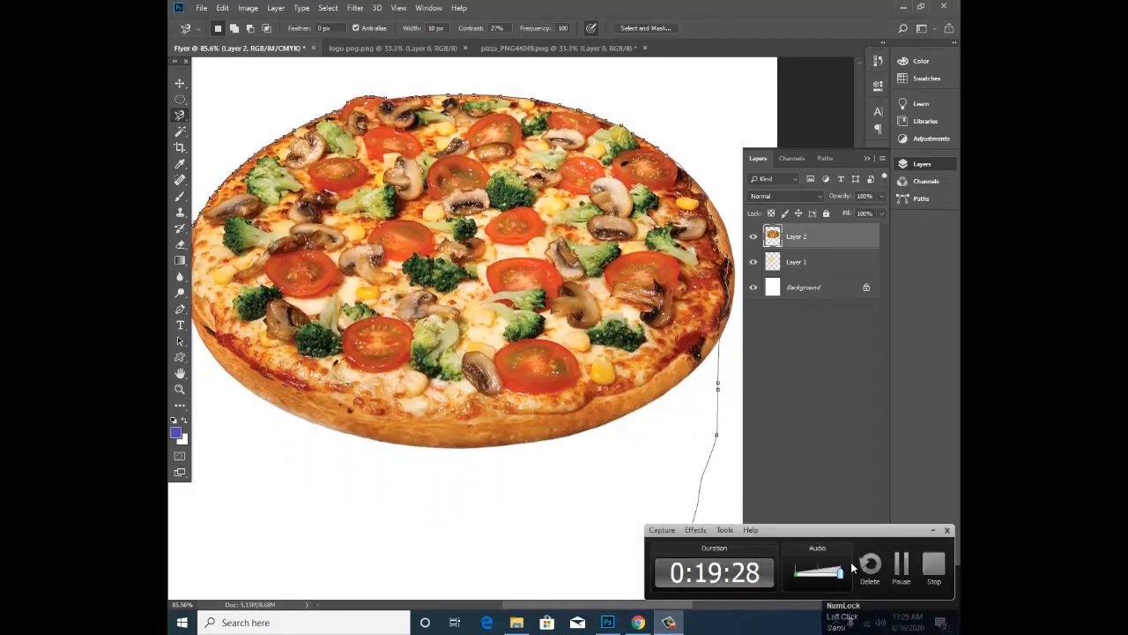
left_click(899, 569)
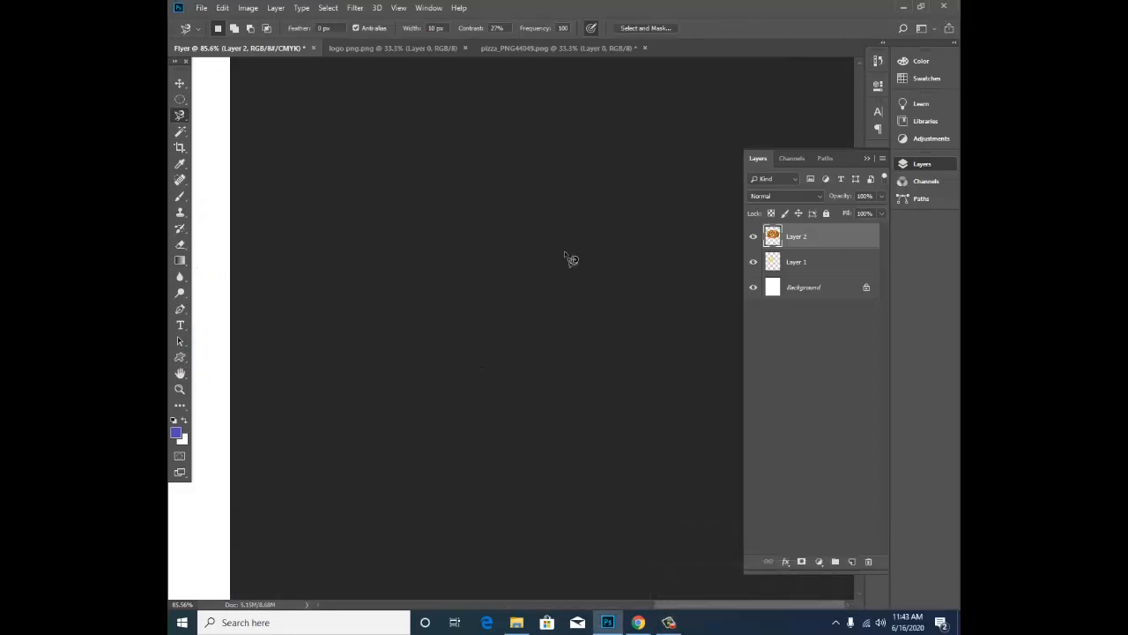
Step: Bring the whole pizza back into view and undo the stray Magnetic Lasso selection
key("space")
left_click_drag(305, 299, 537, 284)
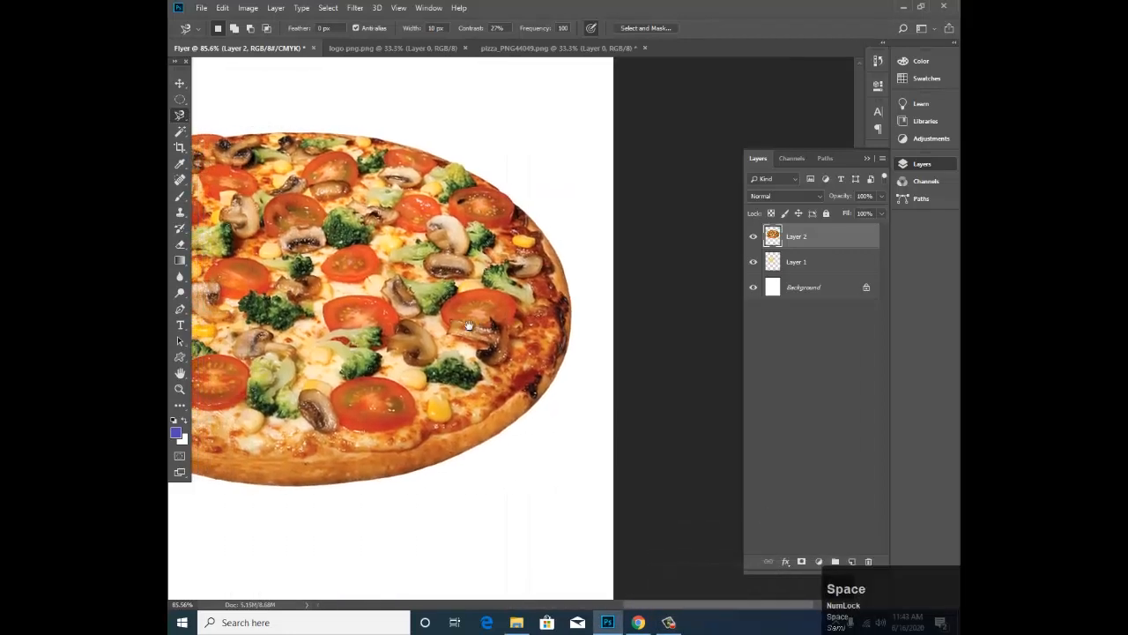
left_click_drag(238, 374, 399, 338)
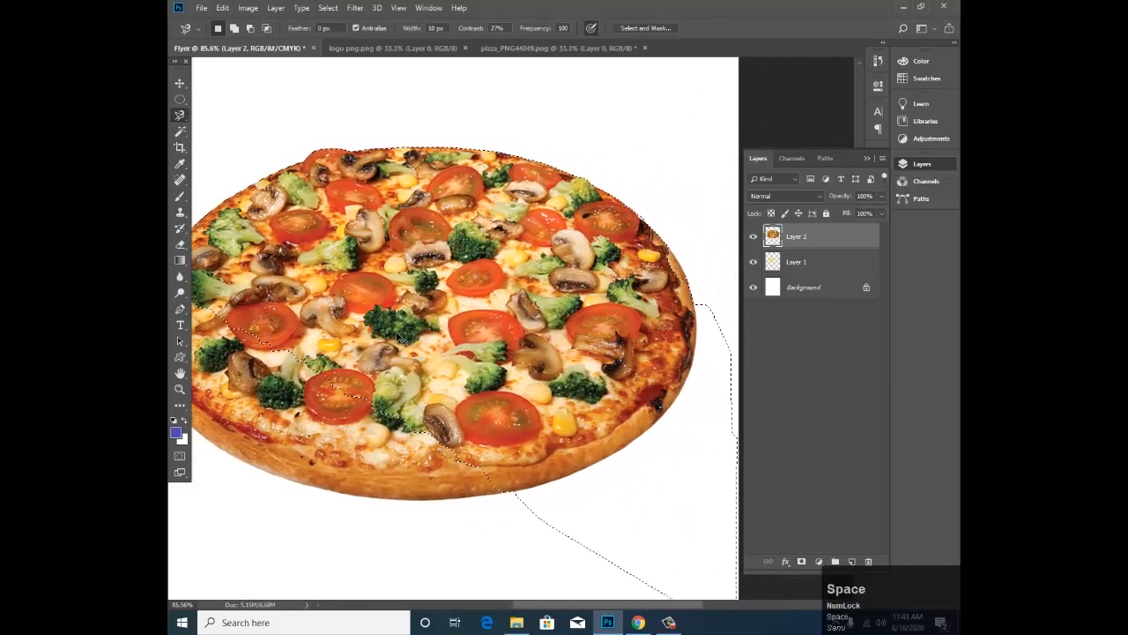
key("ctrl+minus")
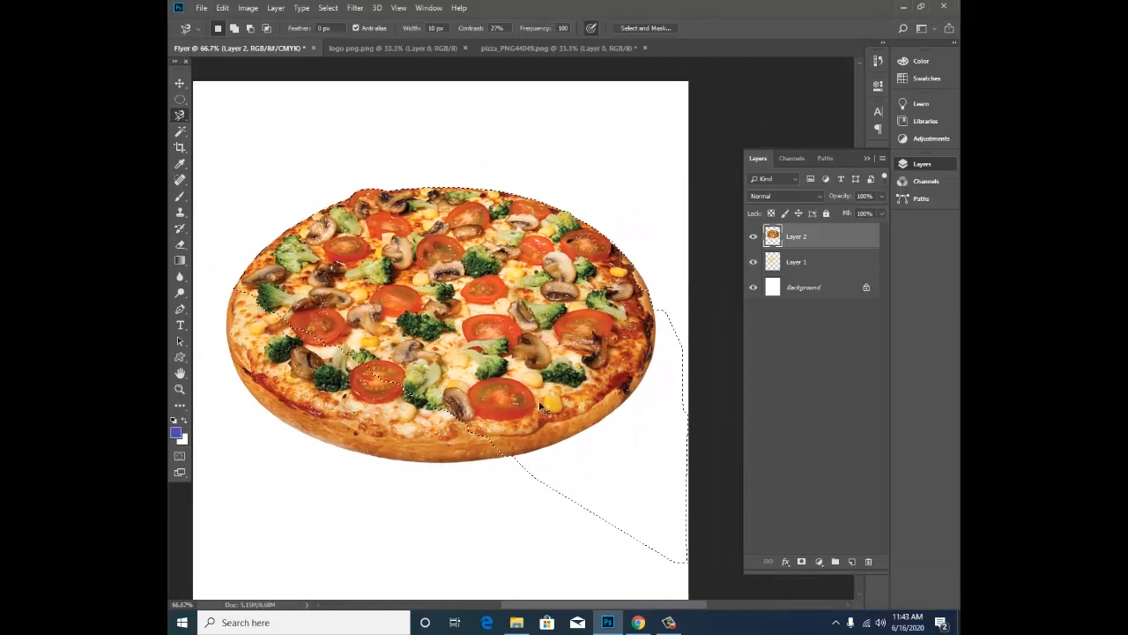
key("ctrl+z")
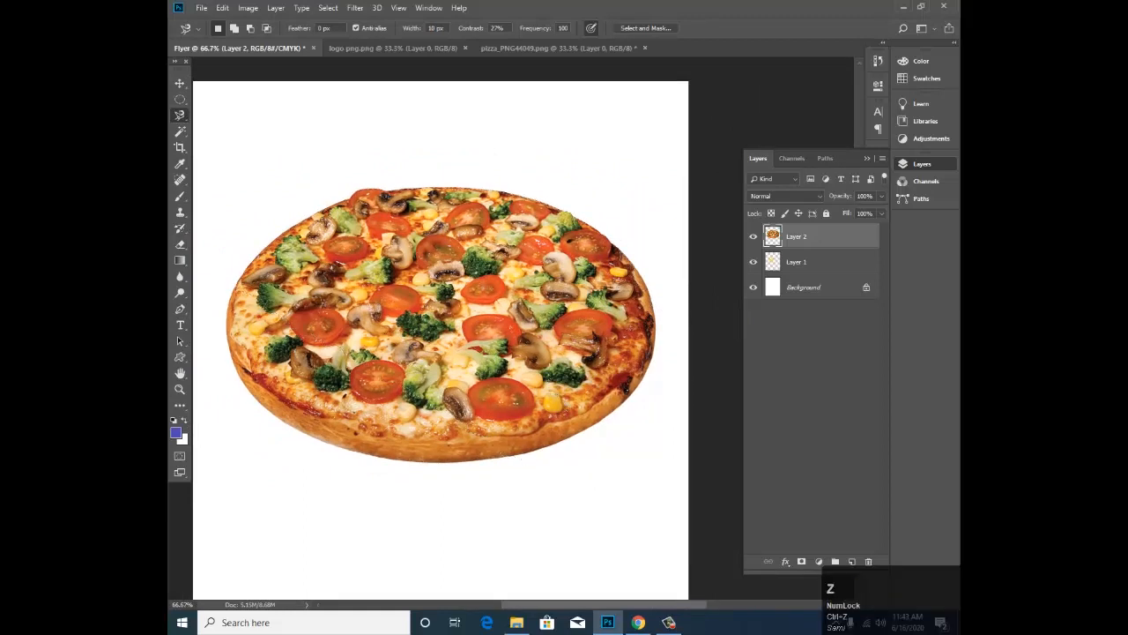
Step: Trace all the way around the pizza's crust with the Magnetic Lasso and close the selection at its starting point
left_click(179, 115)
right_click(180, 115)
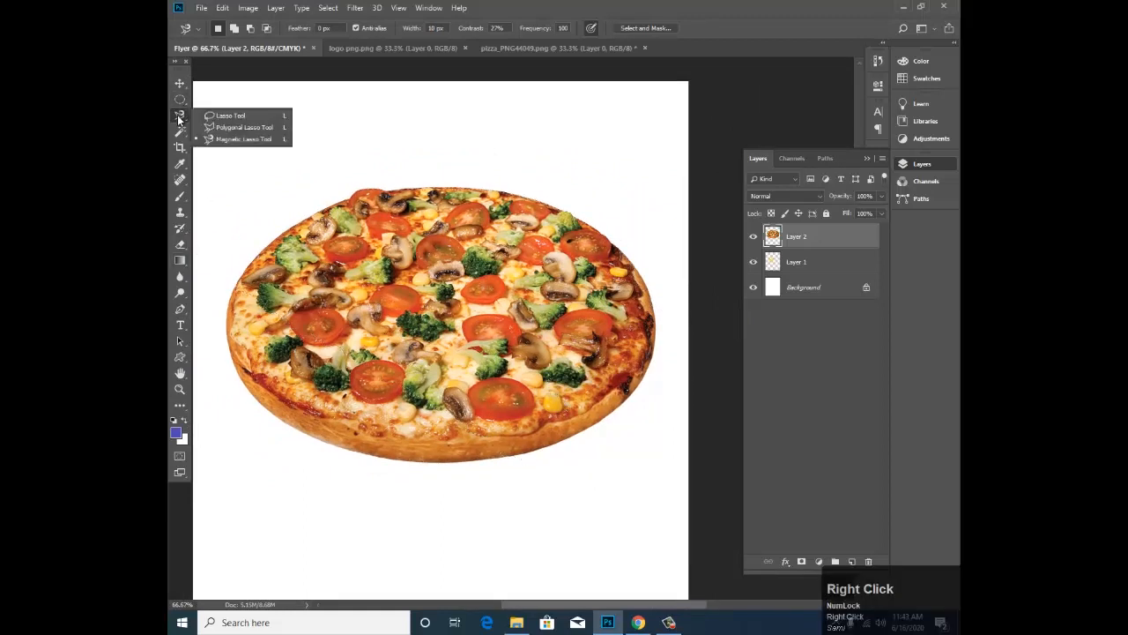
left_click(212, 139)
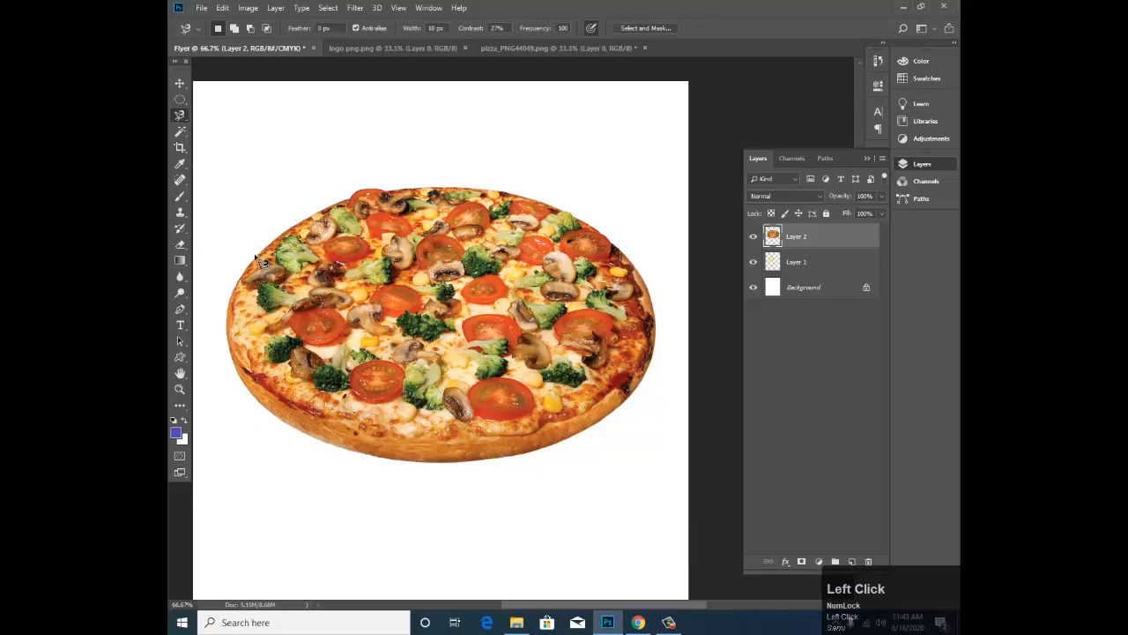
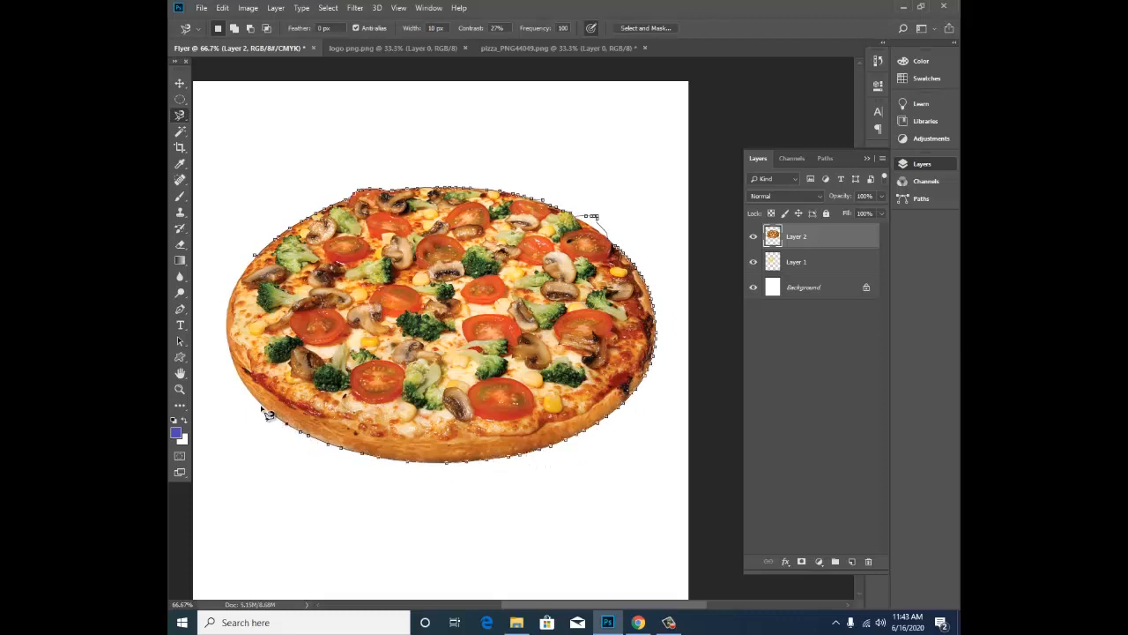
left_click(262, 262)
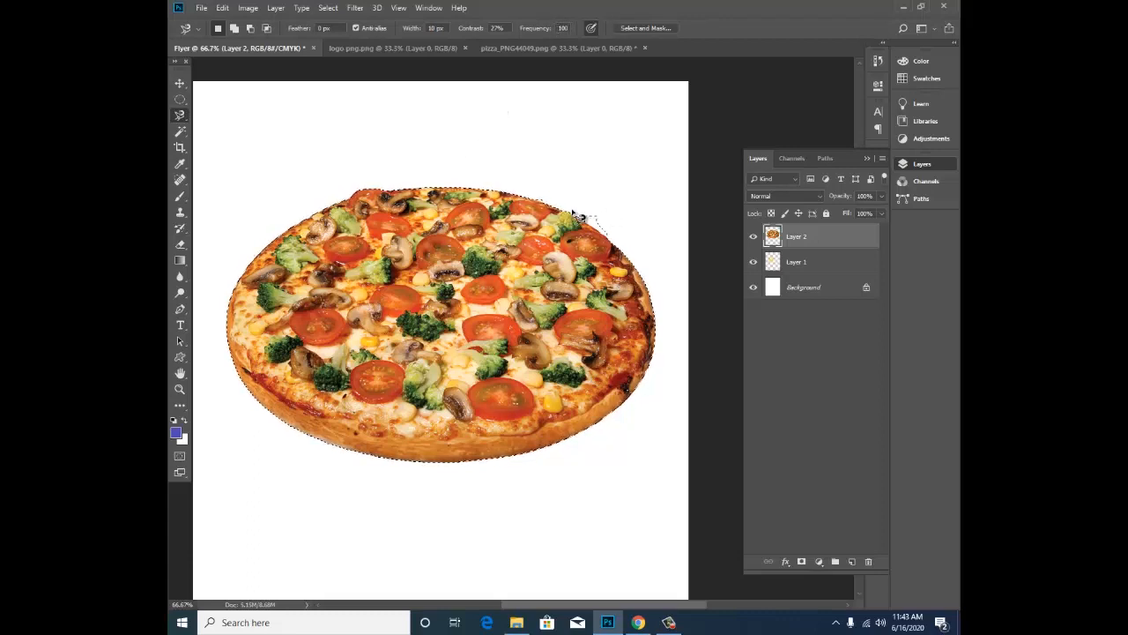
Step: Subtract the excess areas outside the pizza's upper-right edge from the selection with the regular Lasso tool
key("z")
mouse_move(596, 224)
left_mouse_down()
mouse_move(626, 242)
mouse_move(613, 234)
left_mouse_up()
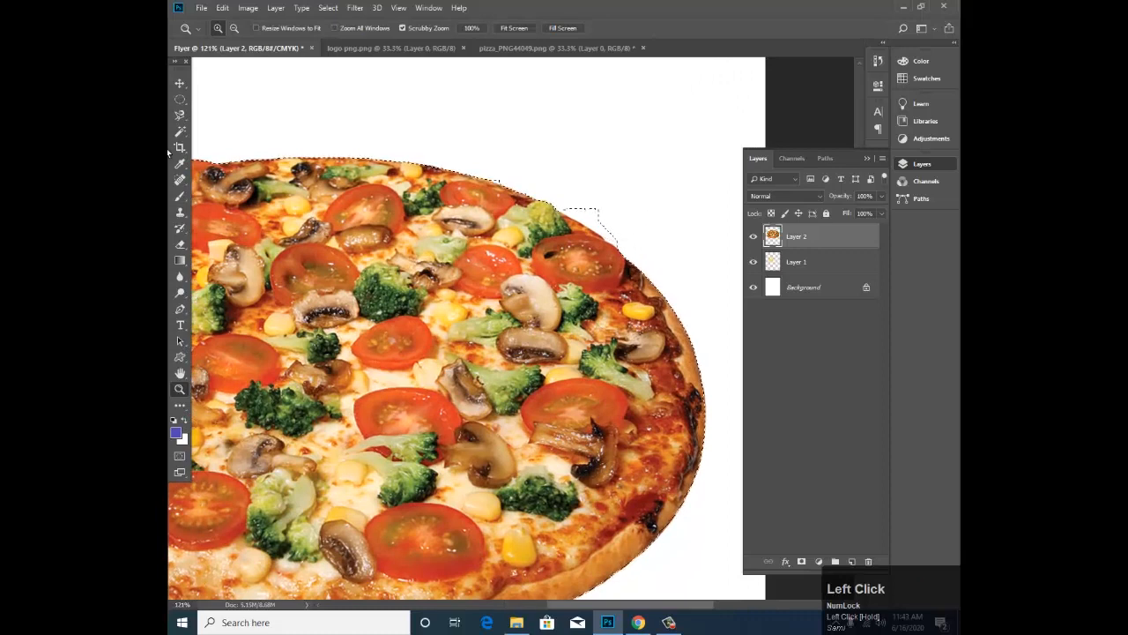
right_click(180, 114)
left_click(234, 135)
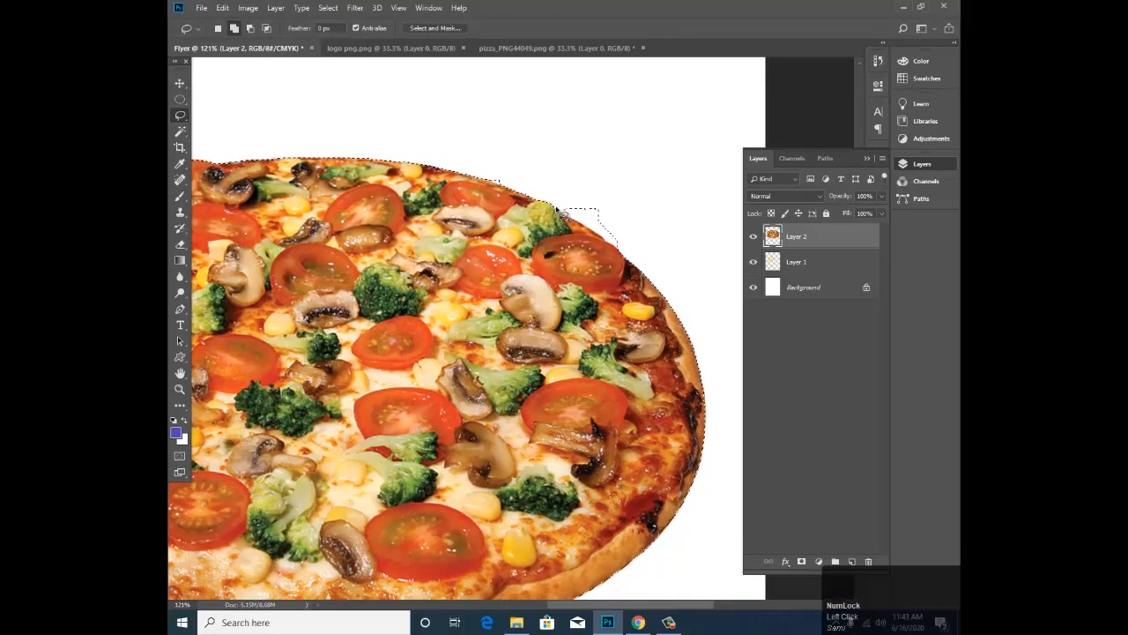
key("alt")
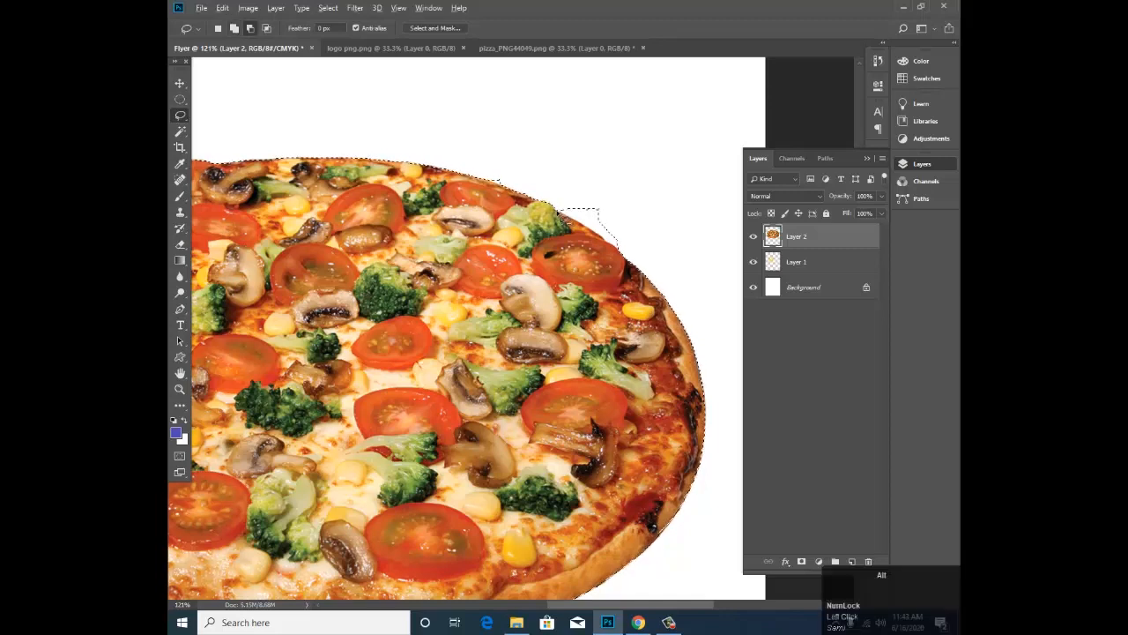
left_click(559, 214, "alt")
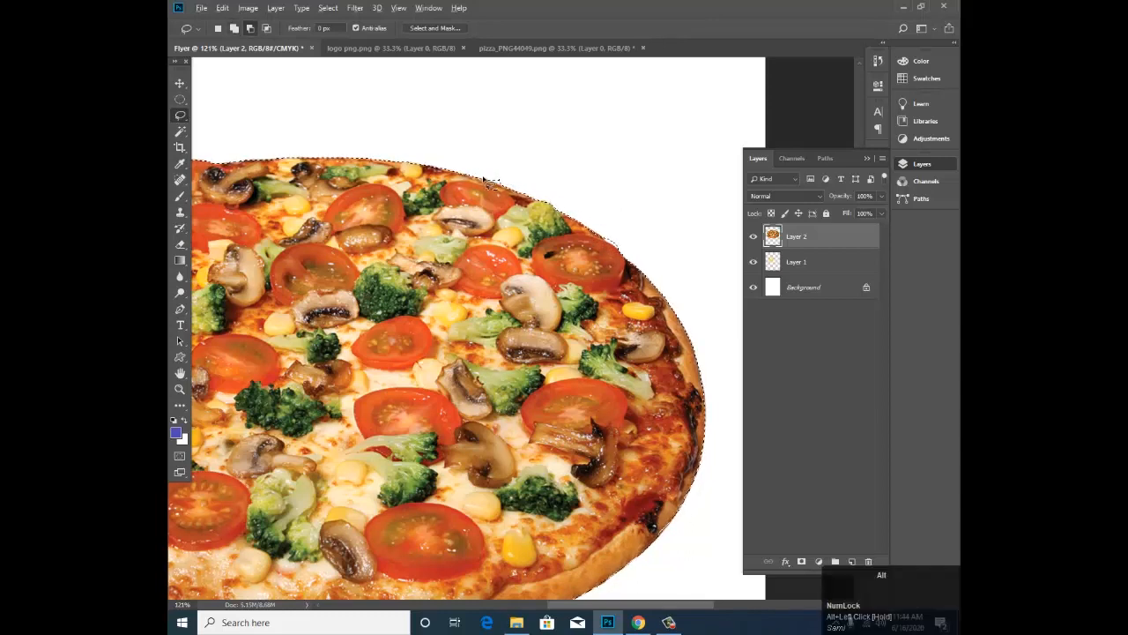
mouse_move(490, 182)
left_mouse_down()
mouse_move(608, 214)
mouse_move(622, 237)
left_mouse_up()
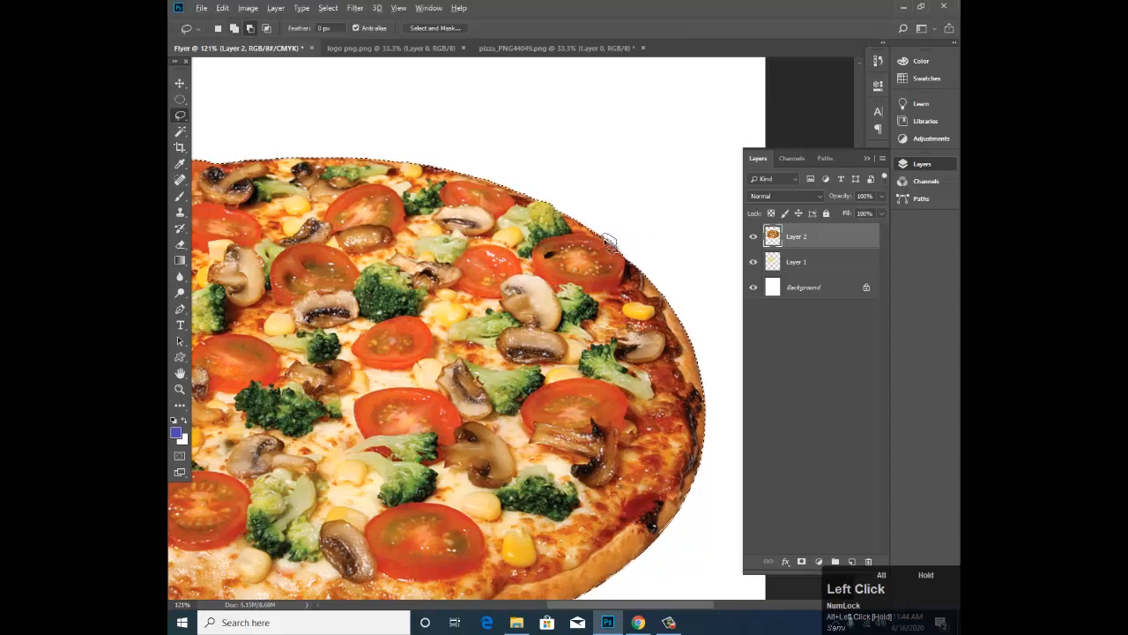
scroll(610, 245, "down", 4)
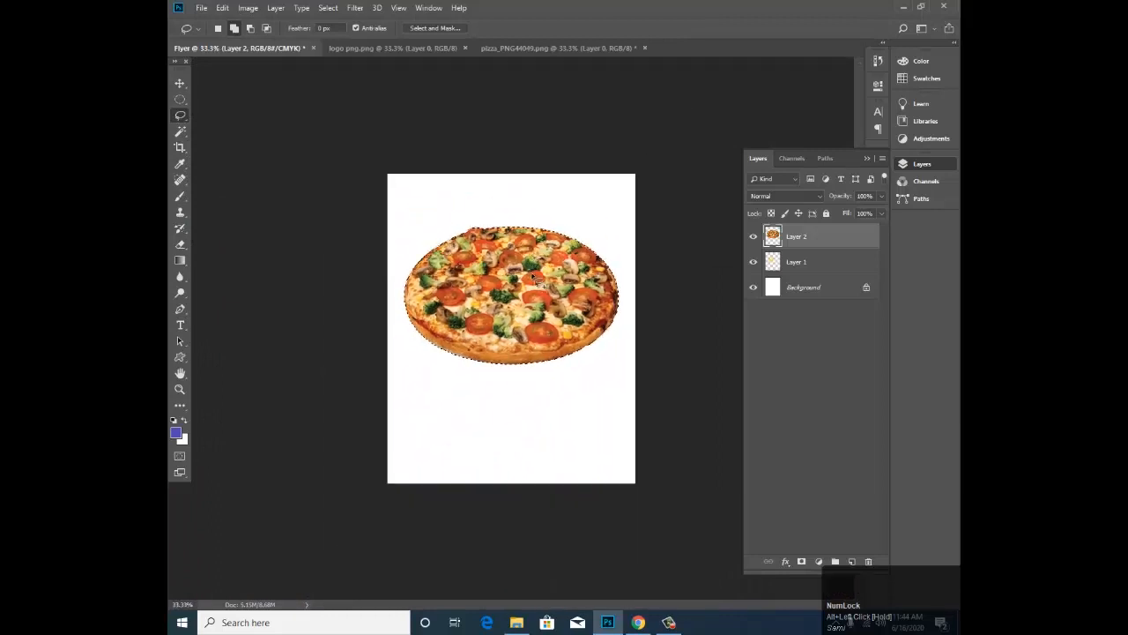
Step: Create a layer above the Background, fill the pizza-shaped selection on it with the blue foreground colour, and undo the fill
left_click(774, 294)
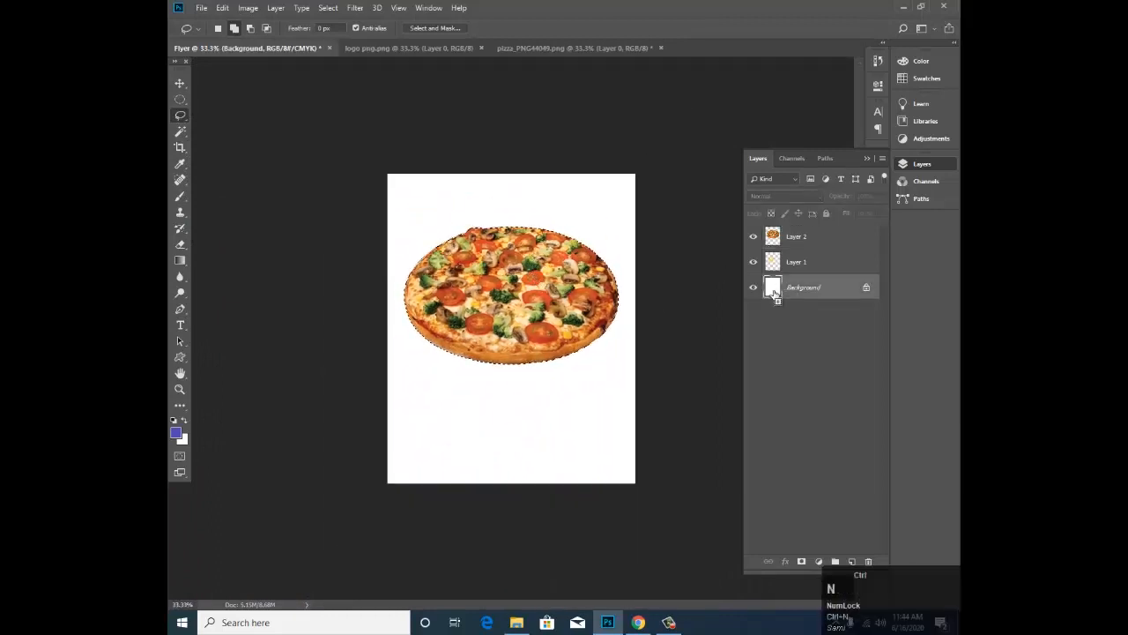
key("ctrl+shift+n")
key("Return")
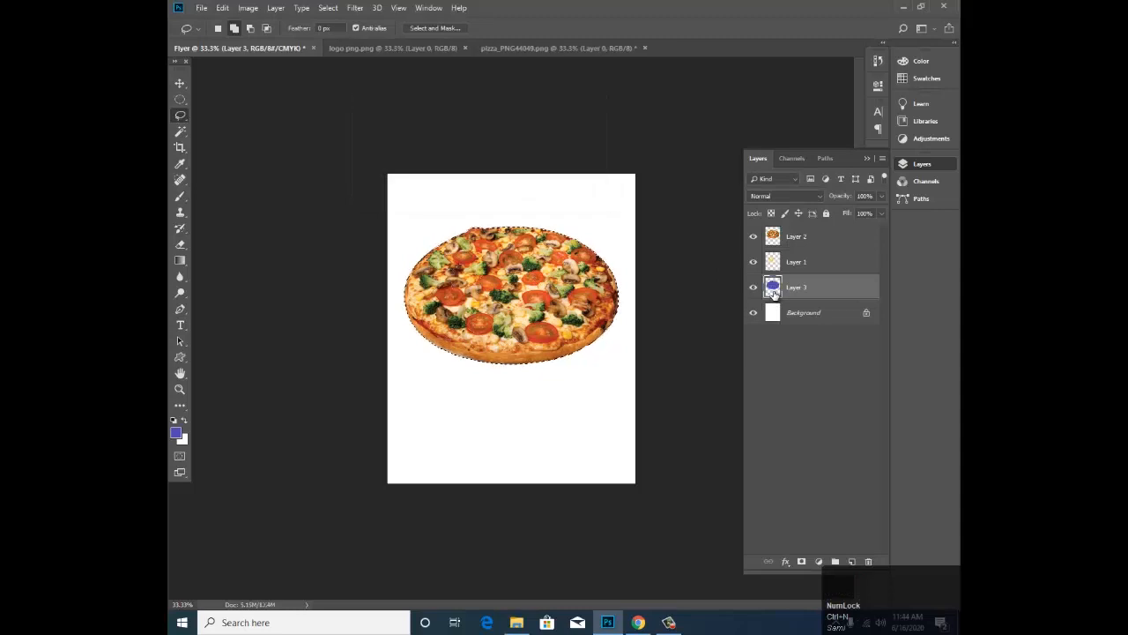
key("ctrl+z")
Step: Try filling the selection on the Background with the foreground colour, and undo back to before the new layer
left_click(769, 315)
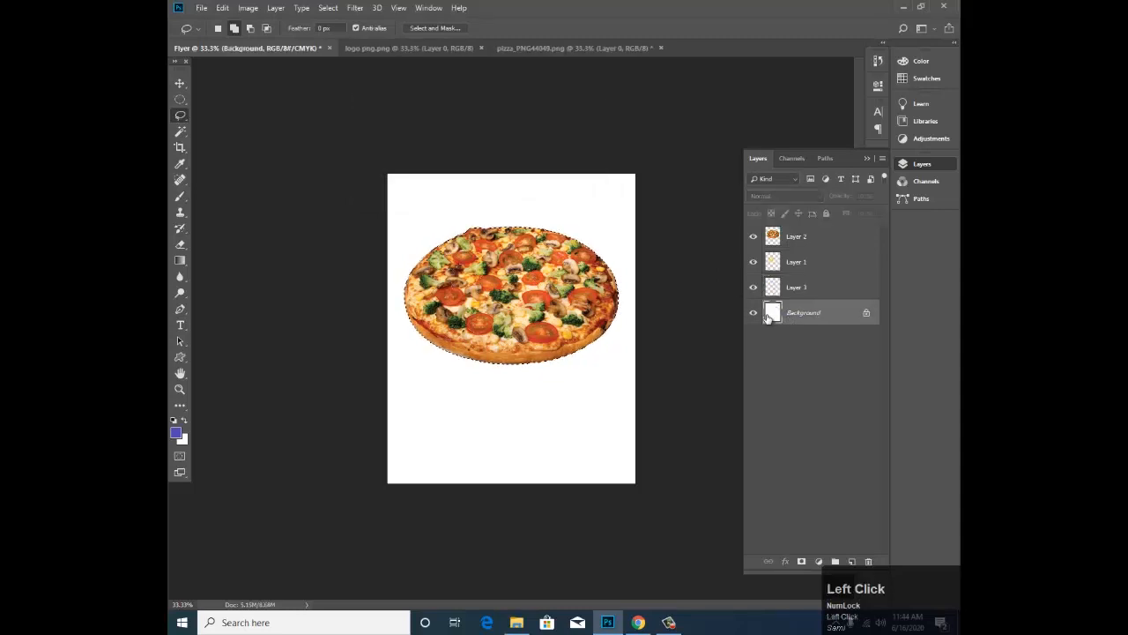
key("alt+BackSpace")
key("ctrl+alt+z")
key("ctrl+alt+z")
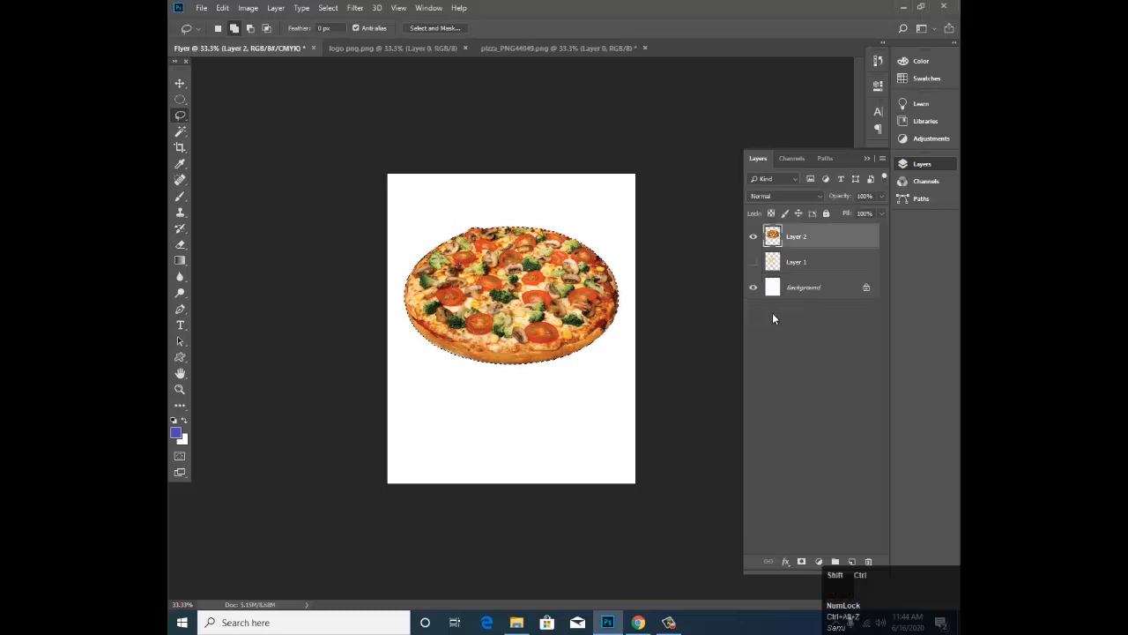
Step: Deselect the pizza and fill the entire Background layer with the blue foreground colour
left_click(771, 291)
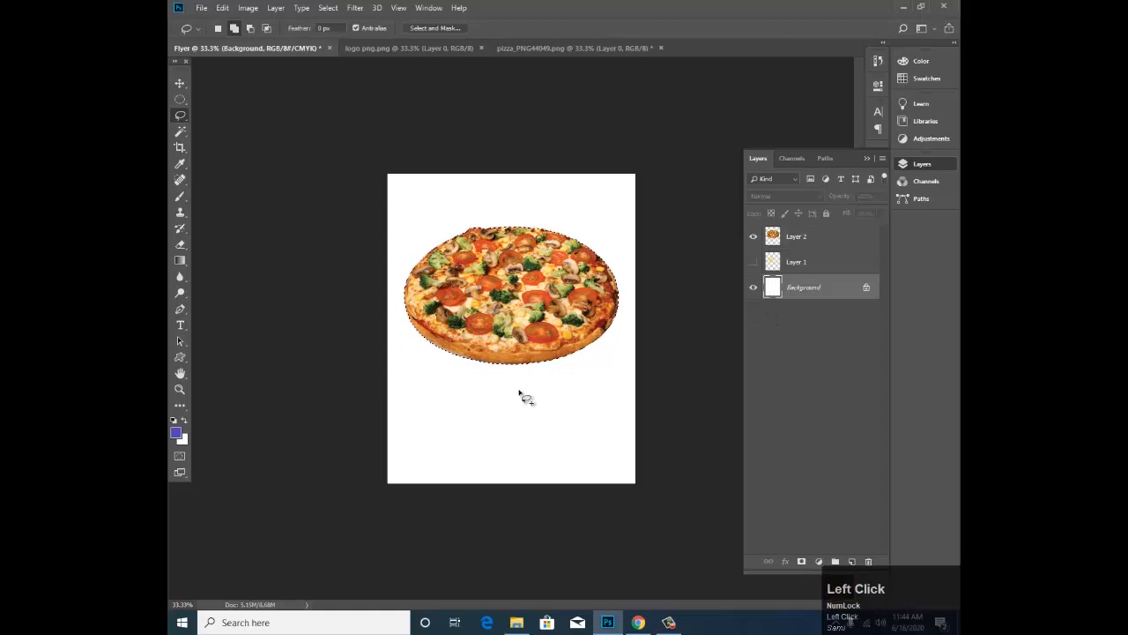
key("ctrl+d")
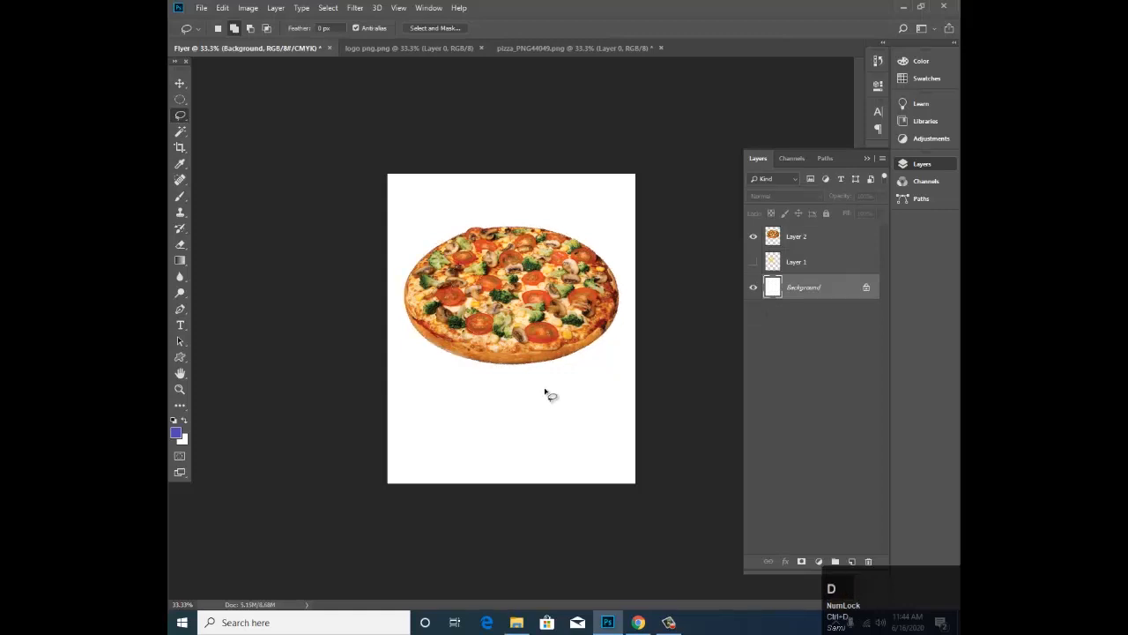
key("ctrl+z")
key("alt+BackSpace")
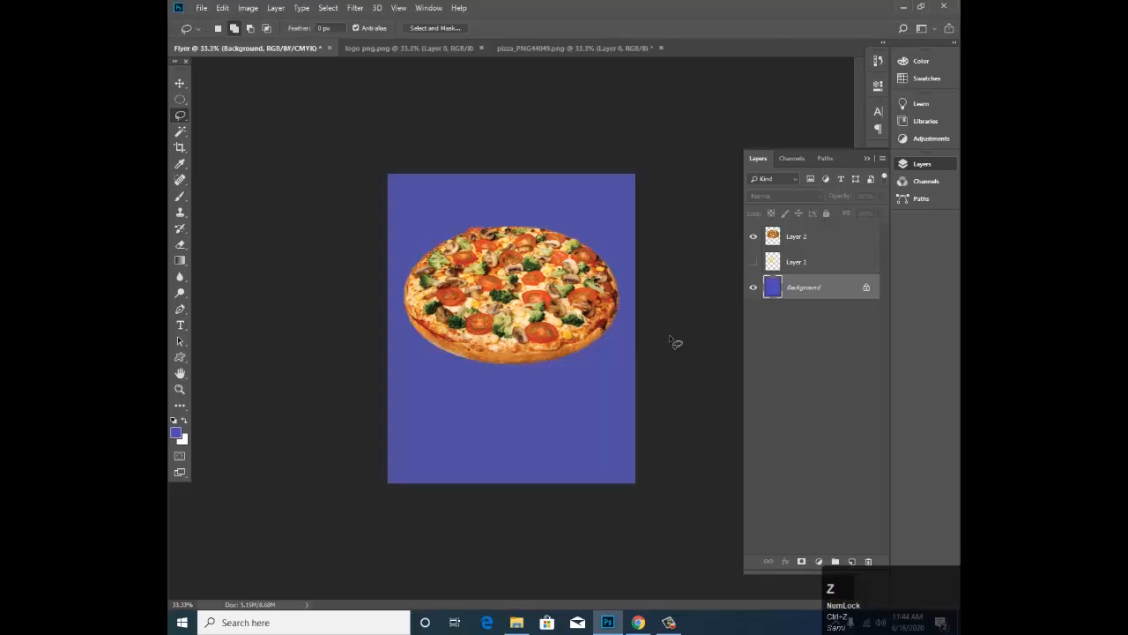
key("z")
left_click_drag(504, 302, 593, 318)
Step: Undo the blue Background fill and the deselection to restore the pizza selection
key("ctrl+z")
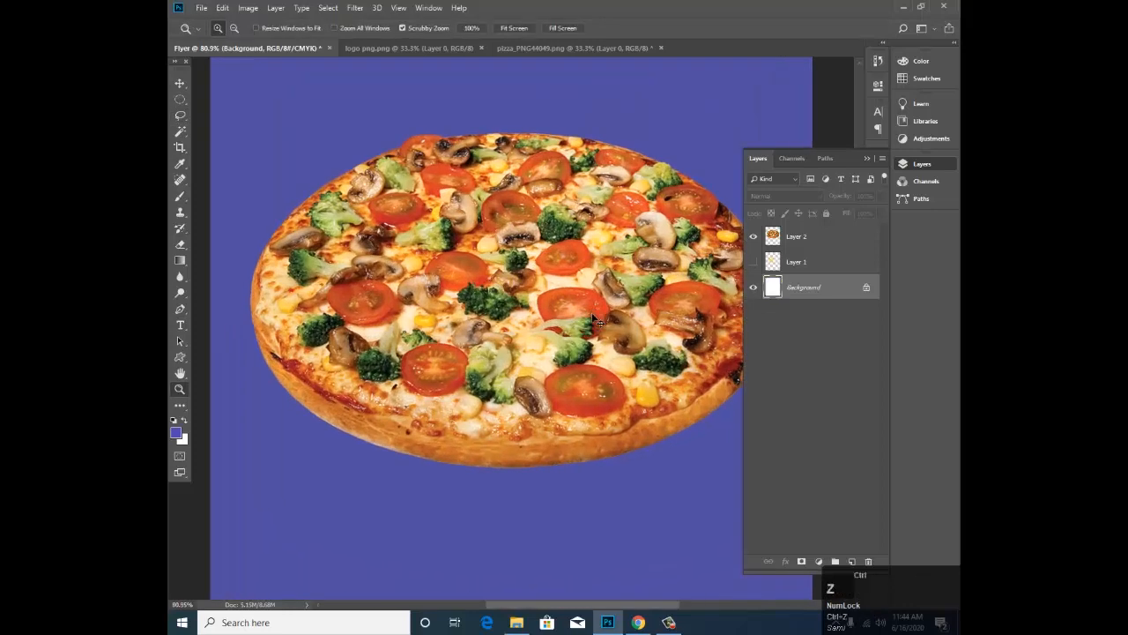
key("ctrl+z")
key("ctrl+alt+z")
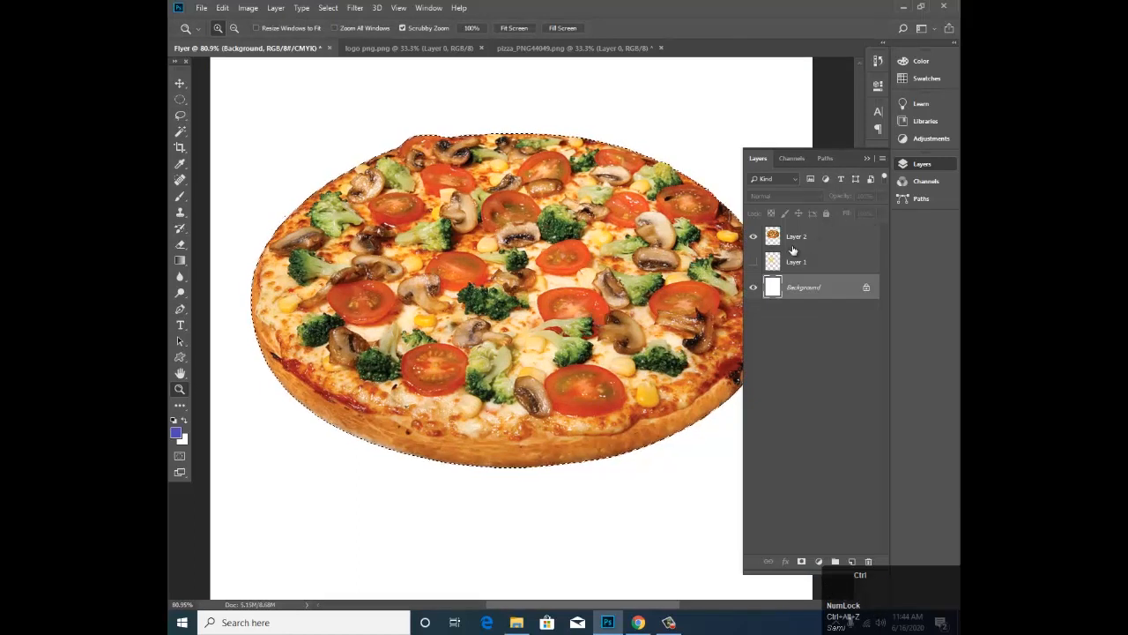
Step: Make the pizza's Layer 2 active, hide the selection edges, and switch to the Move tool
left_click(533, 318, "ctrl")
key("ctrl+h")
key("v")
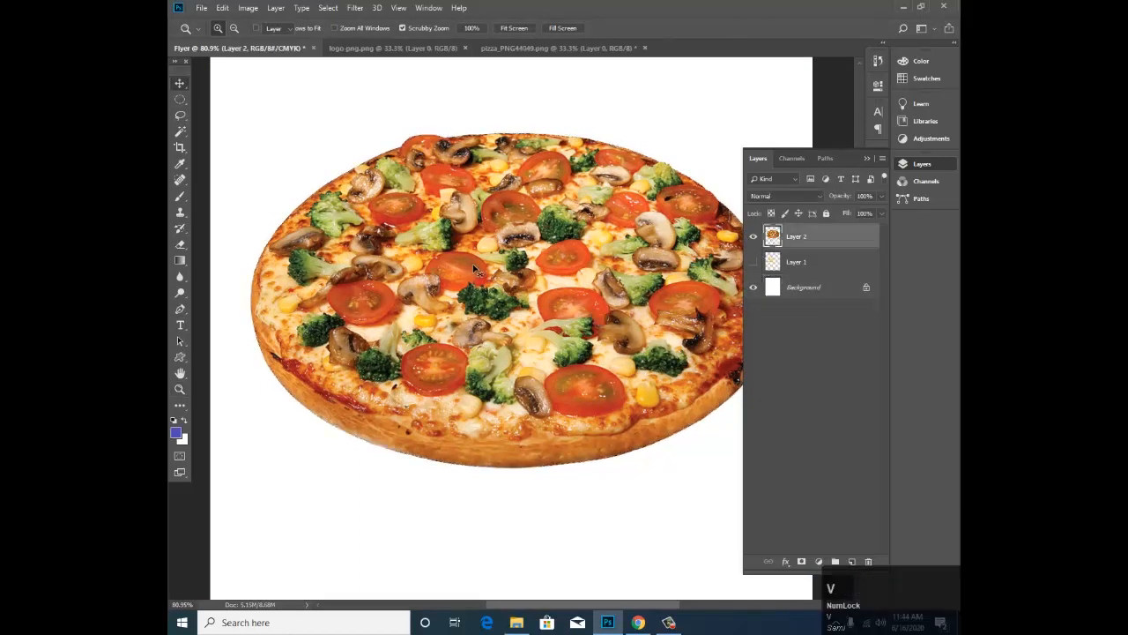
Step: Try moving the pizza down the page with the Move tool, and undo the move
left_click_drag(492, 189, 485, 308)
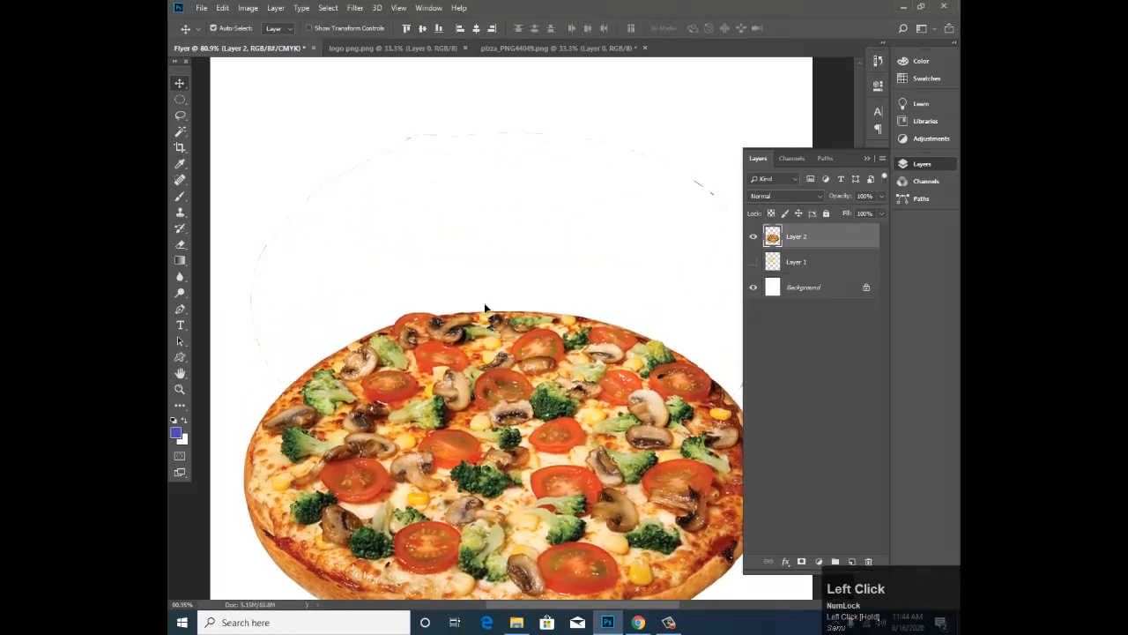
left_click_drag(405, 153, 490, 132)
key("ctrl+z")
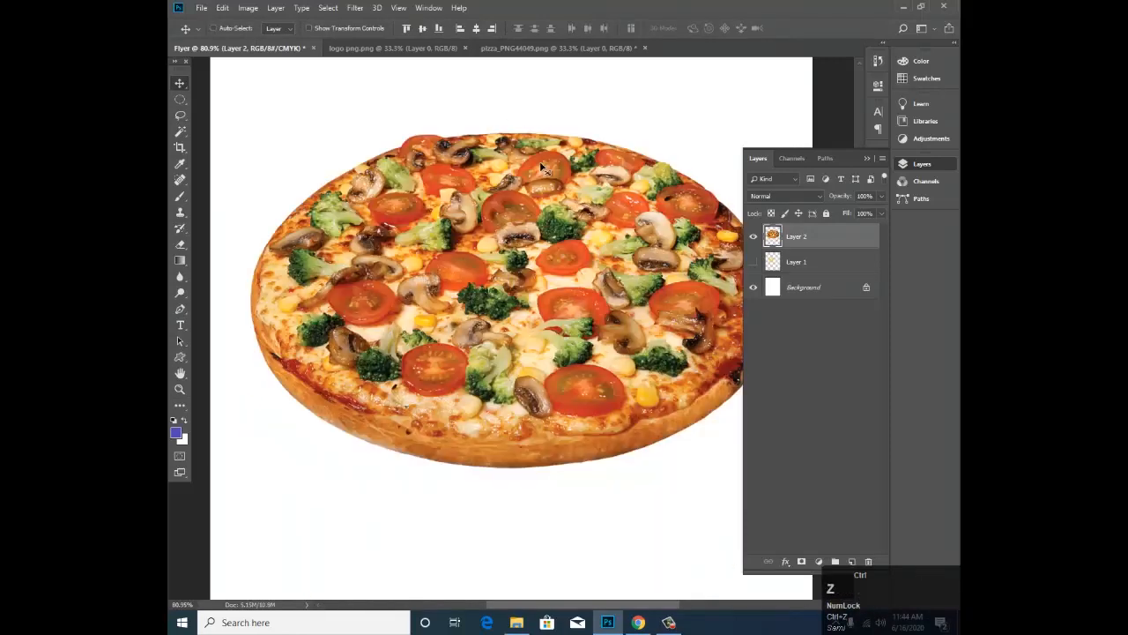
Step: Duplicate Layer 2, then place the copy in the lower page and the original towards the upper-right corner
right_click(793, 228)
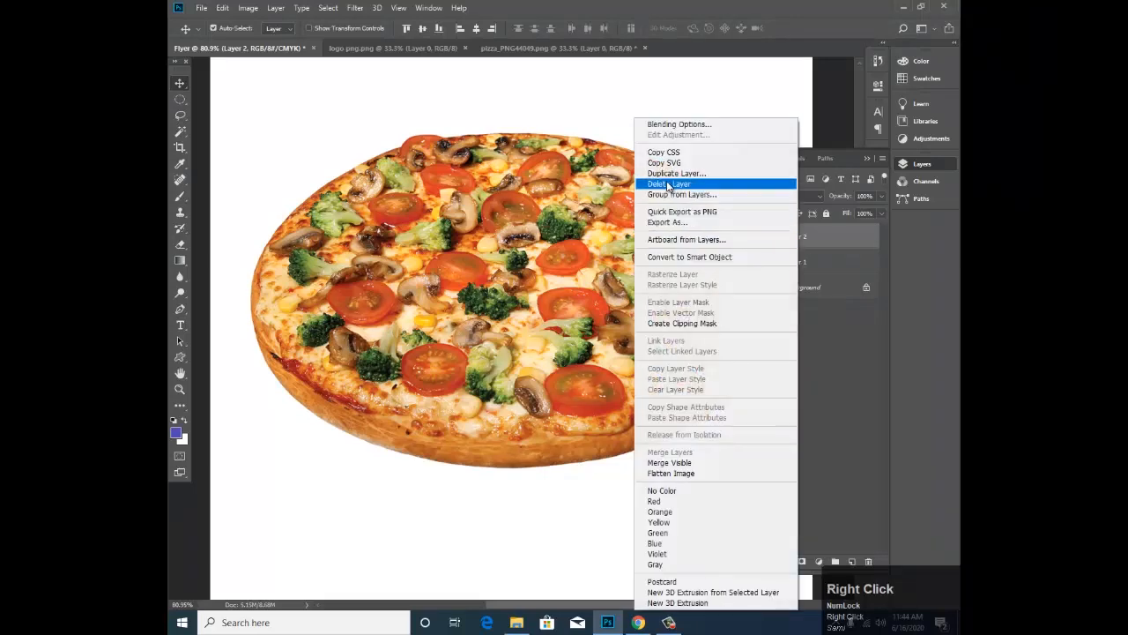
left_click(672, 181)
left_click(667, 171)
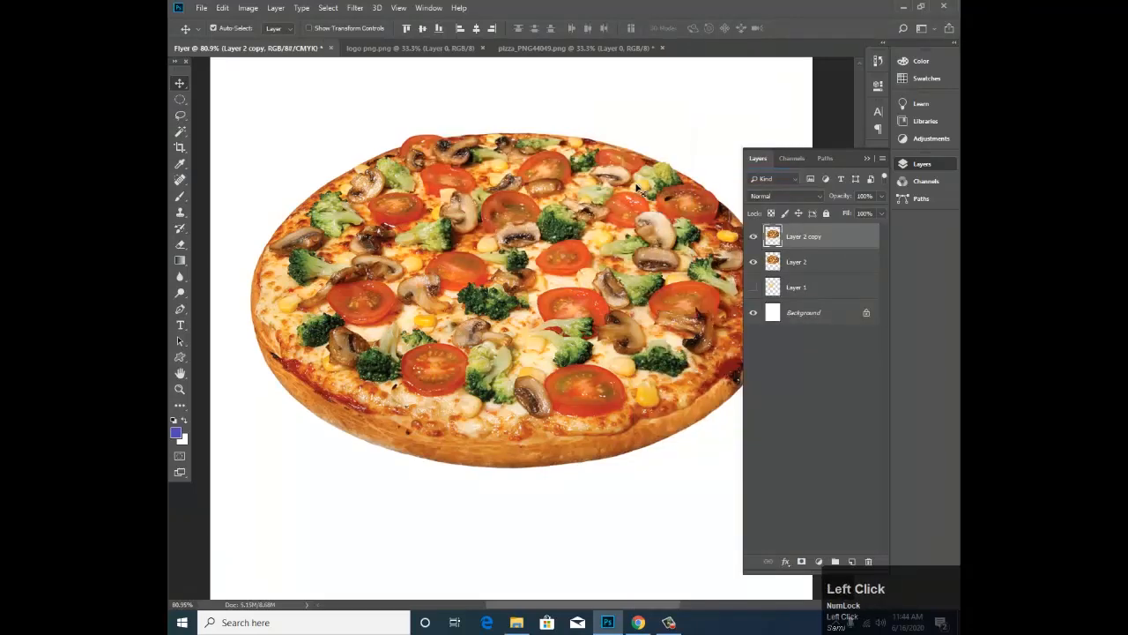
key("v")
left_click_drag(468, 248, 569, 185)
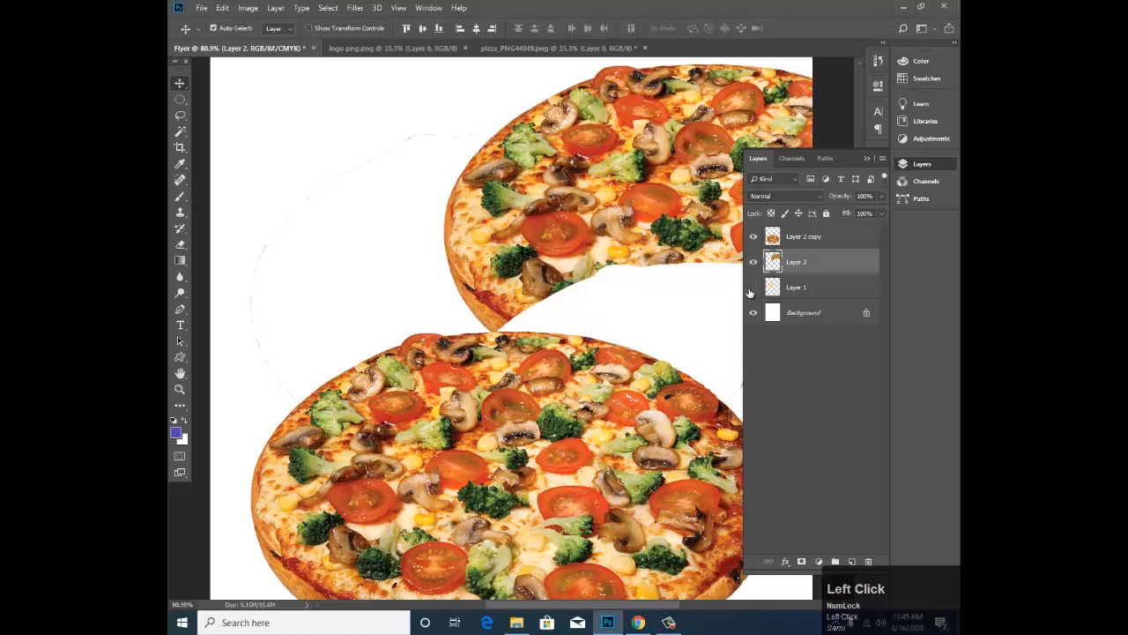
Step: Delete the original Layer 2, trace over the stray edge pixels around the pizza's old position, and show Layer 1
right_click(796, 268)
left_click(793, 310)
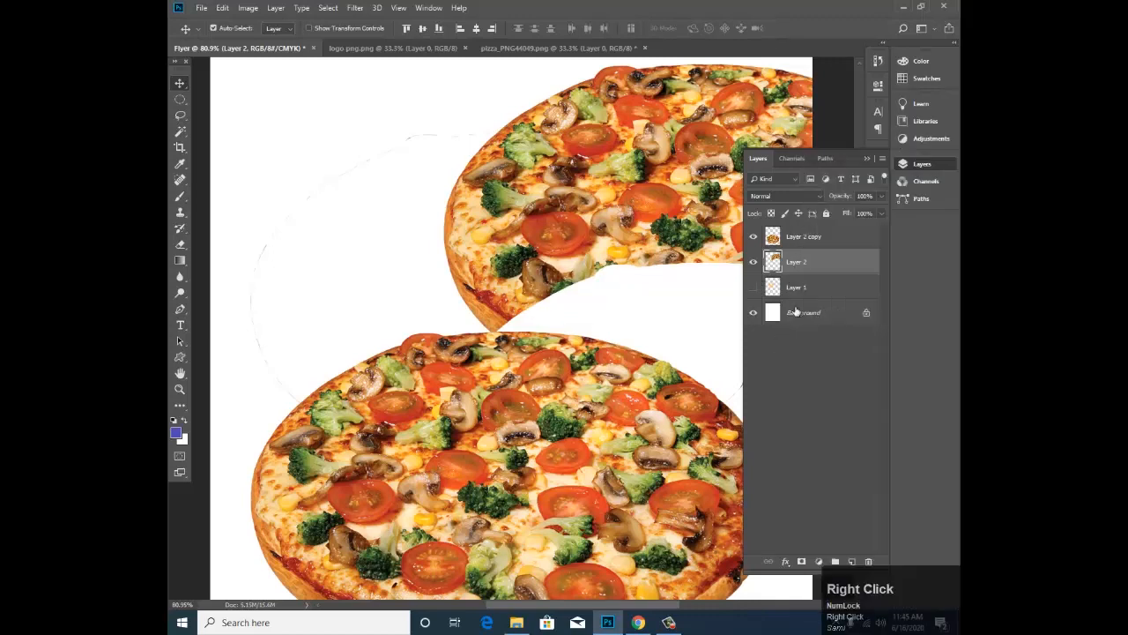
left_click_drag(797, 263, 868, 560)
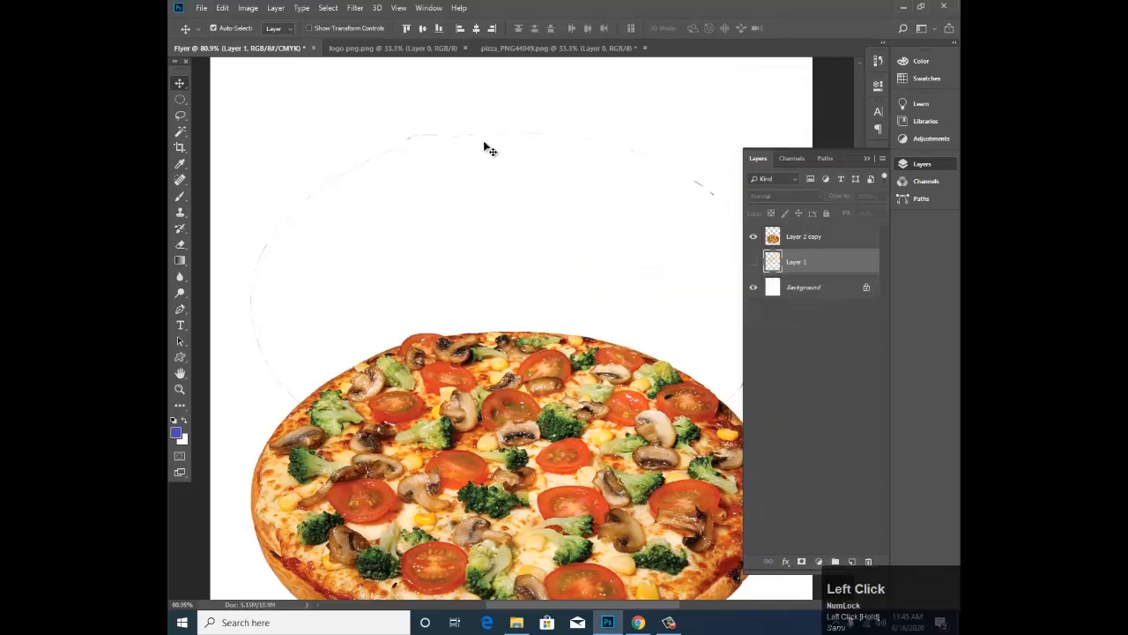
mouse_move(486, 139)
left_mouse_down()
mouse_move(556, 135)
mouse_move(624, 186)
left_mouse_up()
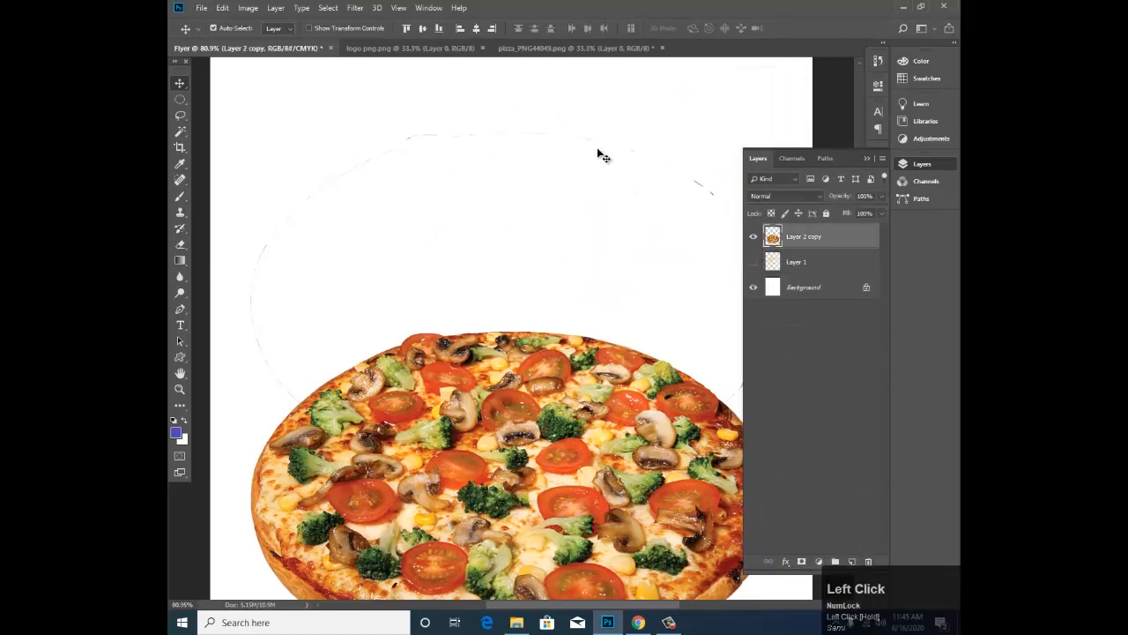
left_click(754, 265)
Step: Undo the showing of Layer 1, the deletion of Layer 2 and its move to the upper right
key("ctrl+z")
key("ctrl+z")
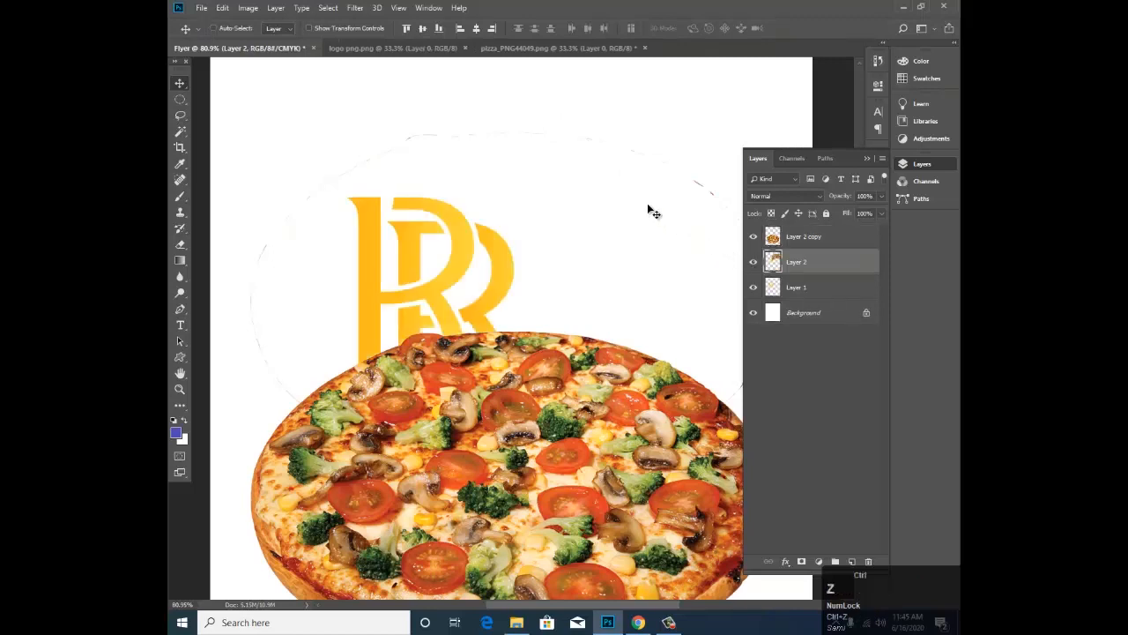
key("ctrl+alt+z")
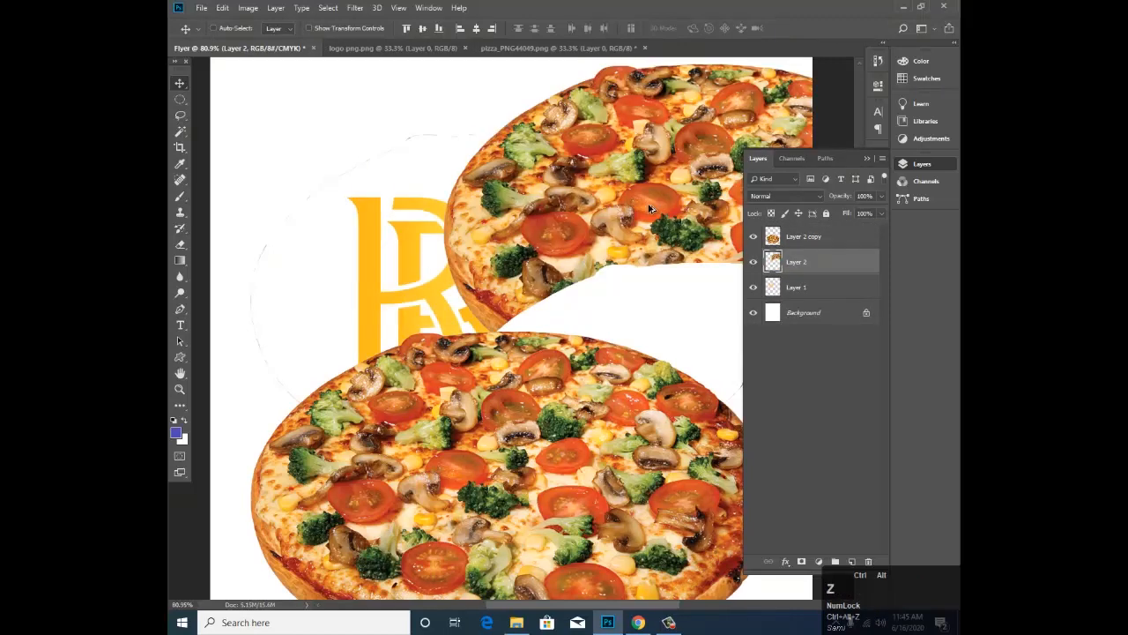
key("ctrl+z")
key("ctrl+z")
key("ctrl+z")
Step: Move the duplicated pizza further down the page so that it no longer overlaps the original
key("space")
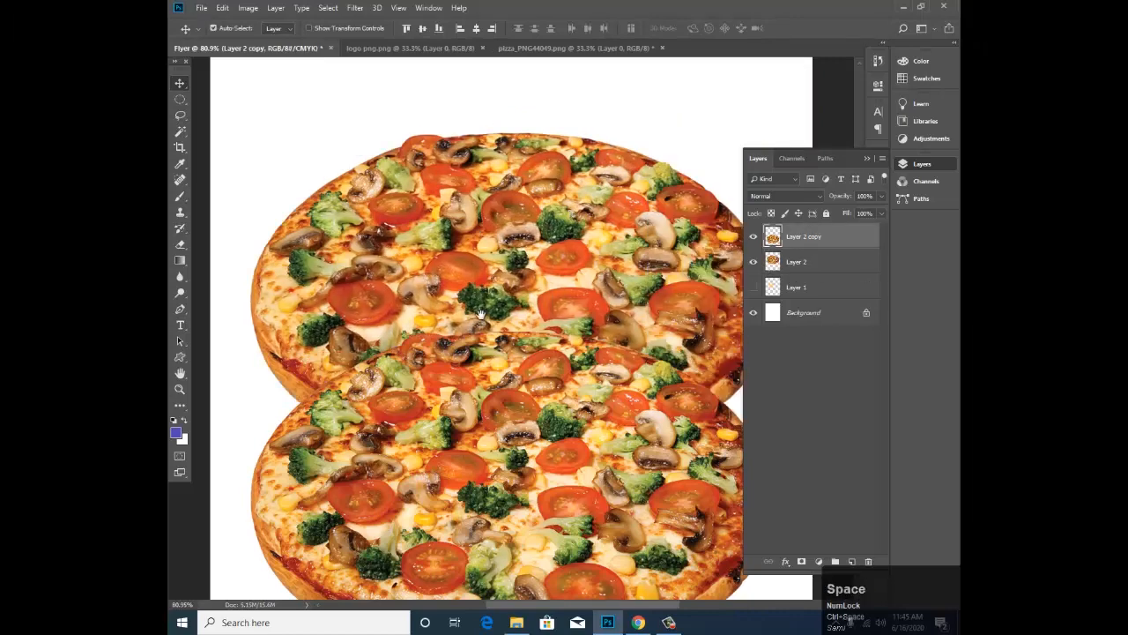
left_click_drag(490, 316, 521, 213)
left_click_drag(512, 251, 482, 357)
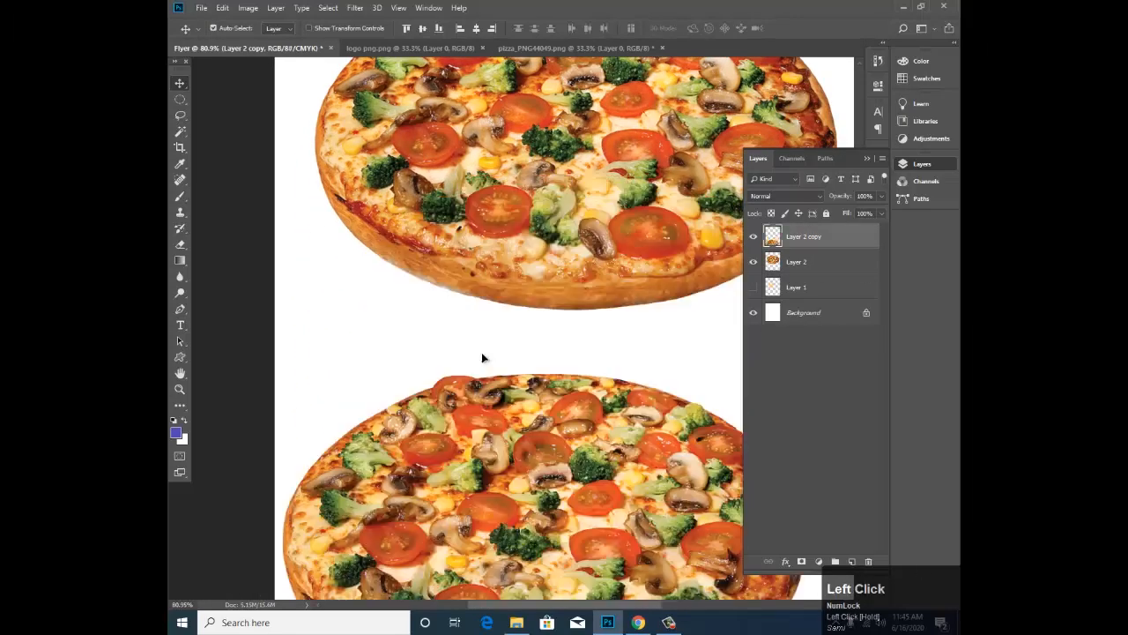
Step: Undo back to before Layer 2 was duplicated
key("ctrl+z")
key("ctrl+z")
key("ctrl+z")
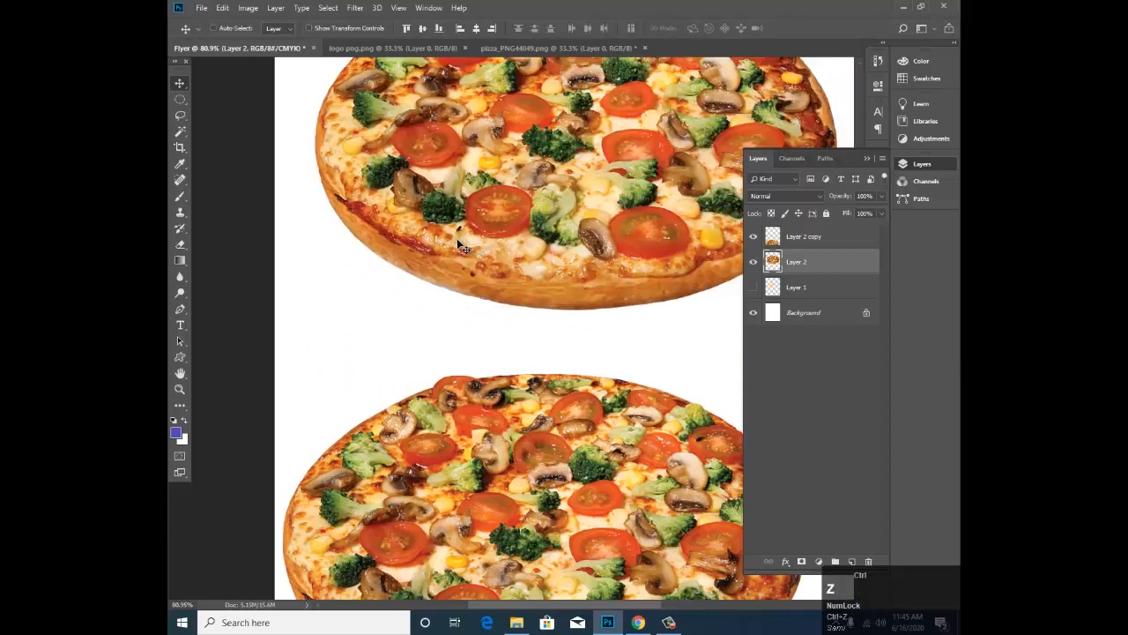
key("ctrl+z")
key("ctrl+z")
key("ctrl+alt+z")
key("ctrl+alt+z")
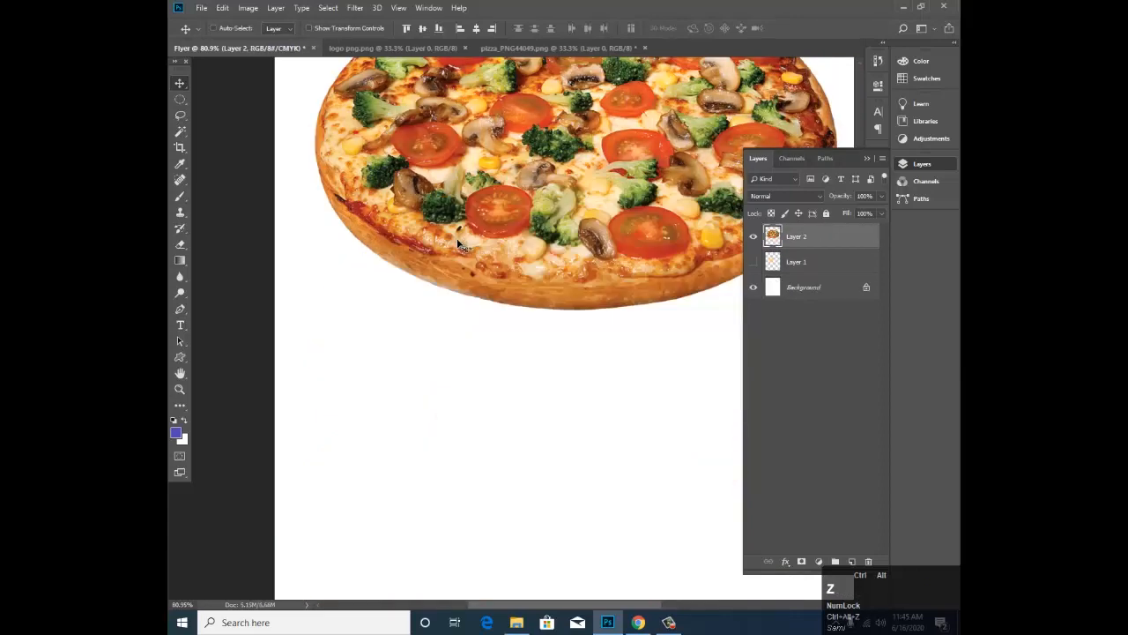
Step: Move the Layer 2 pizza to the lower part of the page, undoing the first attempt
key("v")
left_click_drag(482, 191, 461, 355)
key("ctrl+z")
key("ctrl+minus")
key("ctrl+minus")
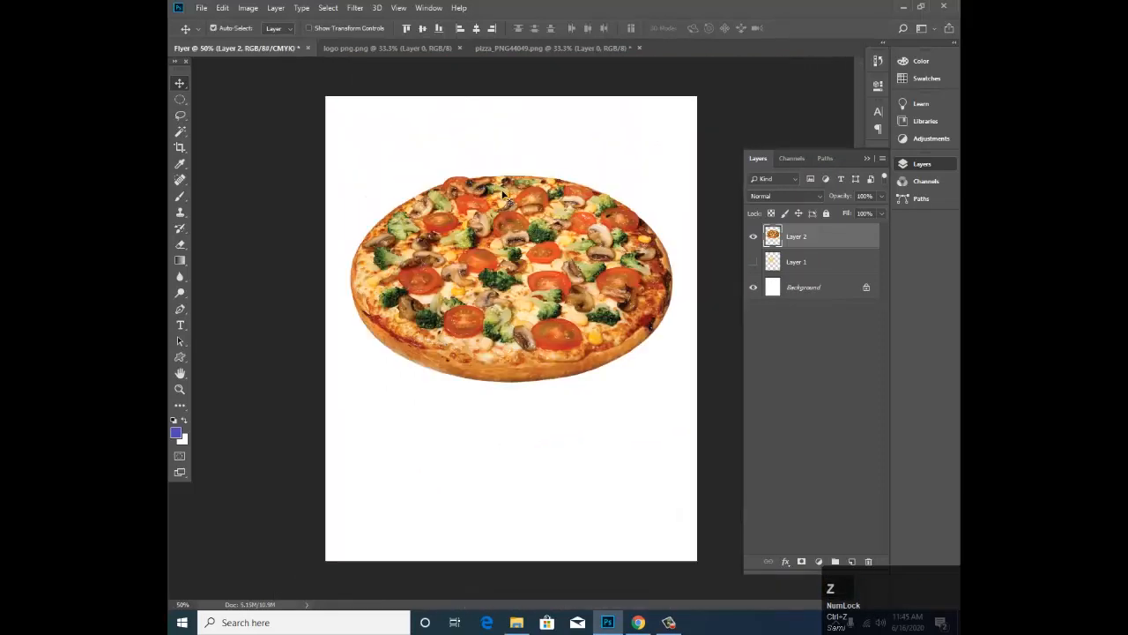
left_click_drag(508, 212, 535, 424)
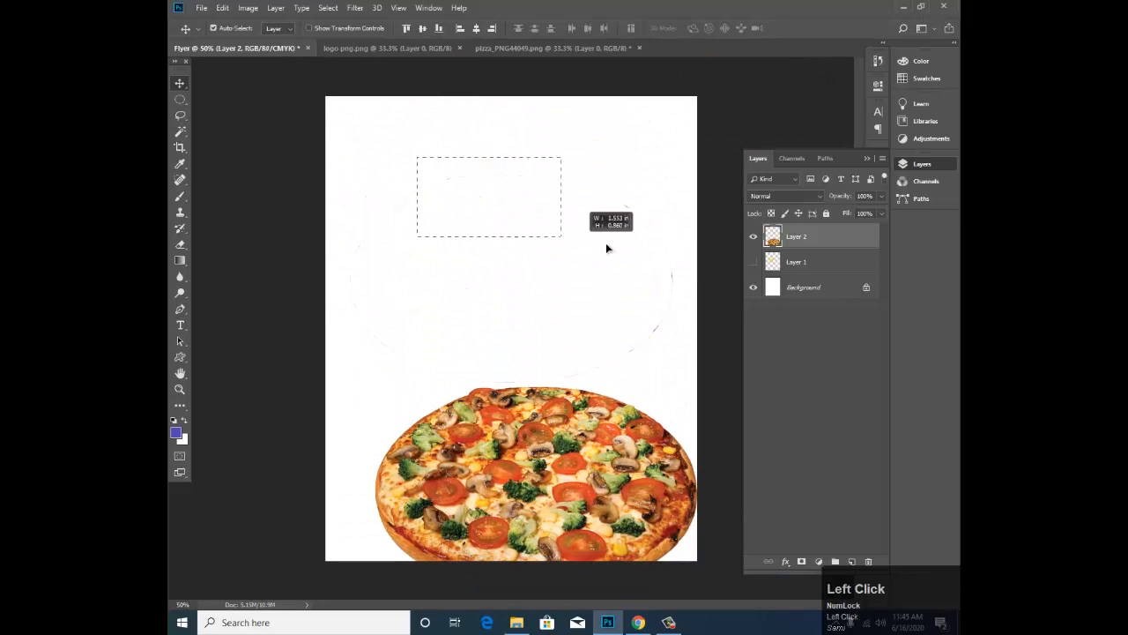
Step: Try picking the stray edge pixels left around the pizza's original position by sweeping over them
left_click_drag(454, 174, 534, 190)
left_click_drag(467, 178, 551, 181)
left_click_drag(454, 181, 635, 183)
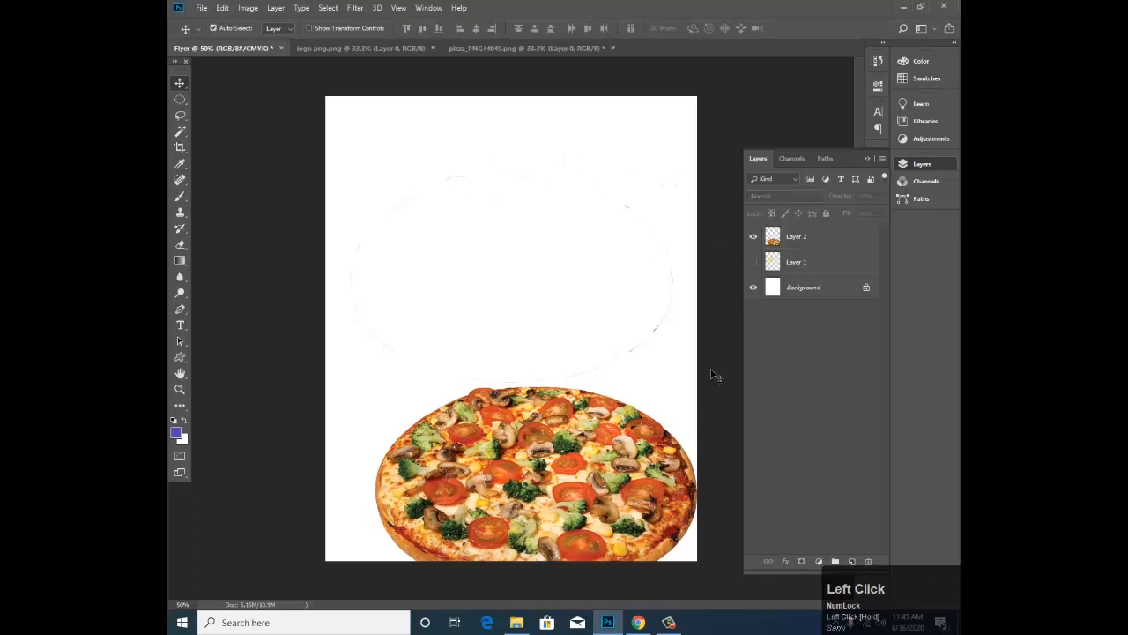
left_click_drag(657, 328, 707, 255)
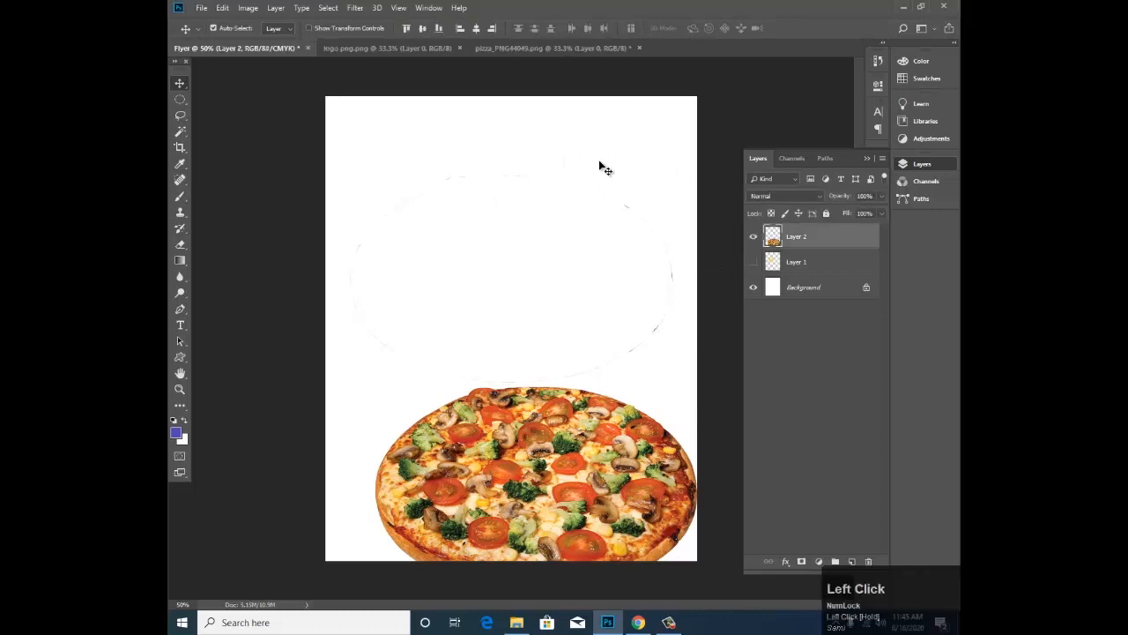
Step: Move the pizza back to the upper page and place a duplicate below it within Layer 2, undoing the trial placements
left_click_drag(564, 528, 530, 228)
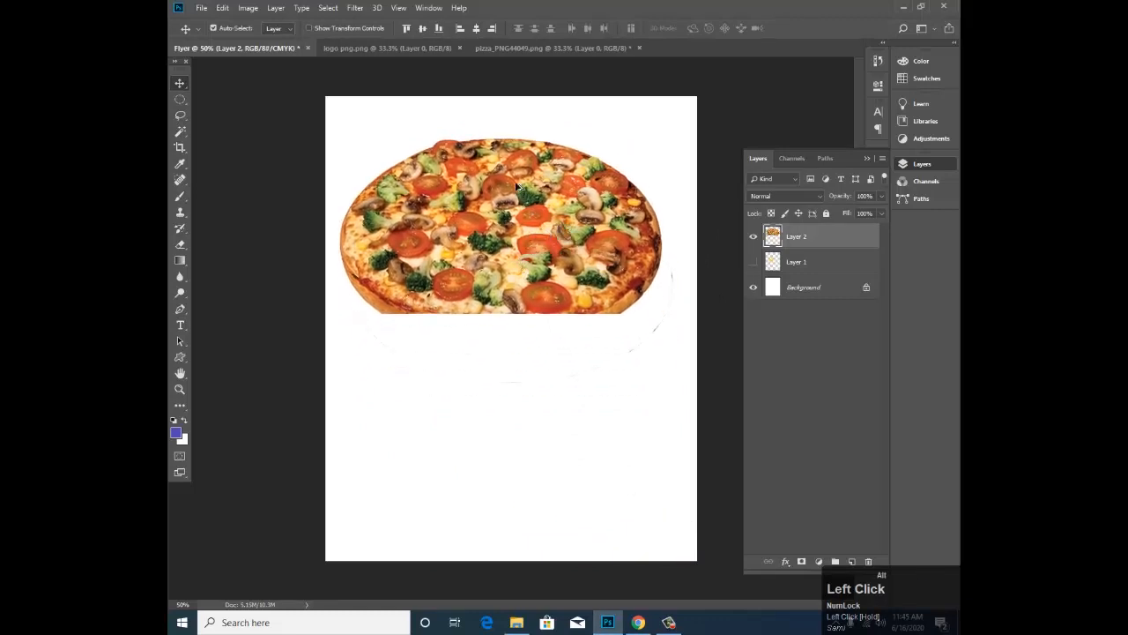
left_click_drag(517, 185, 542, 372)
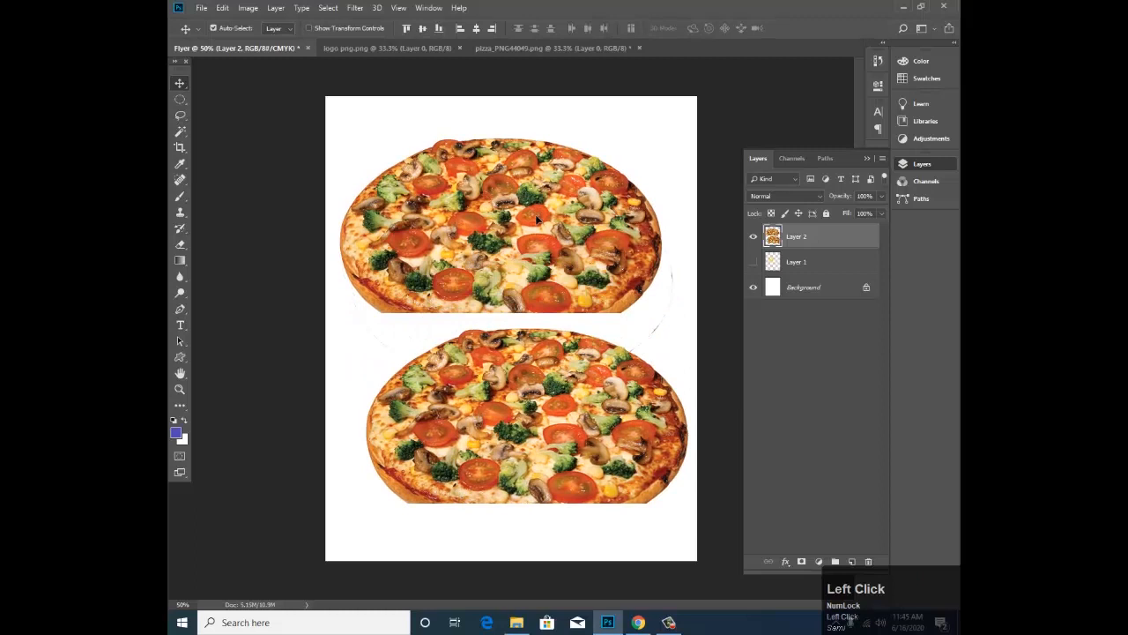
key("ctrl+z")
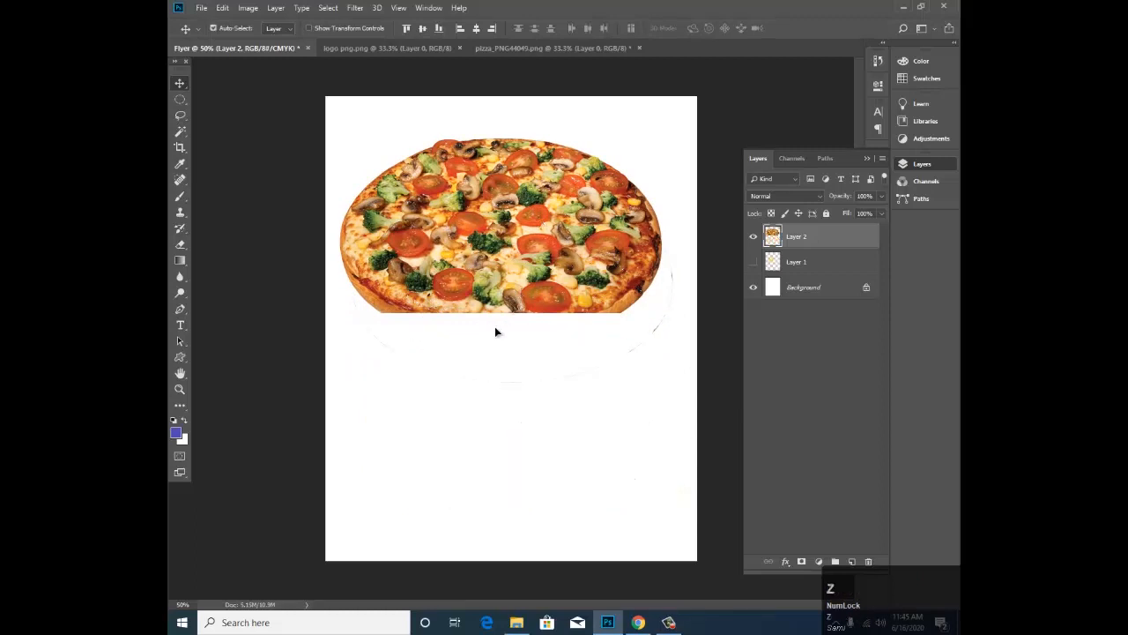
left_click_drag(539, 242, 539, 429)
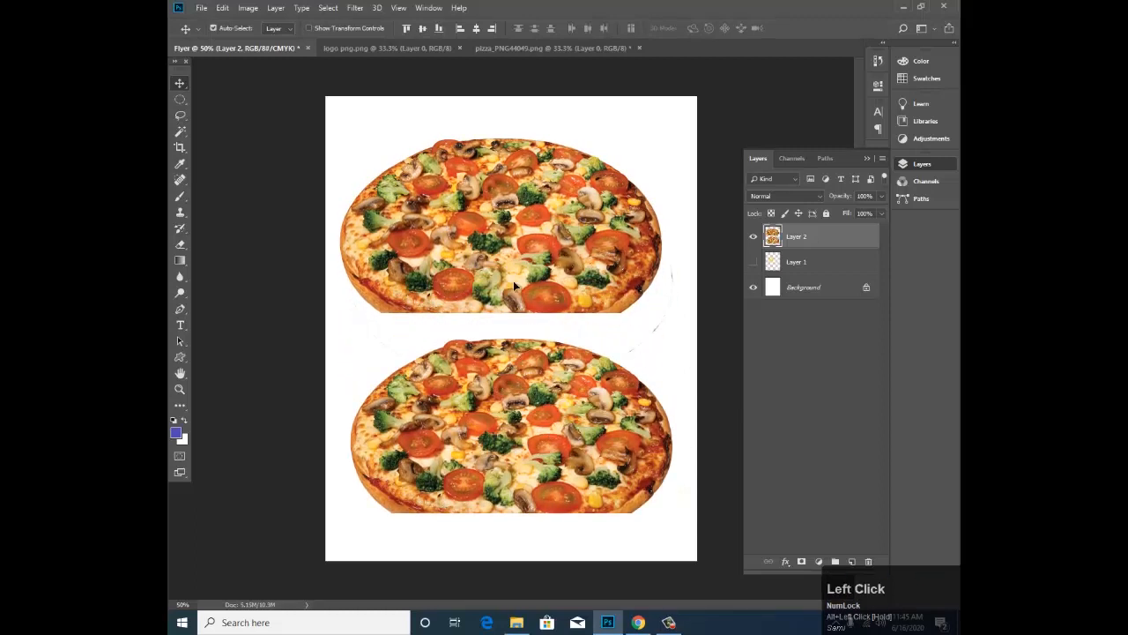
key("ctrl+z")
left_click_drag(509, 238, 524, 467)
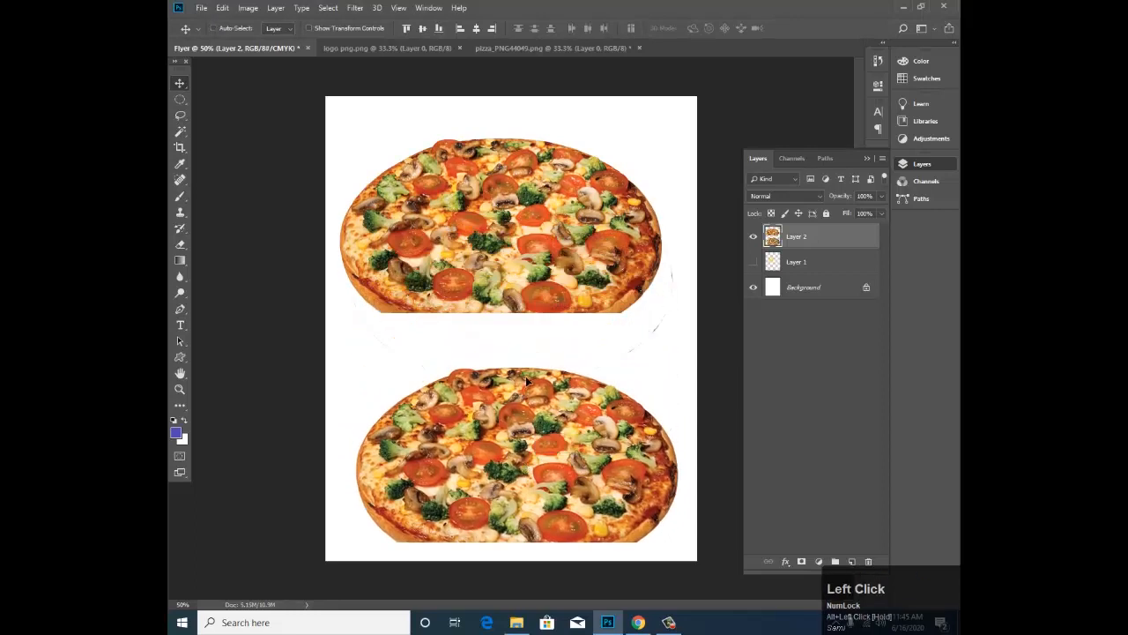
key("ctrl+z")
left_click_drag(508, 275, 520, 465)
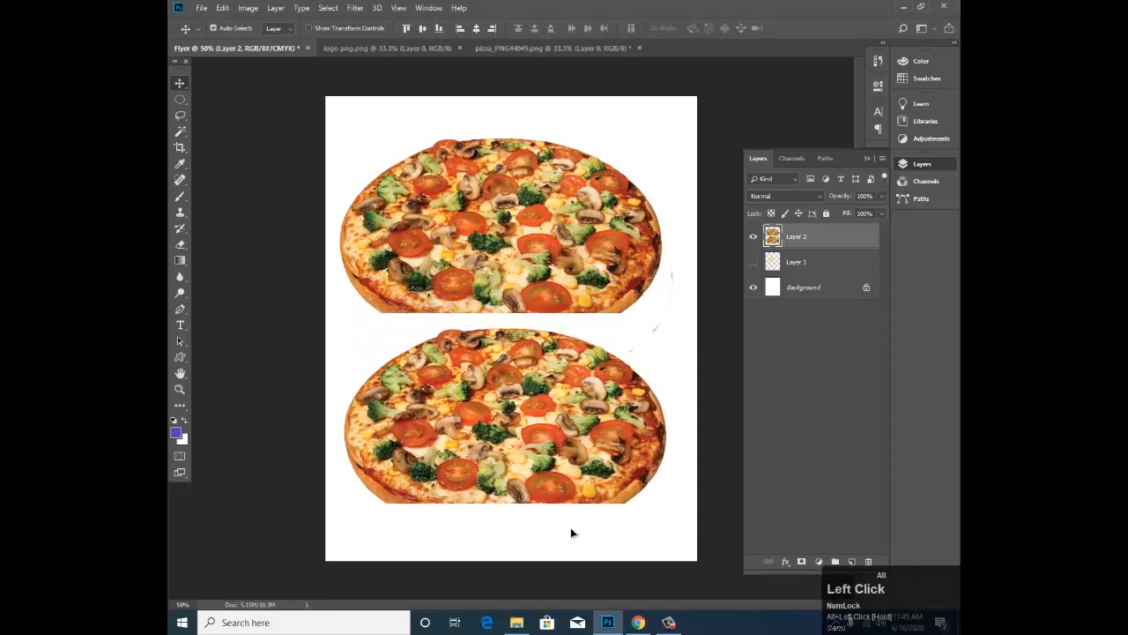
left_click(669, 622)
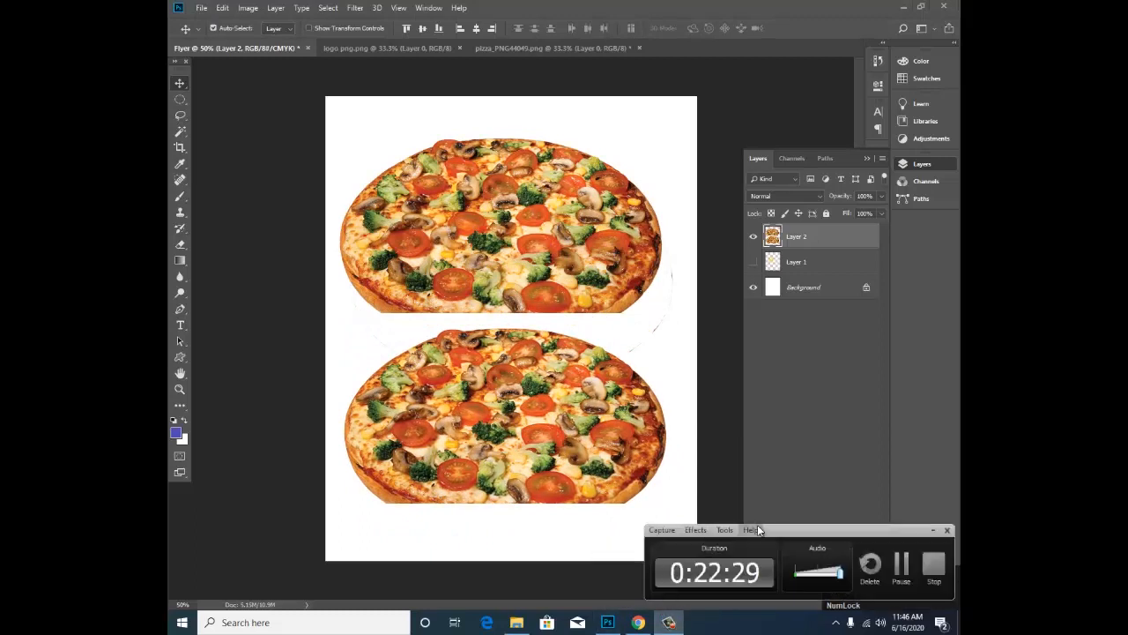
left_click(902, 571)
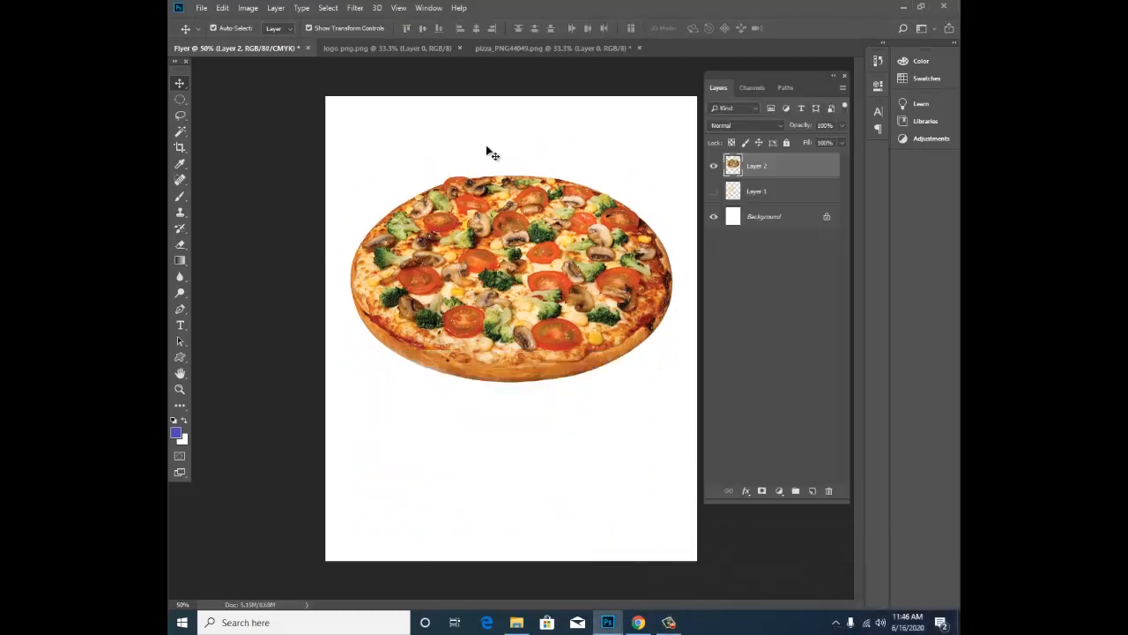
Step: Duplicate the pizza slightly lower on the page as a new layer, and delete the original Layer 2
left_click_drag(476, 254, 528, 328)
left_click(509, 229)
key("Delete")
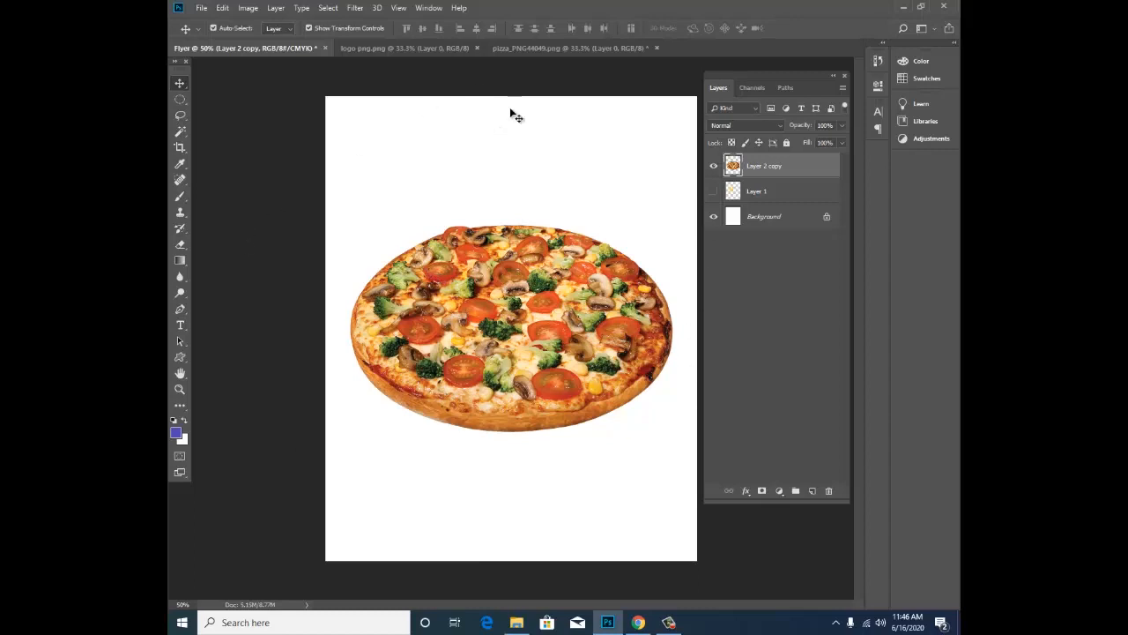
Step: Try inverting the pizza copy's colours twice, undoing the inversion each time
key("ctrl")
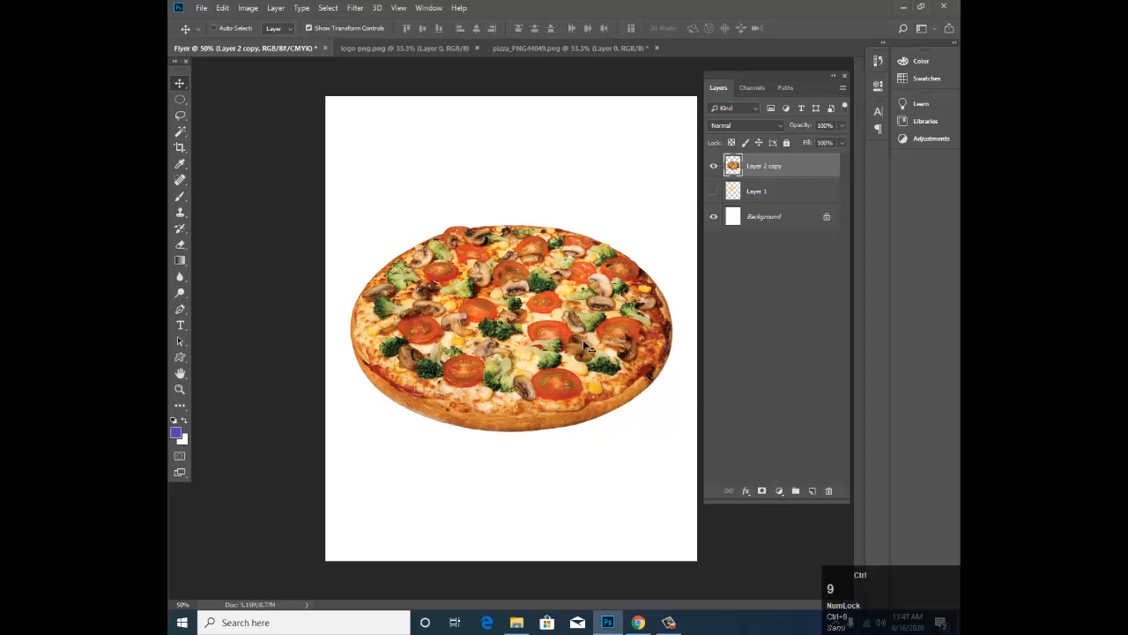
key("ctrl+i")
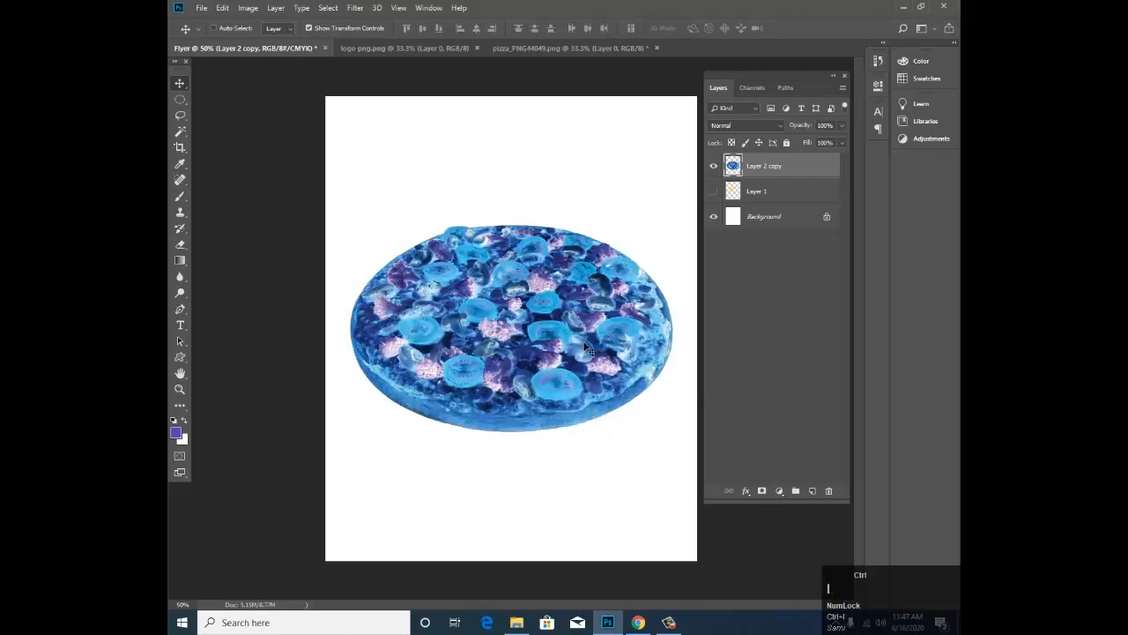
key("ctrl+z")
key("ctrl+i")
key("ctrl+z")
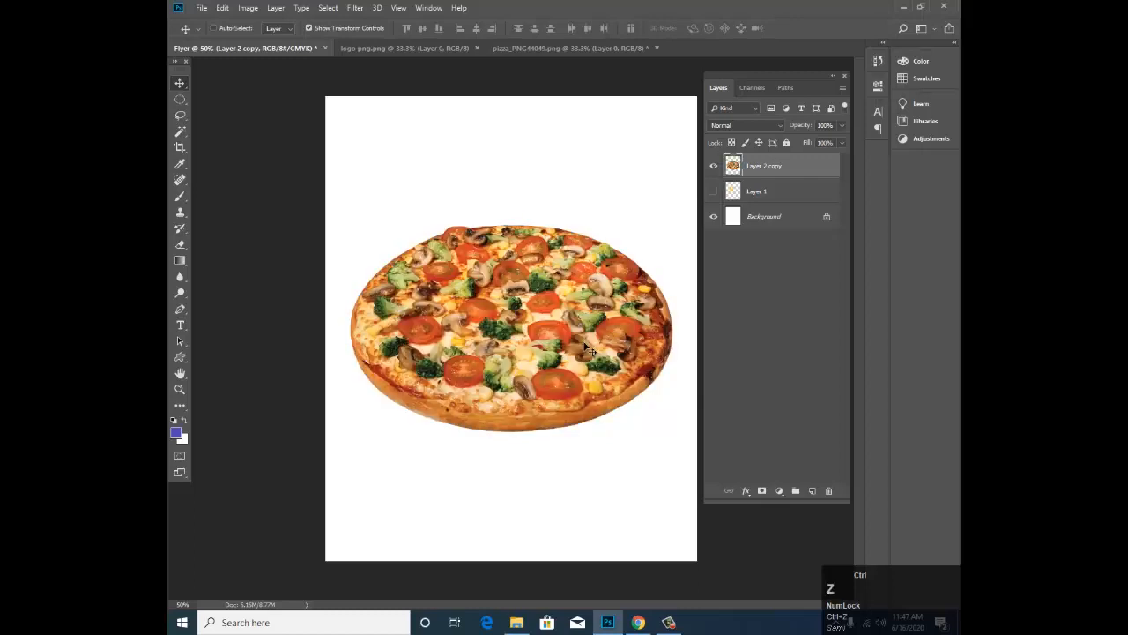
Step: Open the image "Untitled-1 copy 2", copy all of it, and paste it into the Flyer document
key("ctrl+o")
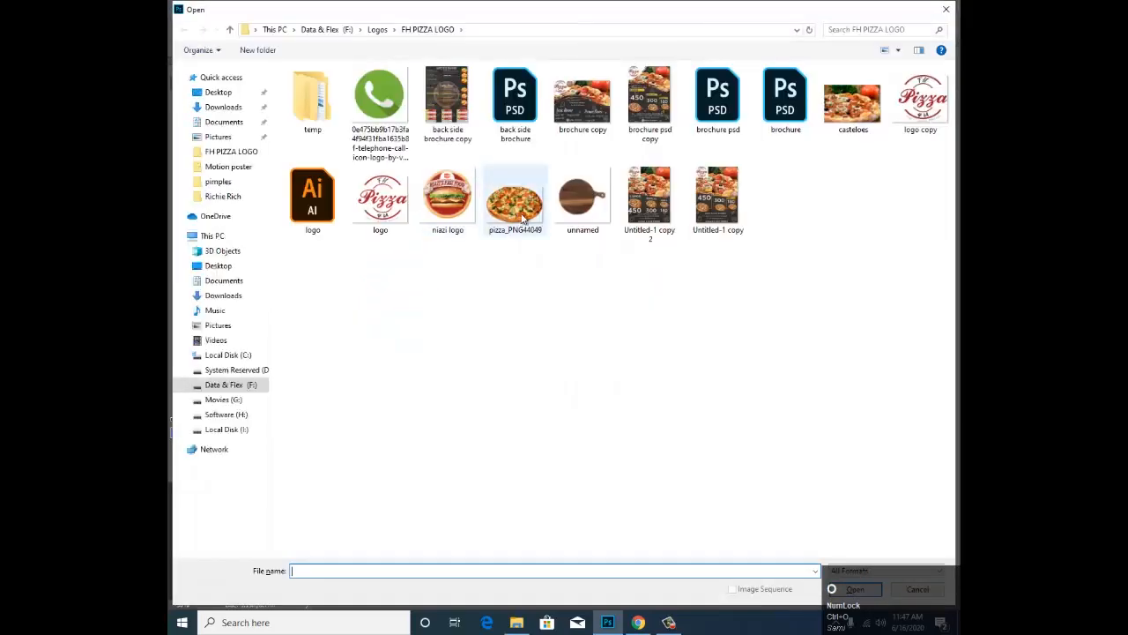
double_click(649, 196)
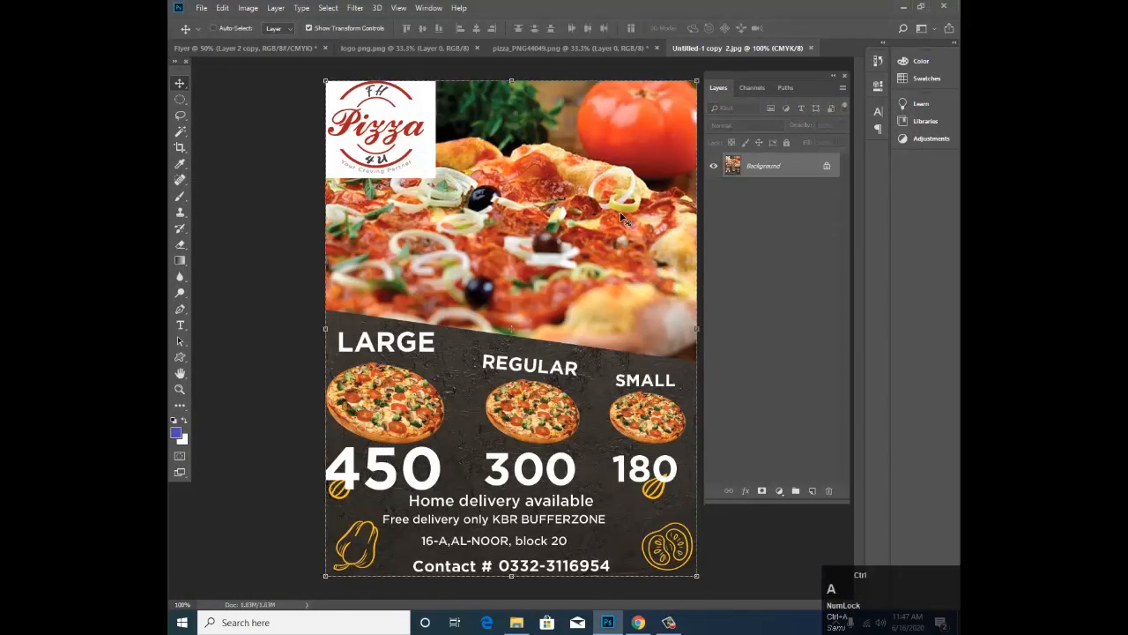
key("ctrl+Tab")
key("ctrl+Tab")
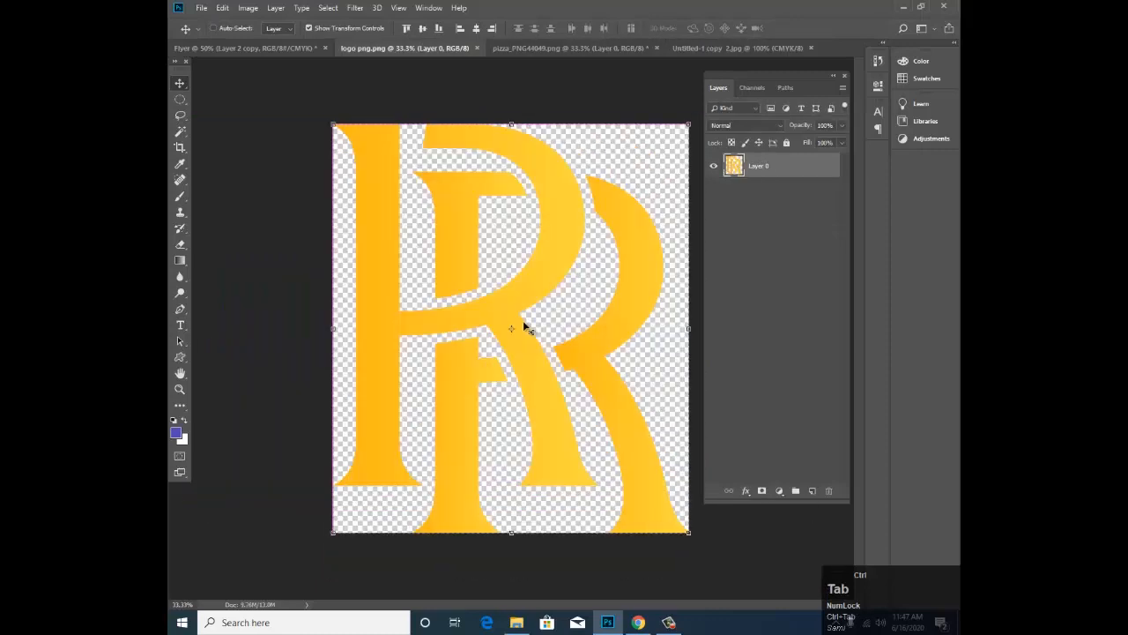
key("ctrl+Tab")
key("ctrl+v")
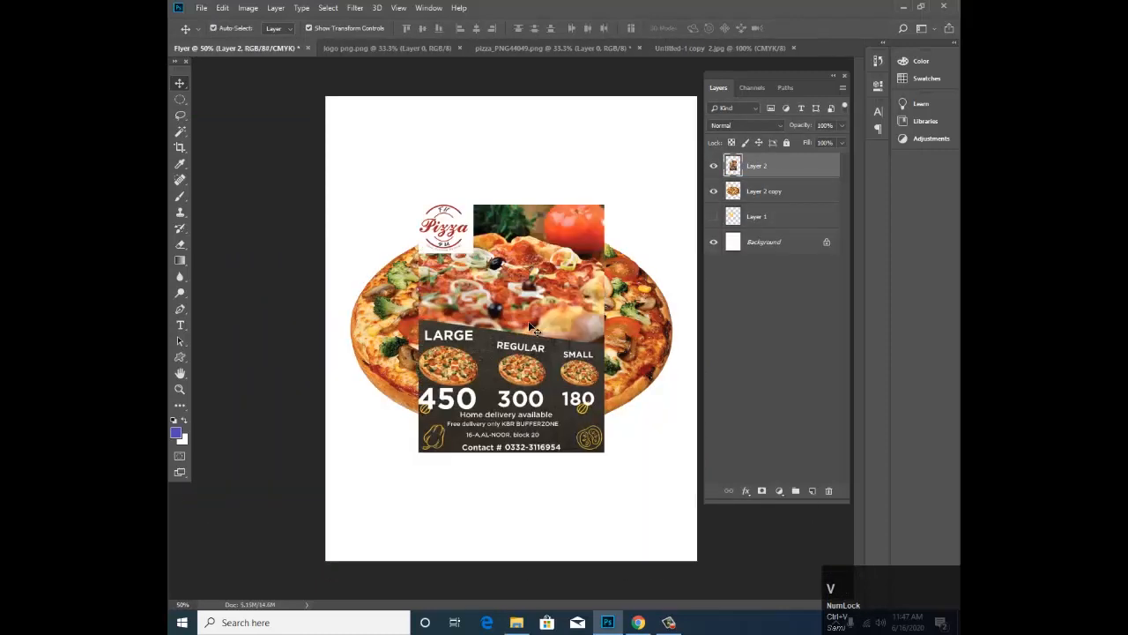
Step: Scale the pasted flyer image to 175% about its centre and move its layer below the pizza copy
key("ctrl+t")
left_click_drag(604, 205, 708, 138)
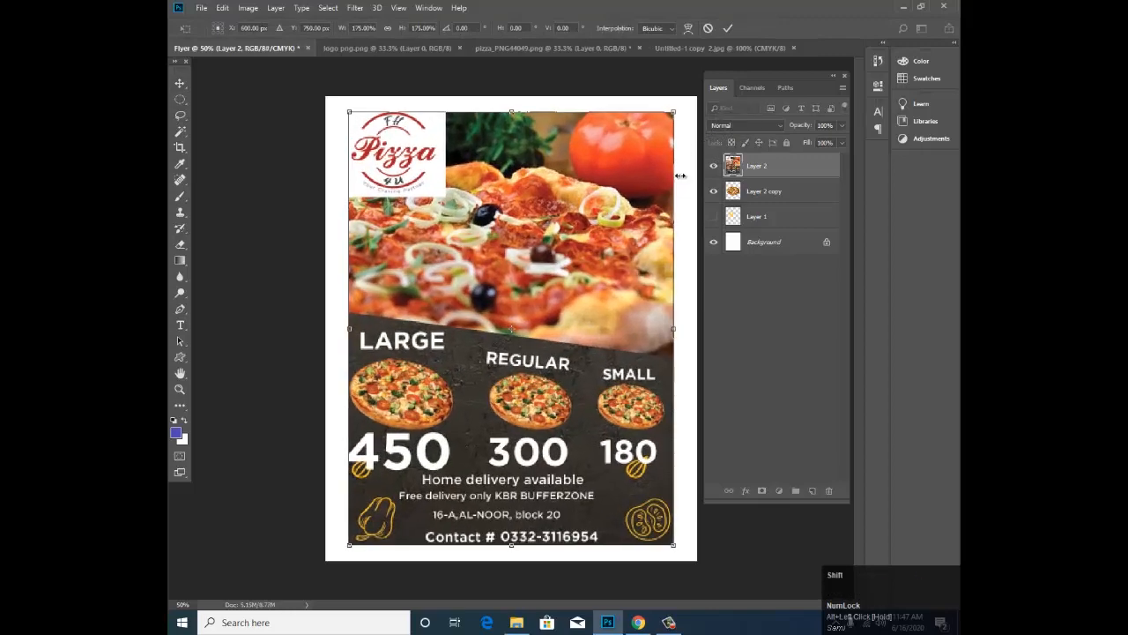
key("Return")
key("ctrl+bracketleft")
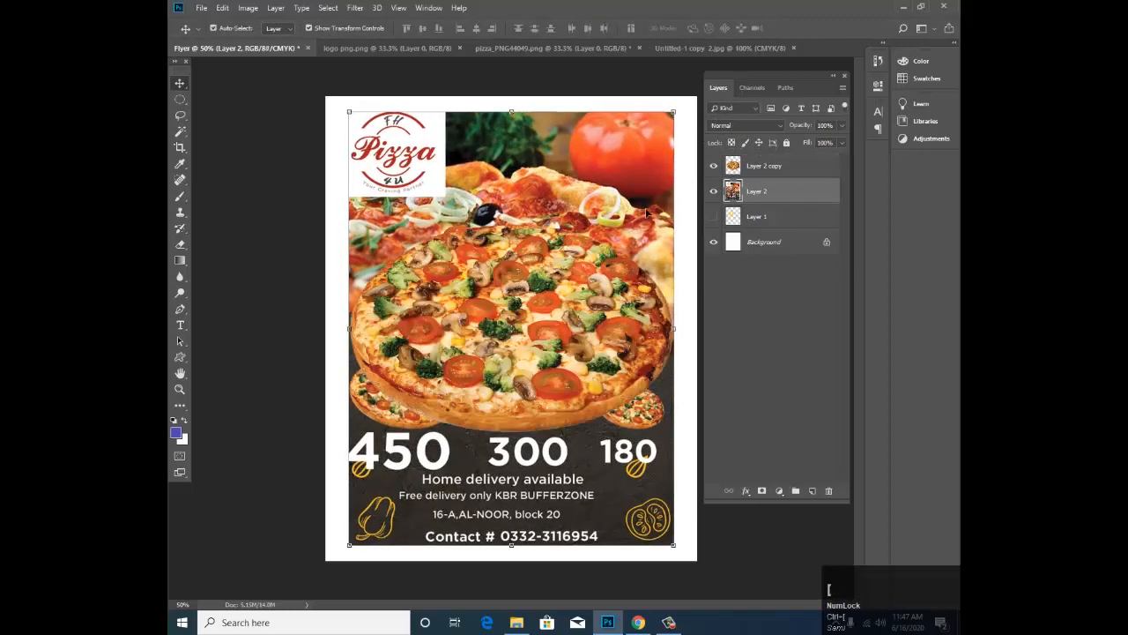
Step: Try to start a Magnetic Lasso selection along the pizza's lower edge on the flyer
key("z")
mouse_move(569, 333)
left_mouse_down()
mouse_move(617, 335)
mouse_move(586, 334)
left_mouse_up()
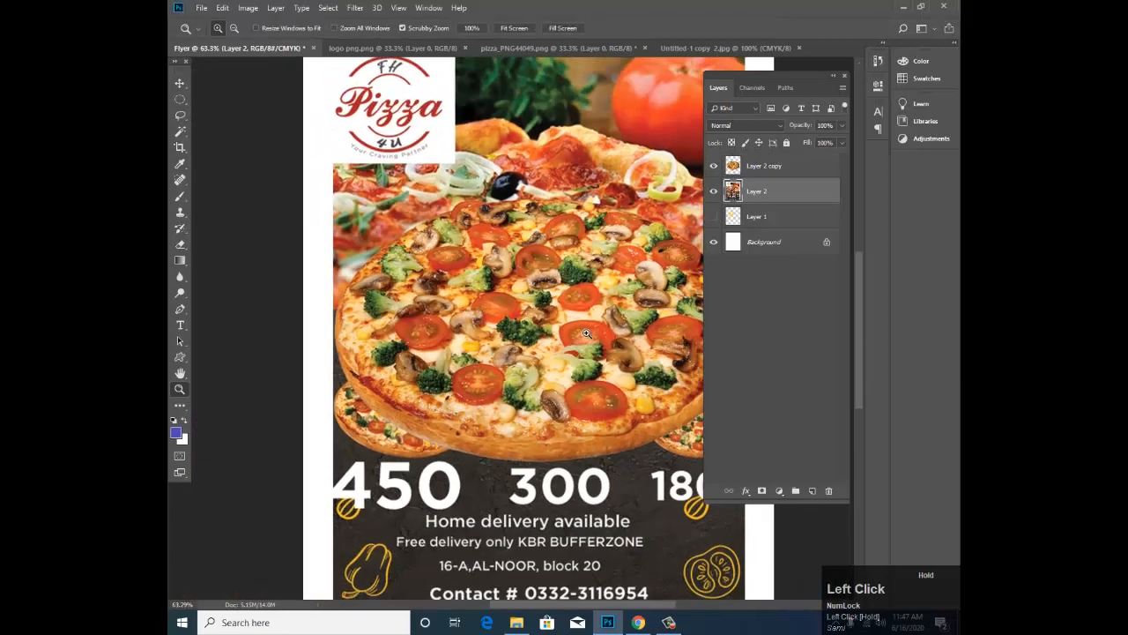
key("v")
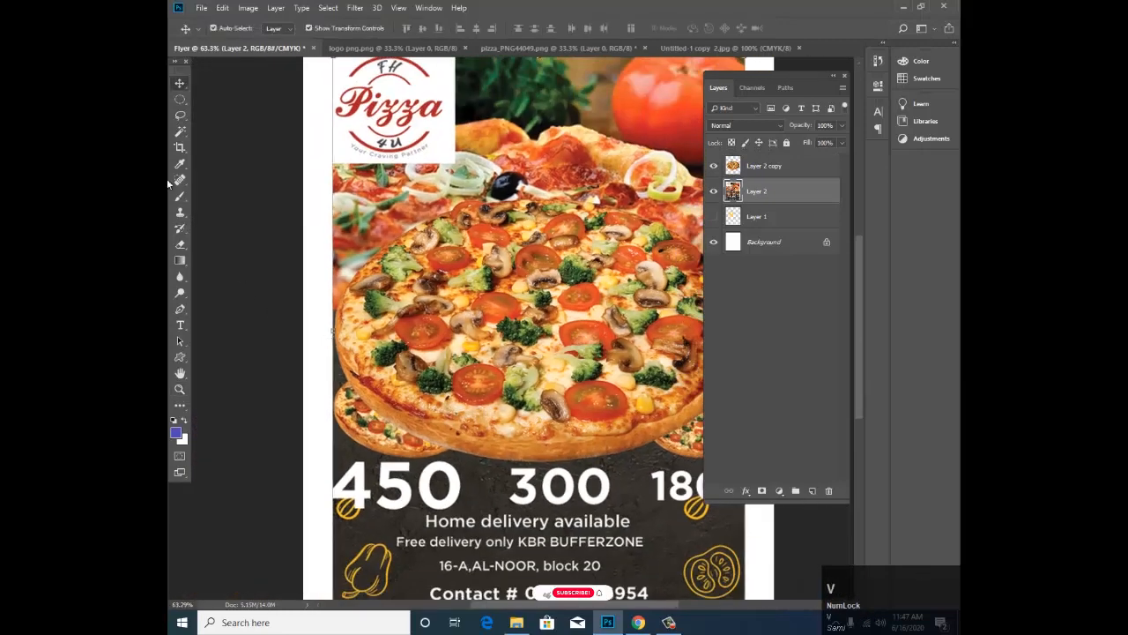
right_click(180, 116)
left_click(225, 141)
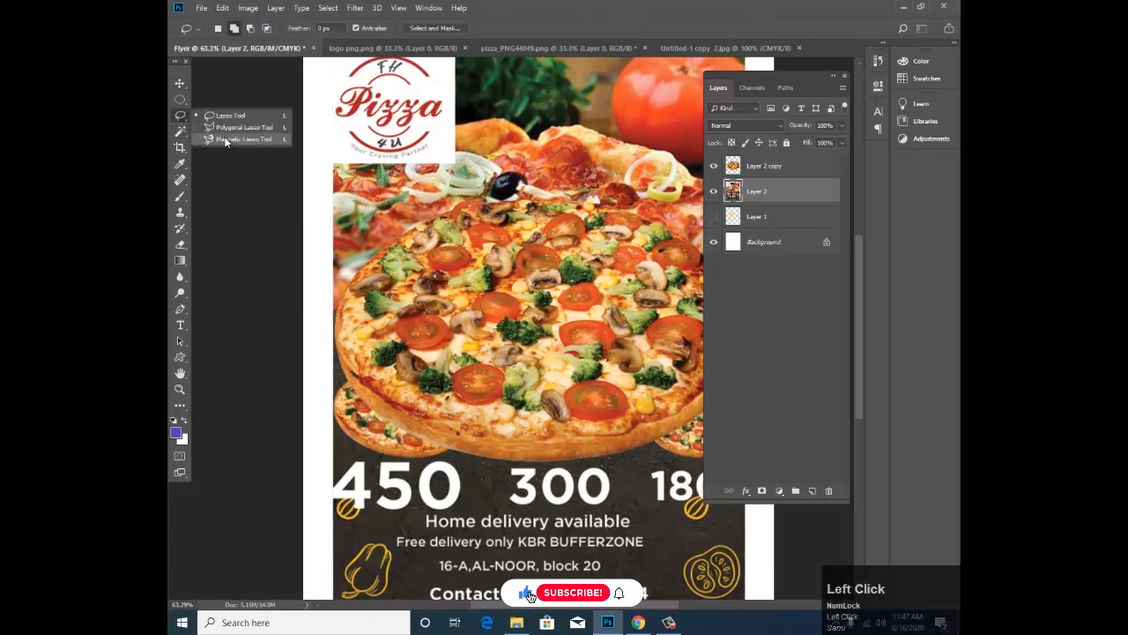
left_click(353, 386)
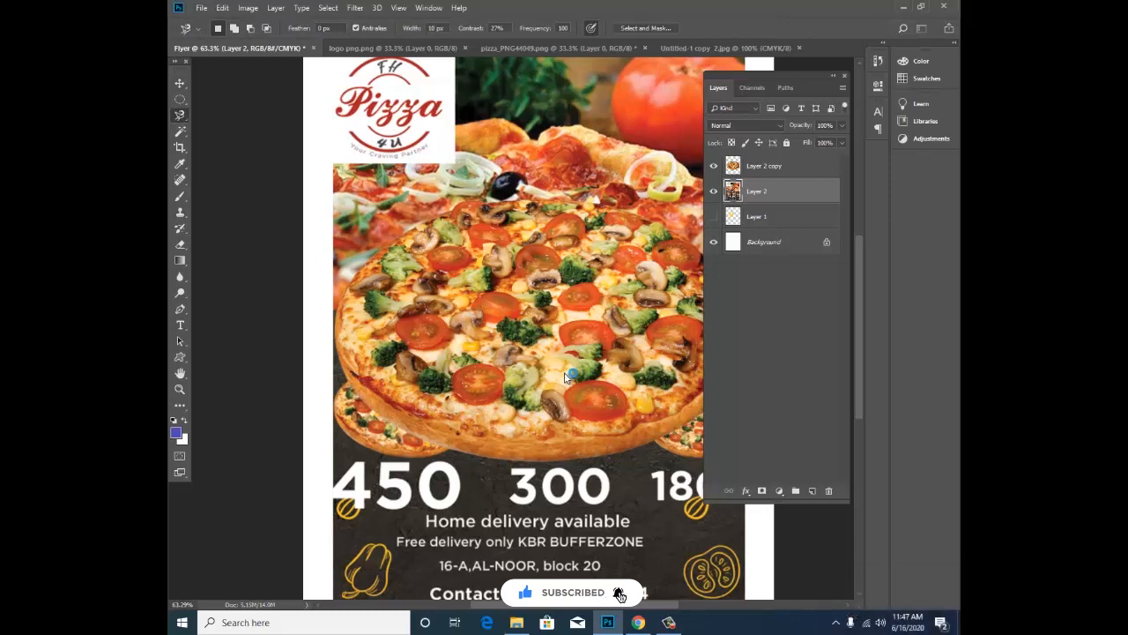
left_click(750, 217)
left_click(757, 167)
left_click(180, 161)
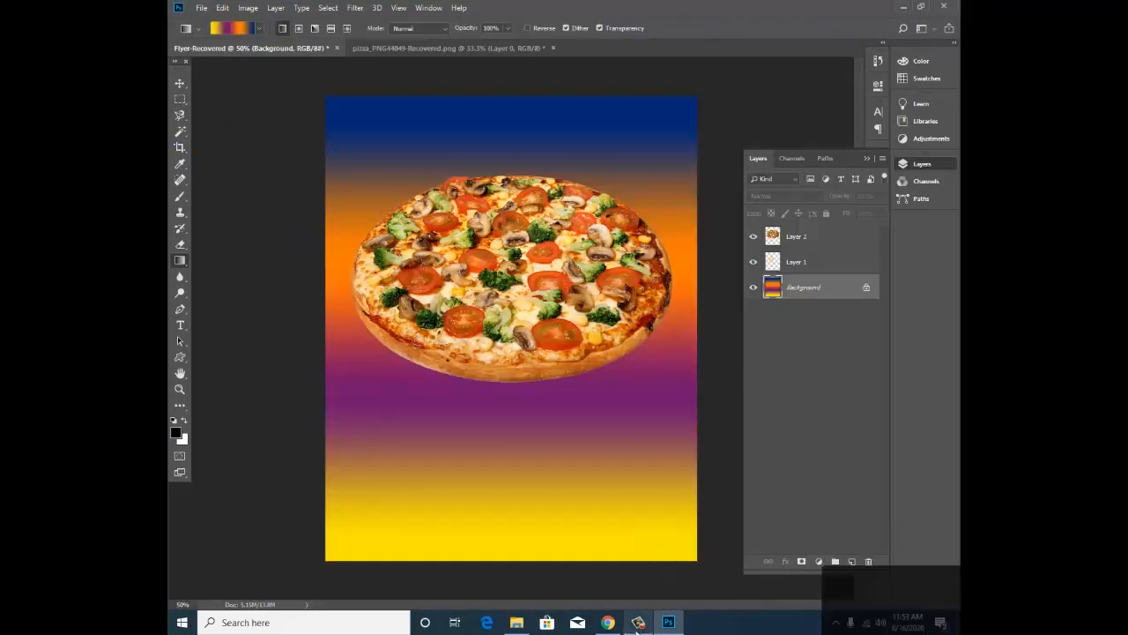
left_click(639, 623)
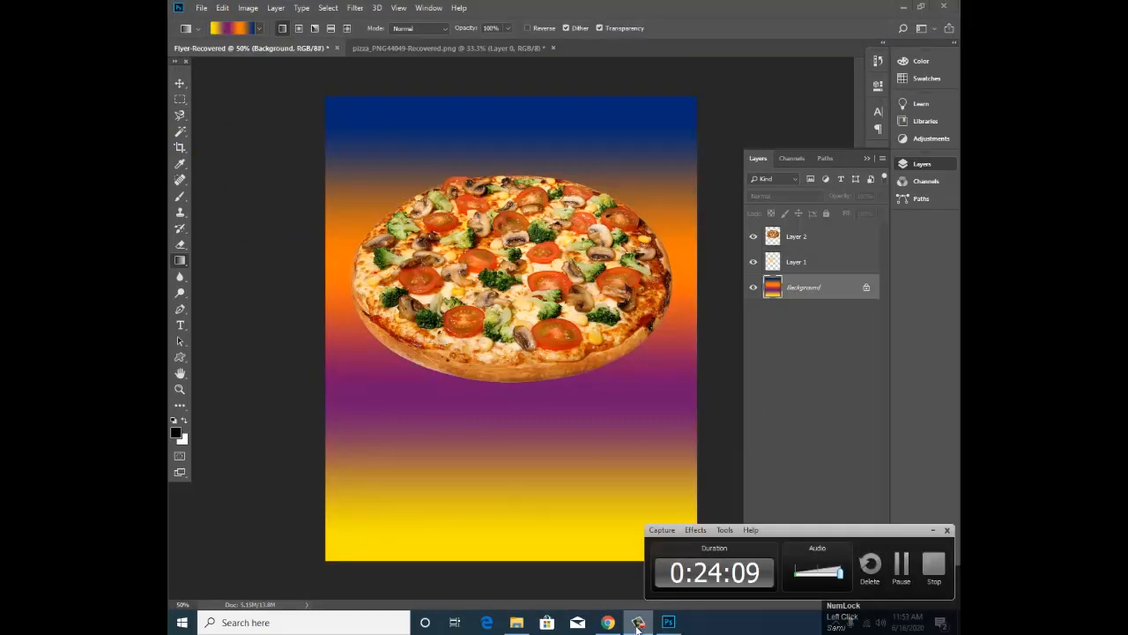
left_click(638, 623)
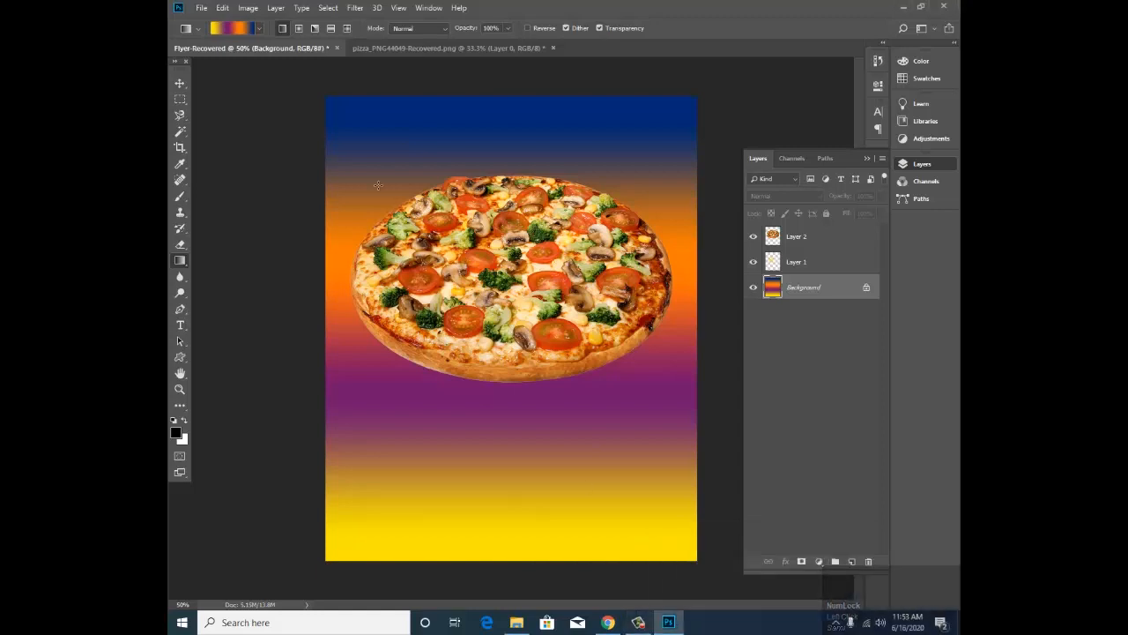
Step: Enlarge the view of the pizza in the Flyer-Recovered document and toggle the interface panels off and on repeatedly
key("v")
key("z")
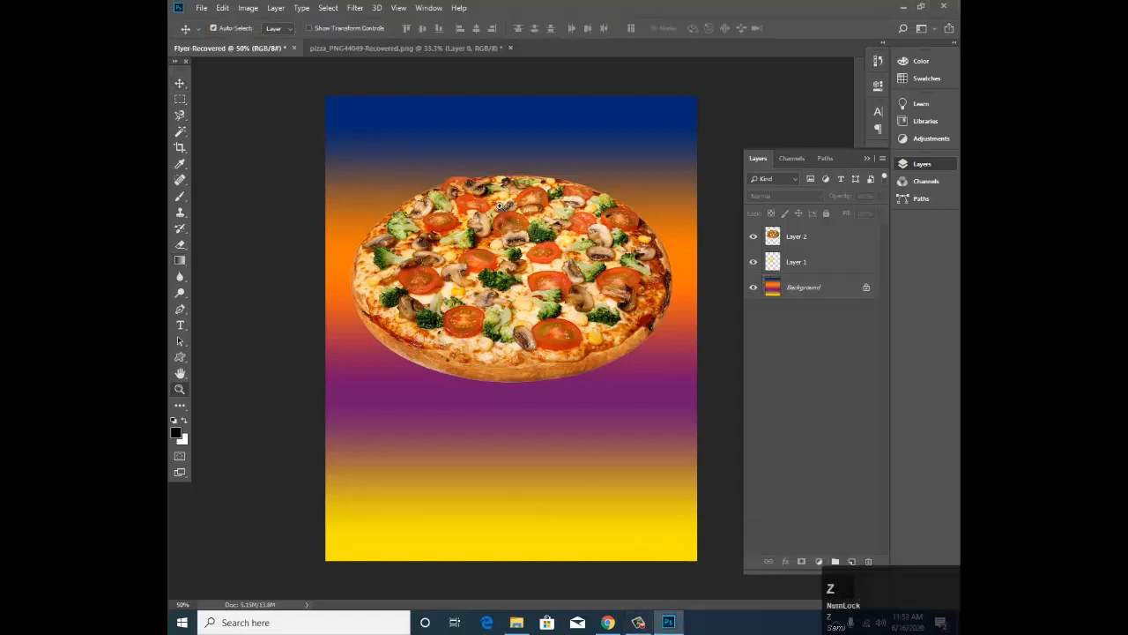
left_click_drag(481, 214, 505, 226)
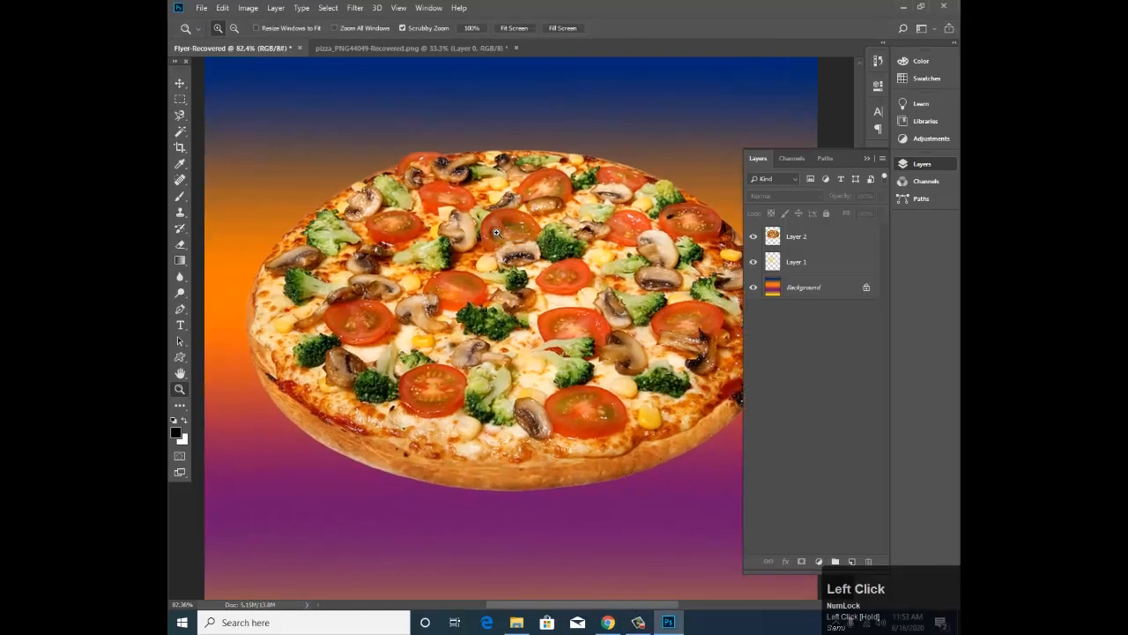
key("Tab")
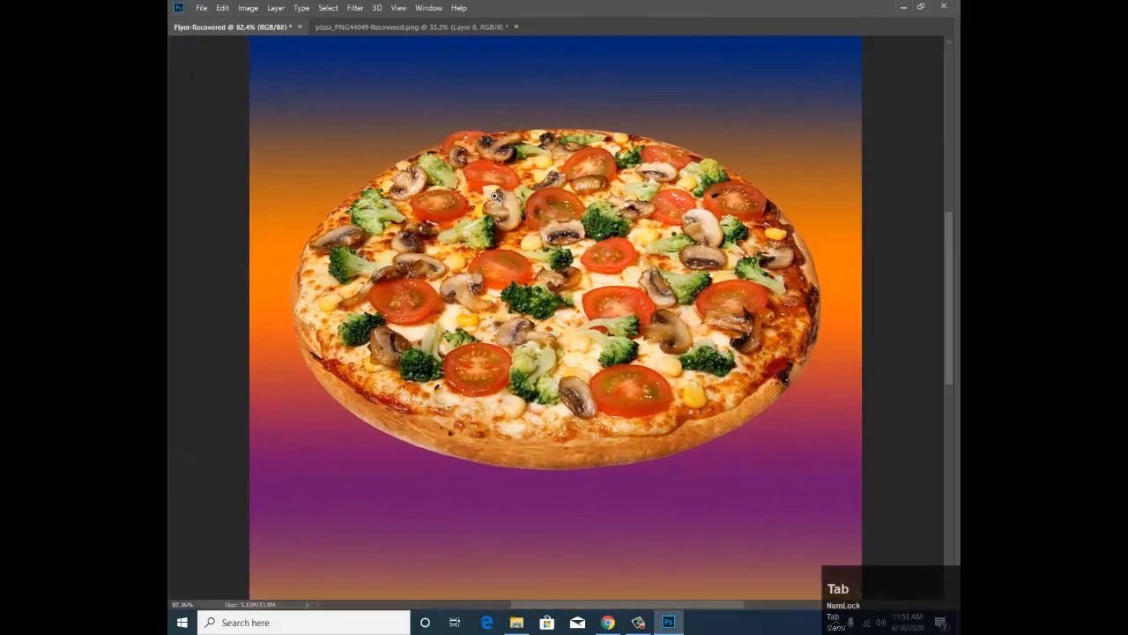
left_click(201, 9)
left_click(410, 128)
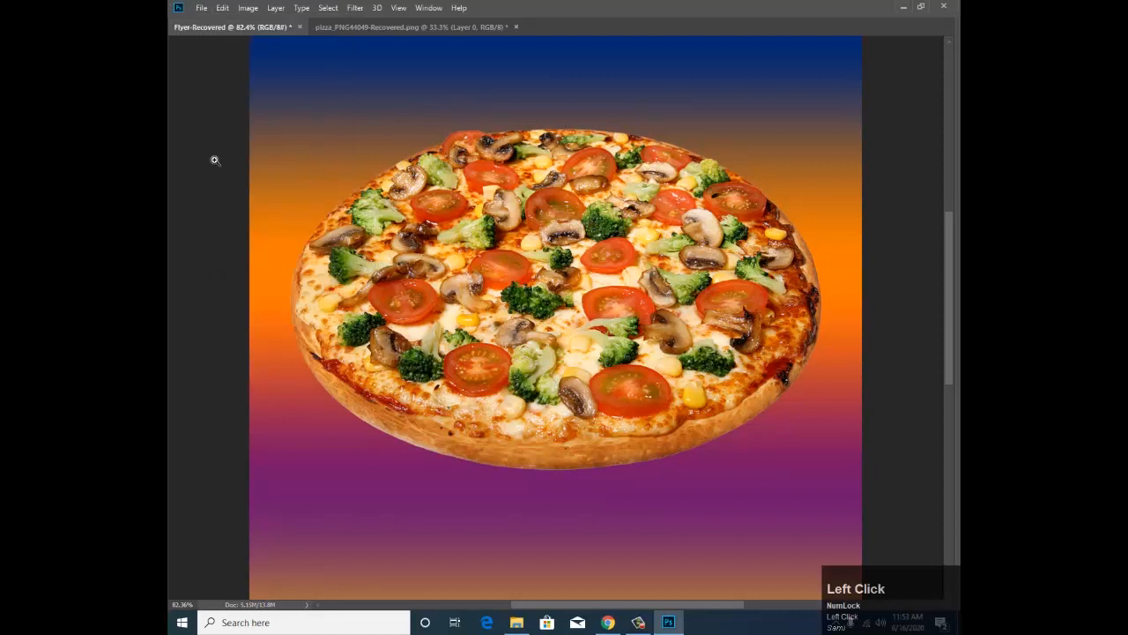
key("Tab")
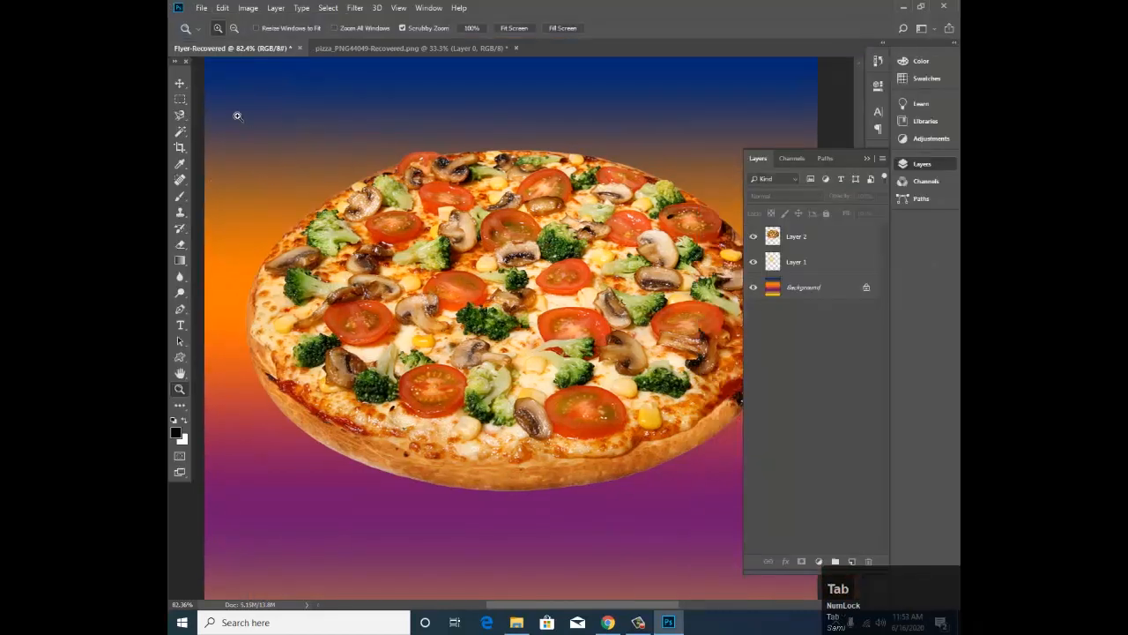
key("Tab")
key("Tab")
key("Tab")
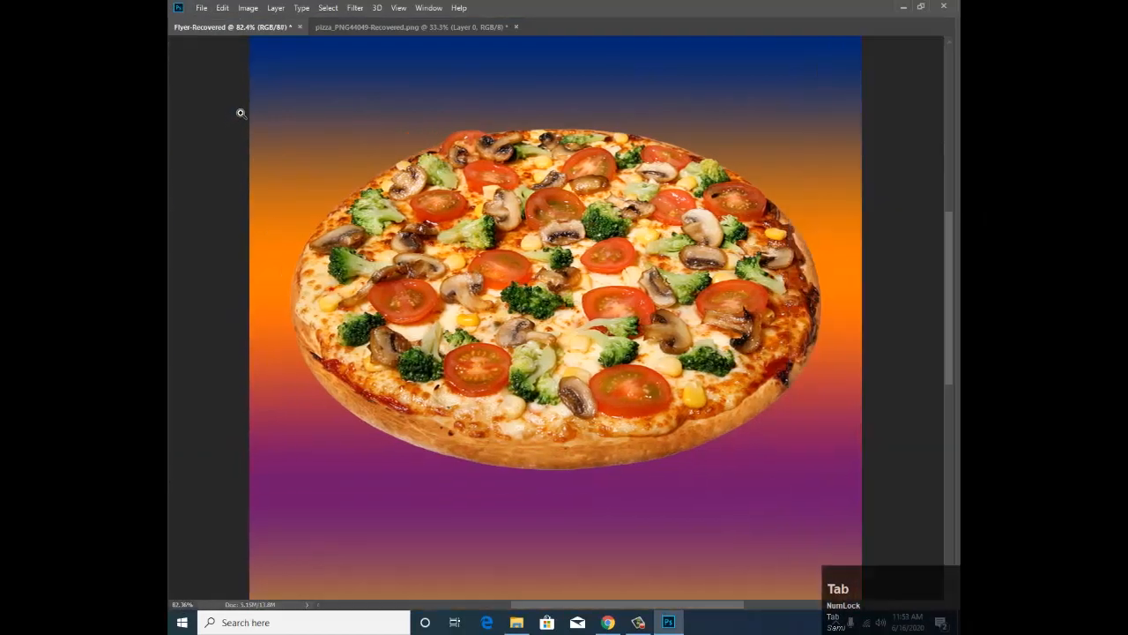
key("Tab")
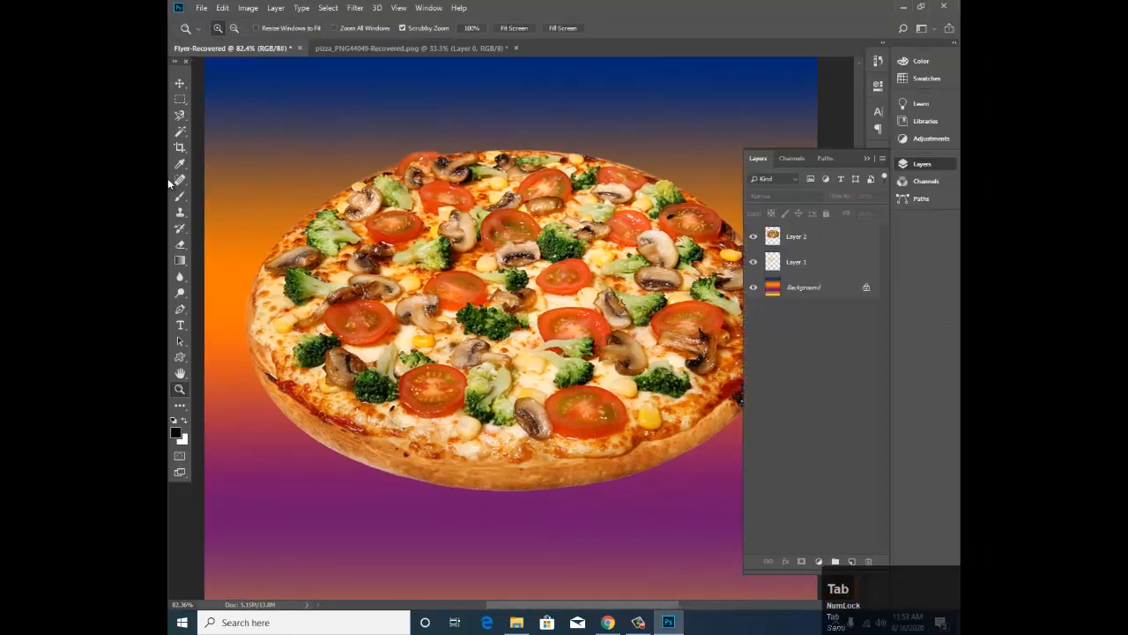
Step: Choose the Magnetic Lasso with Layer 2 active, and try to move the pizza with the Move tool
left_click(180, 115)
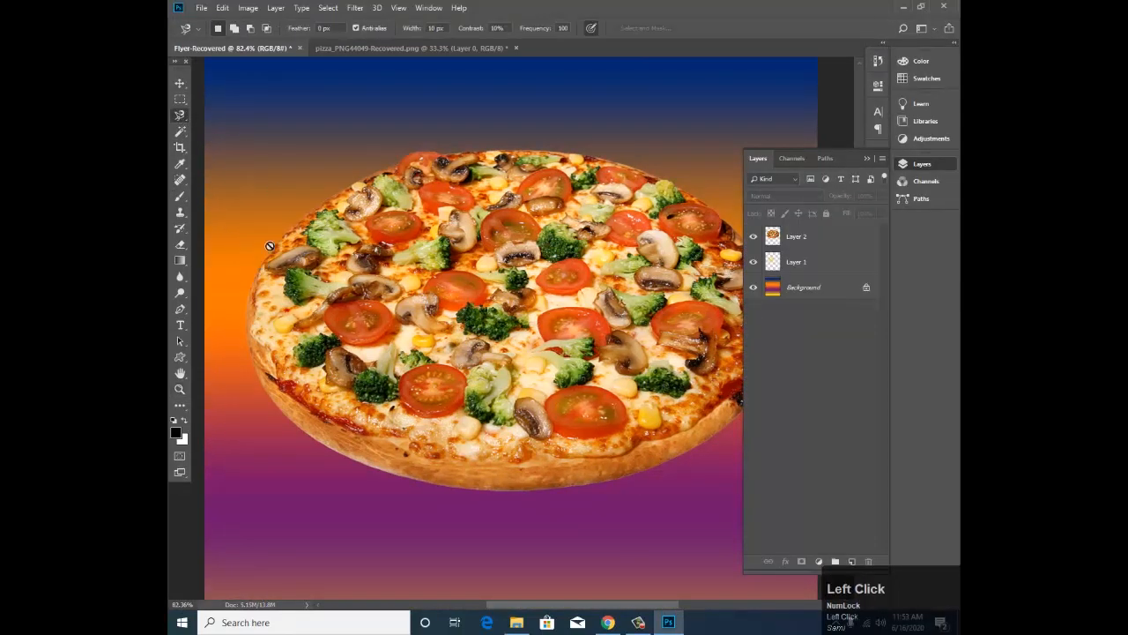
left_click(798, 236)
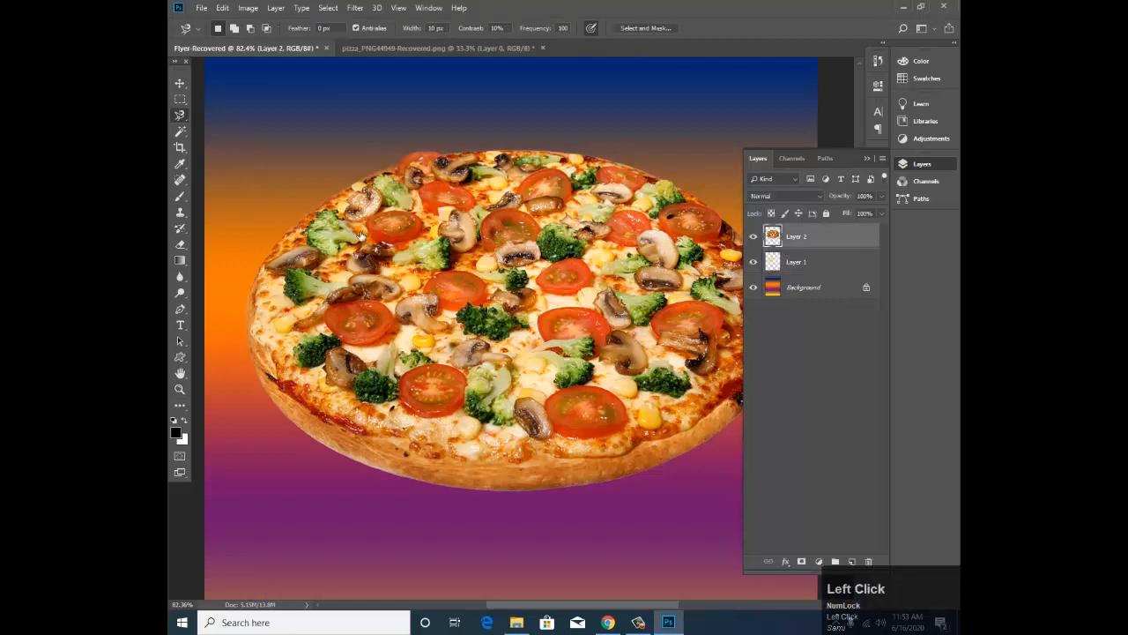
key("v")
mouse_move(447, 354)
left_mouse_down()
mouse_move(416, 247)
mouse_move(483, 259)
left_mouse_up()
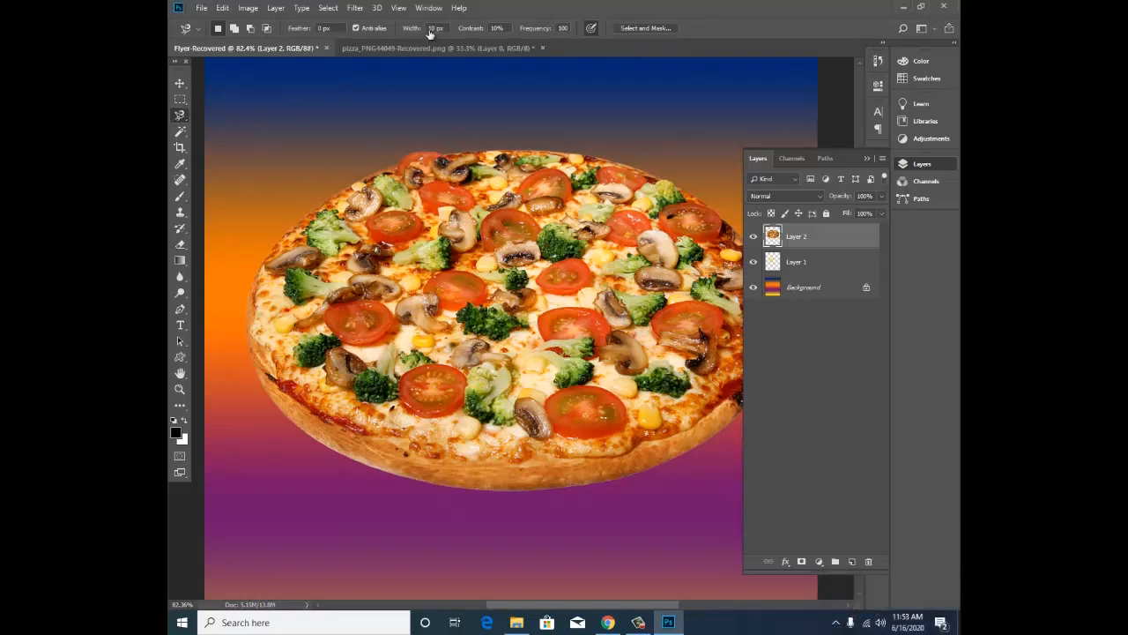
key("v")
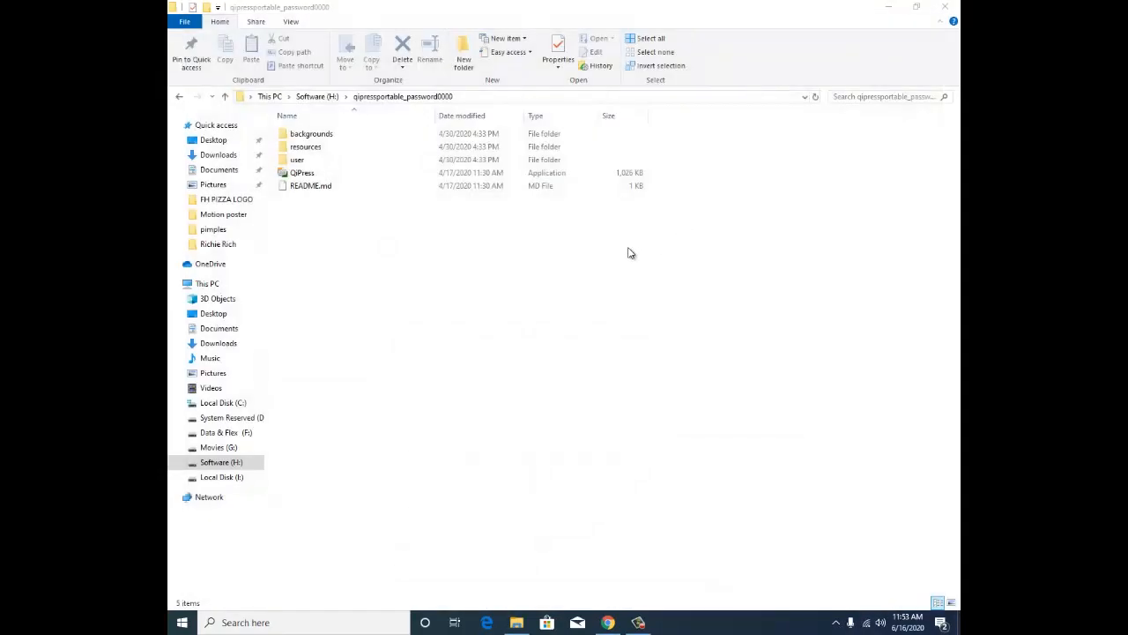
right_click(523, 235)
left_click(468, 257)
right_click(453, 256)
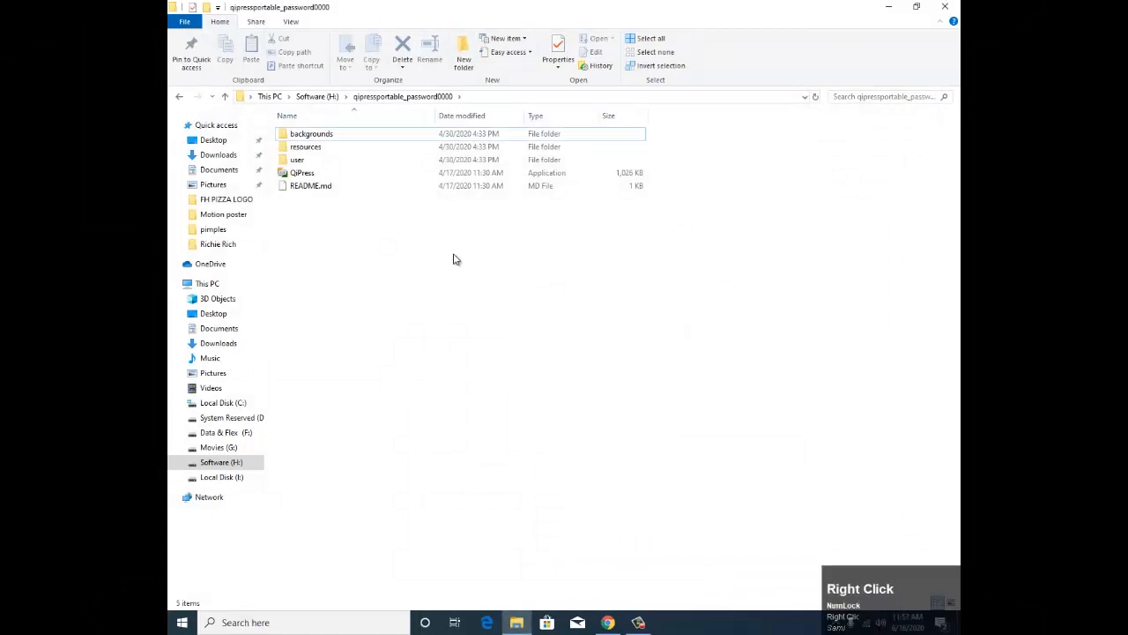
left_click(478, 304)
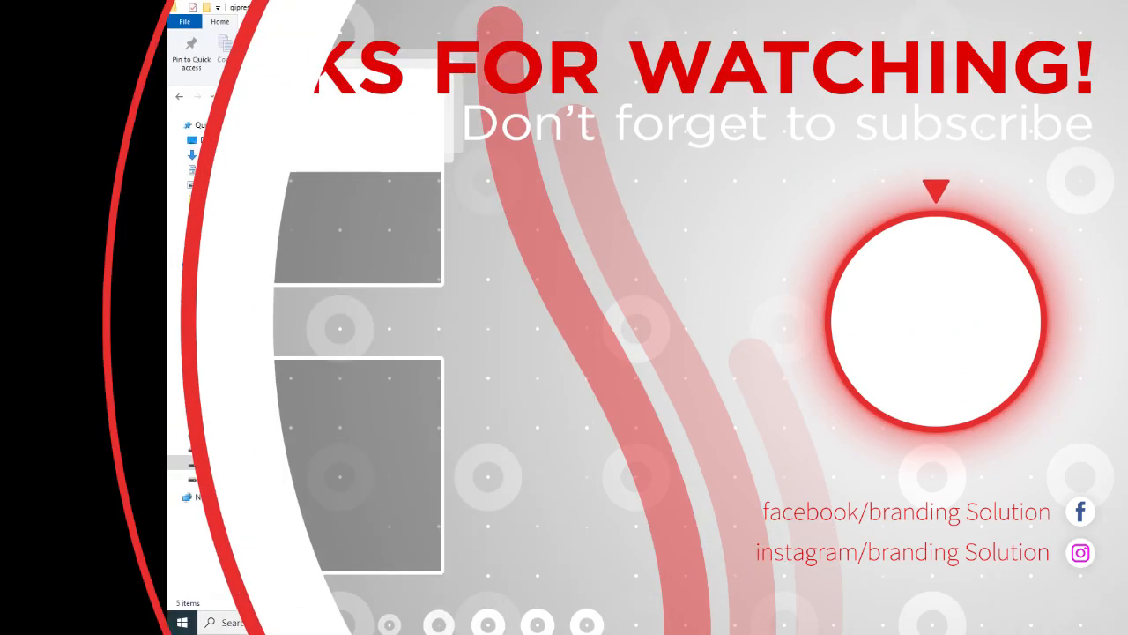